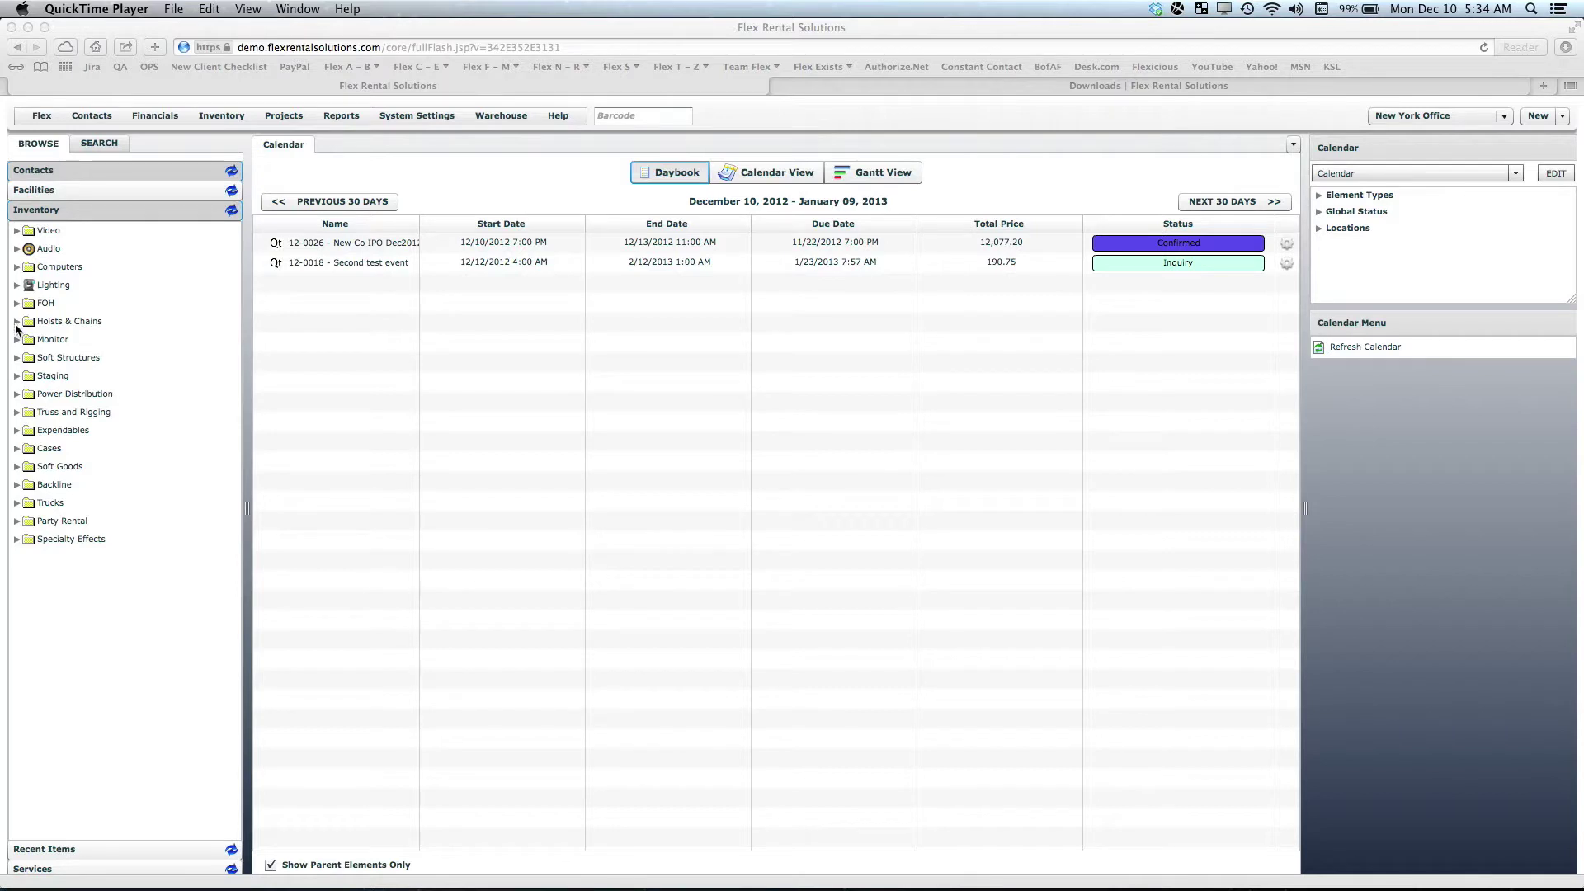
# Step: Expand Video, Projection and Large Venue DLP's in the Inventory tree to list the five projectors
pyautogui.click(19, 234)
pyautogui.click(19, 234)
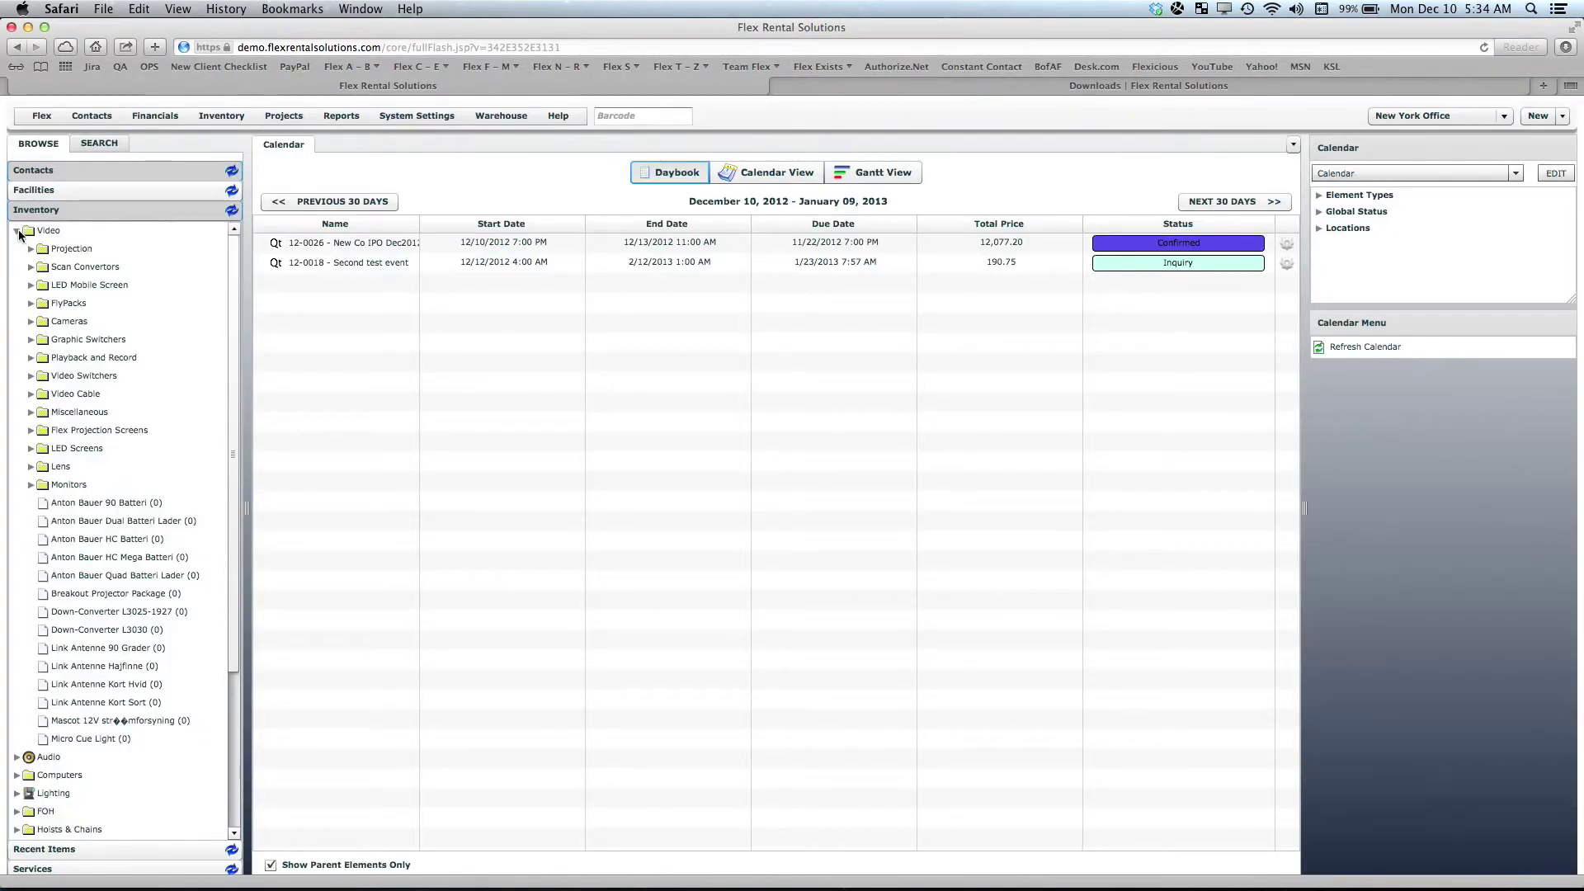
pyautogui.click(32, 249)
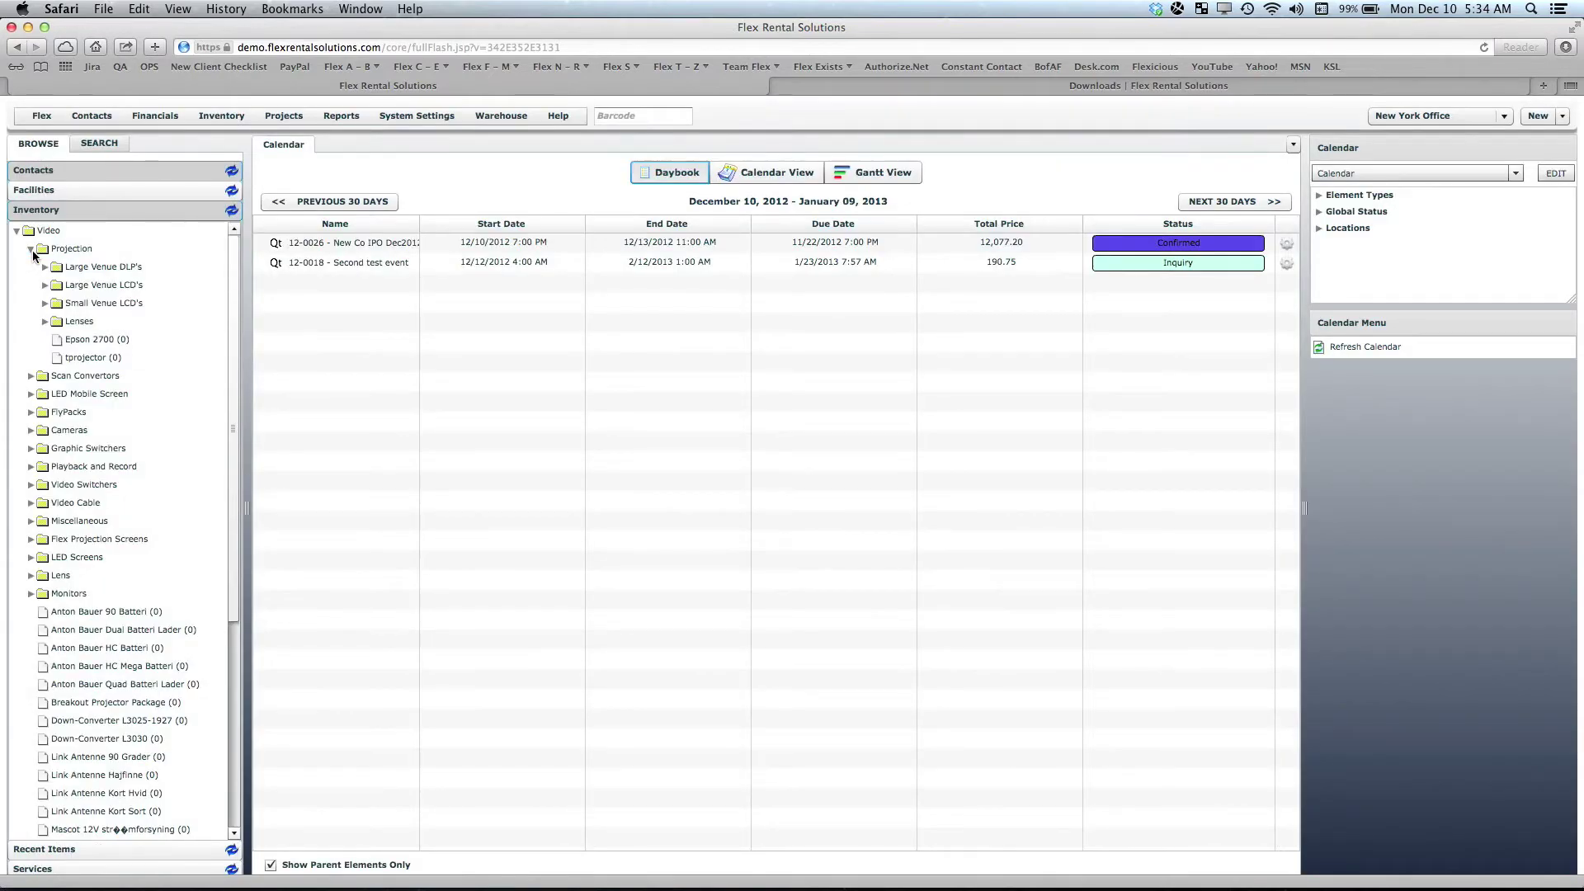
pyautogui.click(43, 267)
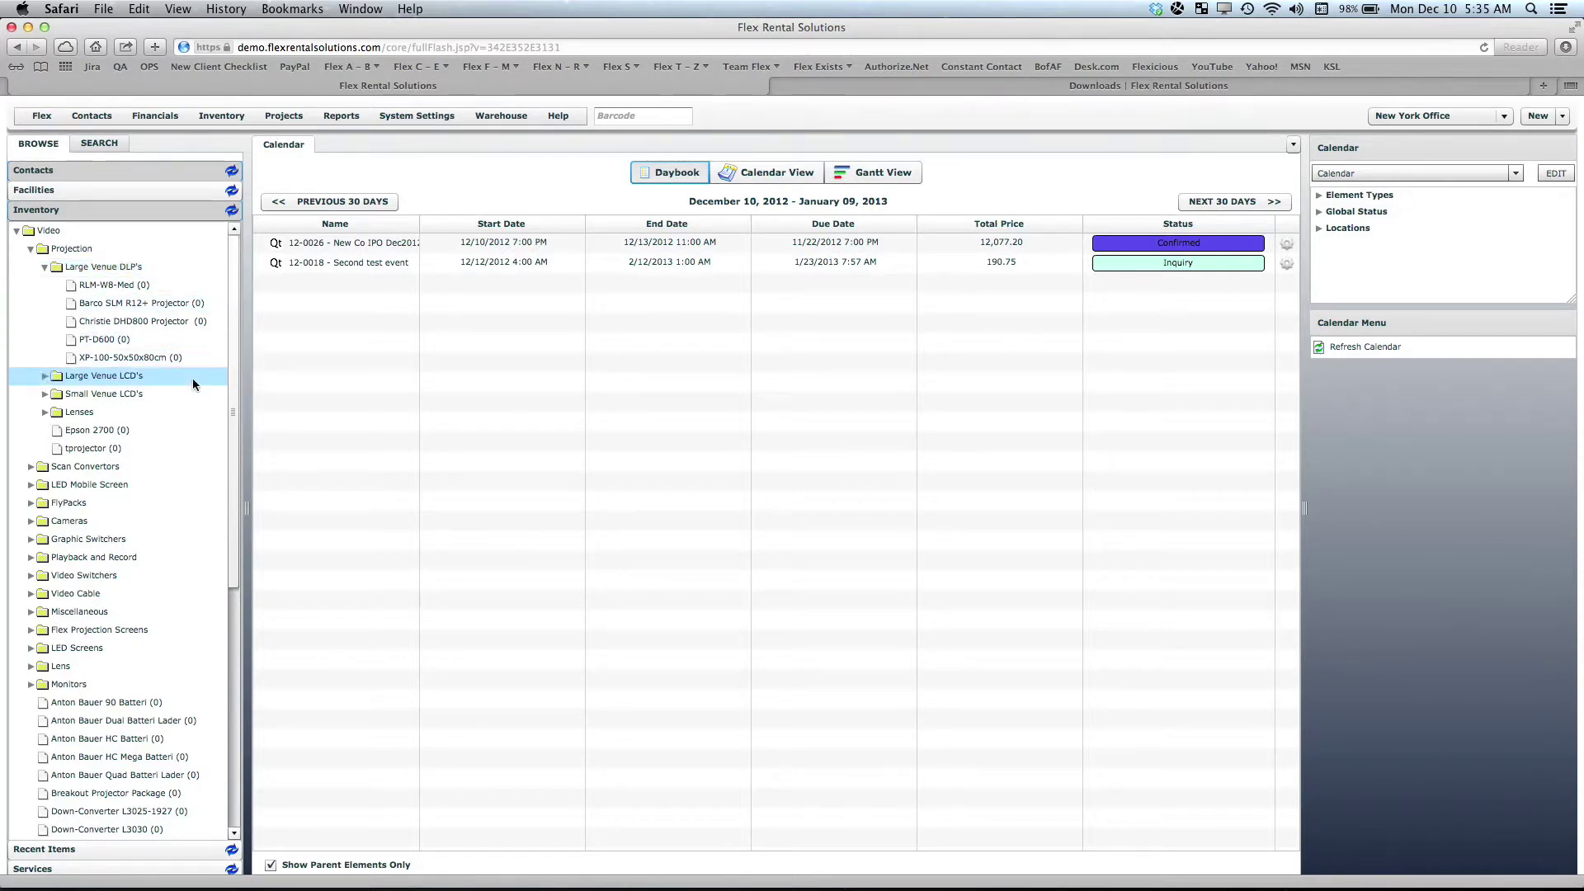
pyautogui.click(233, 435)
pyautogui.moveTo(232, 435); pyautogui.dragTo(230, 595)
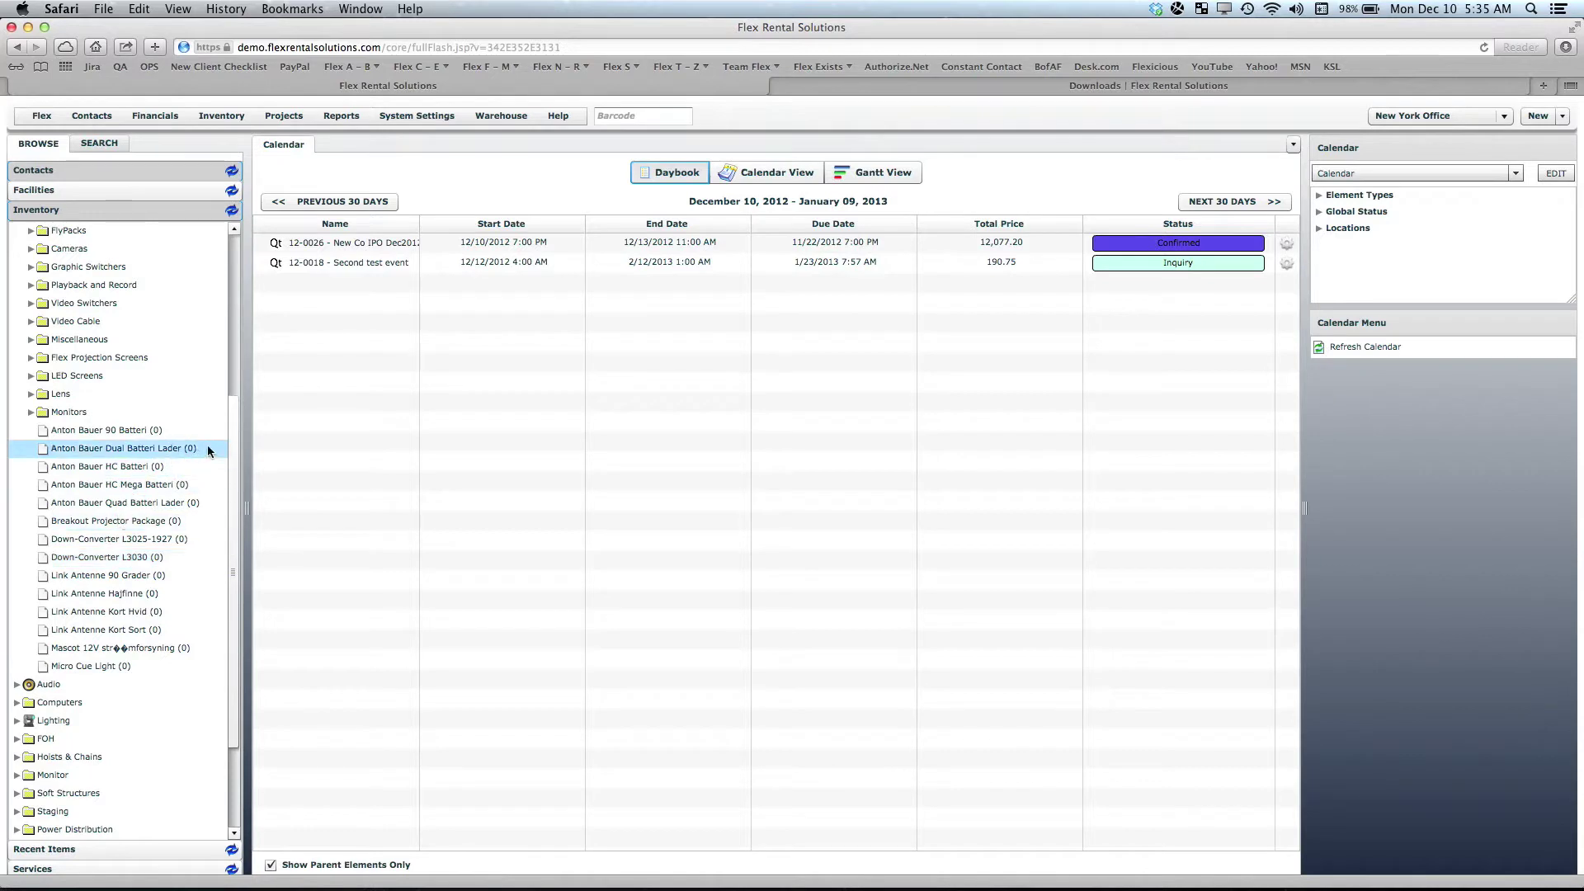
pyautogui.moveTo(233, 414)
pyautogui.mouseDown()
pyautogui.moveTo(230, 577)
pyautogui.moveTo(244, 261)
pyautogui.moveTo(240, 436)
pyautogui.mouseUp()
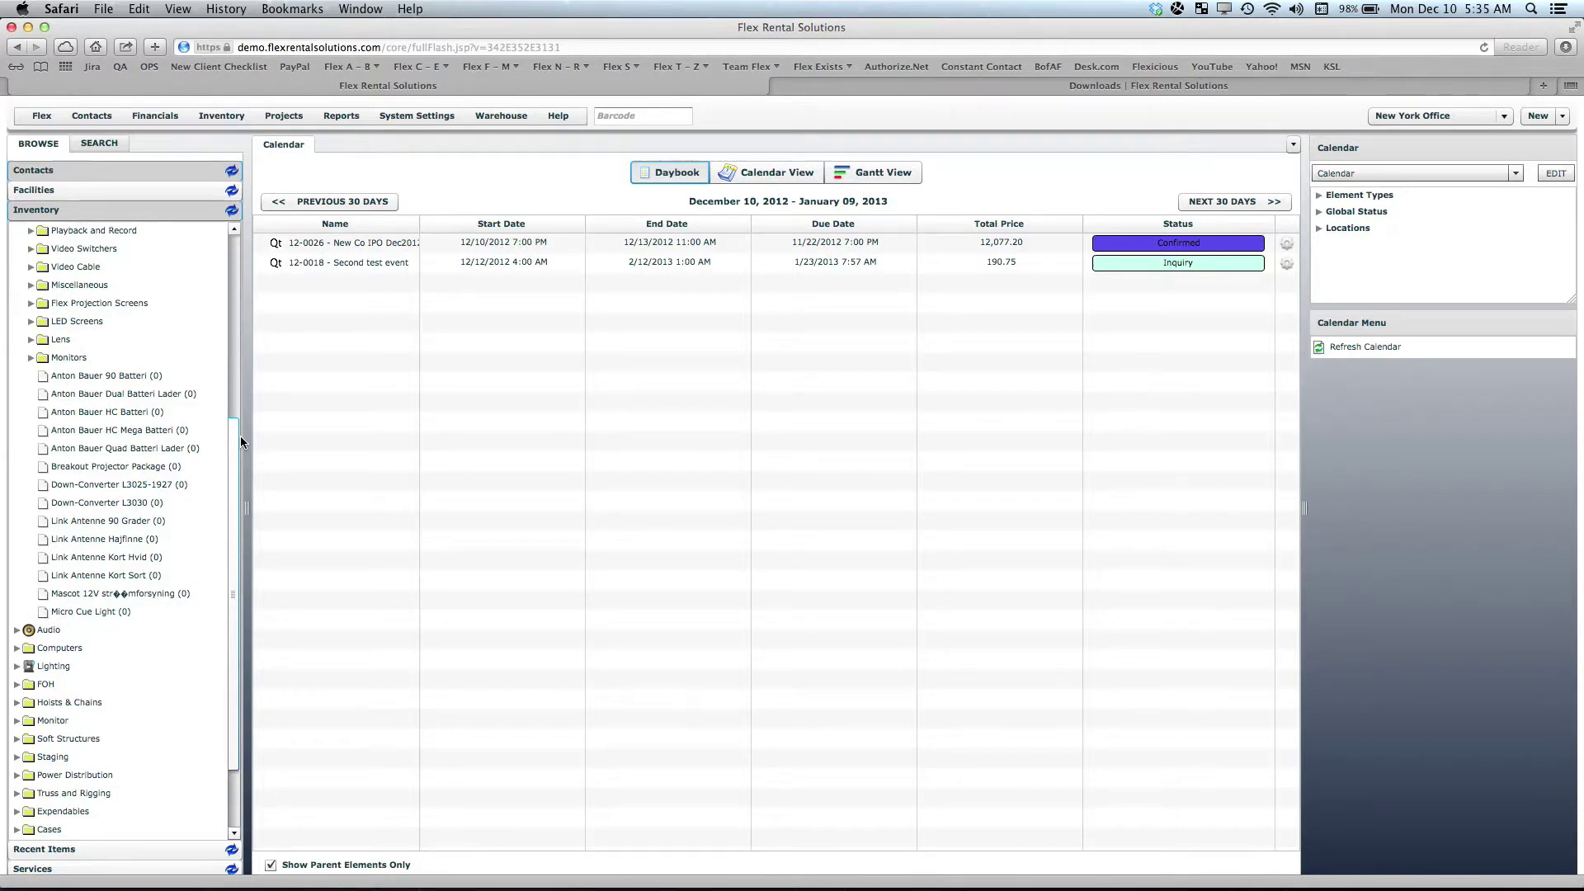
pyautogui.moveTo(234, 432); pyautogui.dragTo(251, 243)
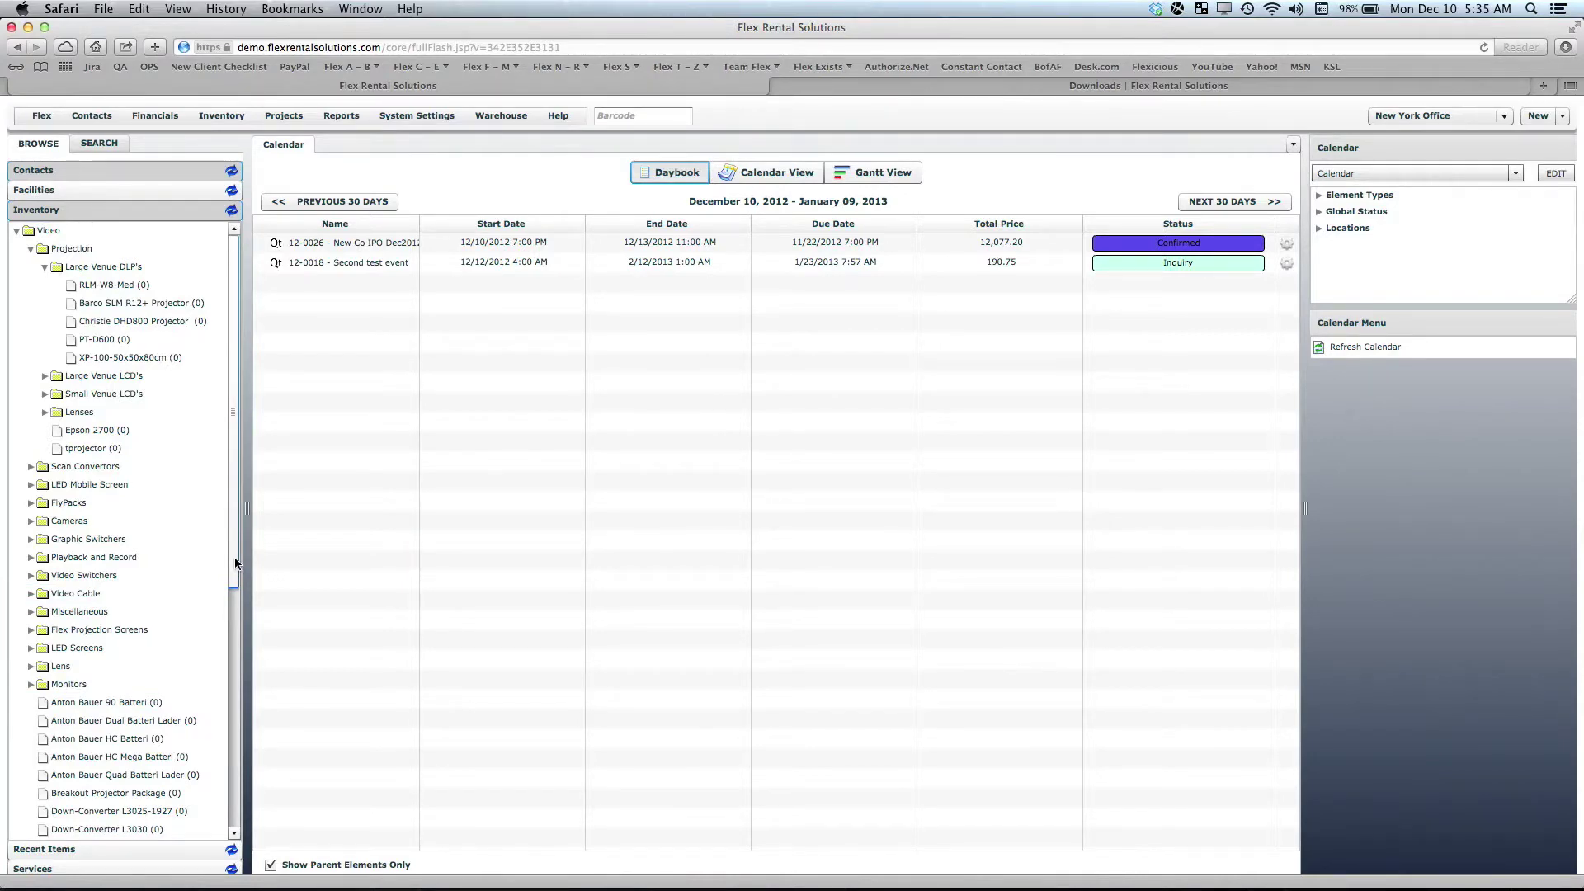
# Step: Switch to the Excel import template and compare its Models and Units sheets
pyautogui.hotkey('ctrl', 'Up')
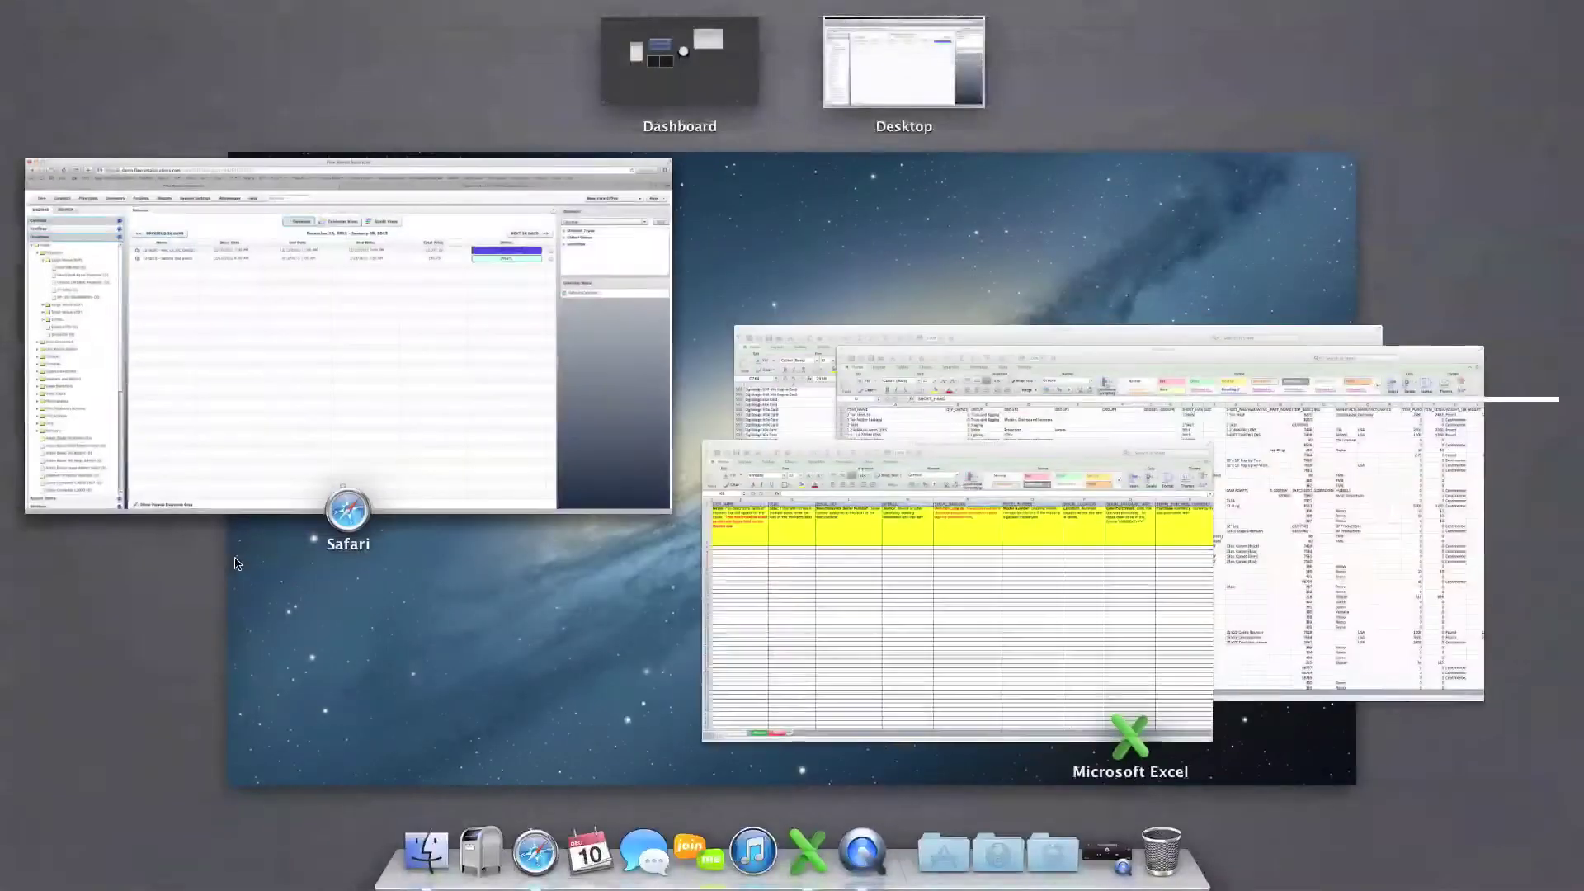
pyautogui.click(802, 586)
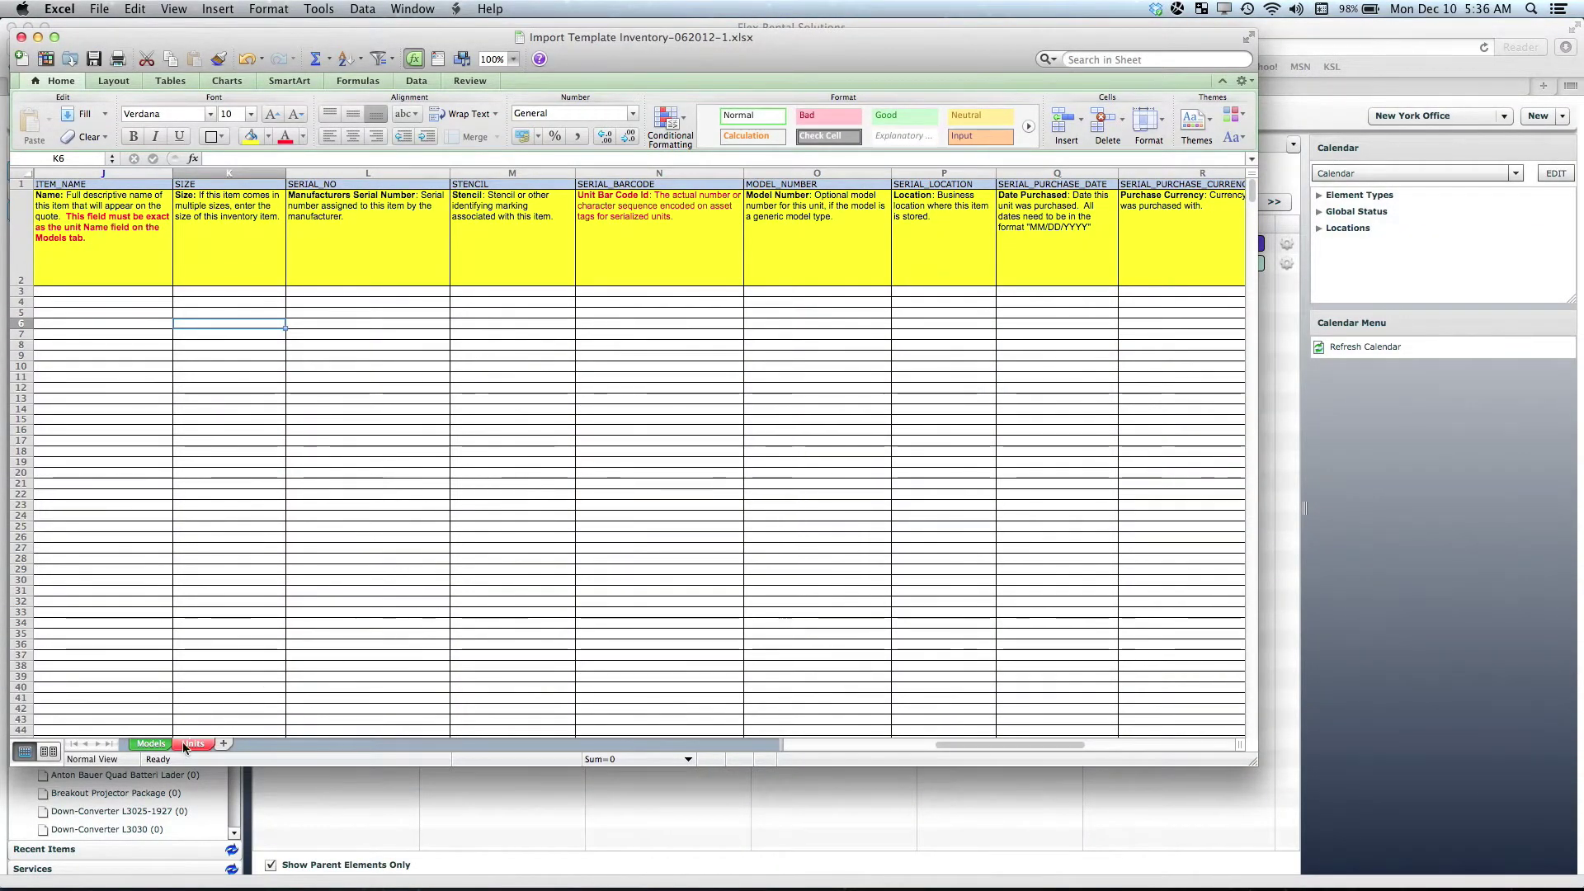
pyautogui.click(151, 746)
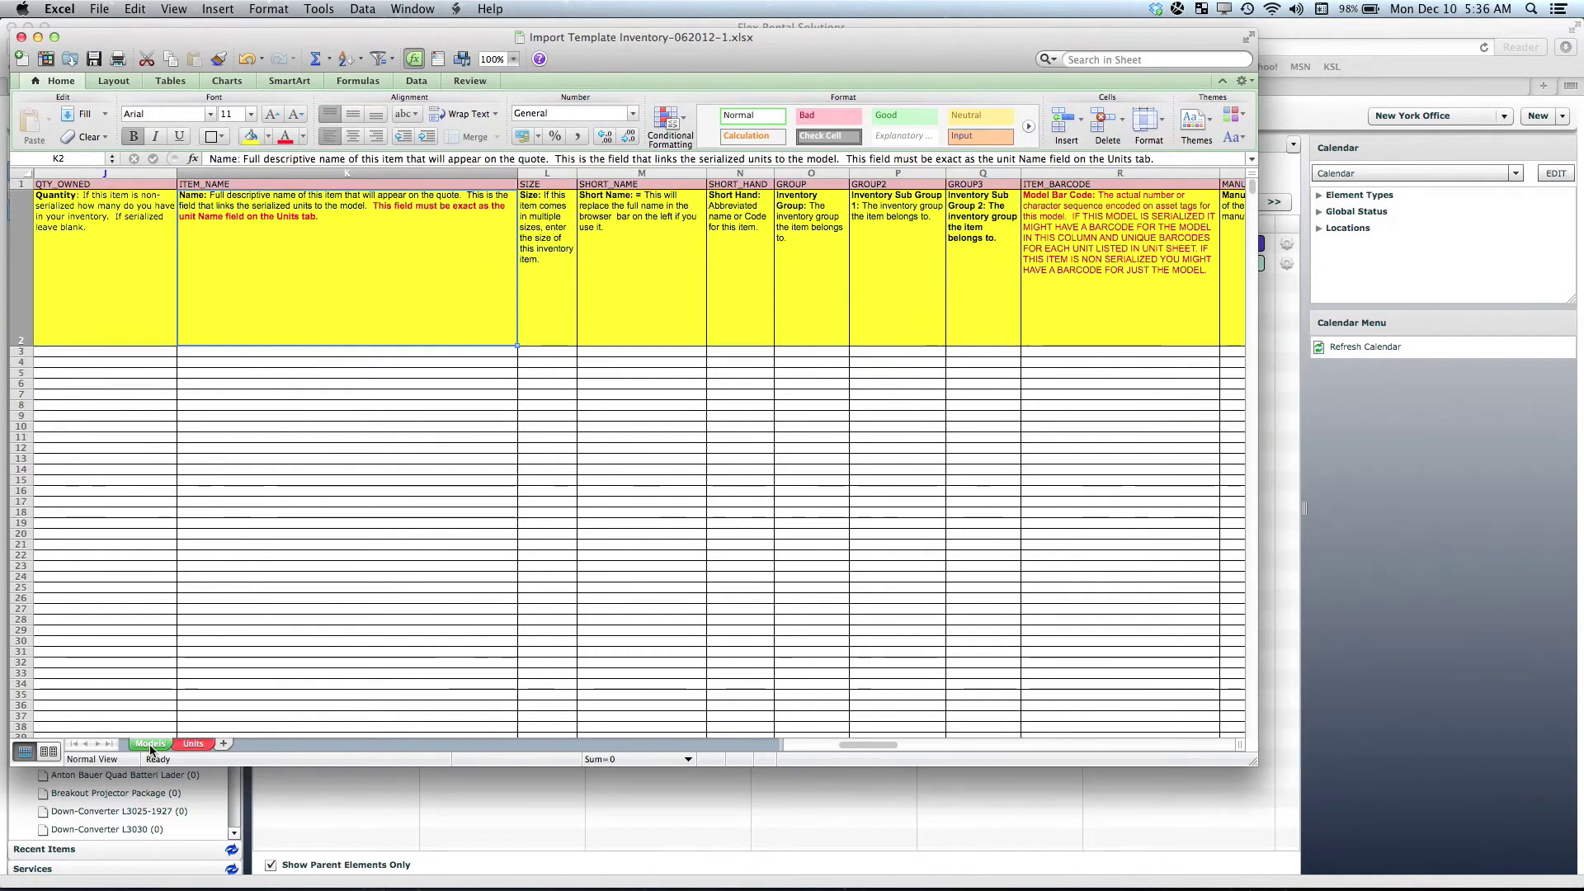
pyautogui.click(192, 744)
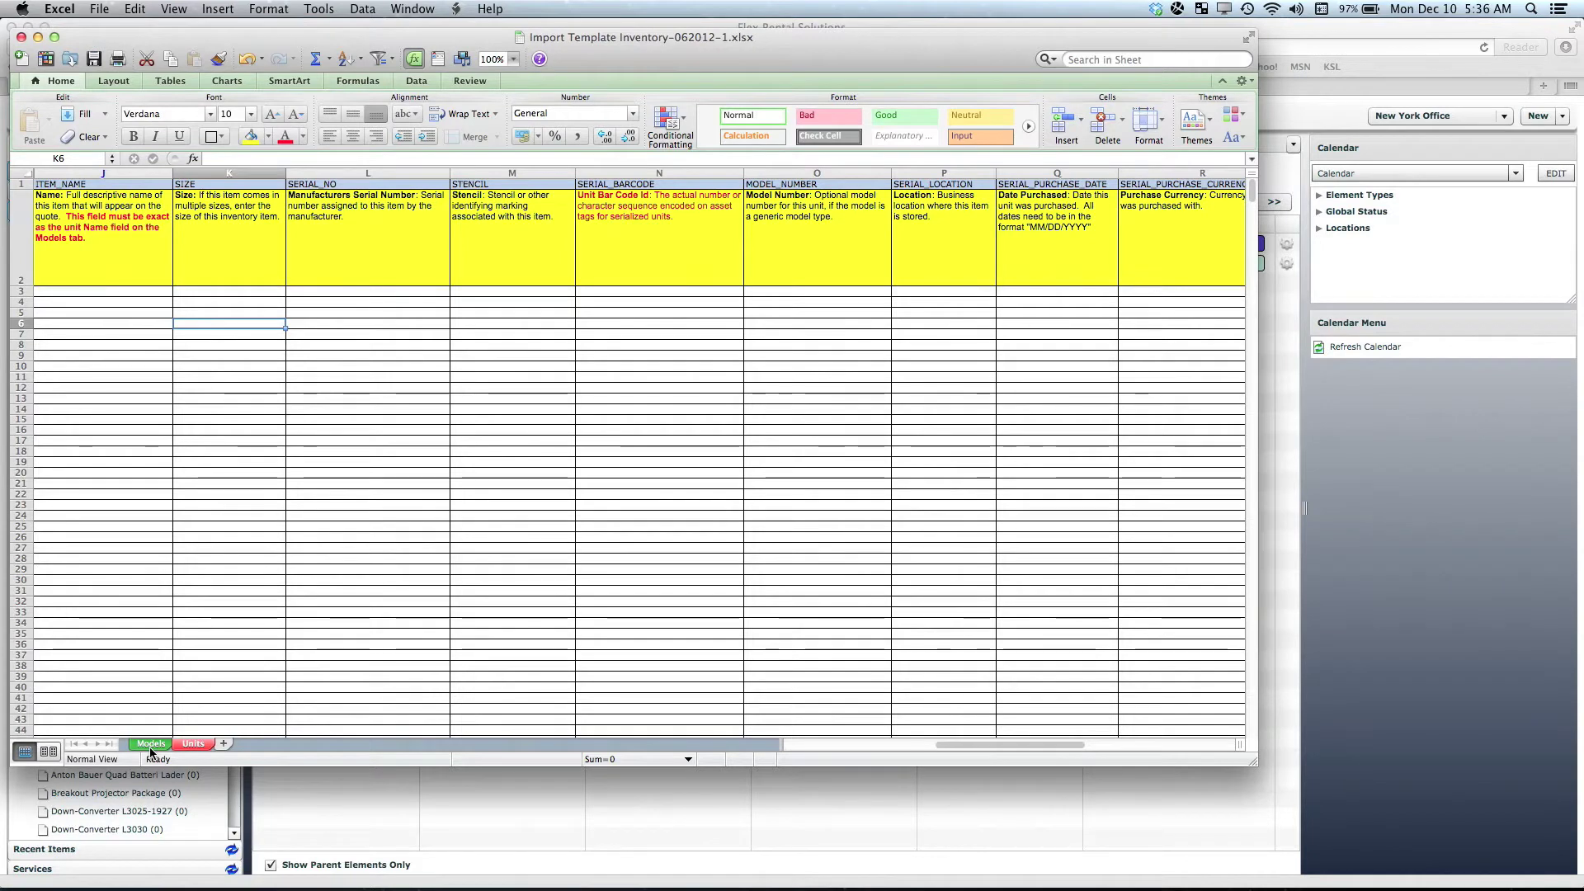
pyautogui.click(151, 745)
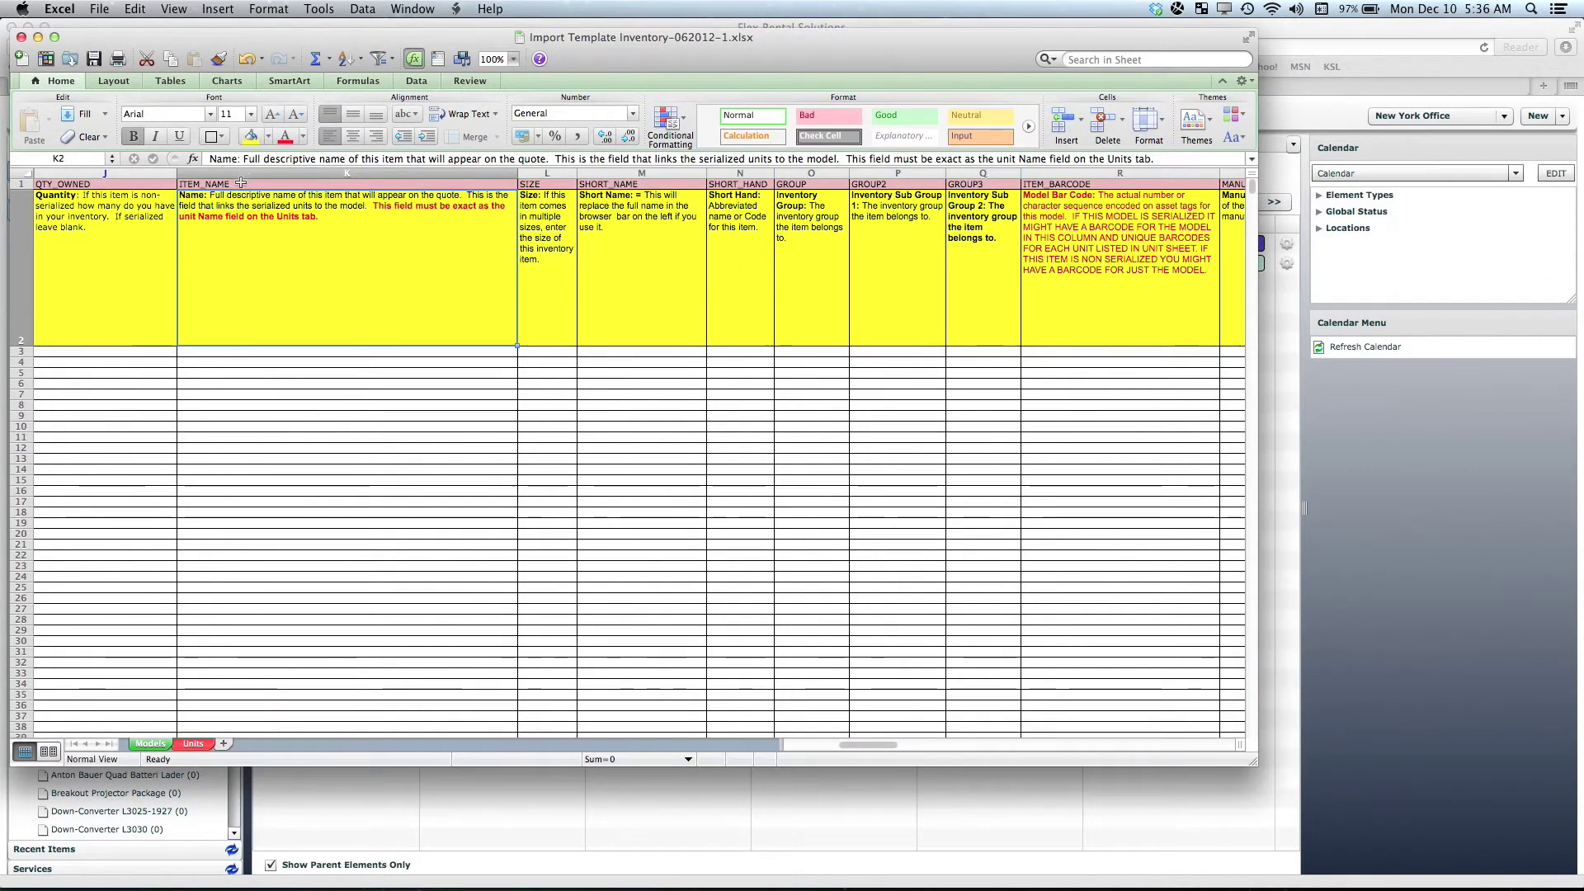
pyautogui.click(195, 746)
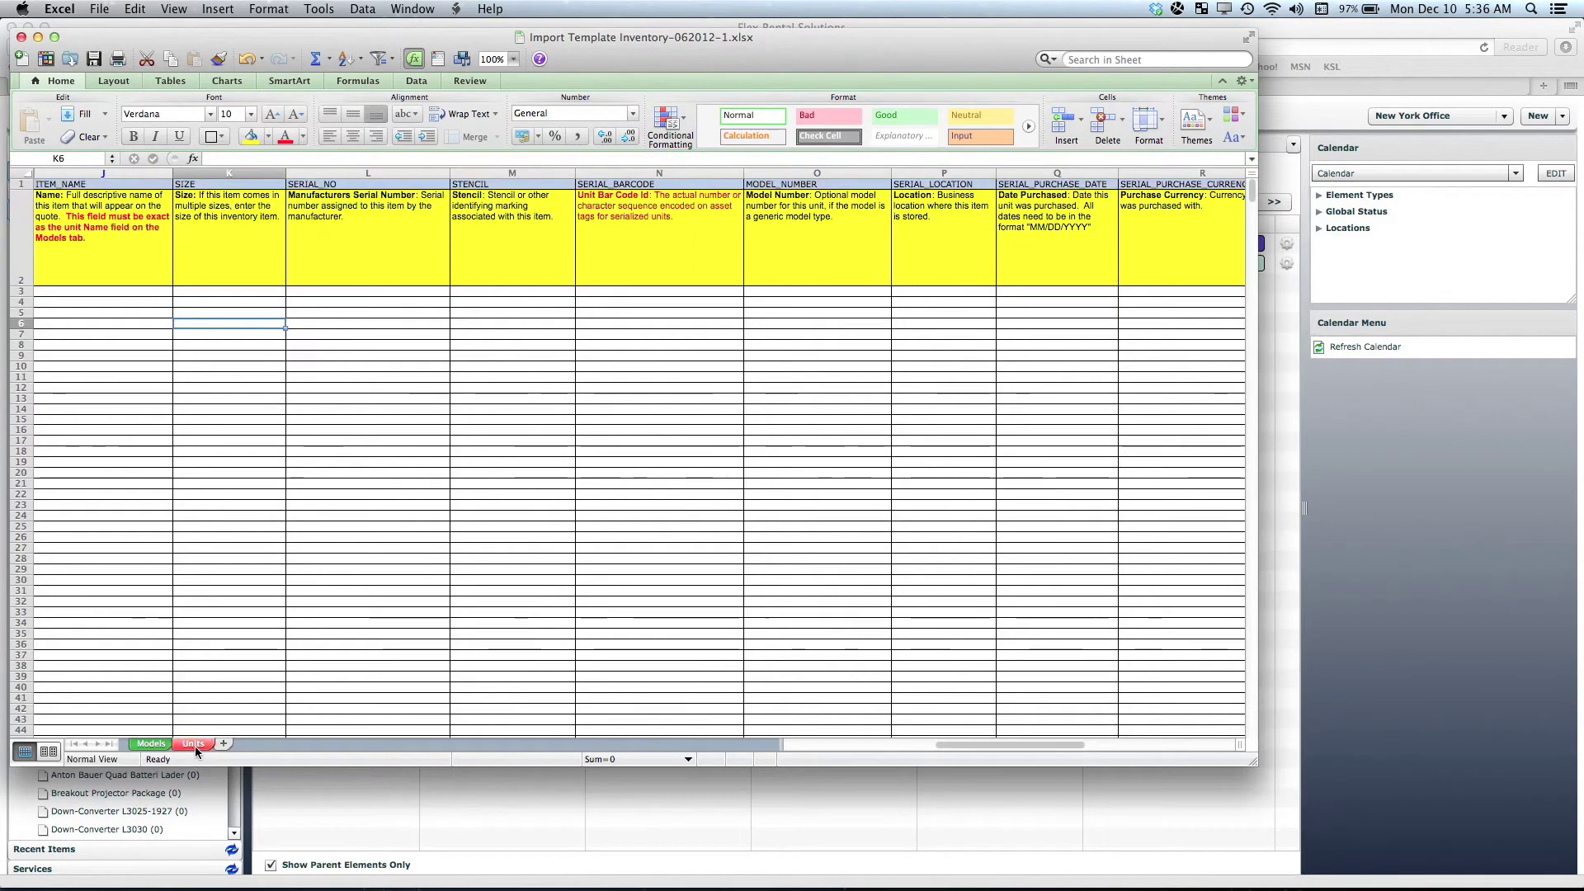
pyautogui.click(147, 744)
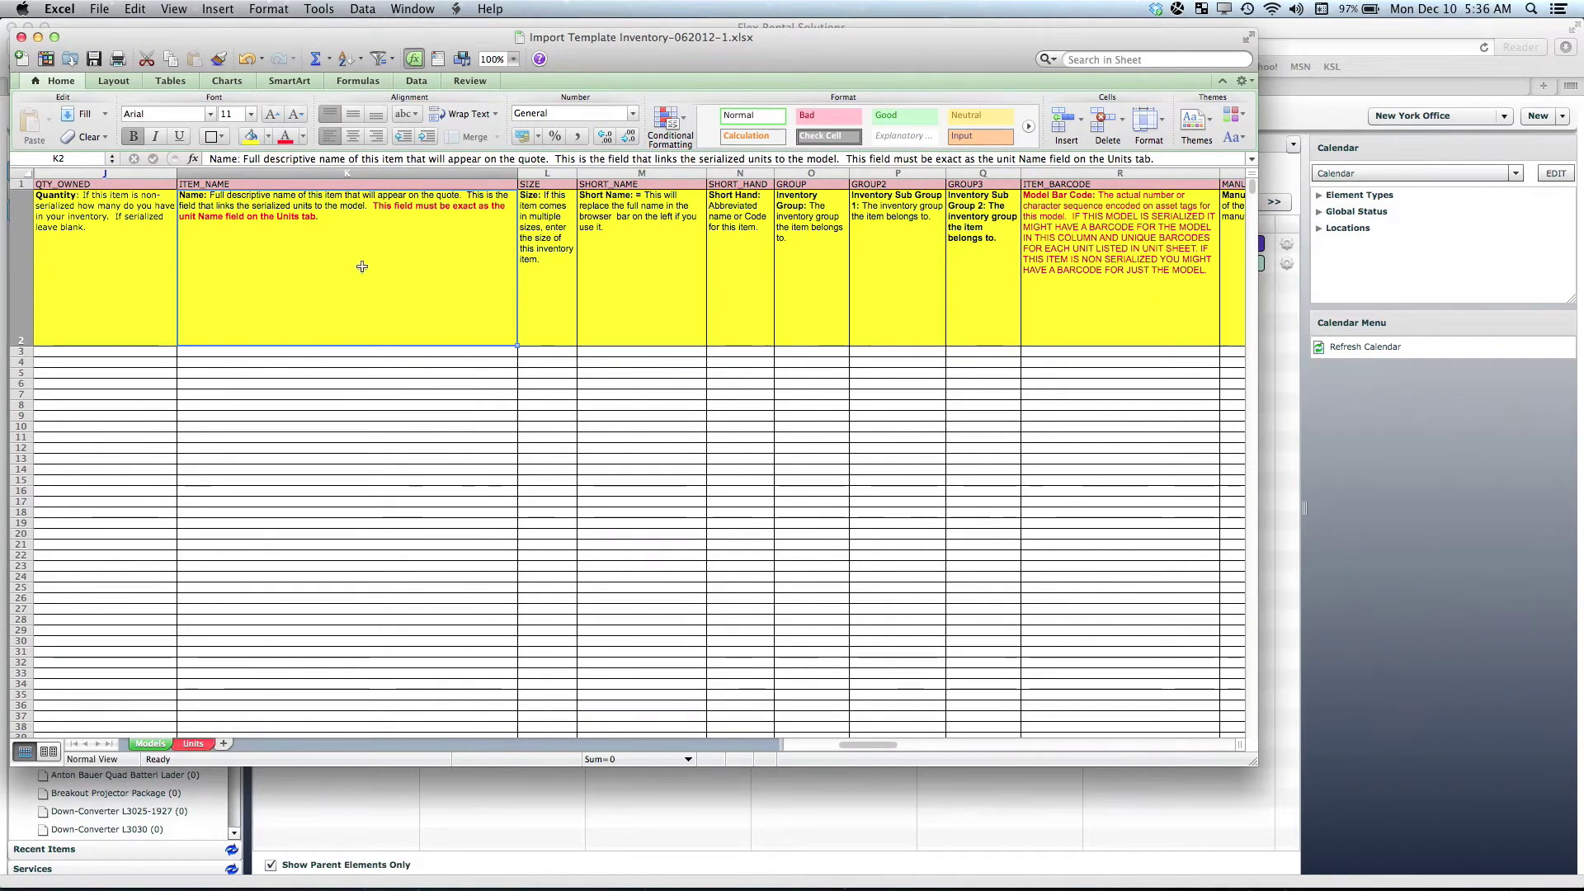
# Step: Read the SIZE and QTY_OWNED column notes on the Models sheet, then select J3
pyautogui.click(555, 311)
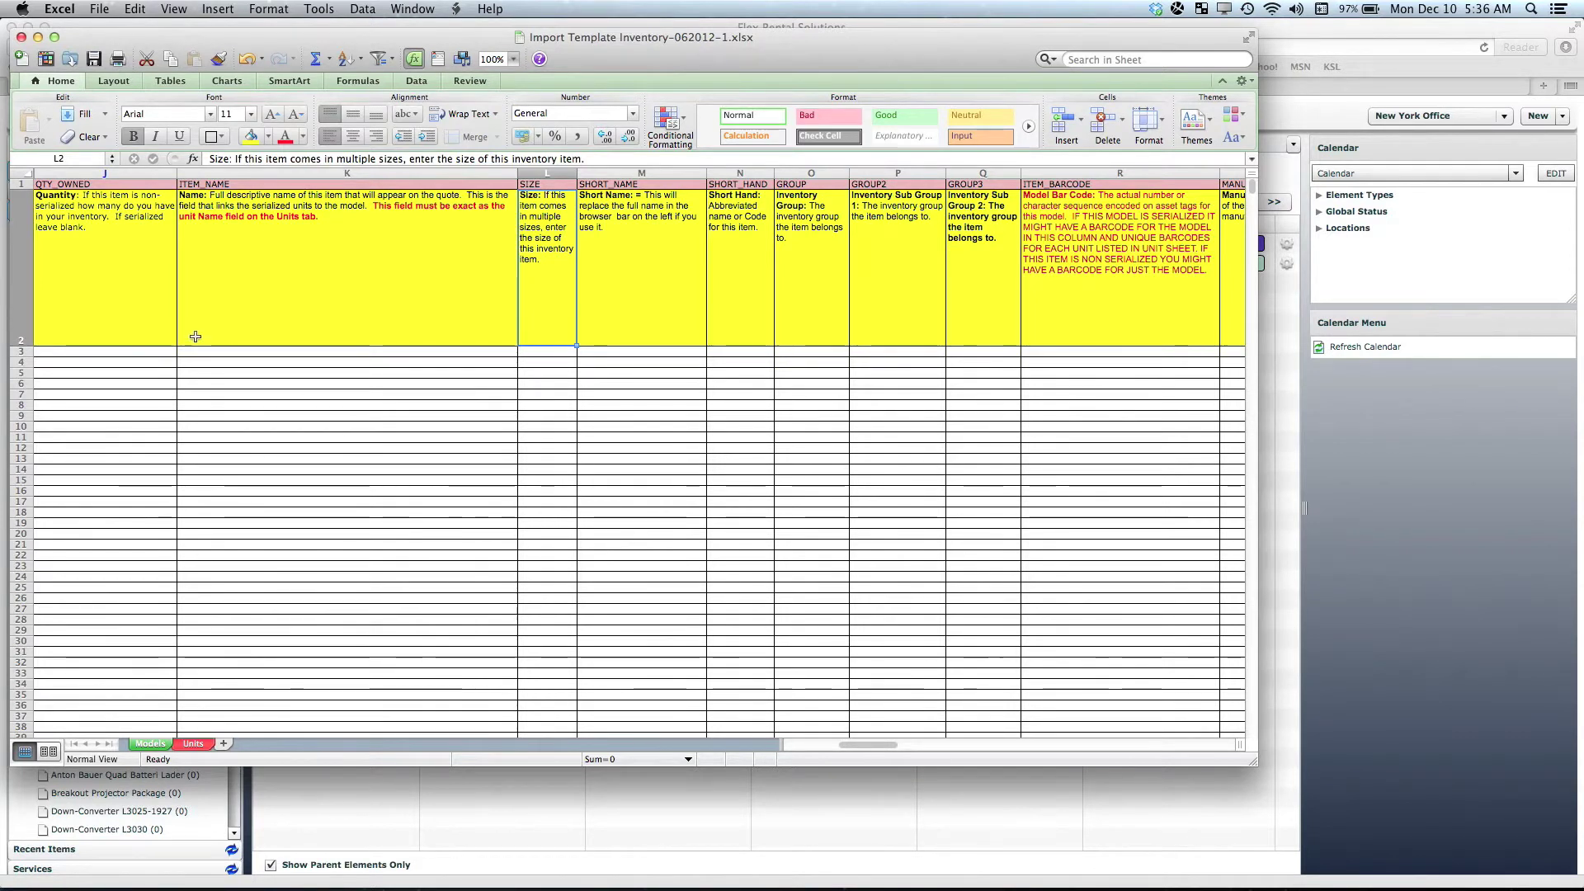
pyautogui.click(138, 315)
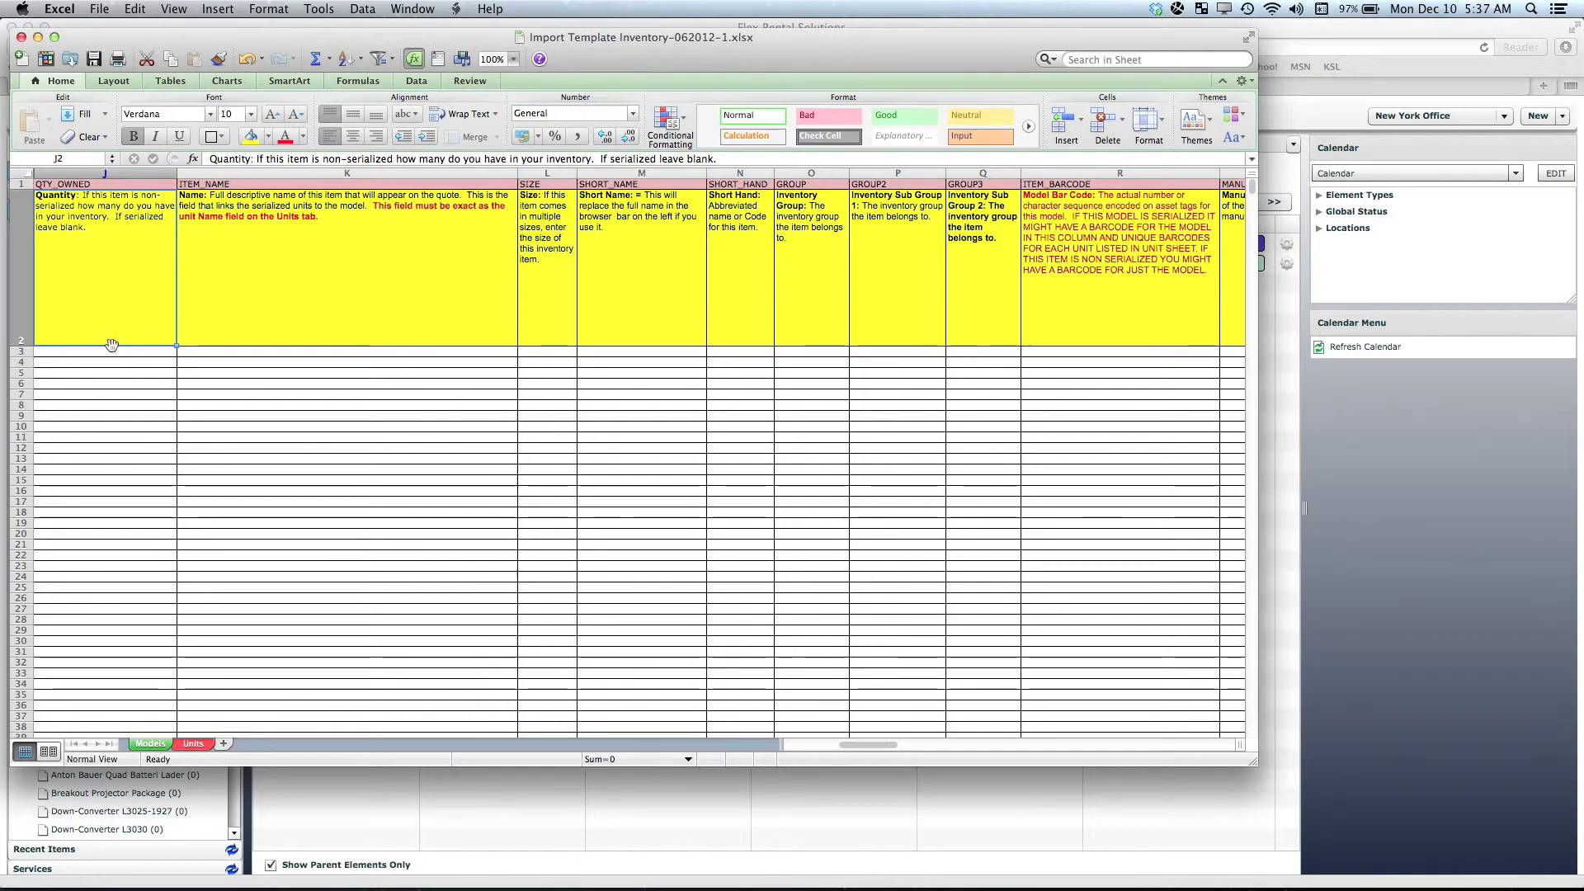
pyautogui.click(108, 349)
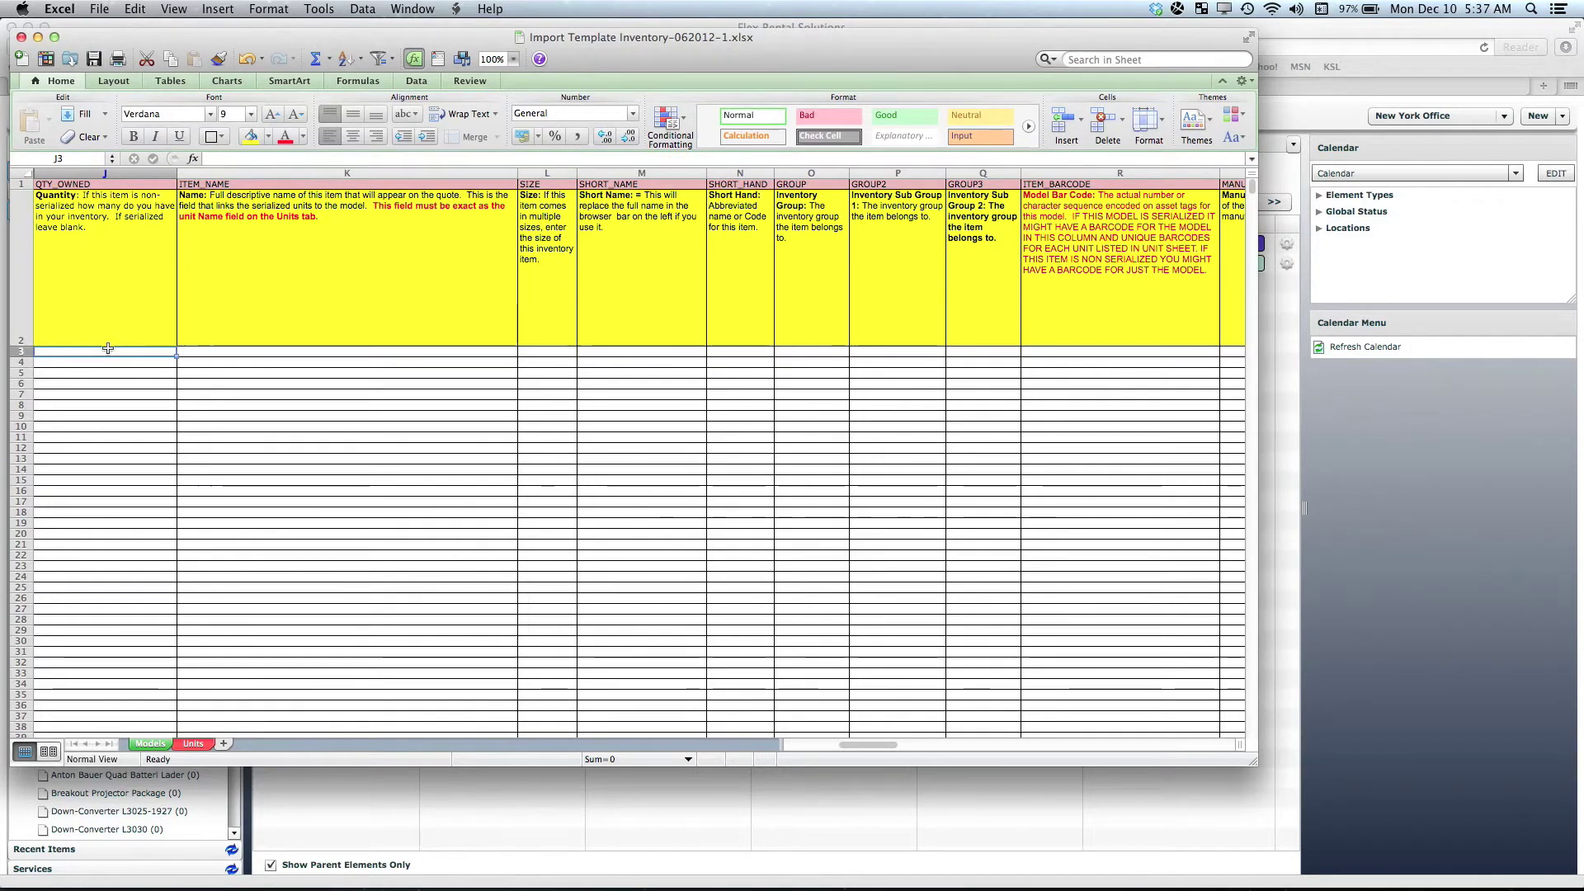
# Step: Enter quantity 10 and item name 3 Pin XLR Cable in row 3, copying the name into K4
pyautogui.write('10')
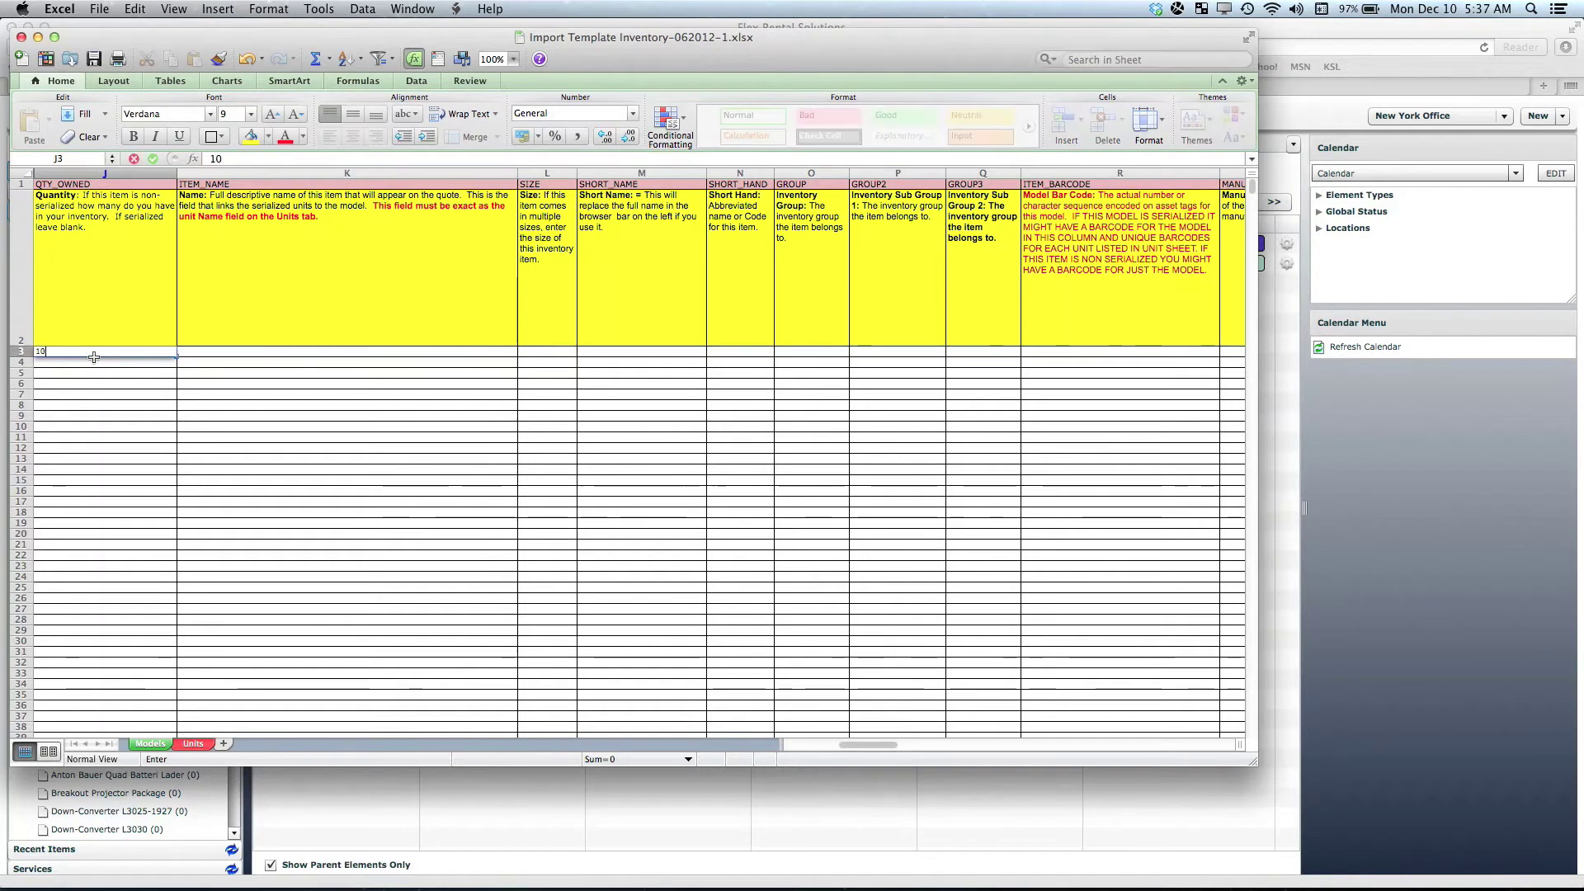
pyautogui.press('Tab')
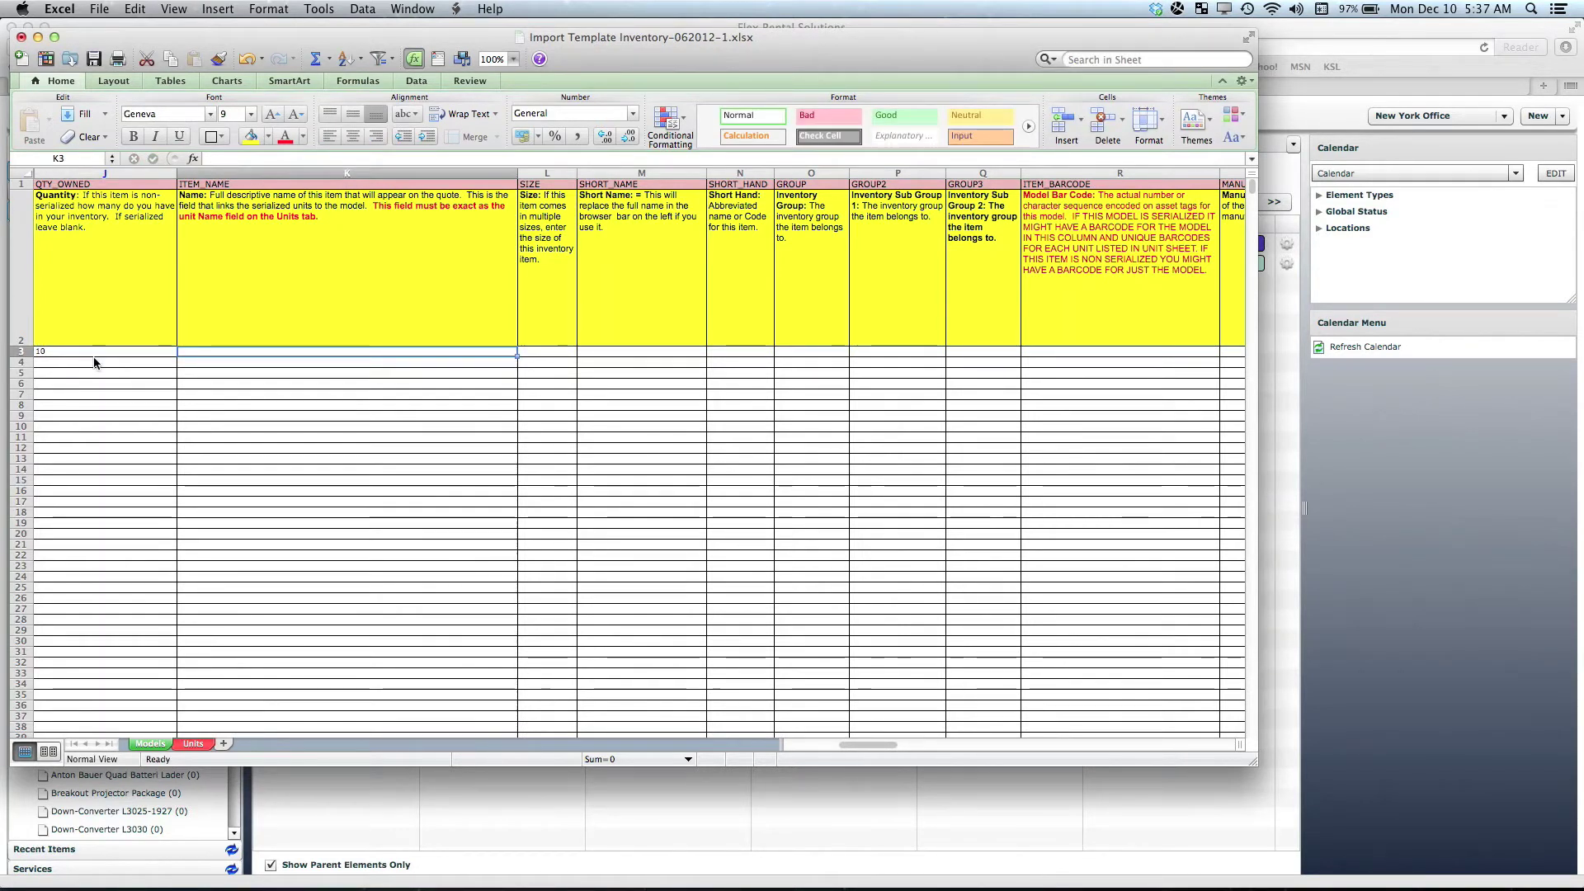
pyautogui.press('F2')
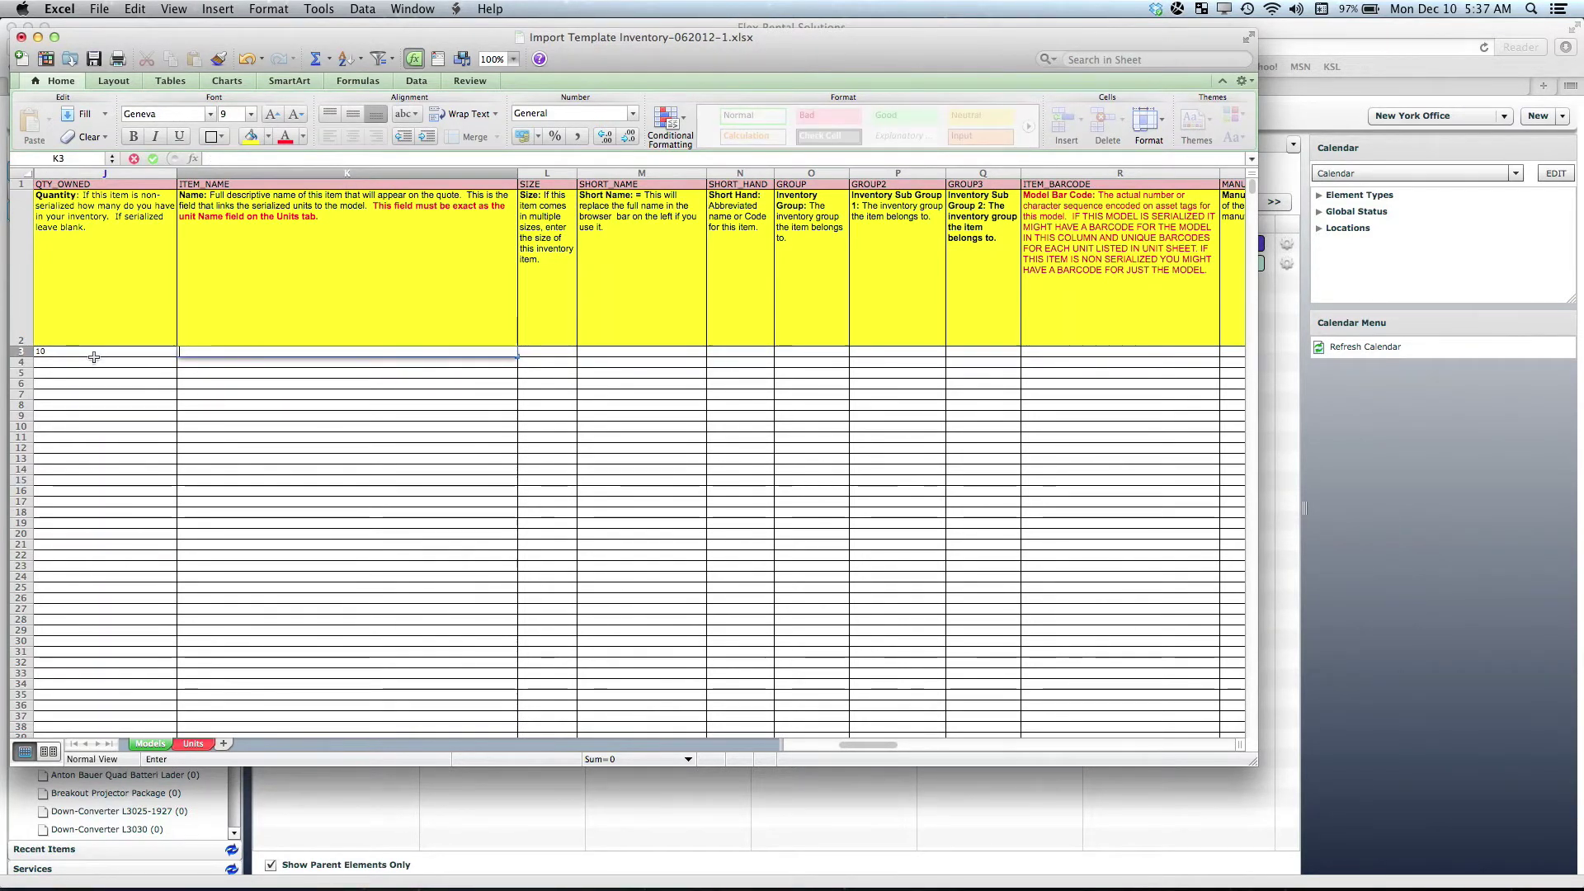
pyautogui.write('3 Pin')
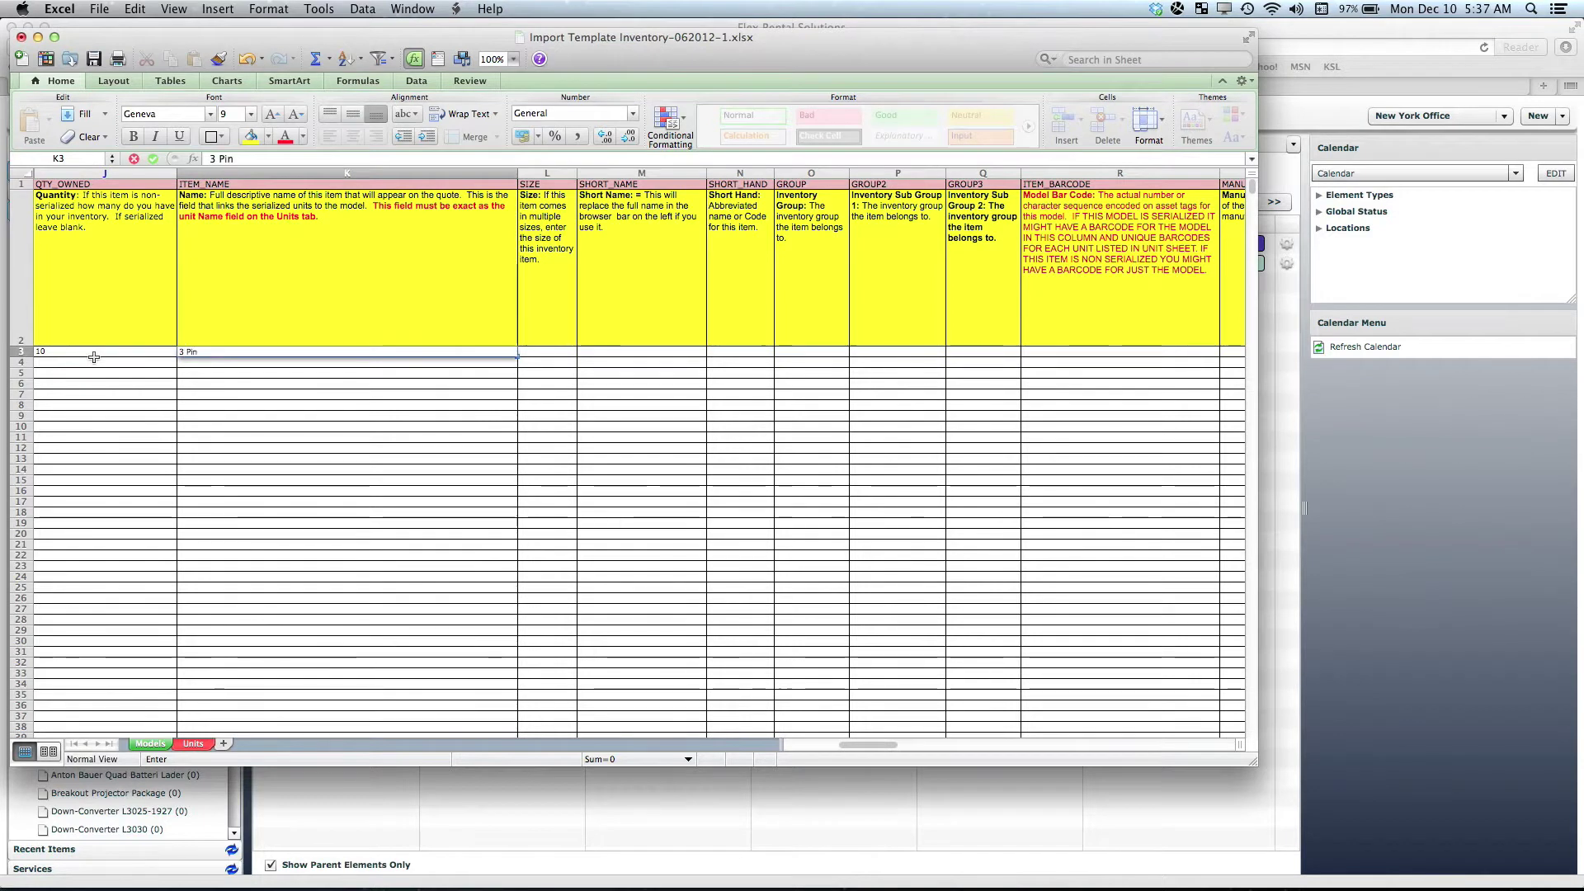
pyautogui.write(' XLR Cable')
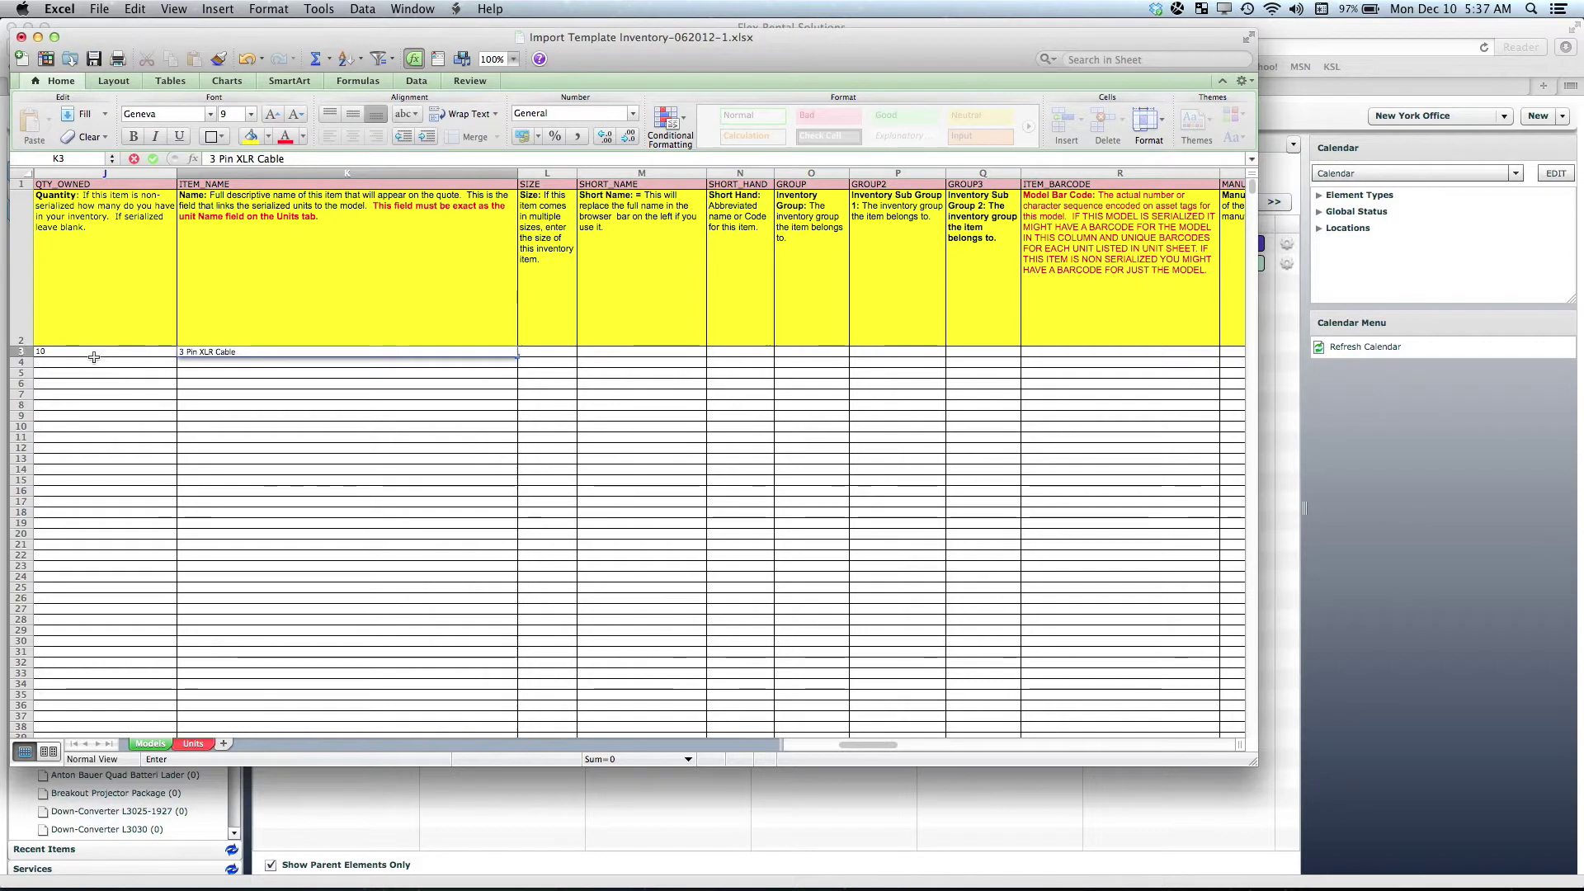
pyautogui.click(226, 365)
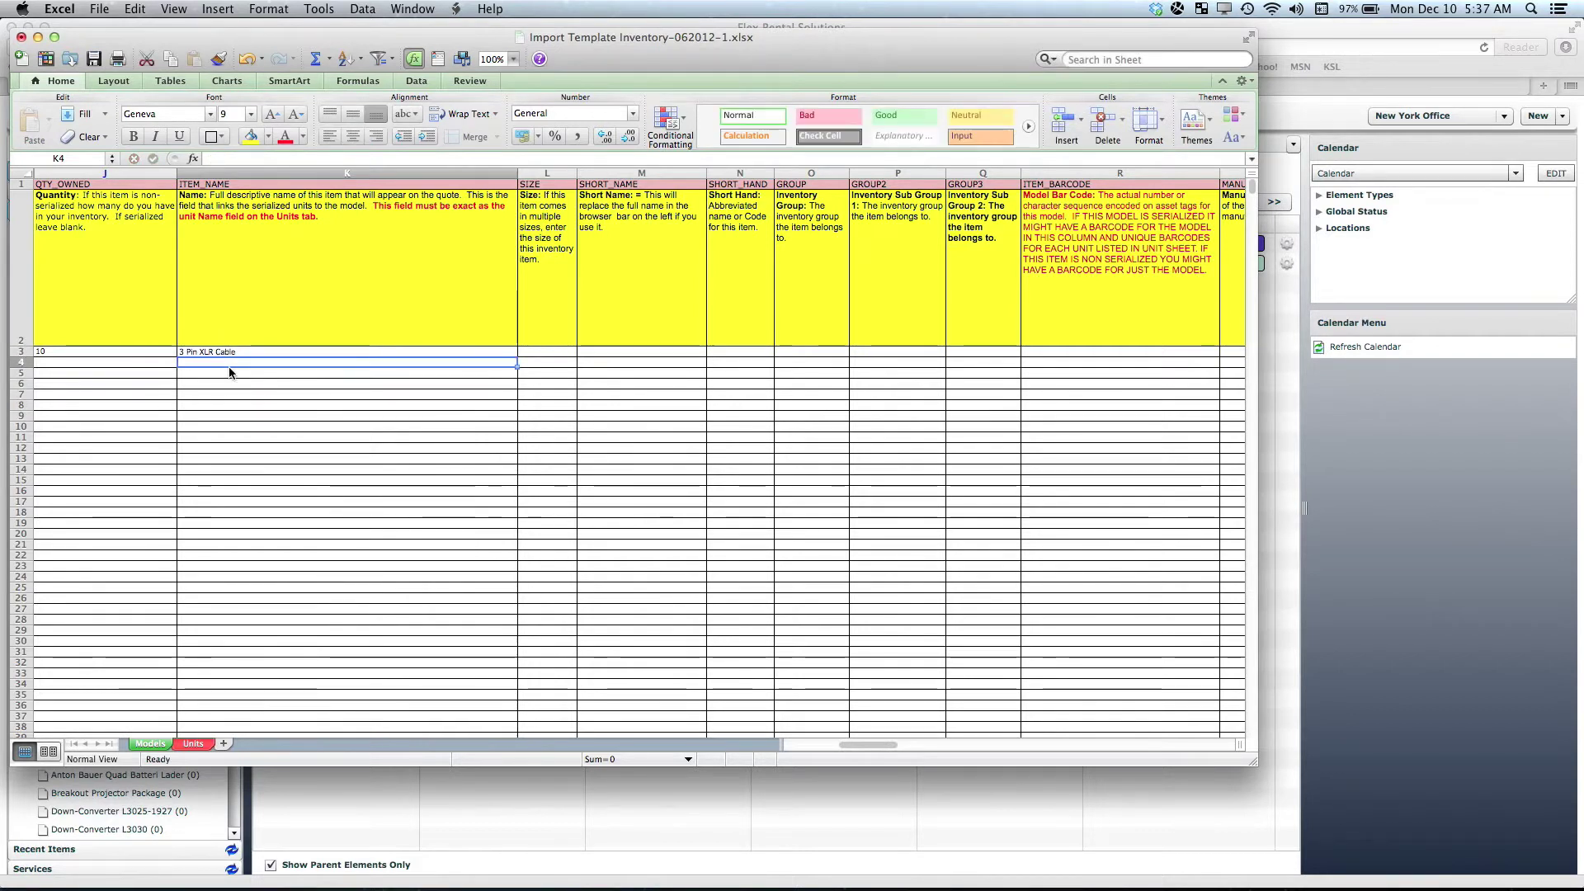
pyautogui.click(225, 352)
pyautogui.press('super+c')
pyautogui.click(230, 362)
pyautogui.press('Down')
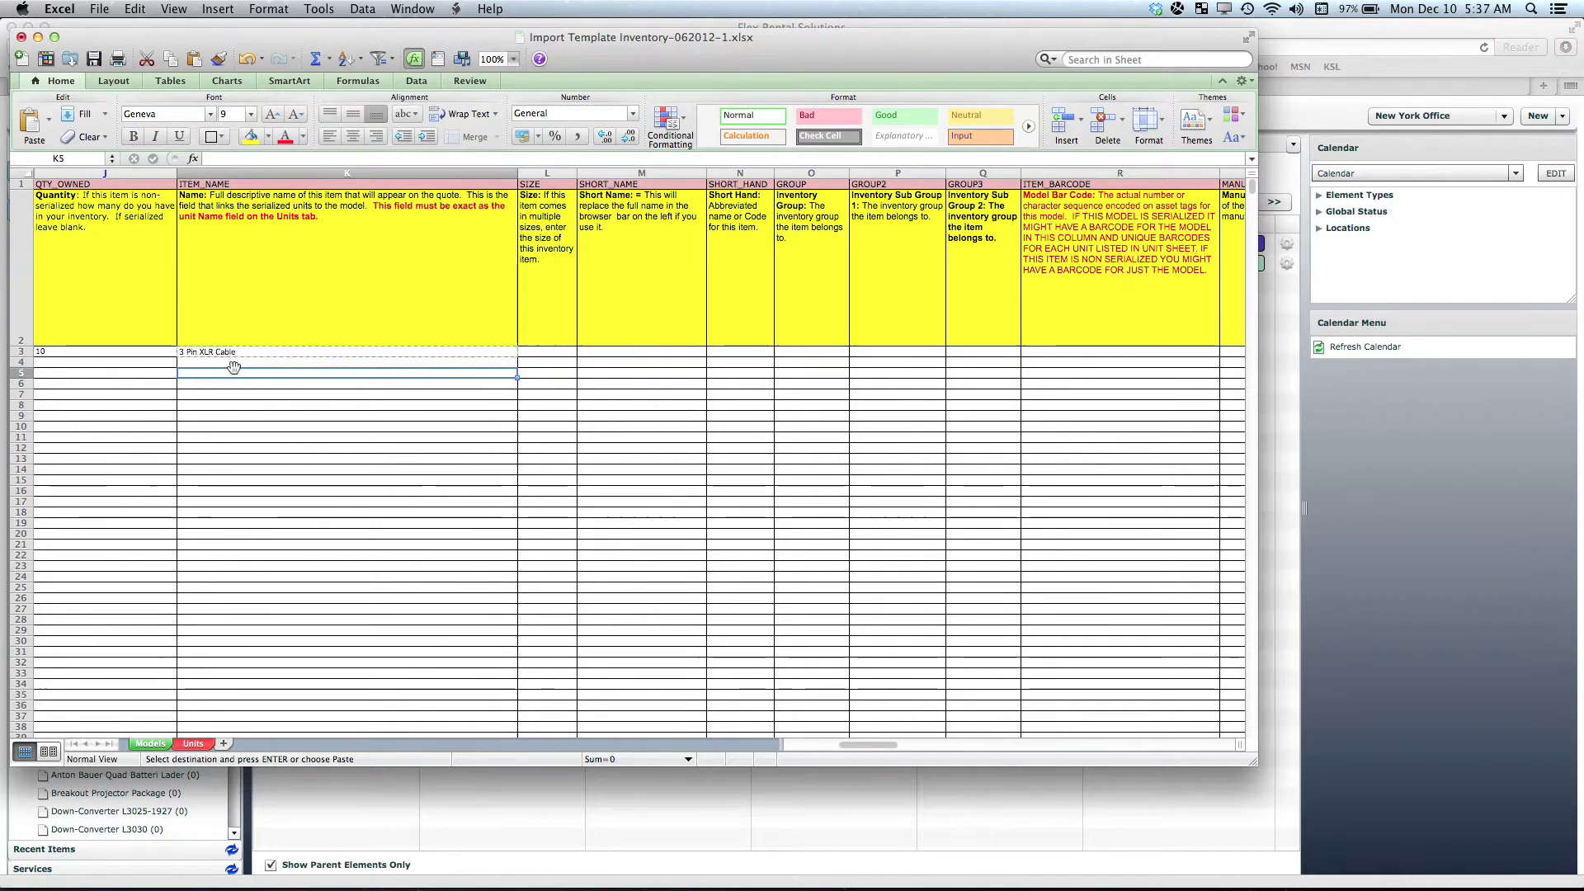
pyautogui.click(236, 361)
pyautogui.press('super+v')
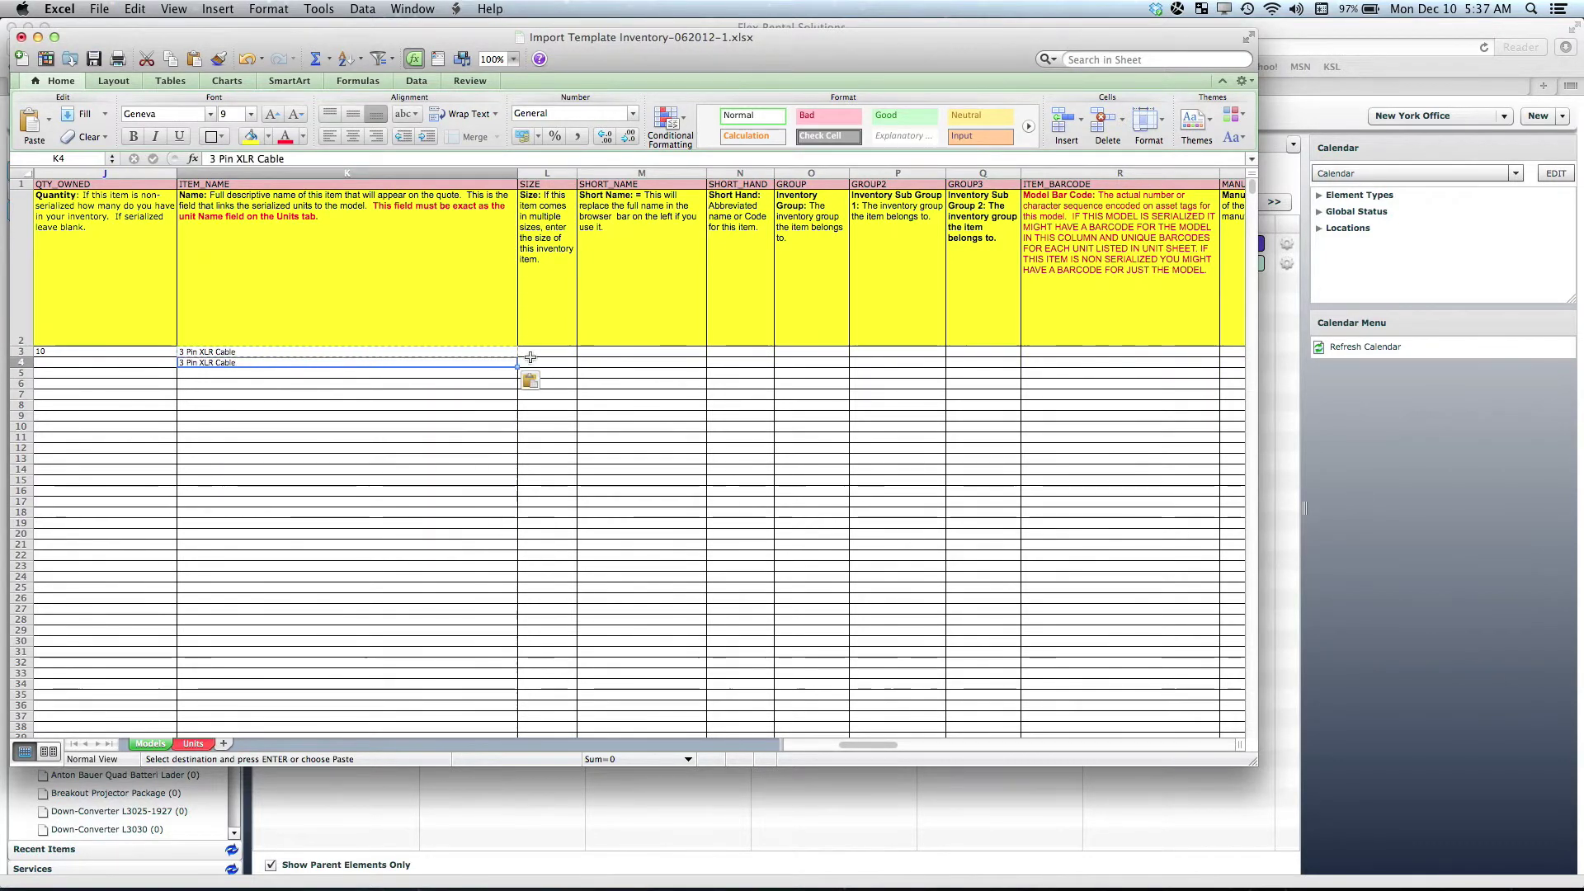
# Step: Enter sizes 10' in L3 and 25 in L4, and quantity 13 in J4
pyautogui.click(536, 353)
pyautogui.write("10'")
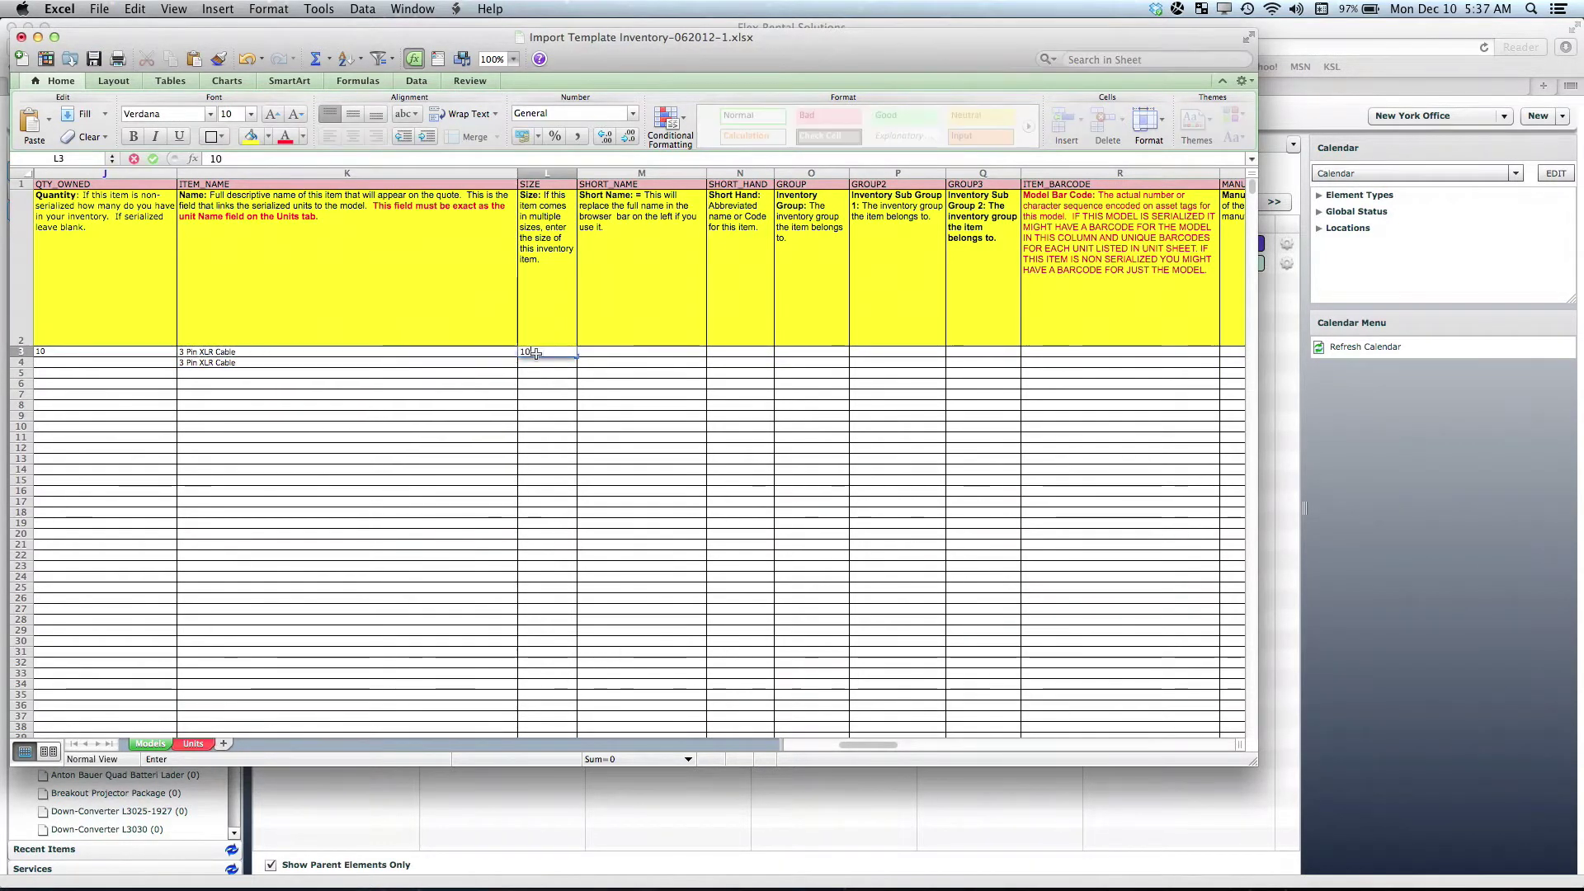
pyautogui.click(534, 364)
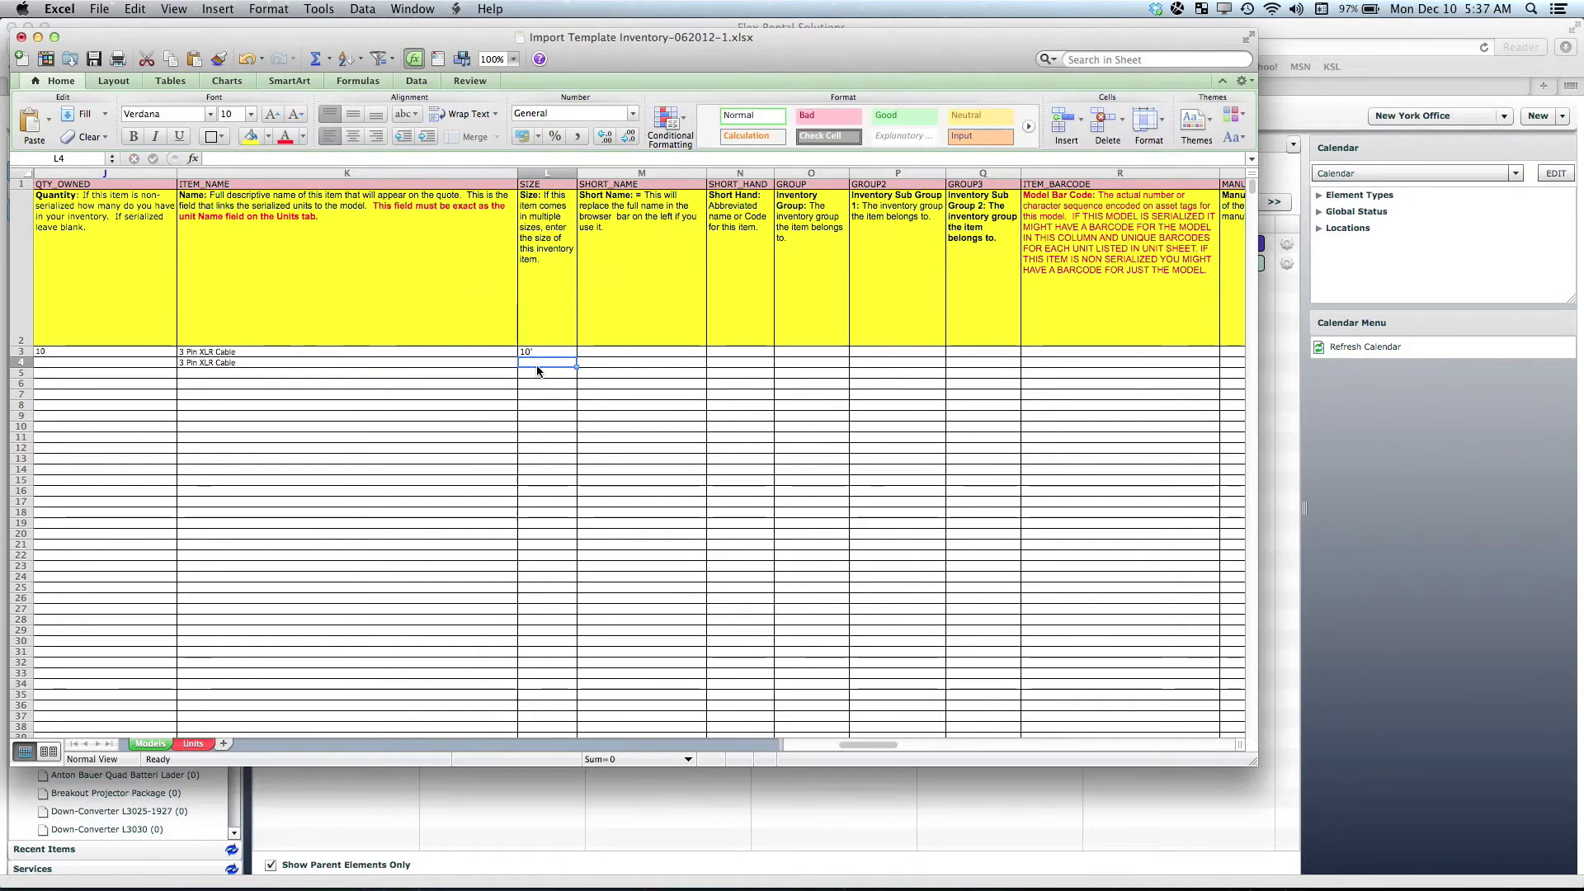
pyautogui.write('25')
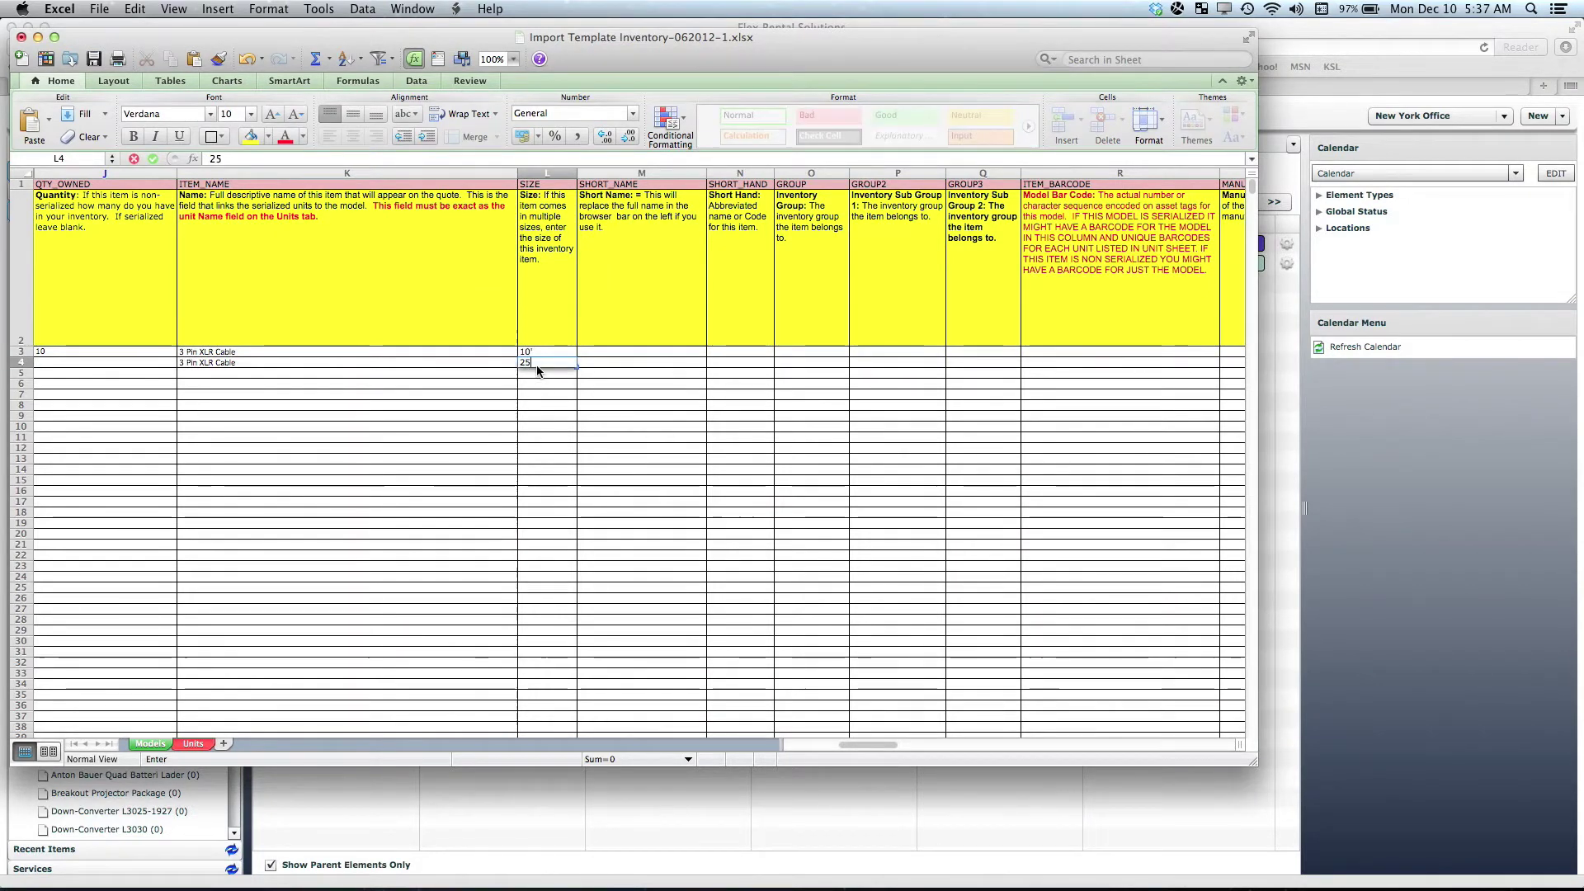
pyautogui.click(114, 366)
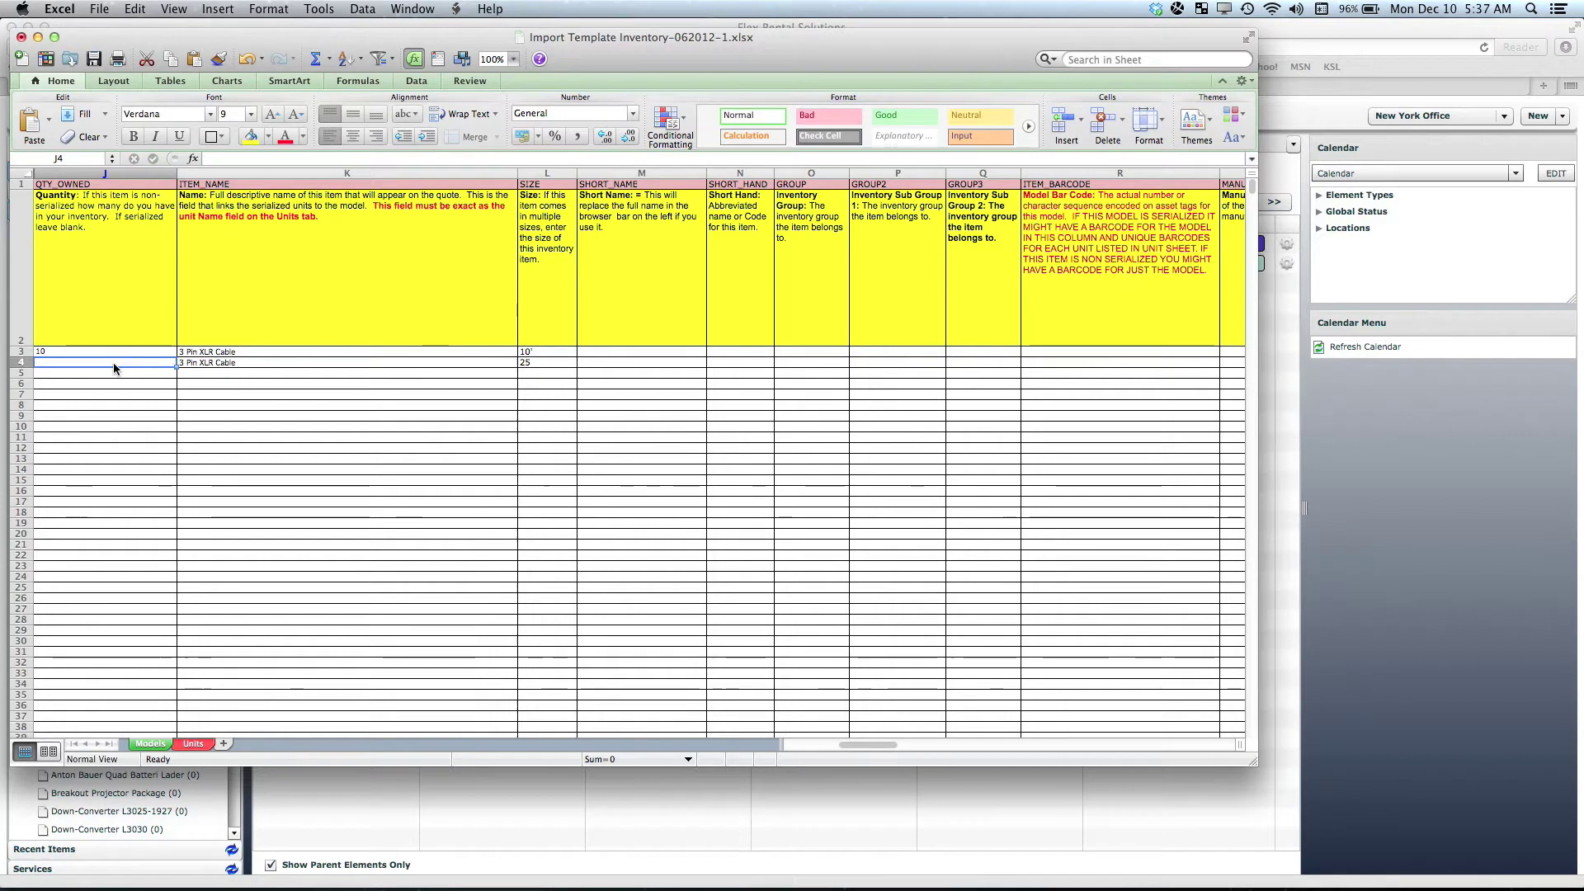
pyautogui.write('13')
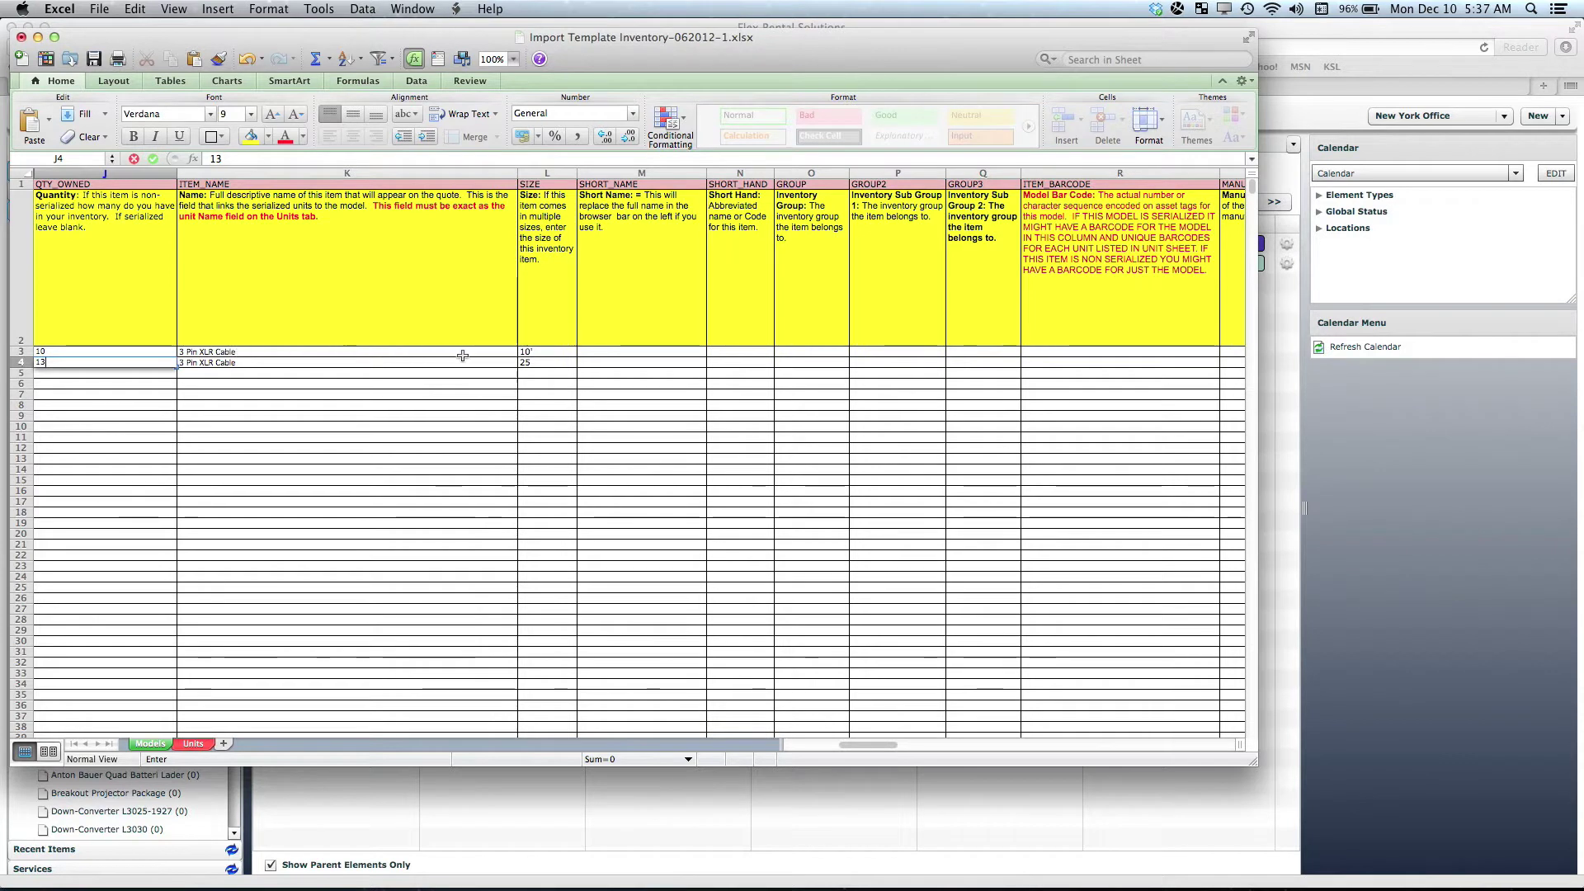
# Step: Clear the 10' size from the first cable's SIZE cell
pyautogui.click(532, 352)
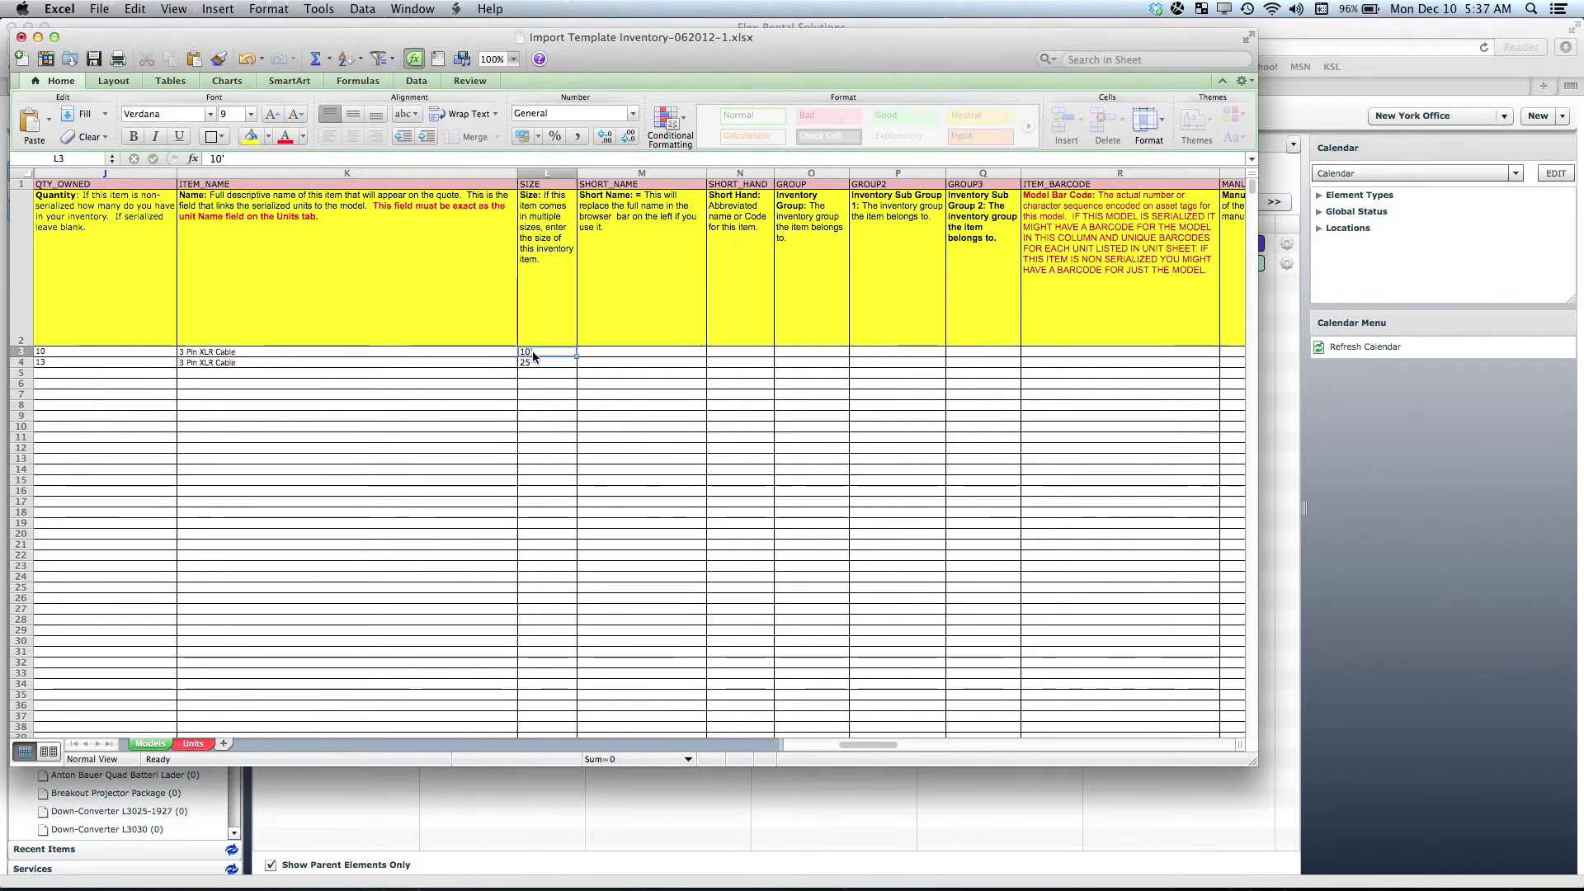
pyautogui.press('BackSpace')
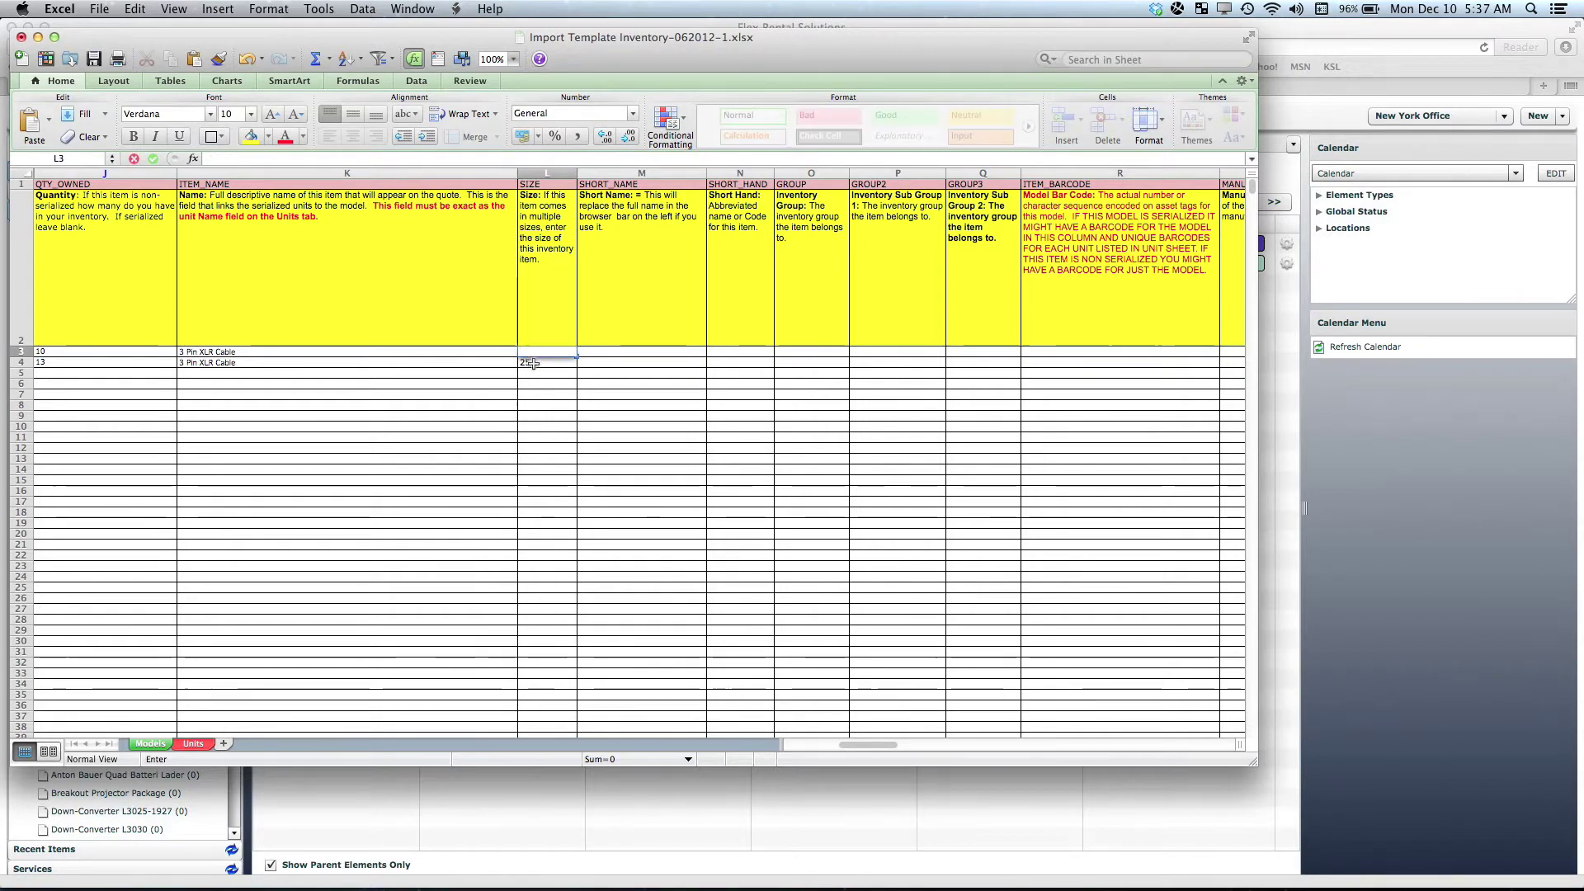
pyautogui.press('Return')
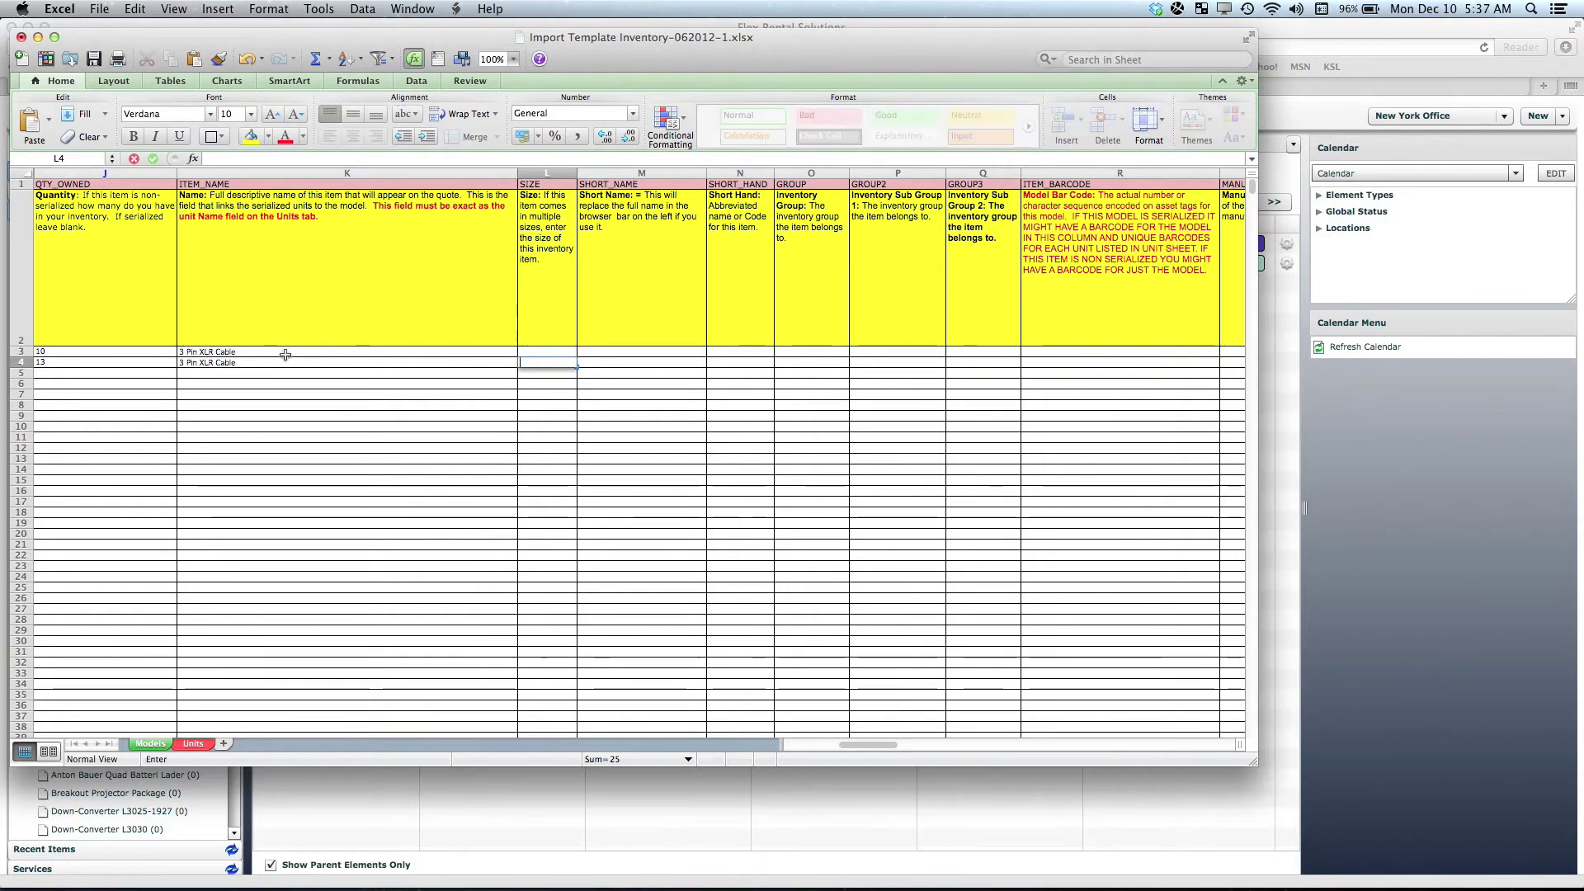
# Step: Append " - 10'" to the K3 cable name and " - 25'" to the K4 cable name
pyautogui.click(260, 353)
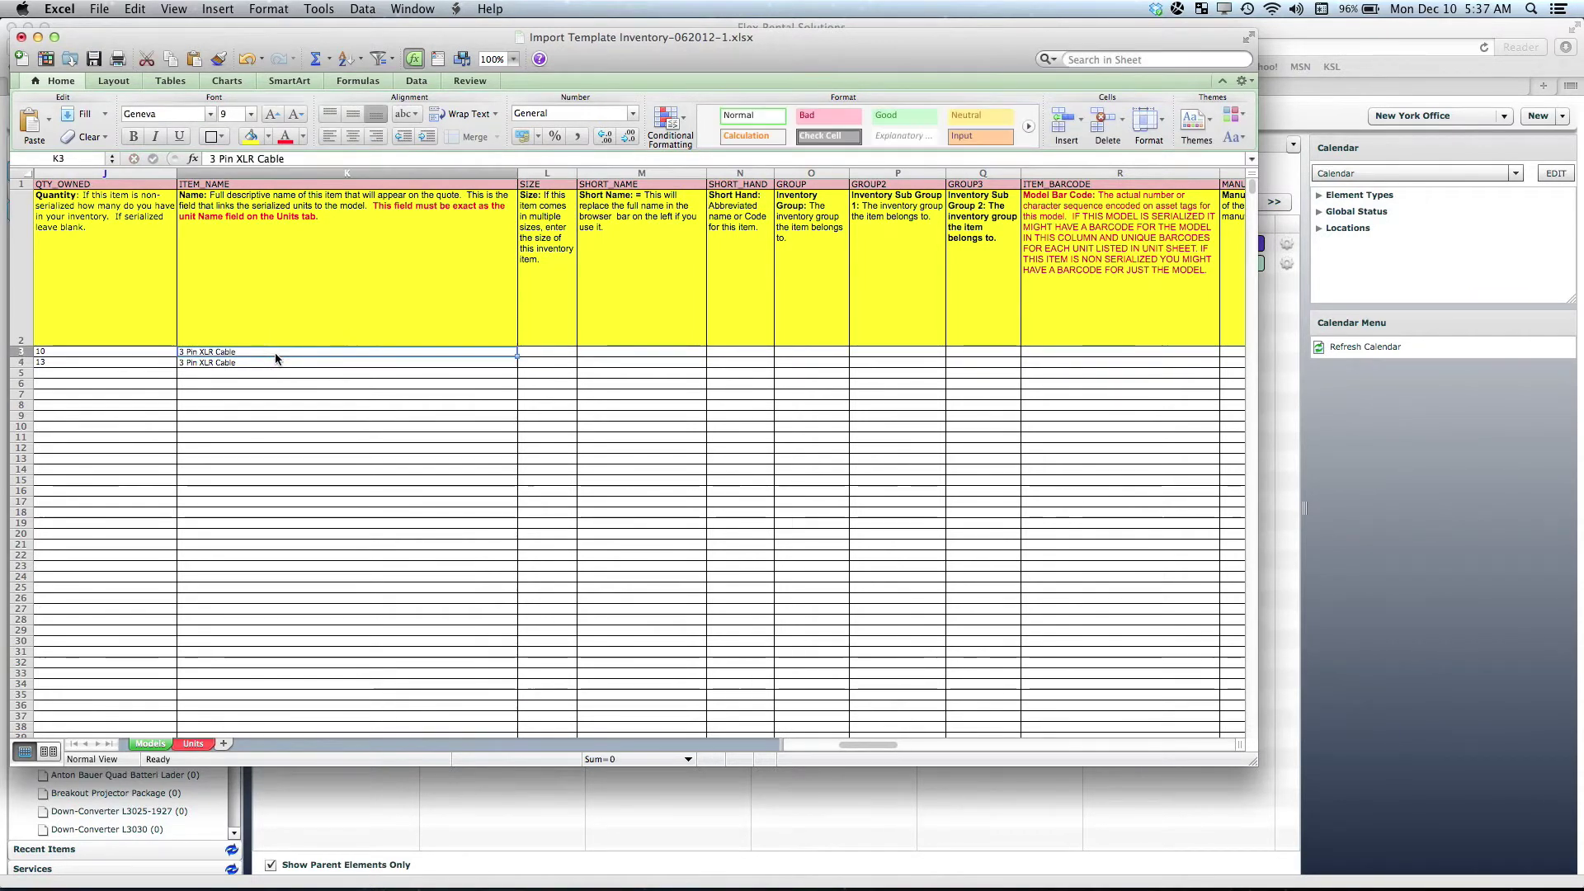
pyautogui.click(333, 158)
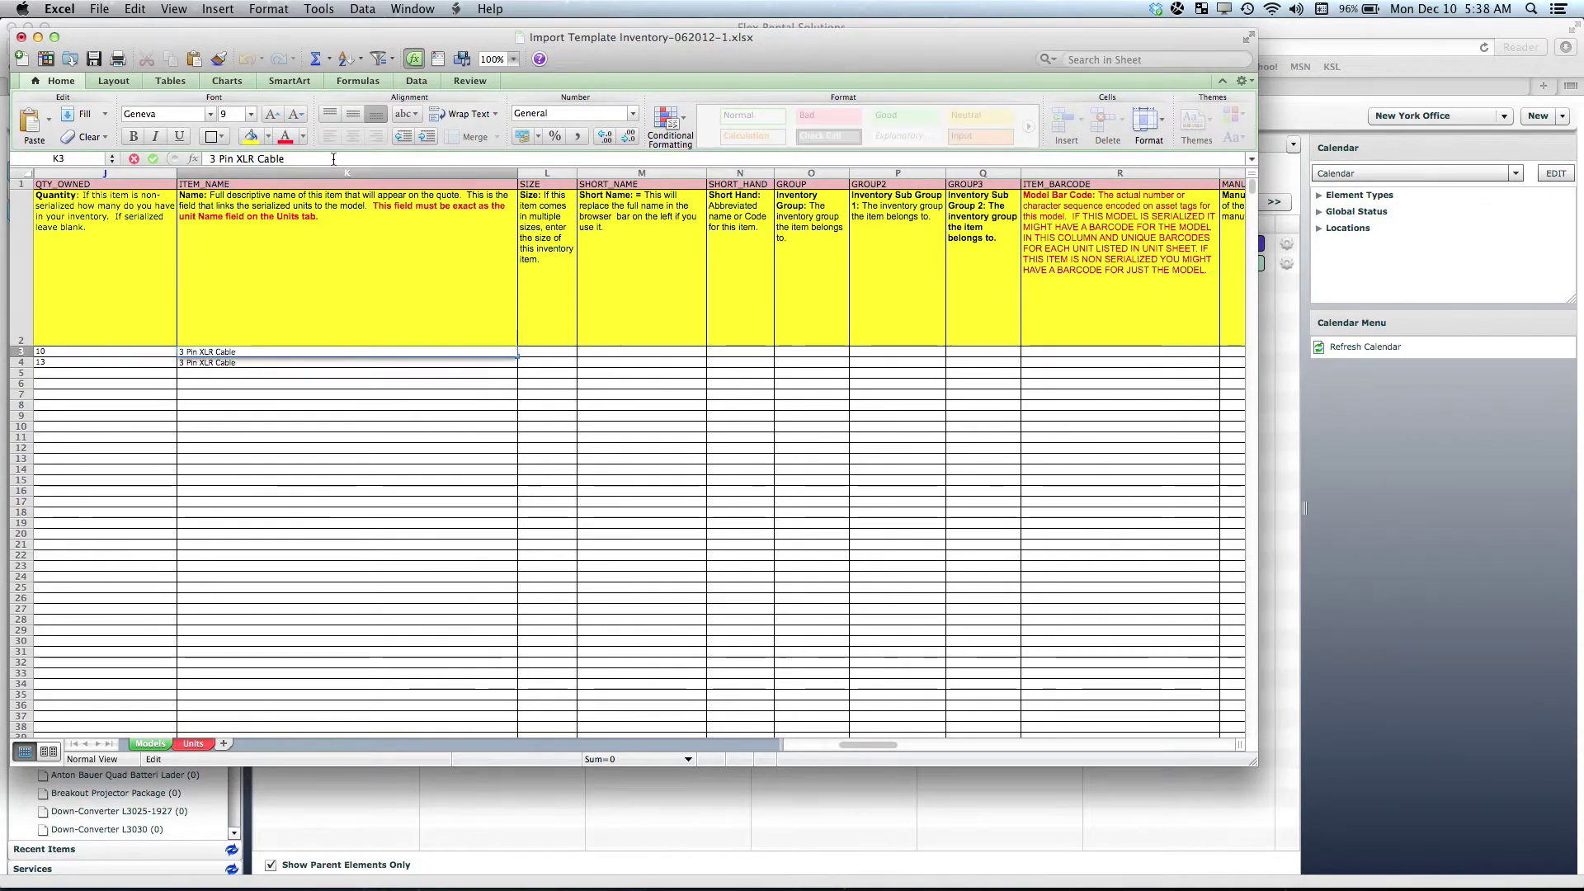
pyautogui.write('- 10')
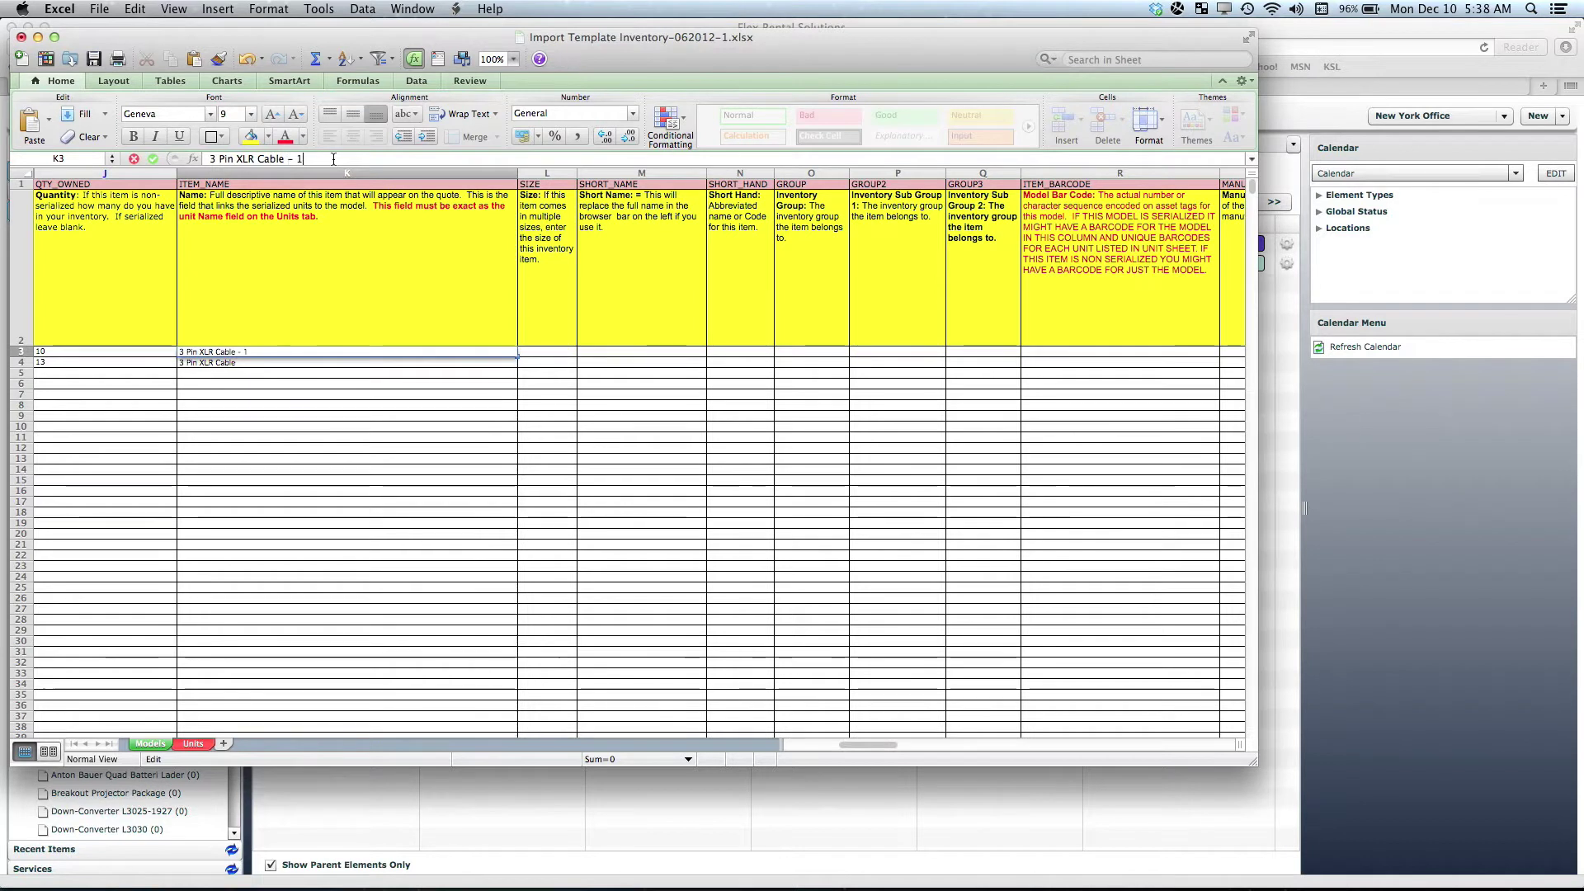
pyautogui.write("'")
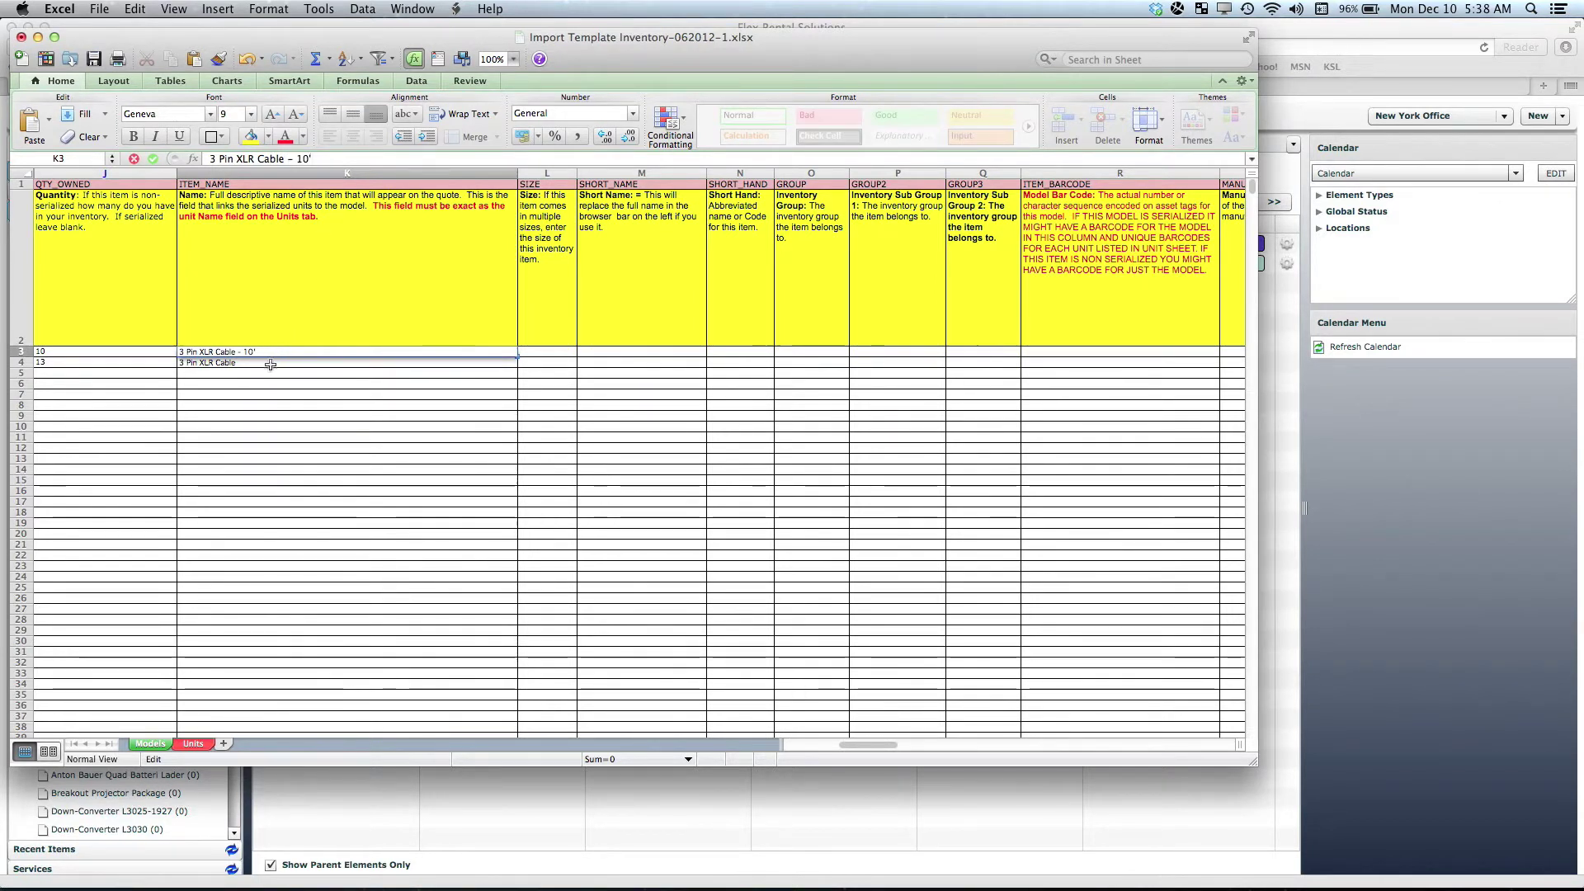
pyautogui.click(271, 368)
pyautogui.click(335, 160)
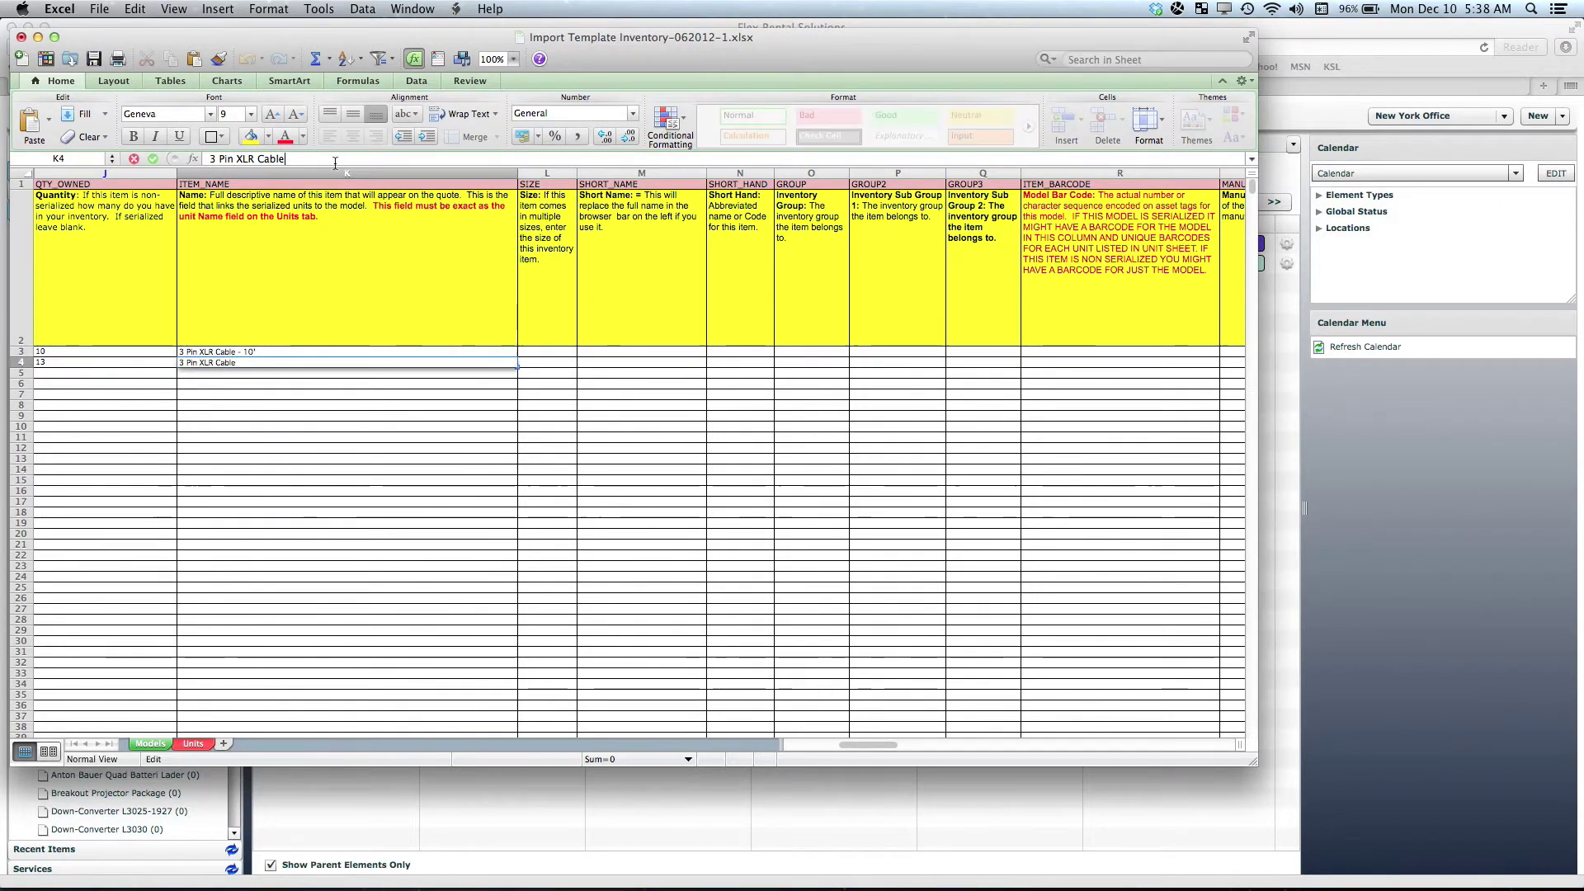
pyautogui.write('-')
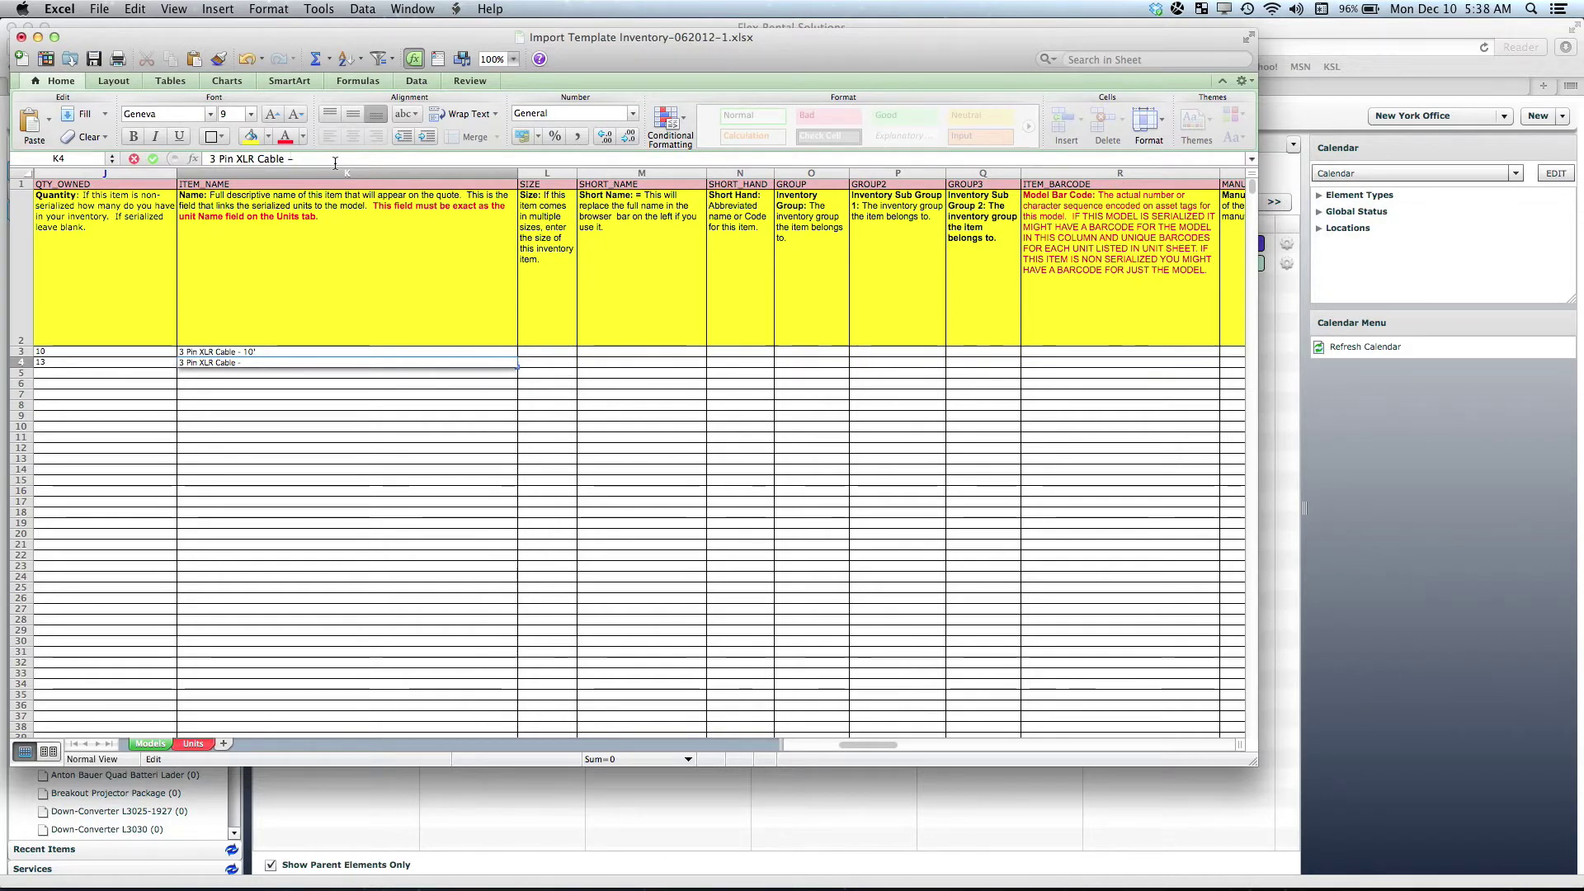
pyautogui.write(' 1')
pyautogui.press('BackSpace')
pyautogui.write('25')
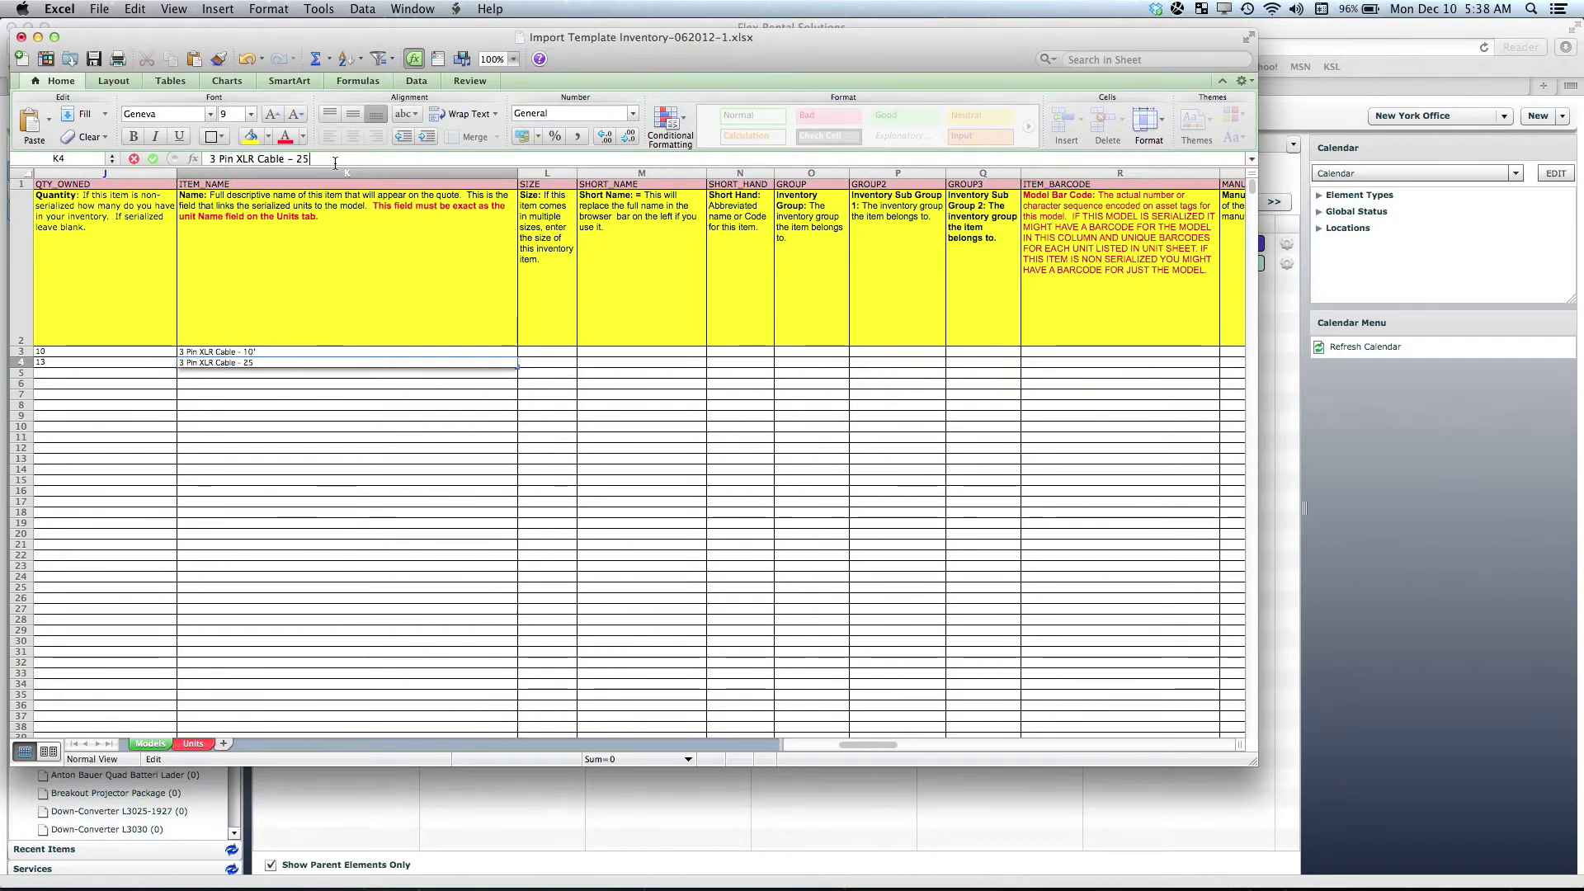
pyautogui.write("'")
pyautogui.click(347, 427)
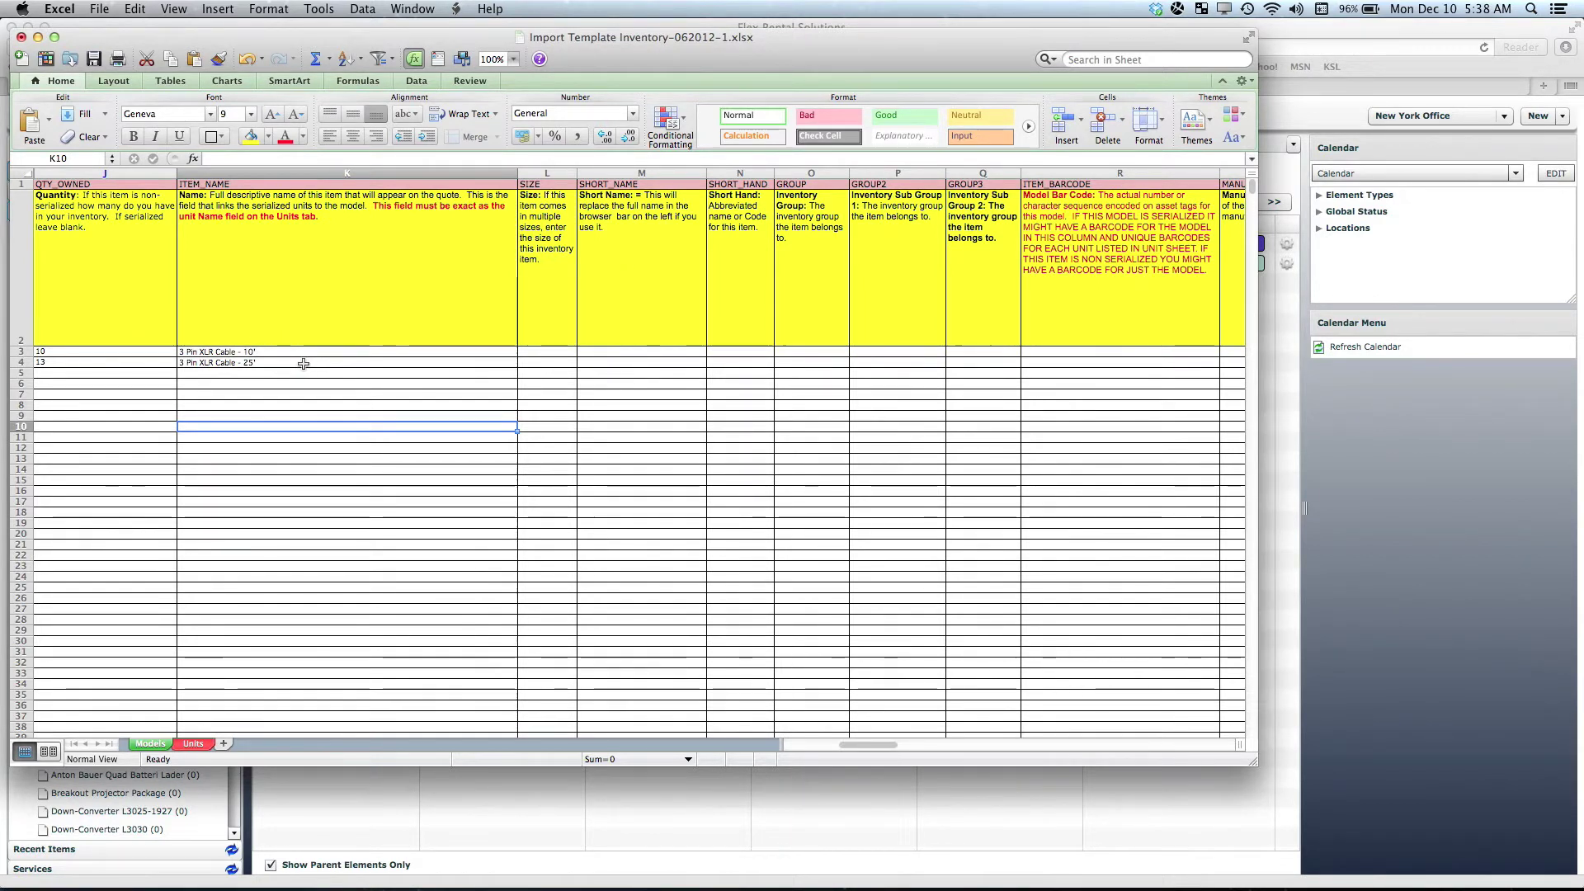
pyautogui.click(232, 798)
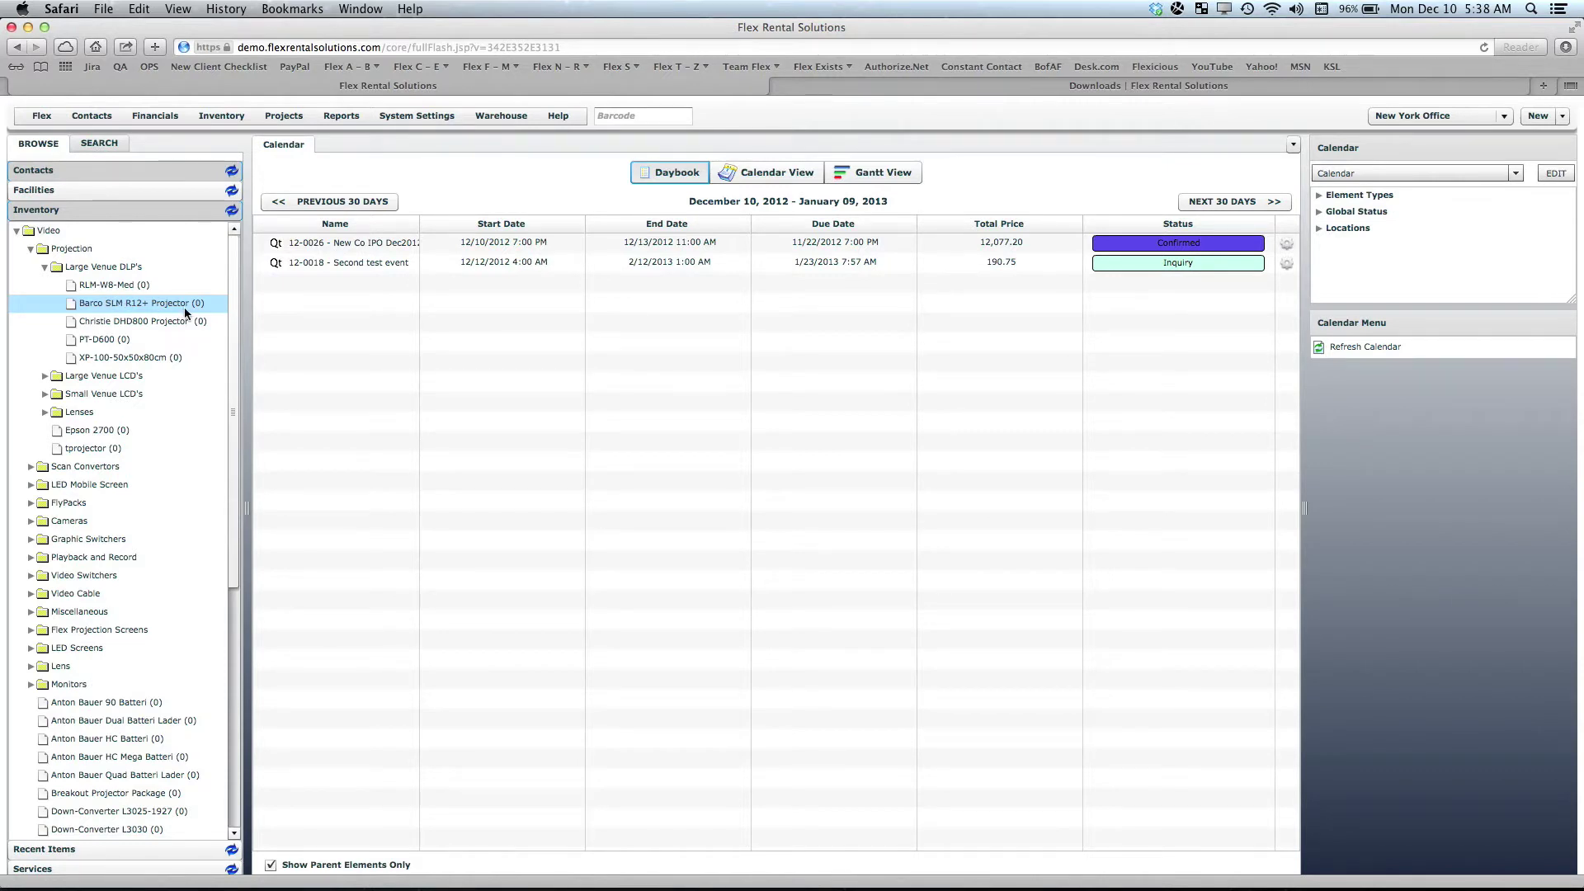
pyautogui.press('super+Tab')
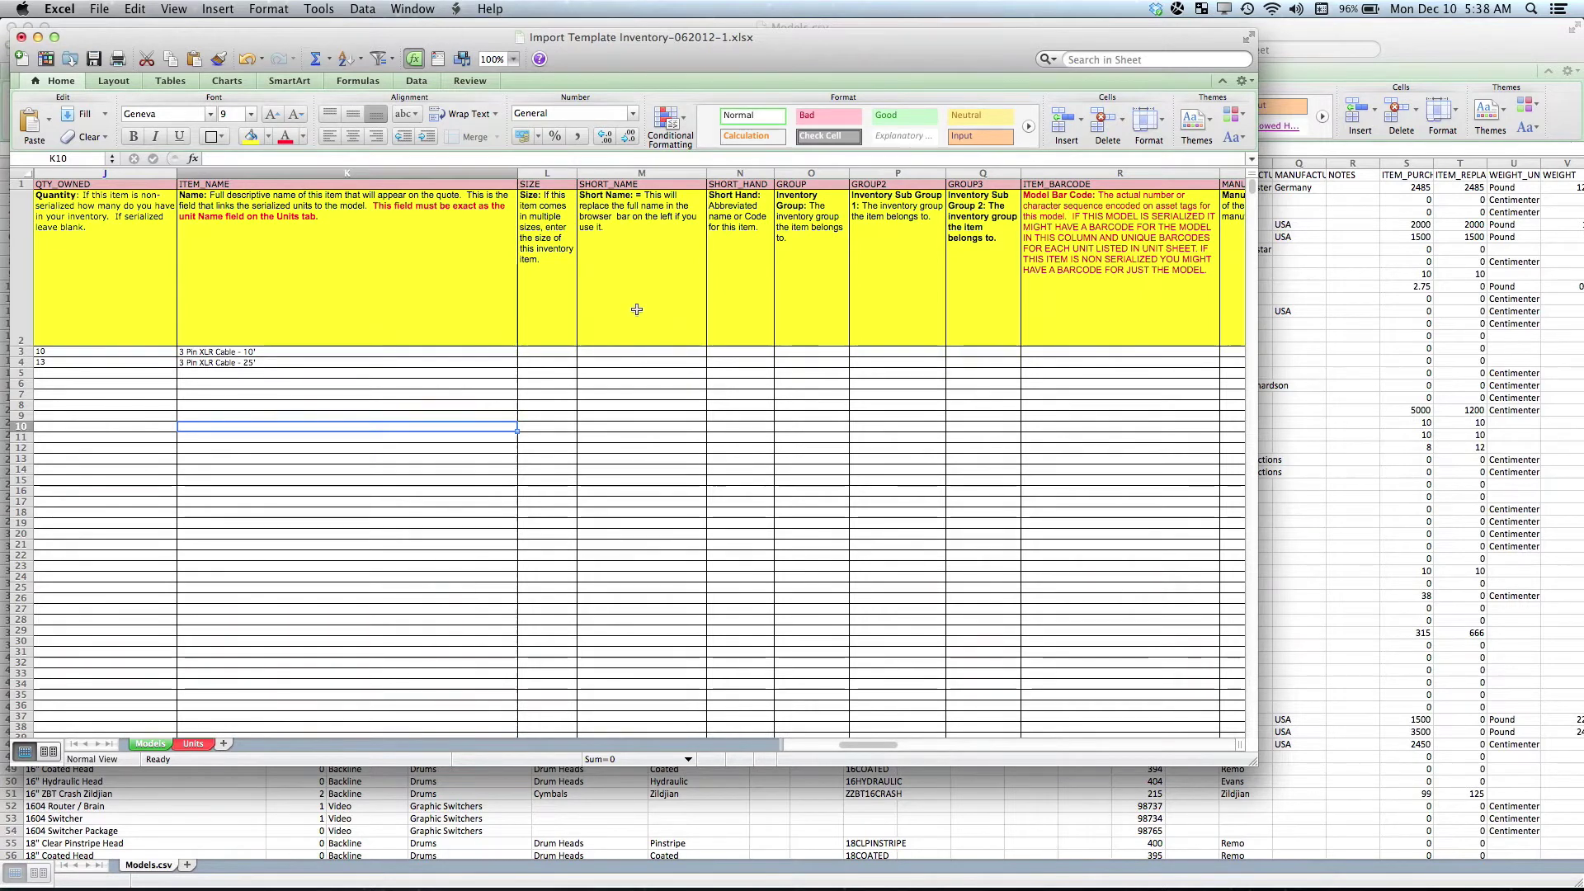
# Step: Enter 'Yamaha PM5d Digital Audio Console 56. Channel' in K5, checking Models.csv and Flex for reference
pyautogui.click(207, 374)
pyautogui.write('Yamaha')
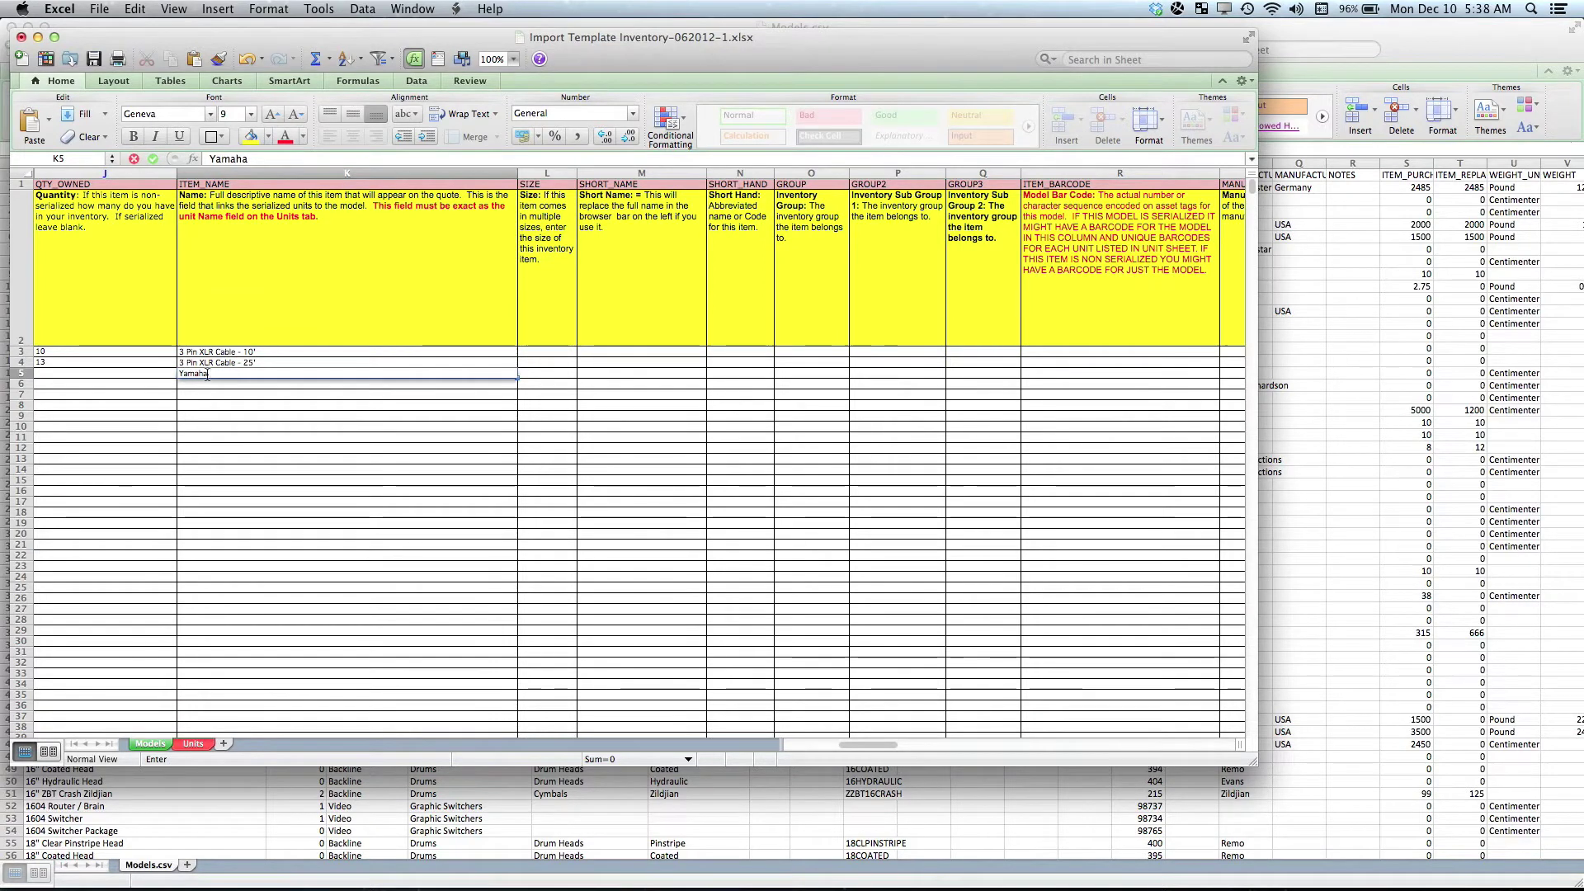
pyautogui.write(' PM')
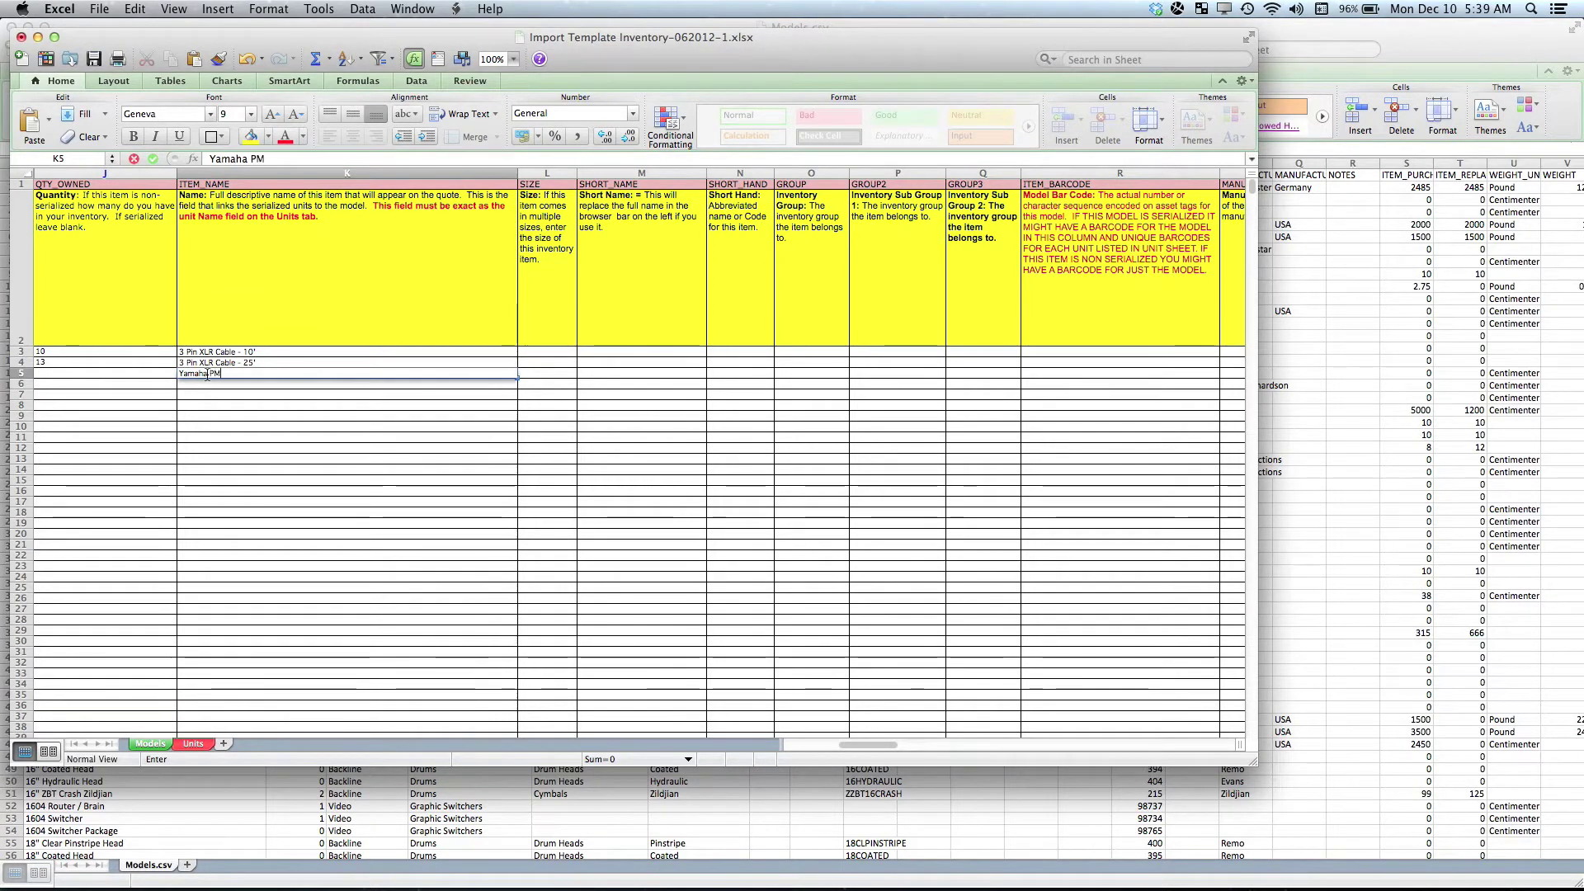
pyautogui.write('5d')
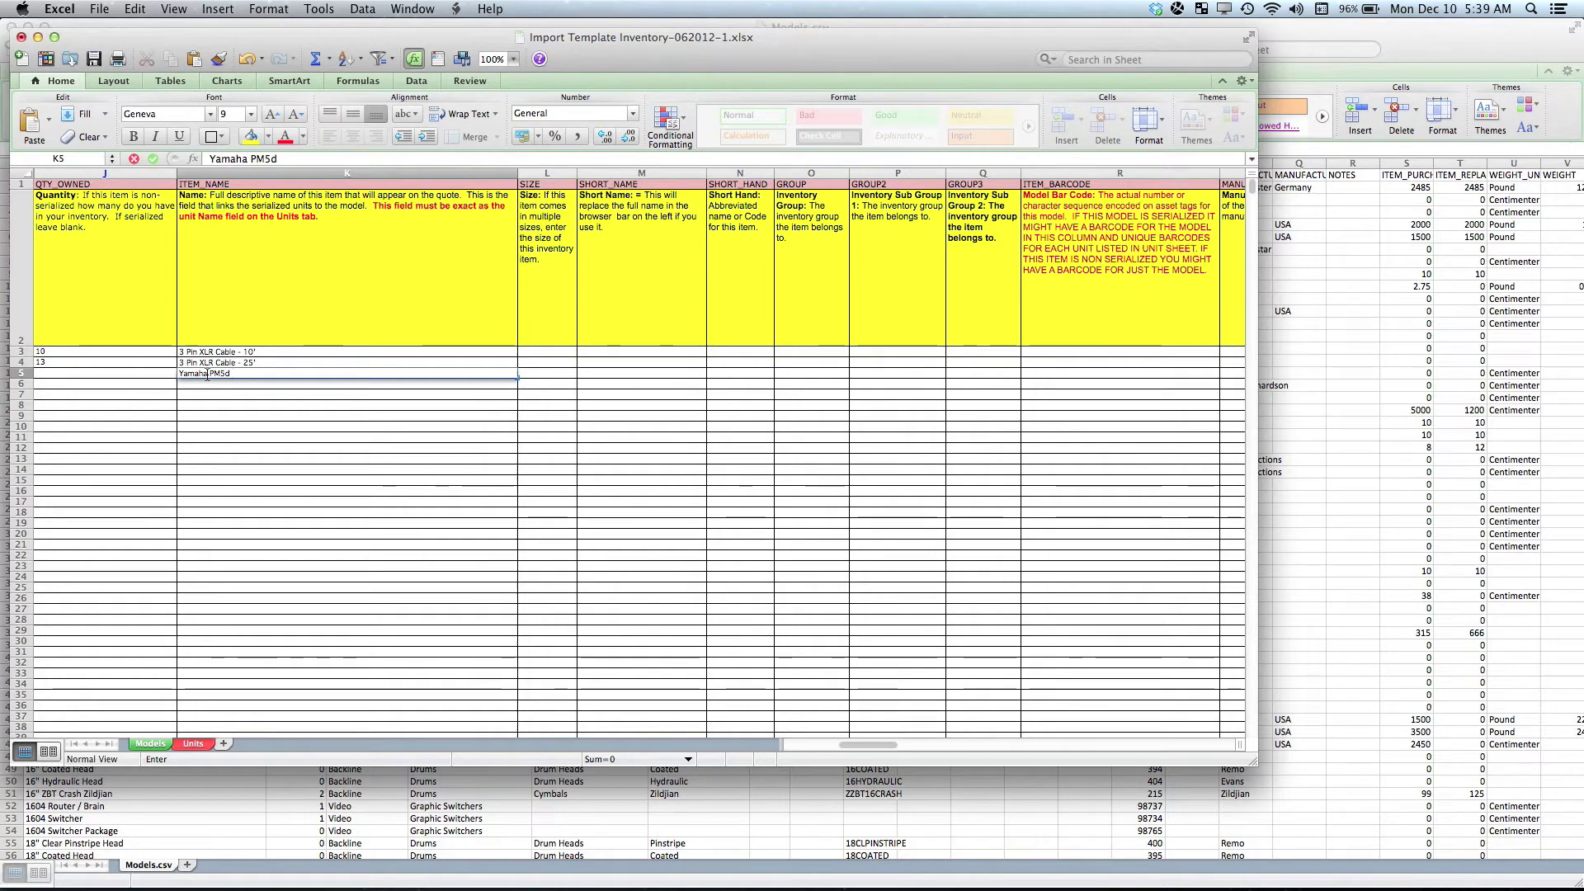
pyautogui.write(' Digita')
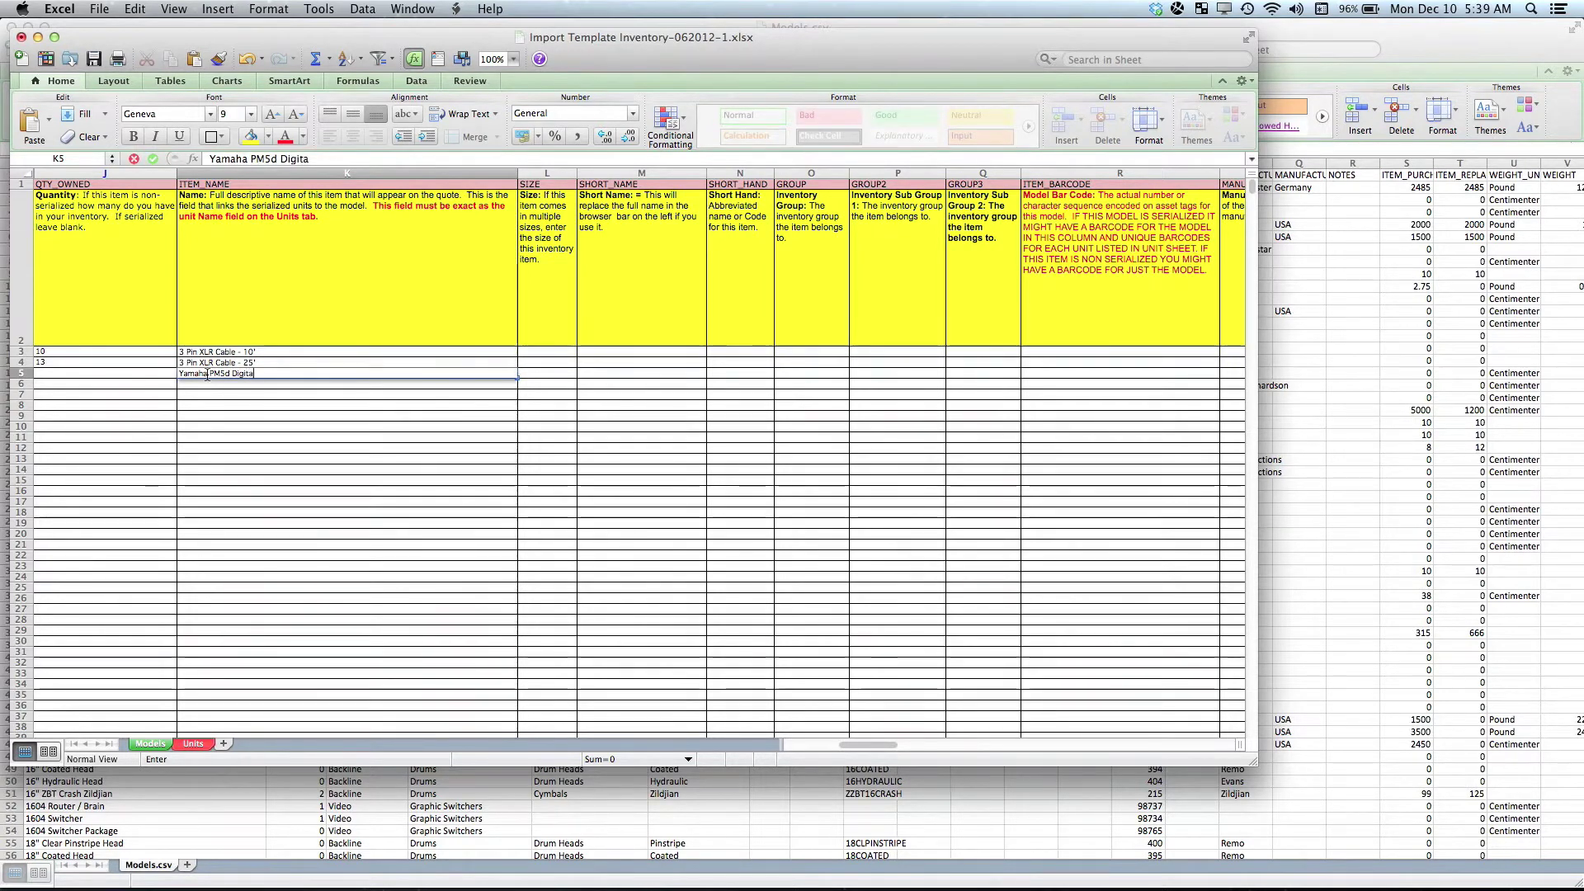
pyautogui.write('l Audio ')
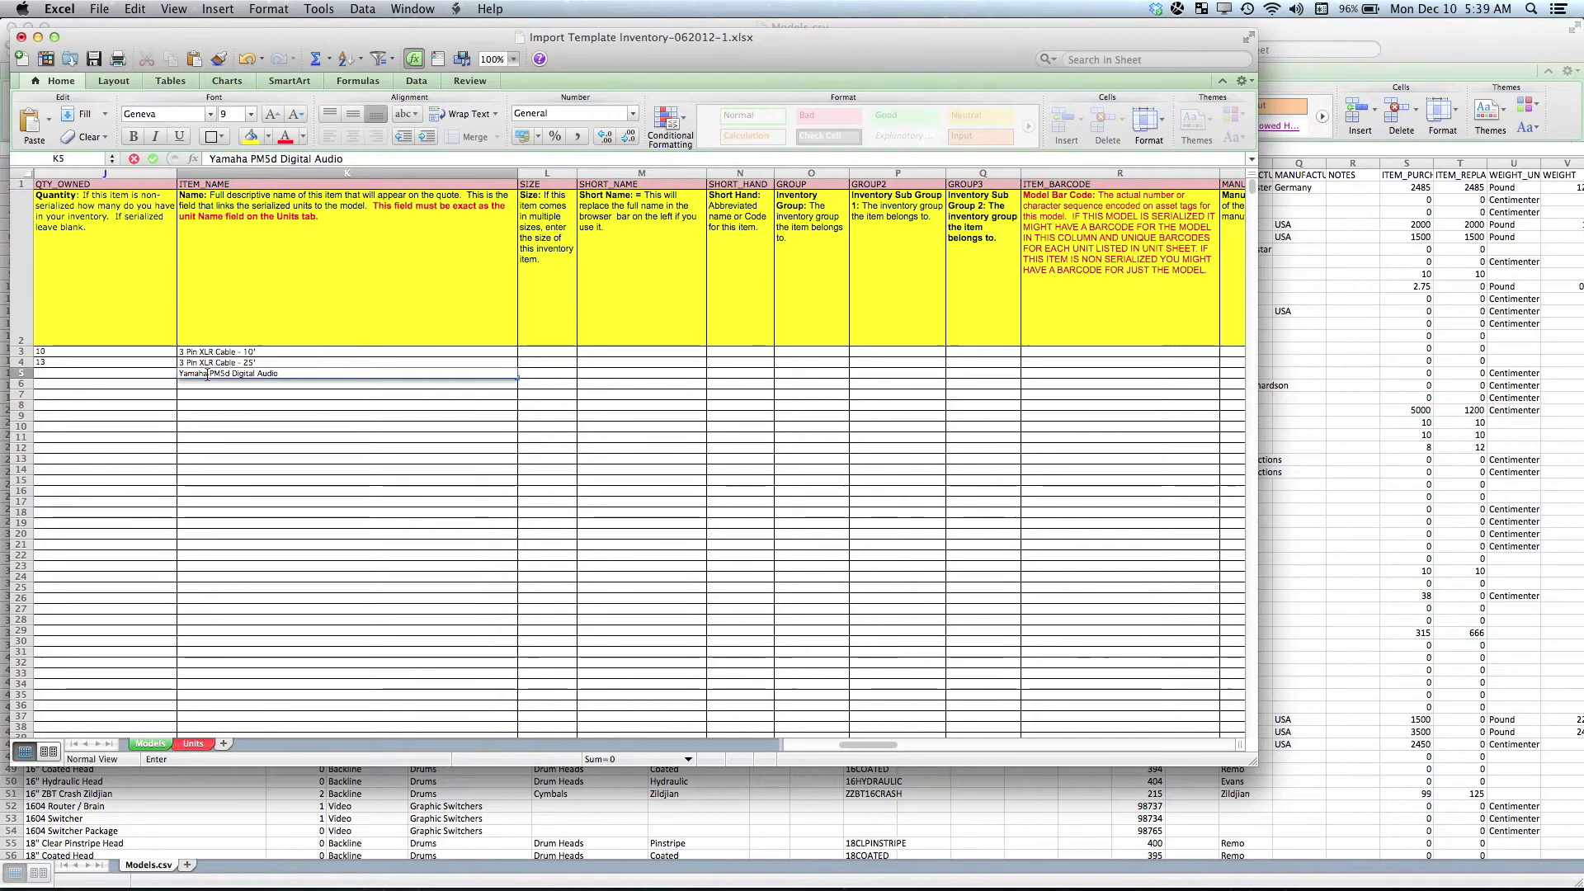
pyautogui.write('Console ')
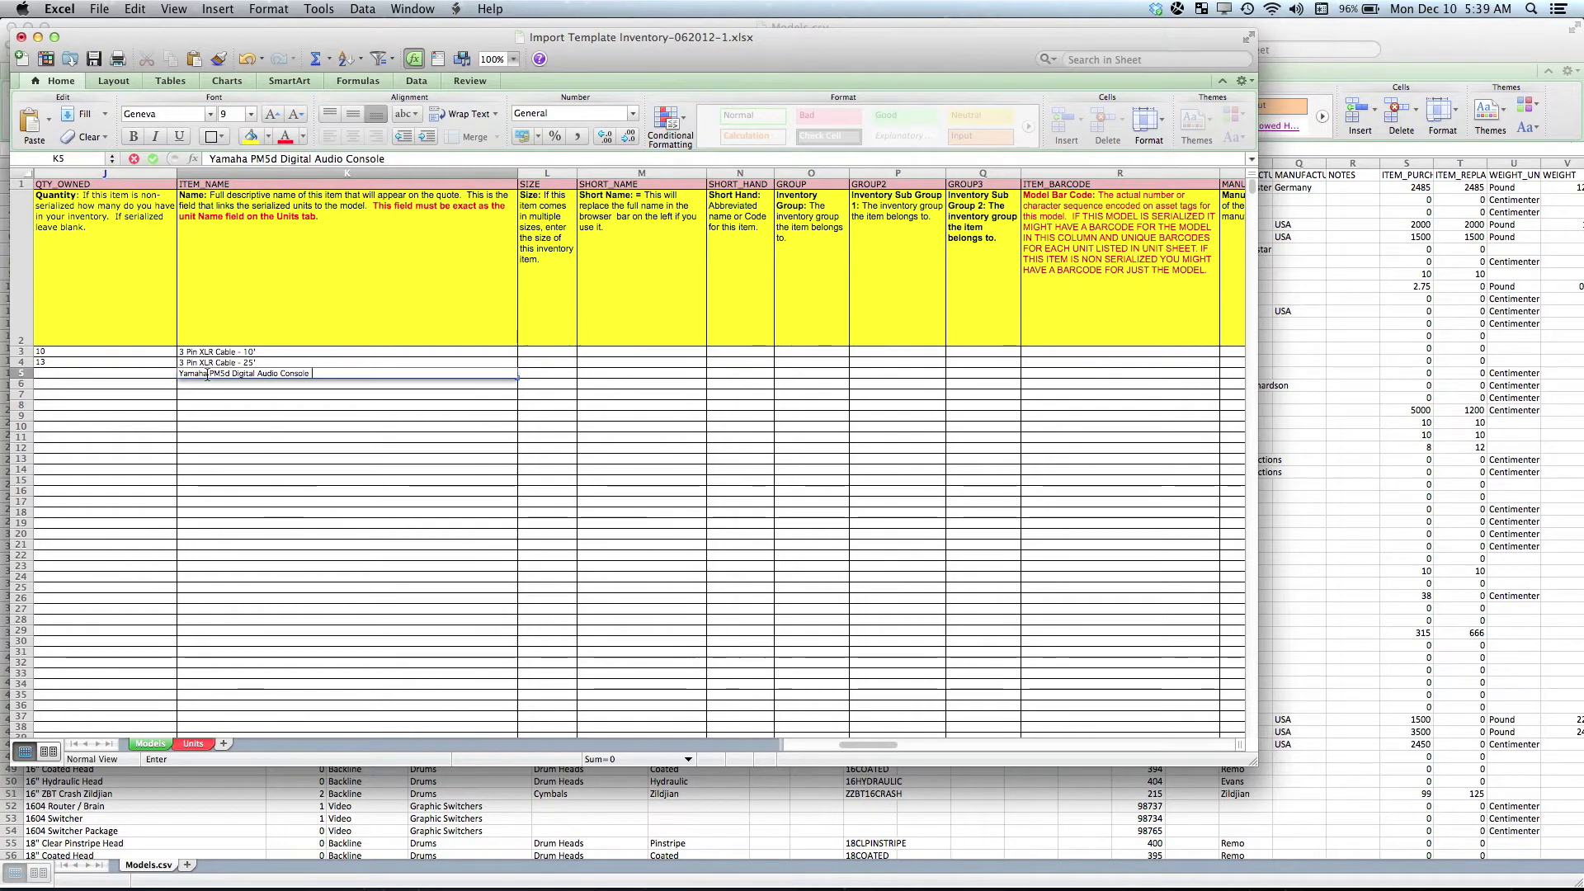
pyautogui.write('56.')
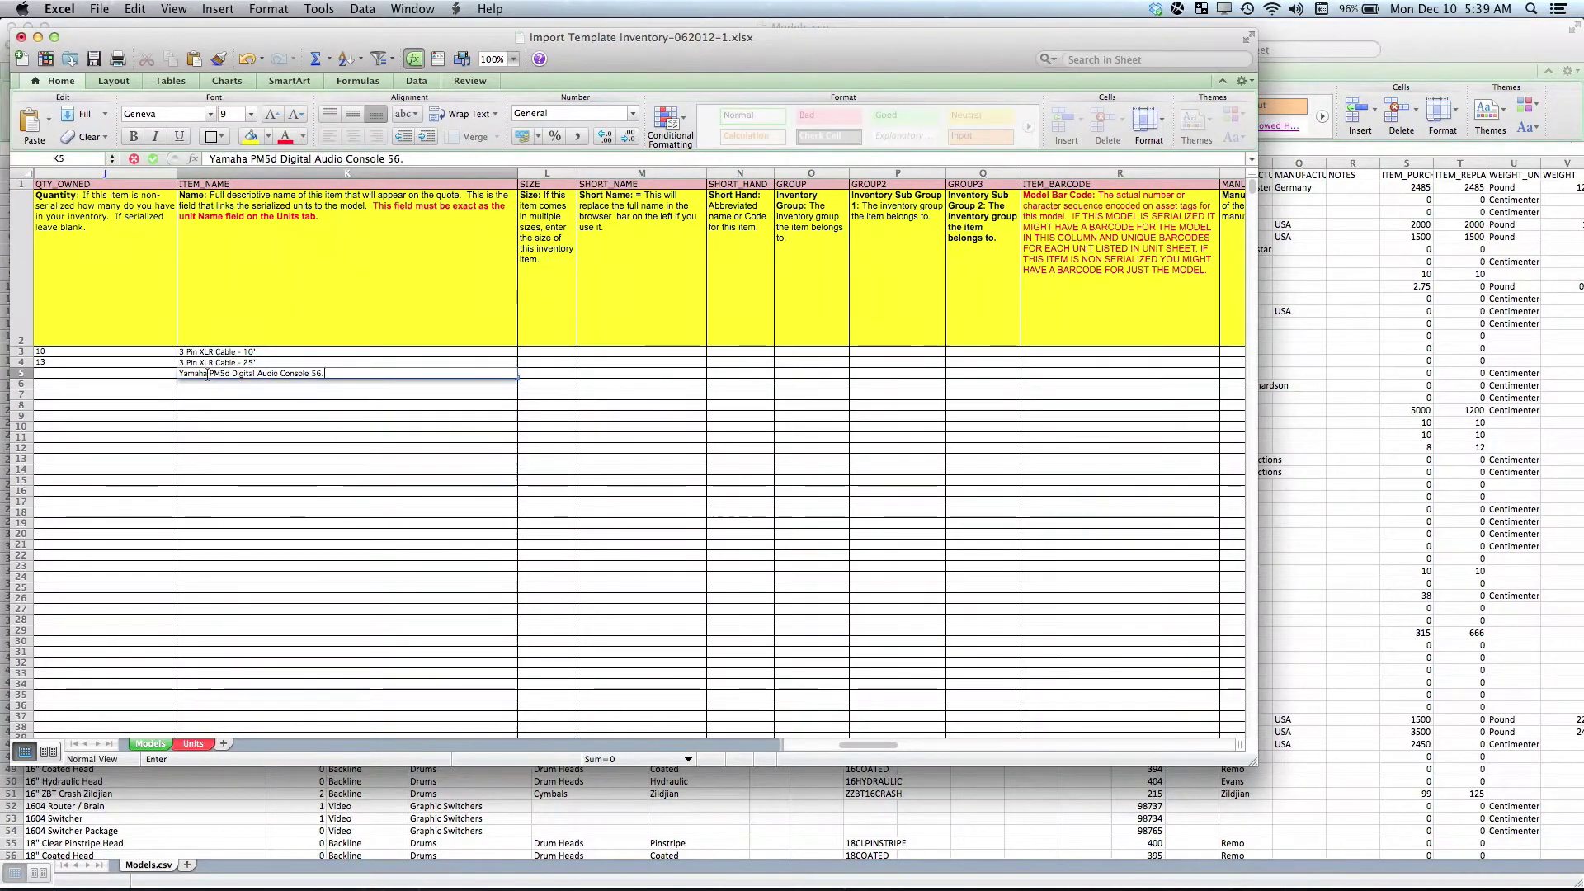
pyautogui.write(' Channel')
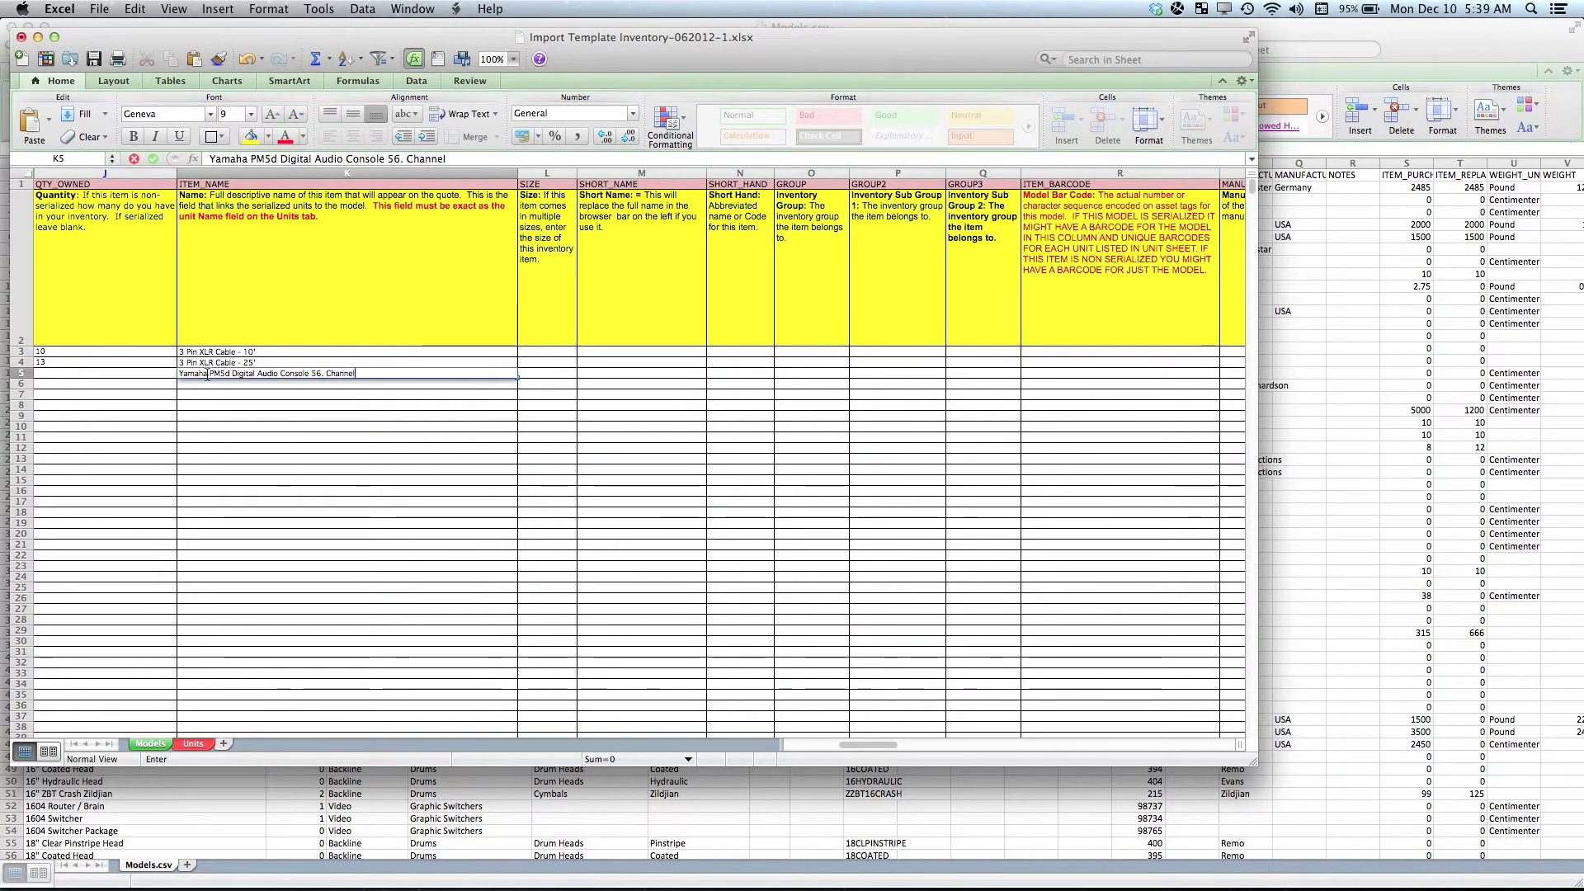
pyautogui.click(166, 814)
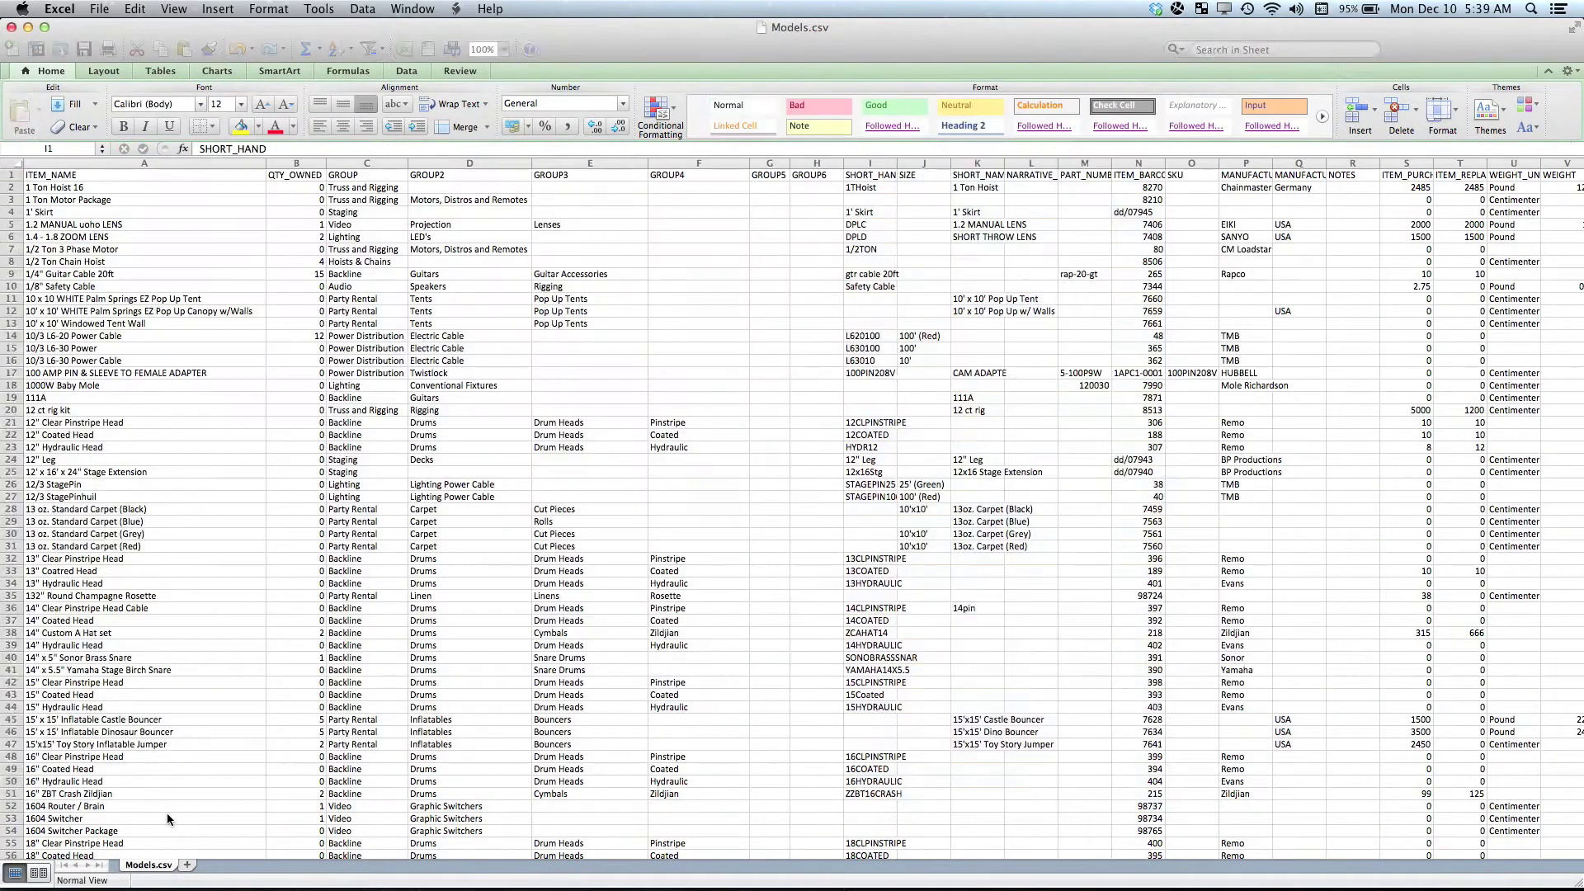
pyautogui.press('super+Tab')
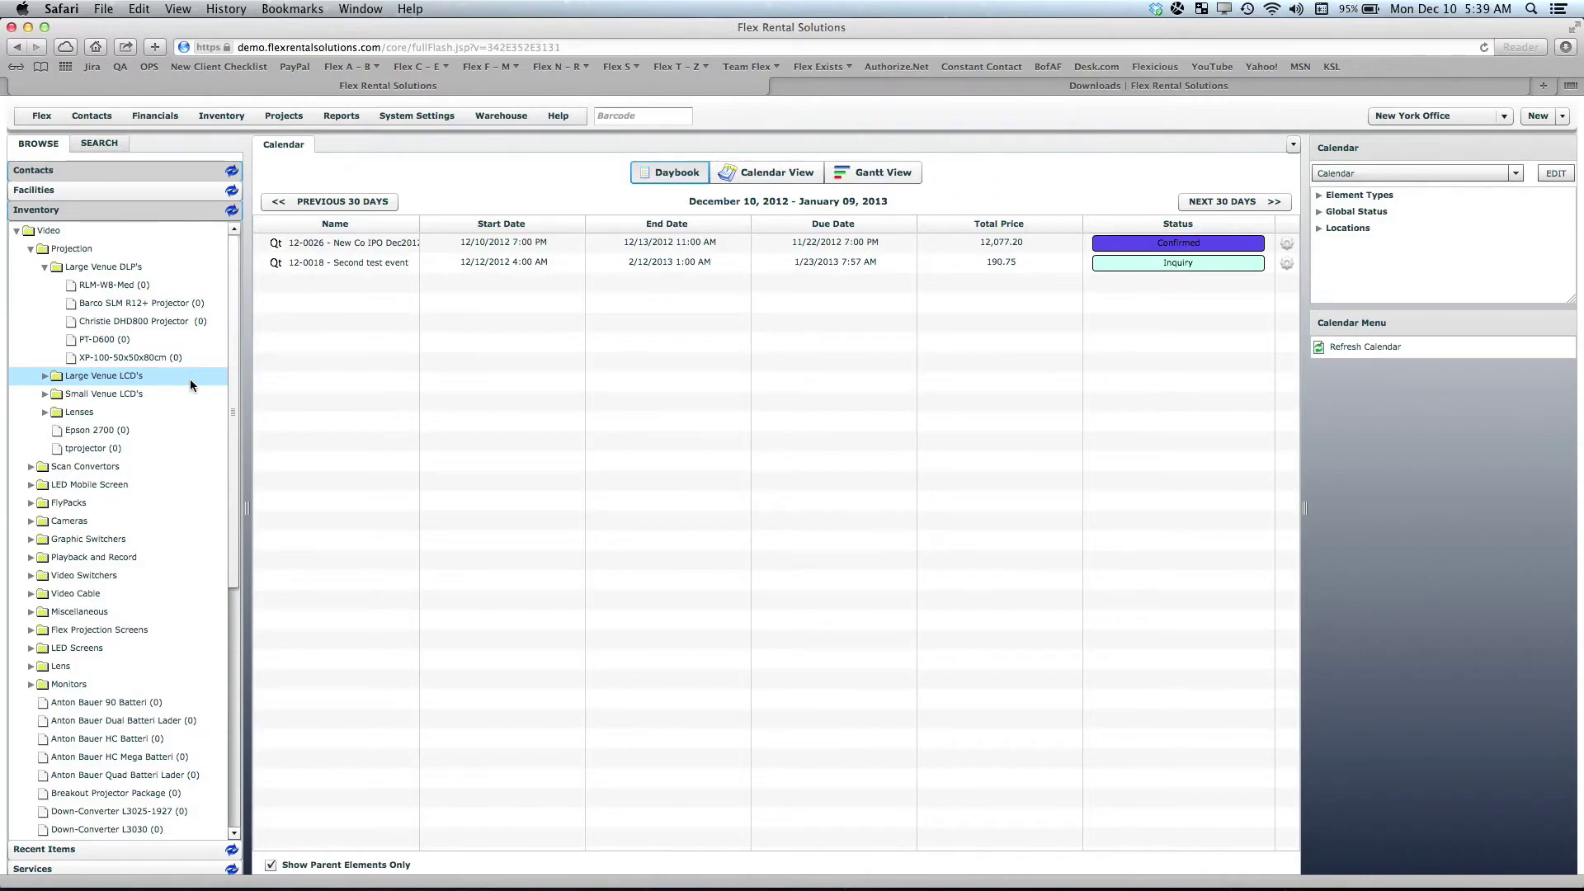
pyautogui.press('super+Tab')
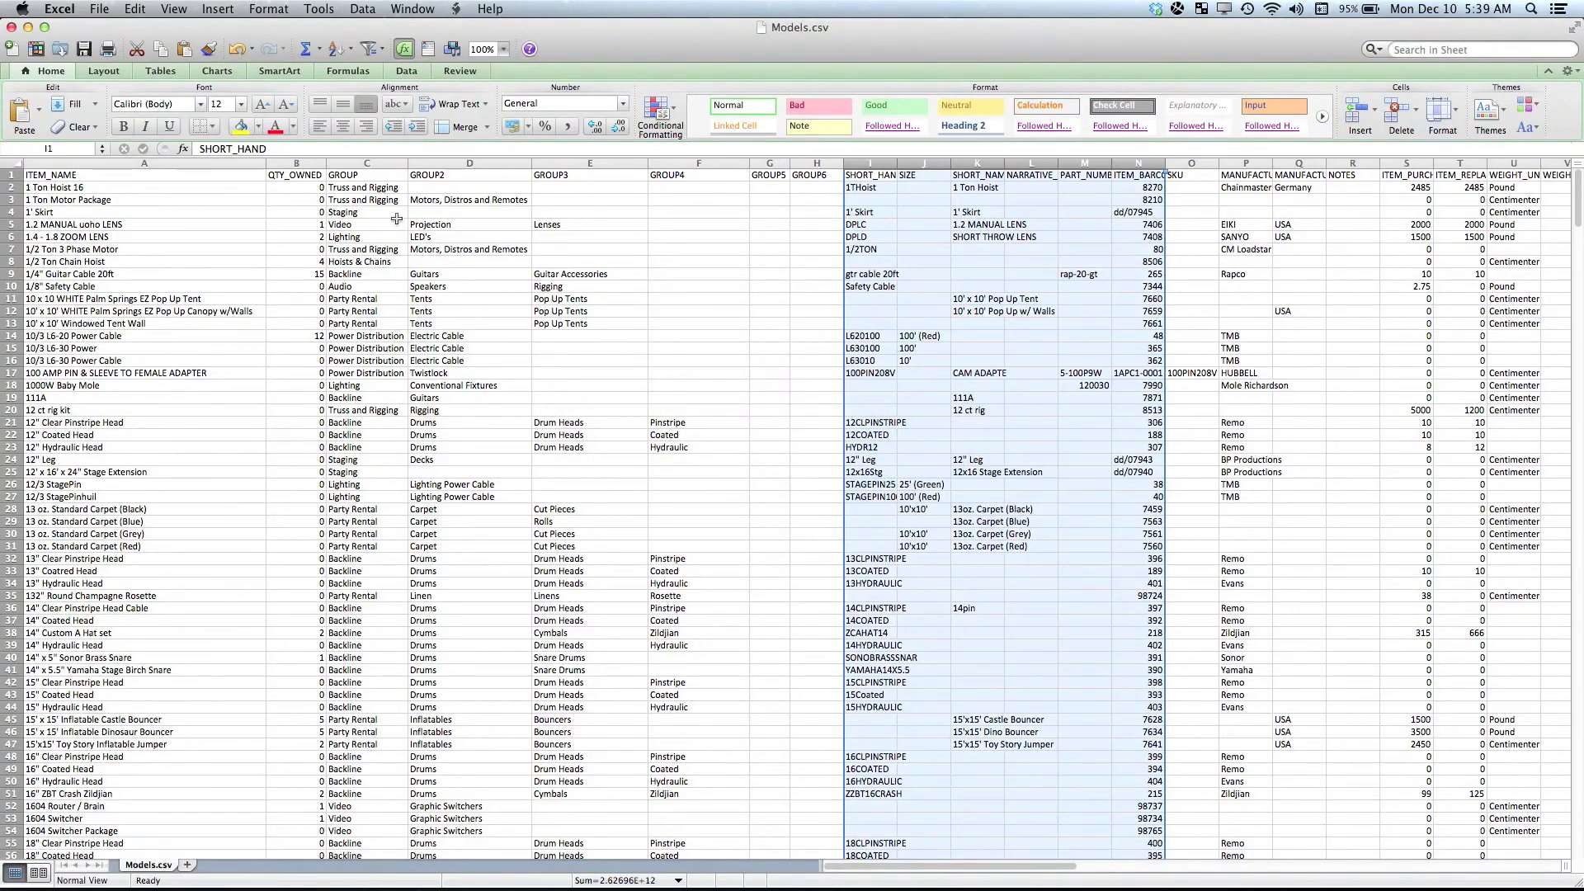
pyautogui.press('super+Tab')
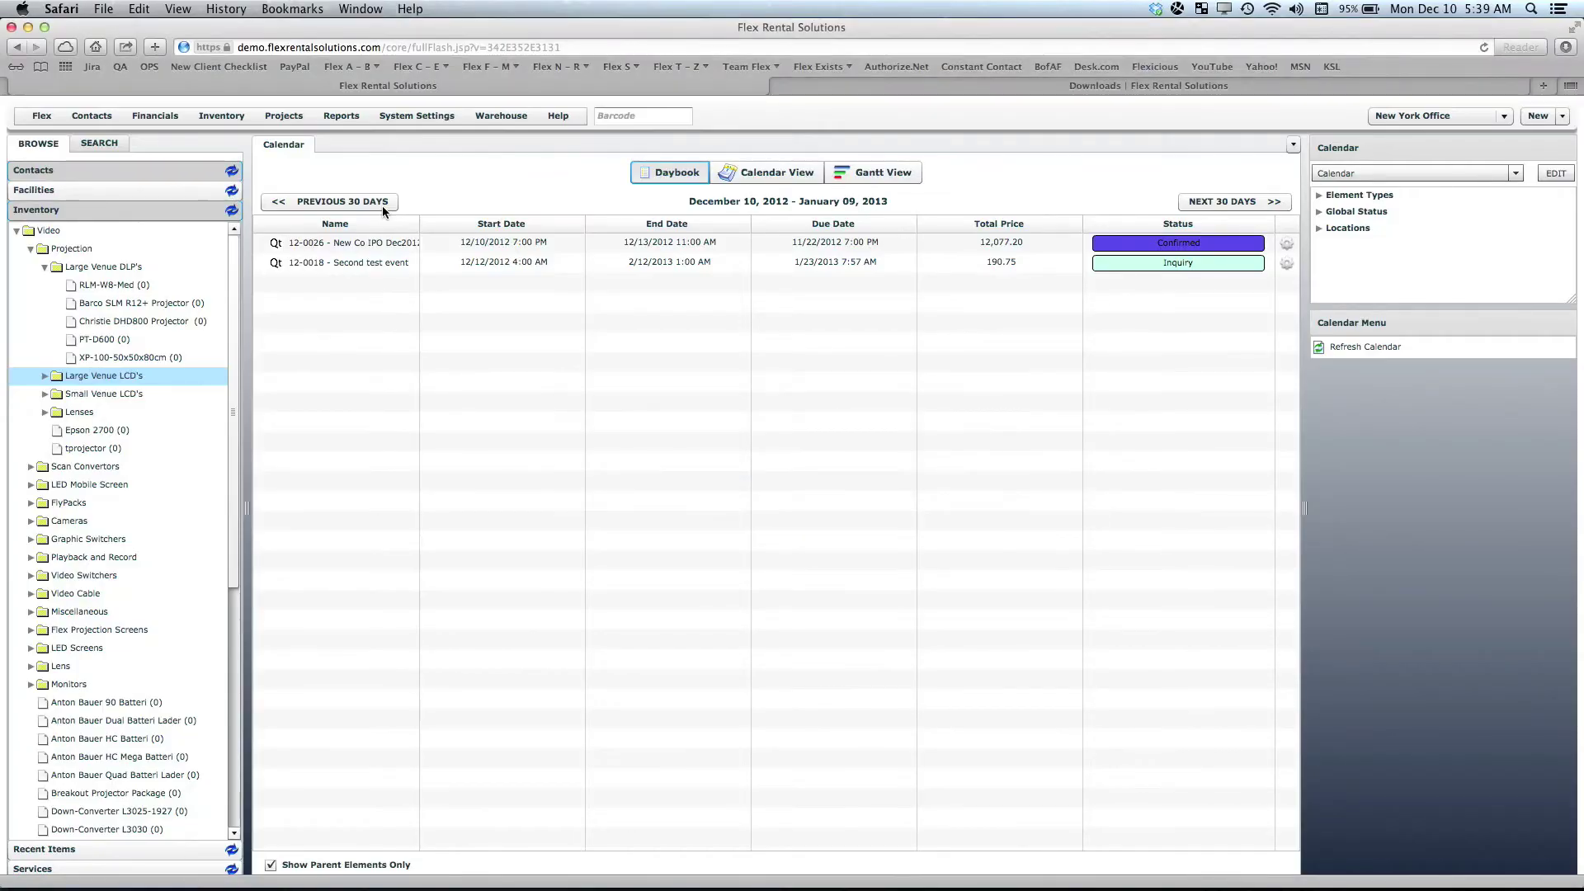
pyautogui.hotkey('ctrl', 'Up')
pyautogui.click(722, 434)
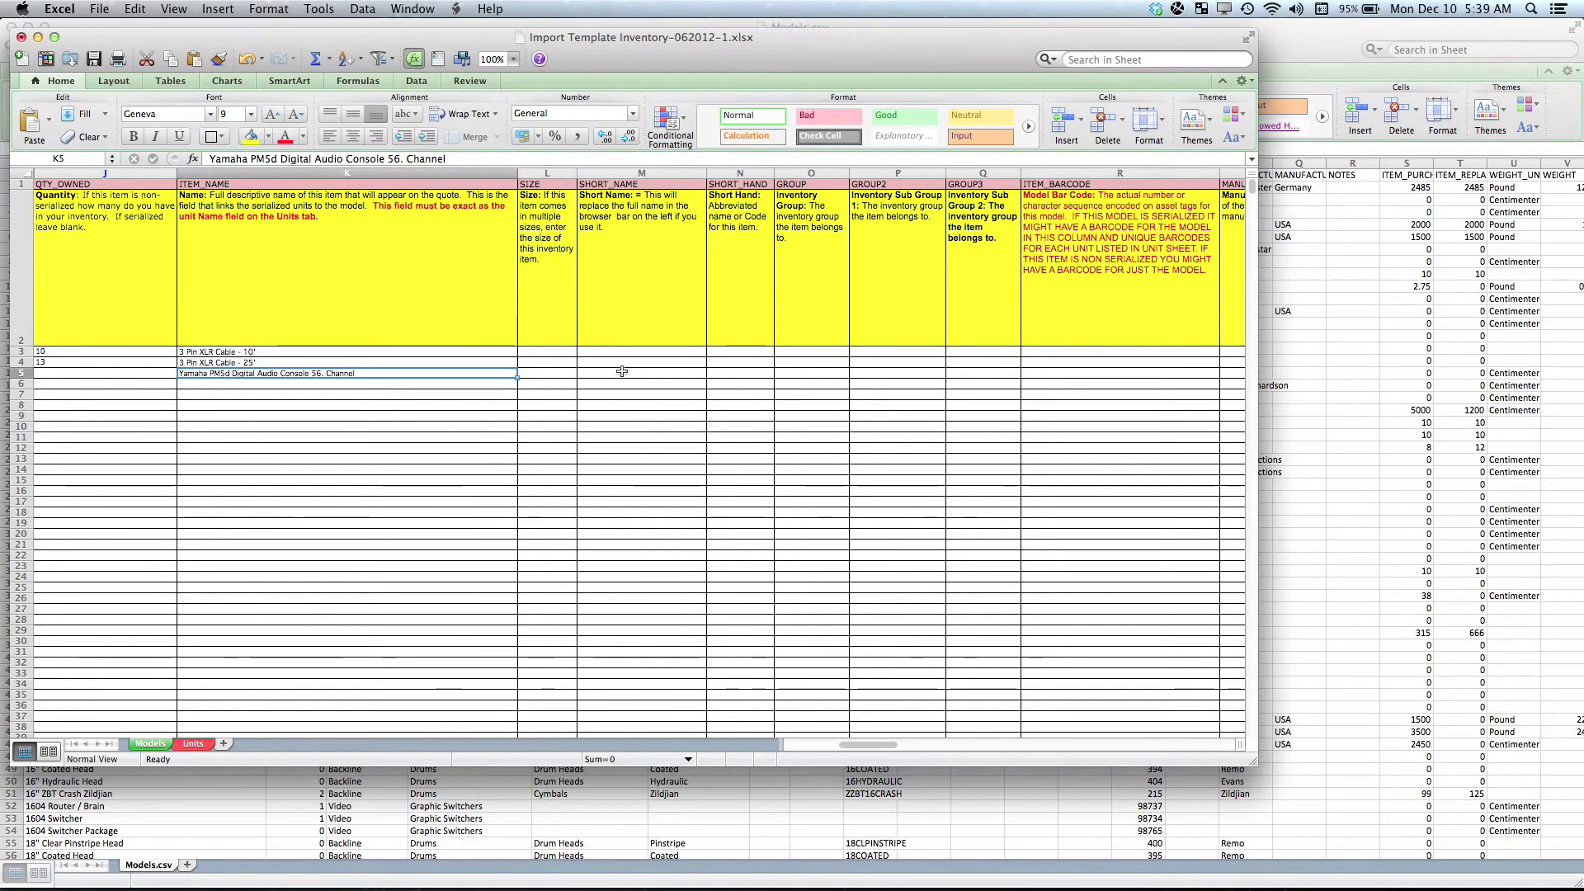
pyautogui.click(622, 372)
# Step: Enter Yamaha PM5D as the console's short name in M5
pyautogui.write('Y')
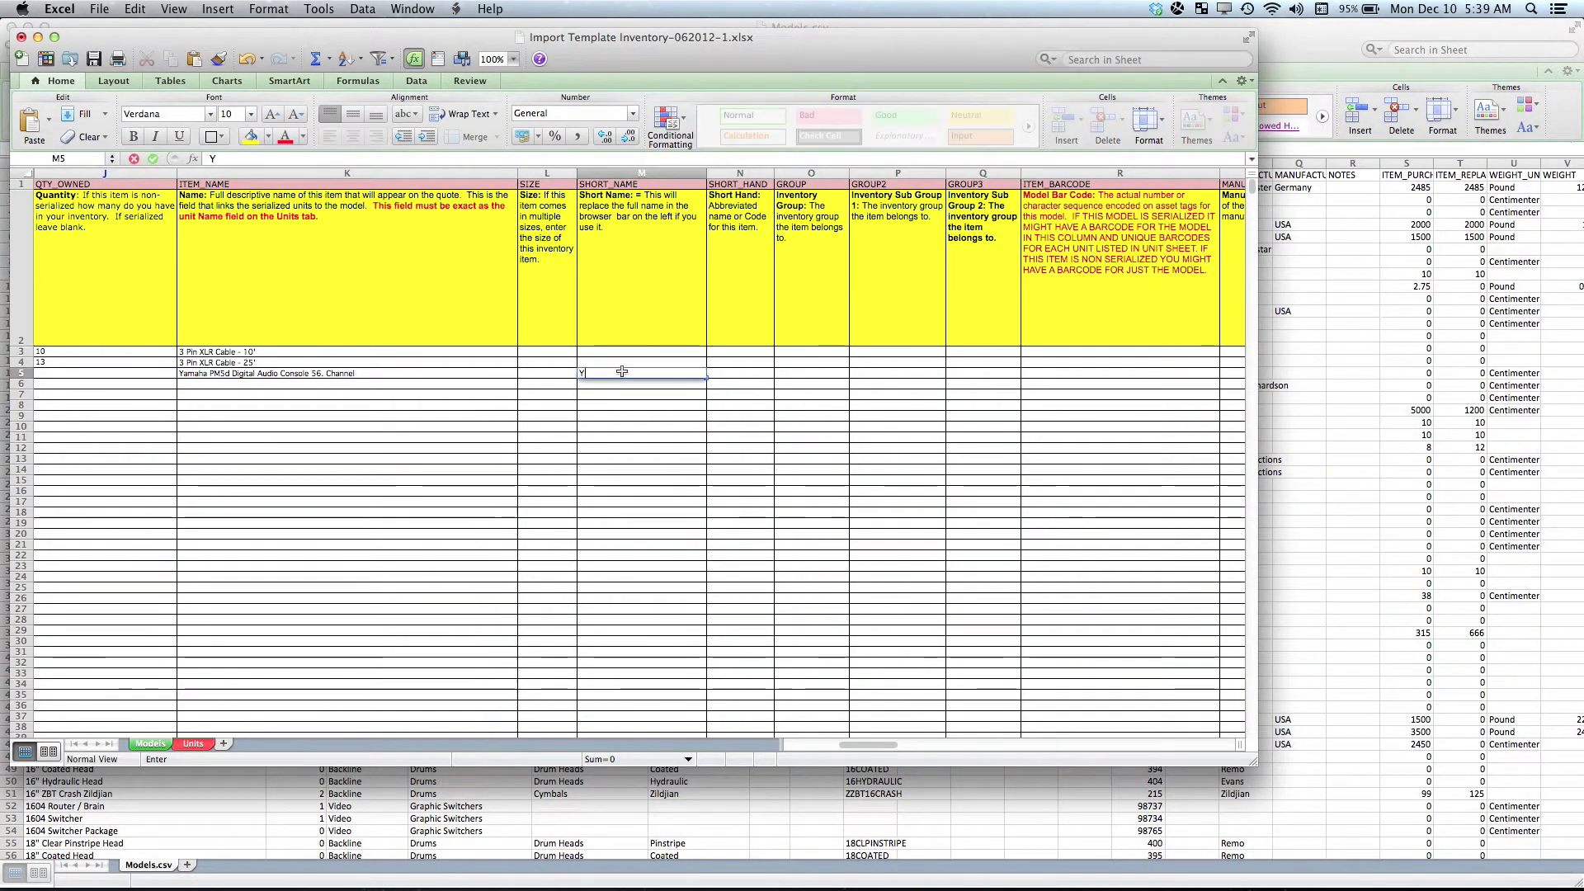
pyautogui.write('ma')
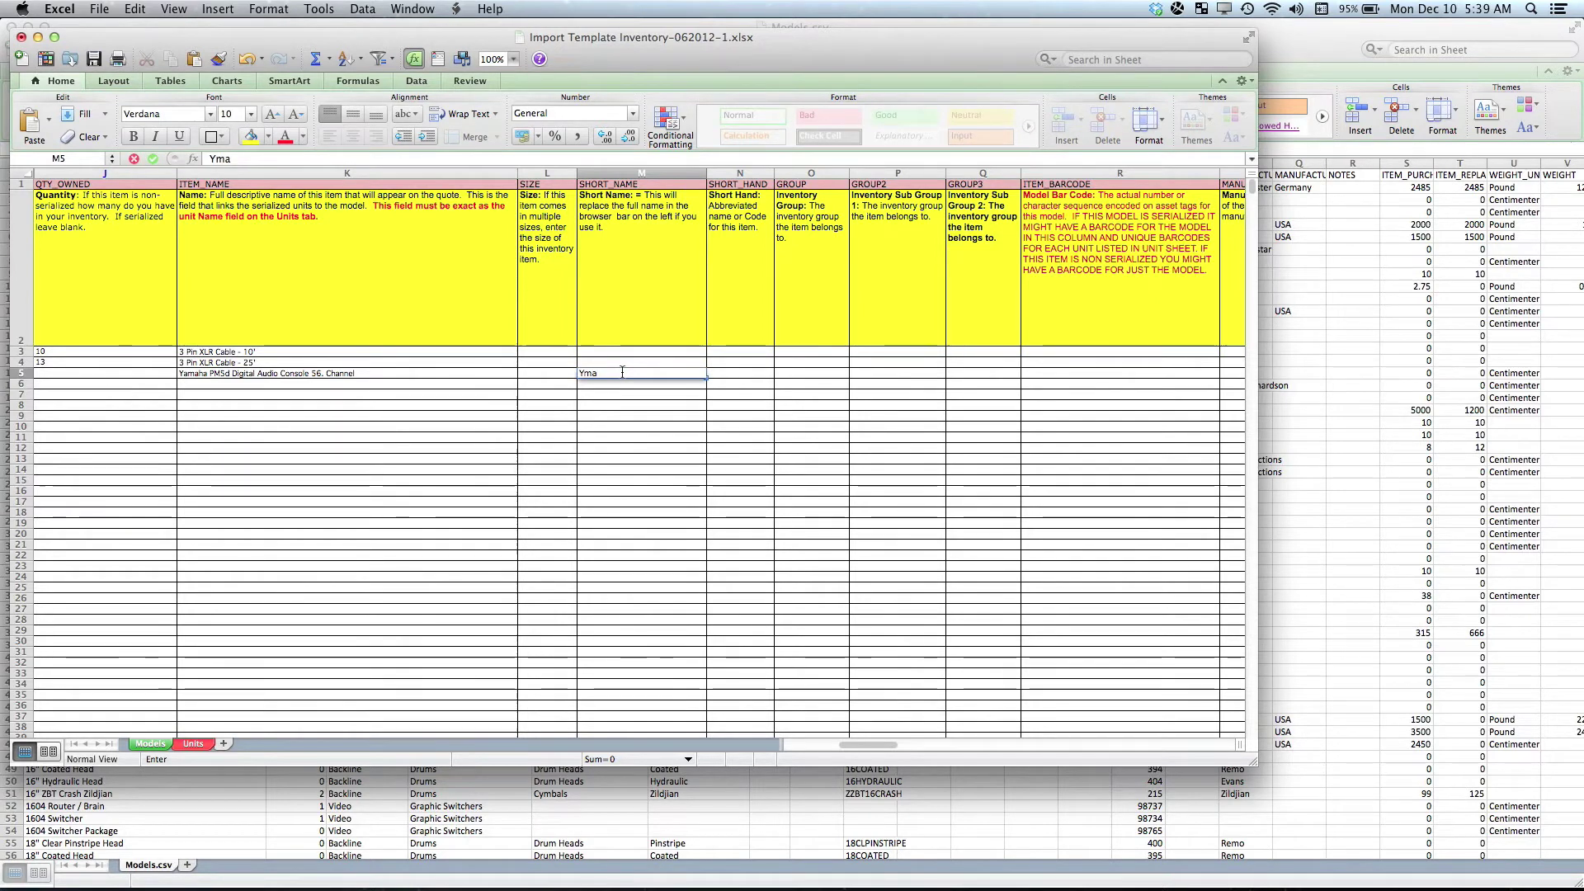
pyautogui.write('h')
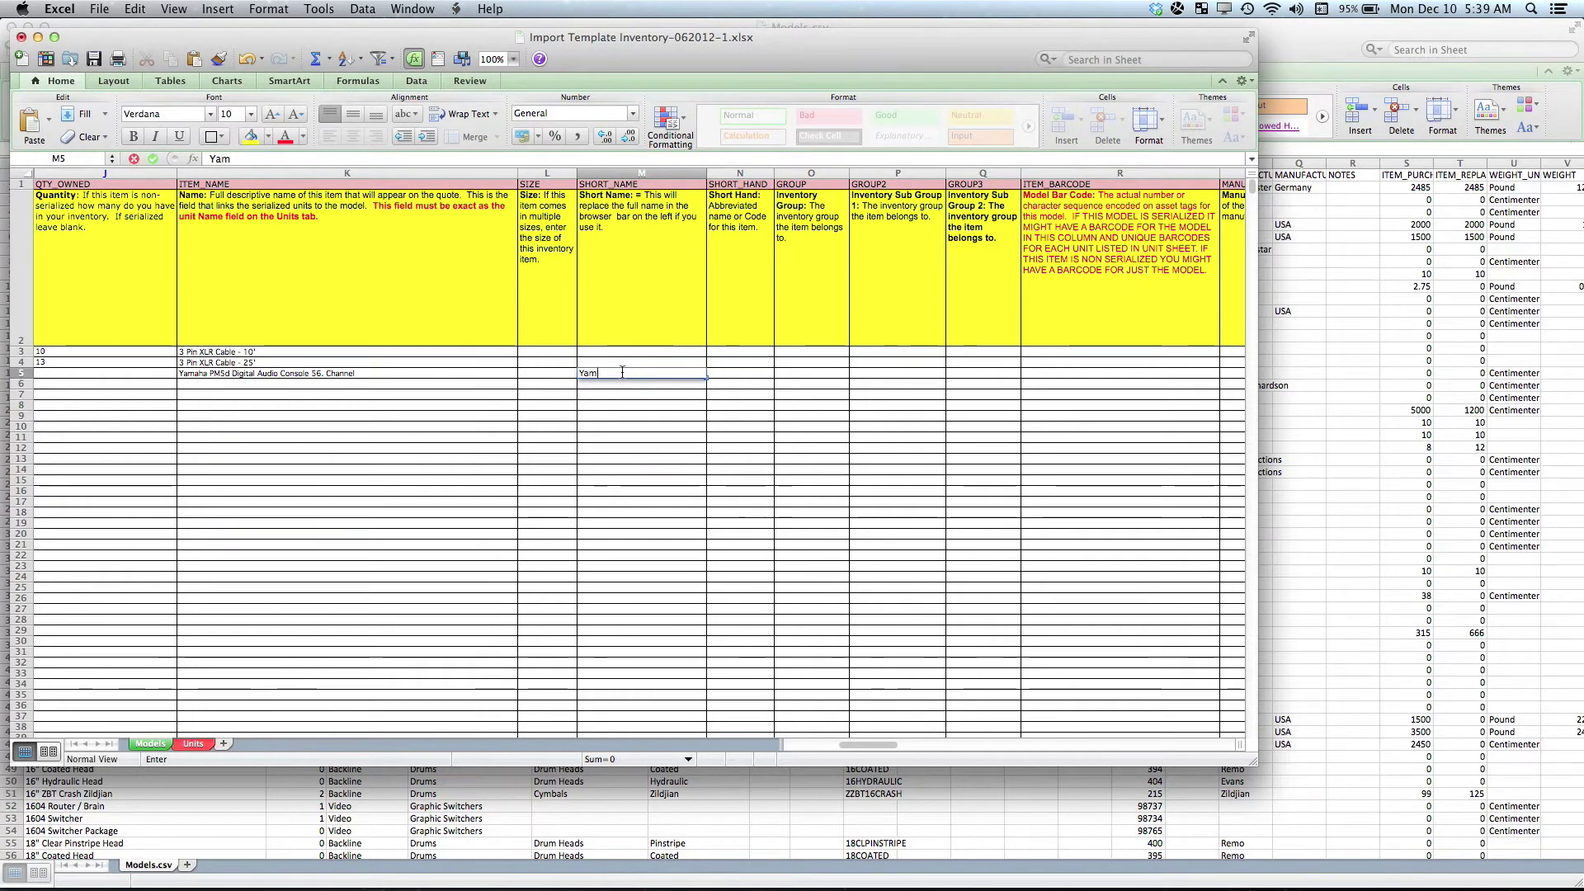
pyautogui.write('aha P')
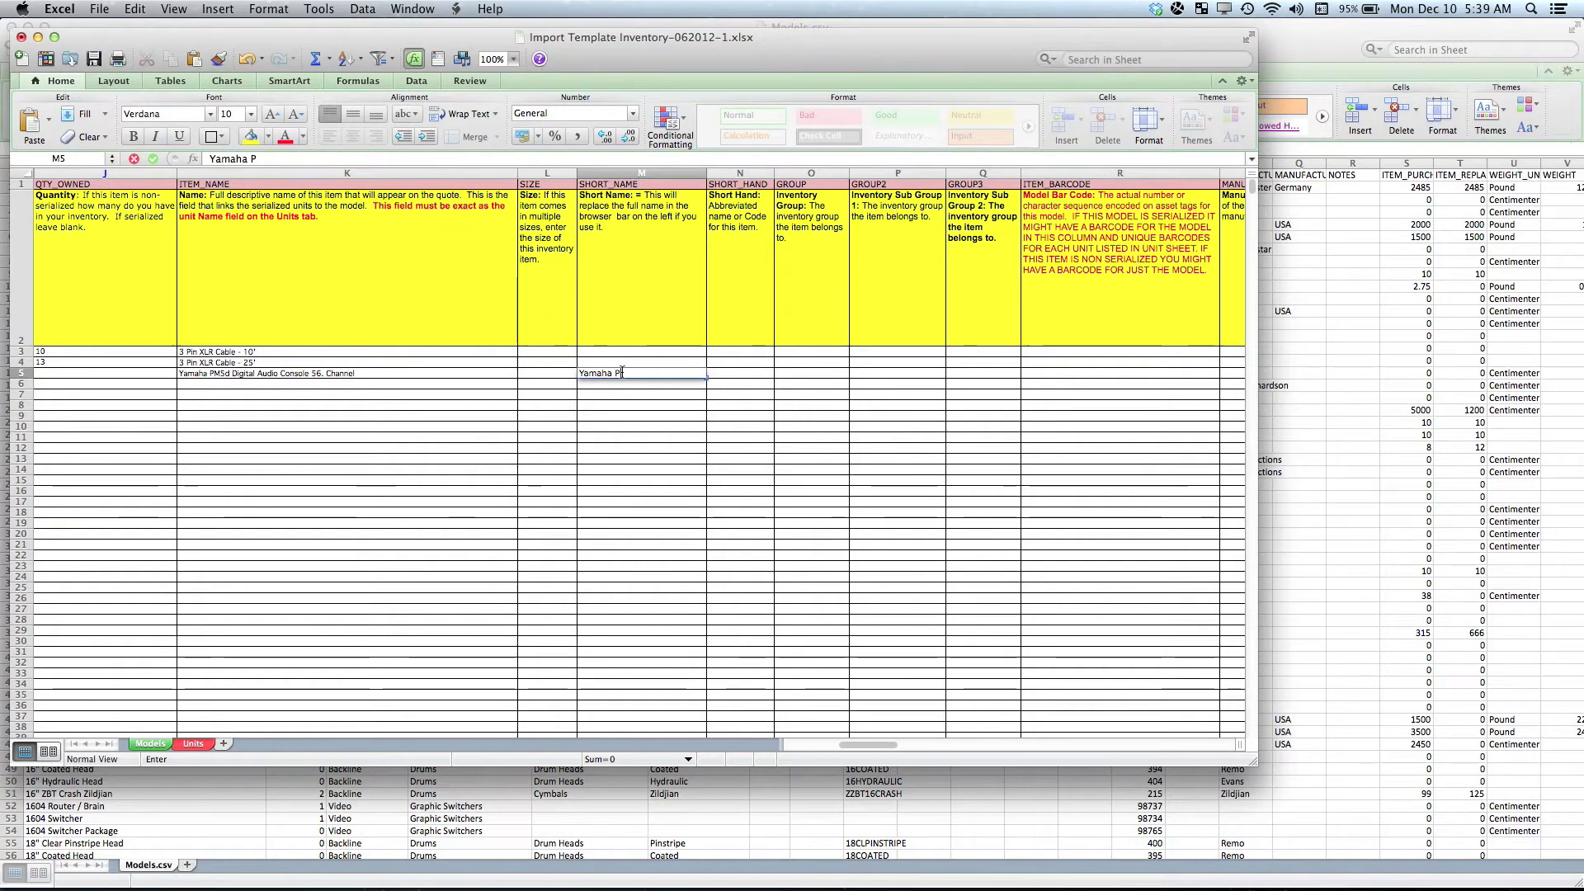
pyautogui.write('M5D')
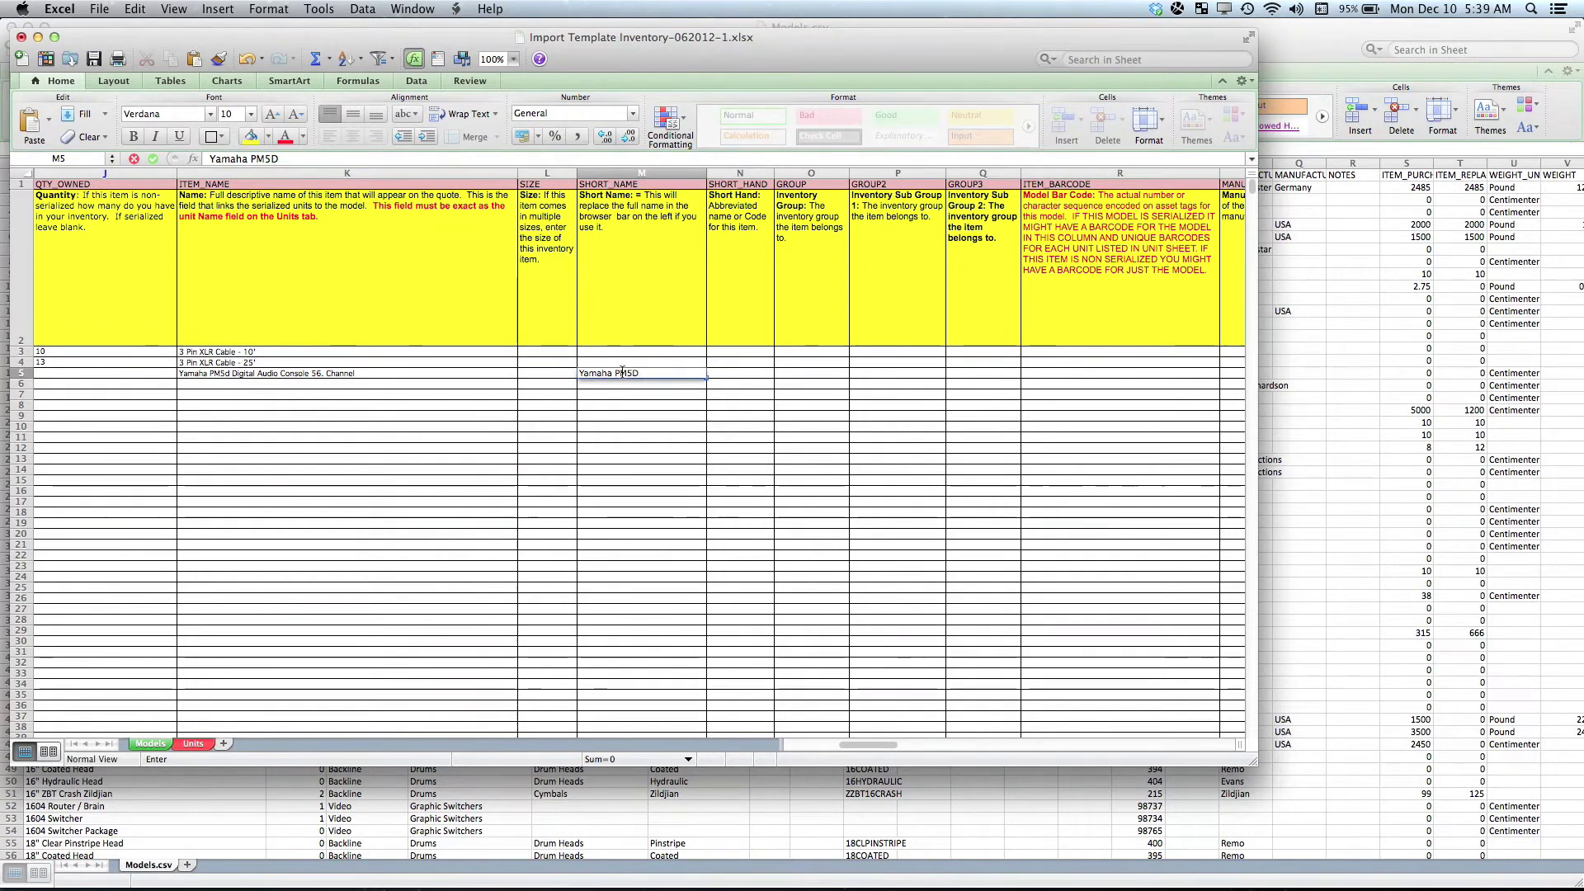
pyautogui.click(726, 368)
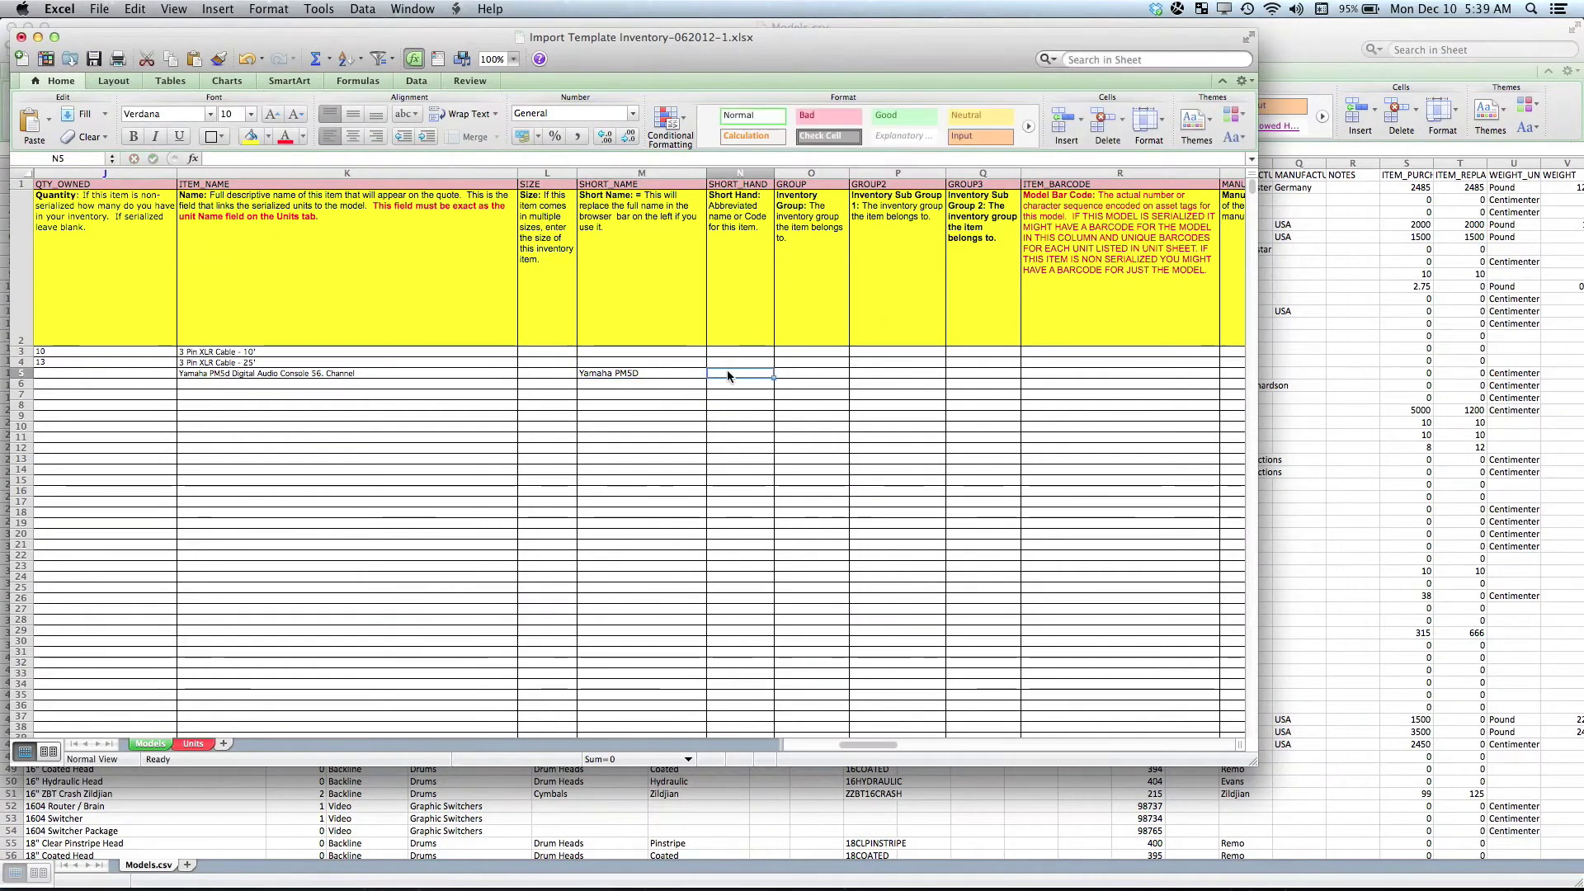
# Step: Enter YPM5D as the console's short-hand code in N5
pyautogui.write('YPM')
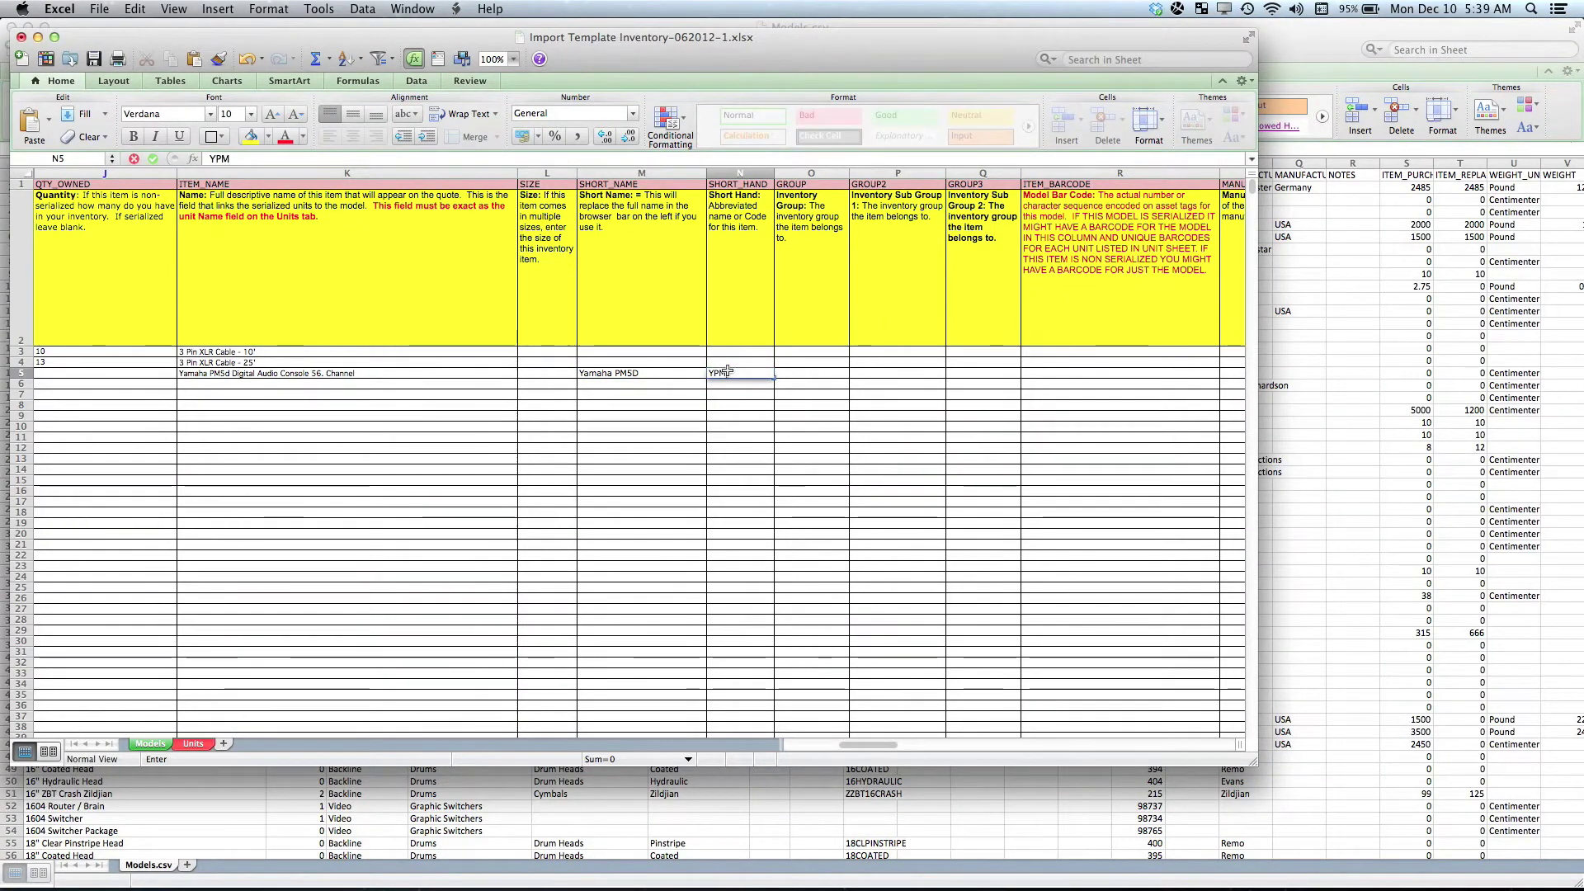
pyautogui.write('5D')
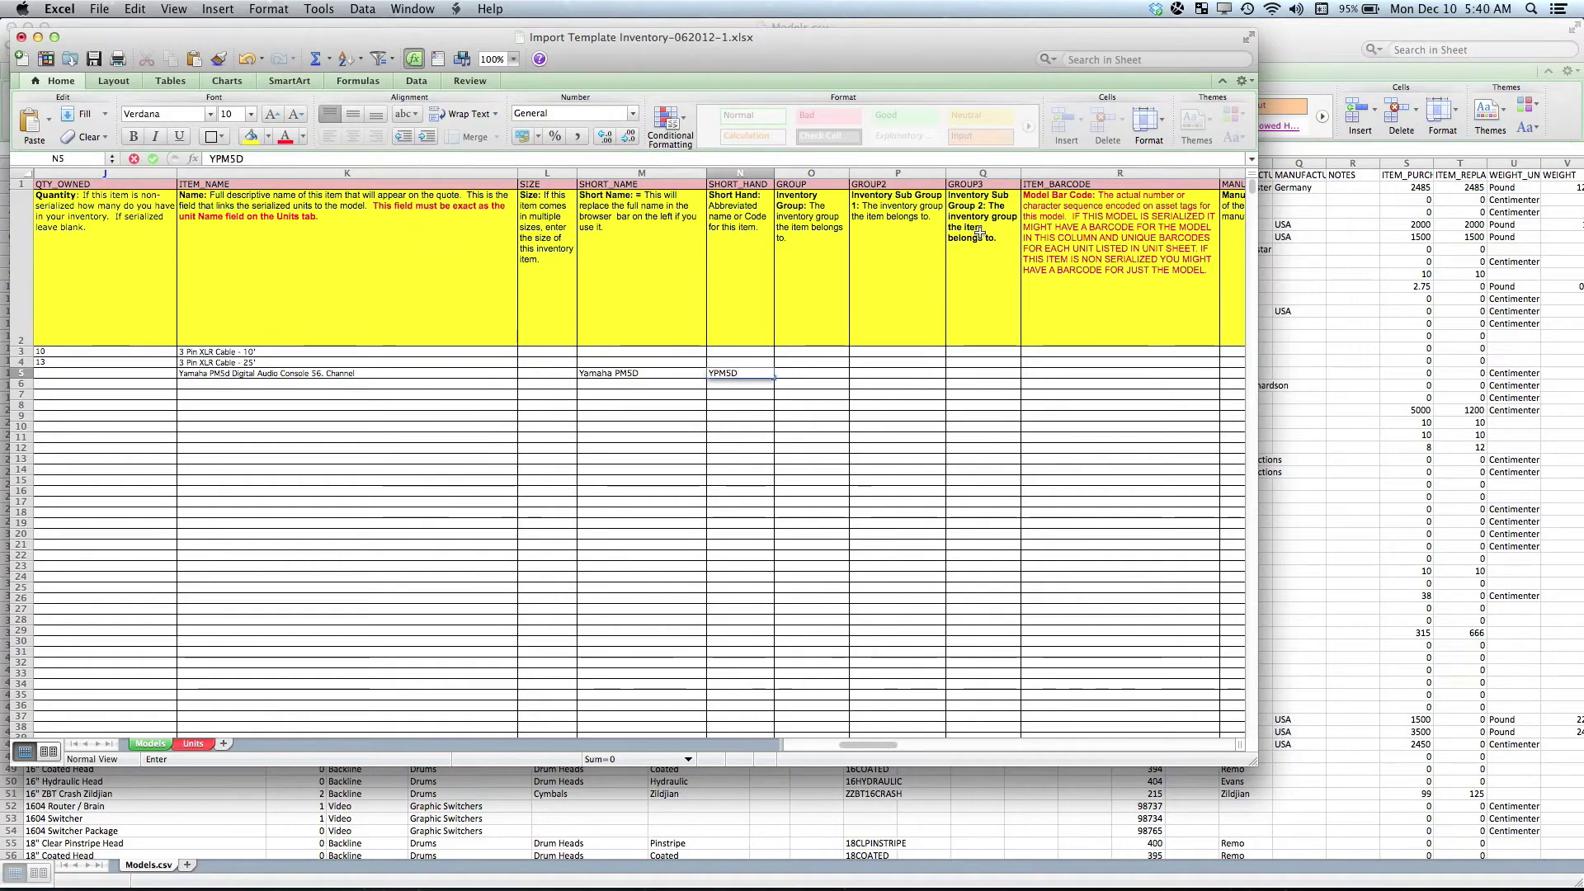
pyautogui.click(186, 809)
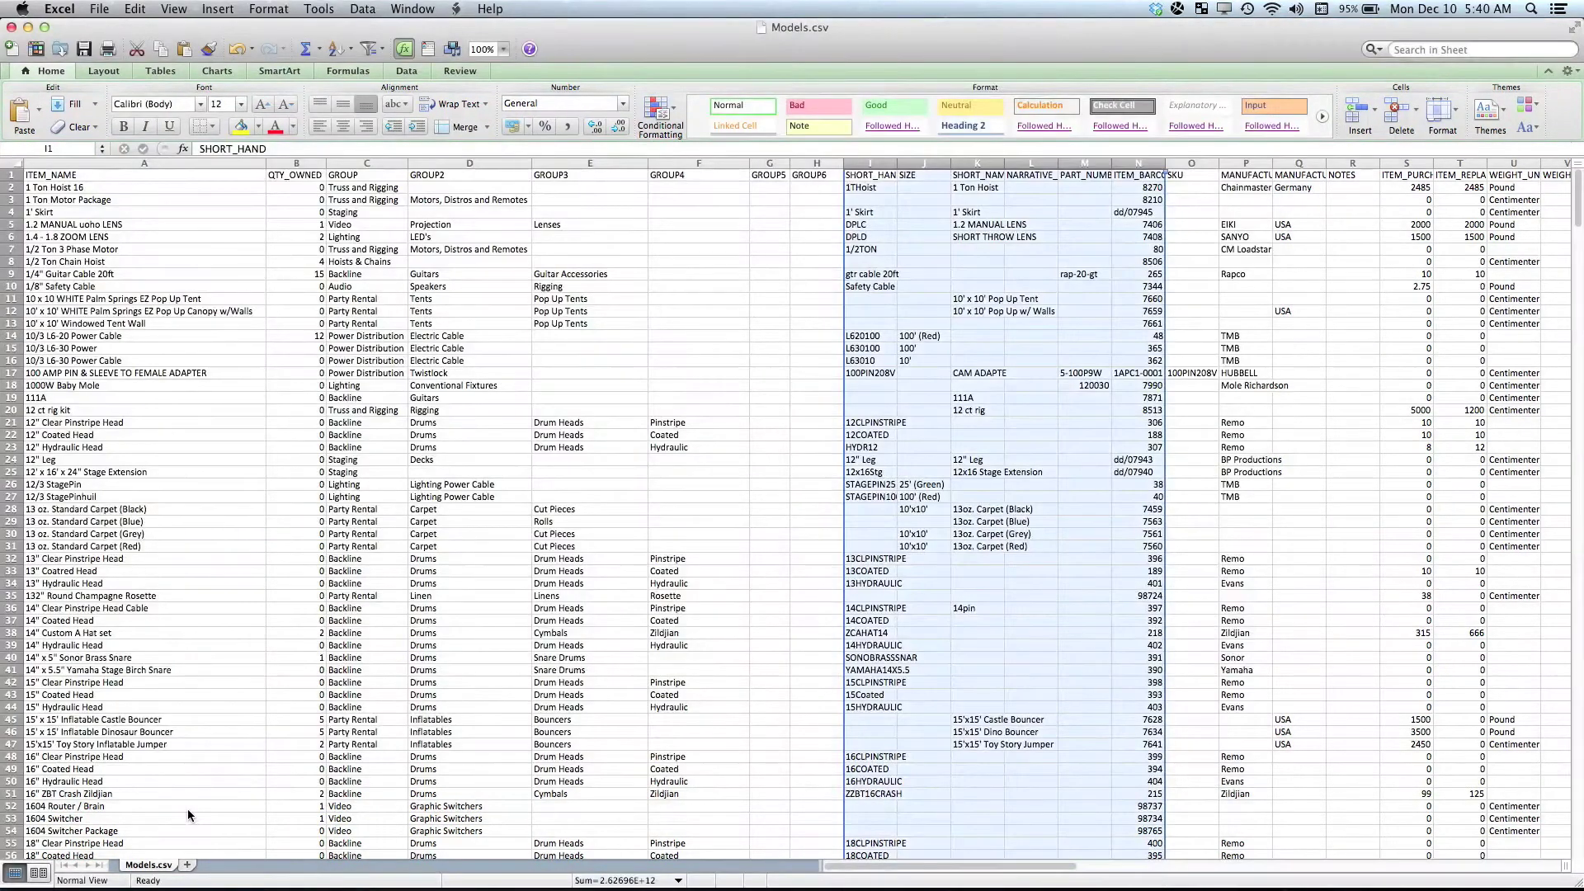
# Step: Check the 1 Ton Hoist 16 item name and its Truss and Rigging group in Models.csv
pyautogui.click(91, 190)
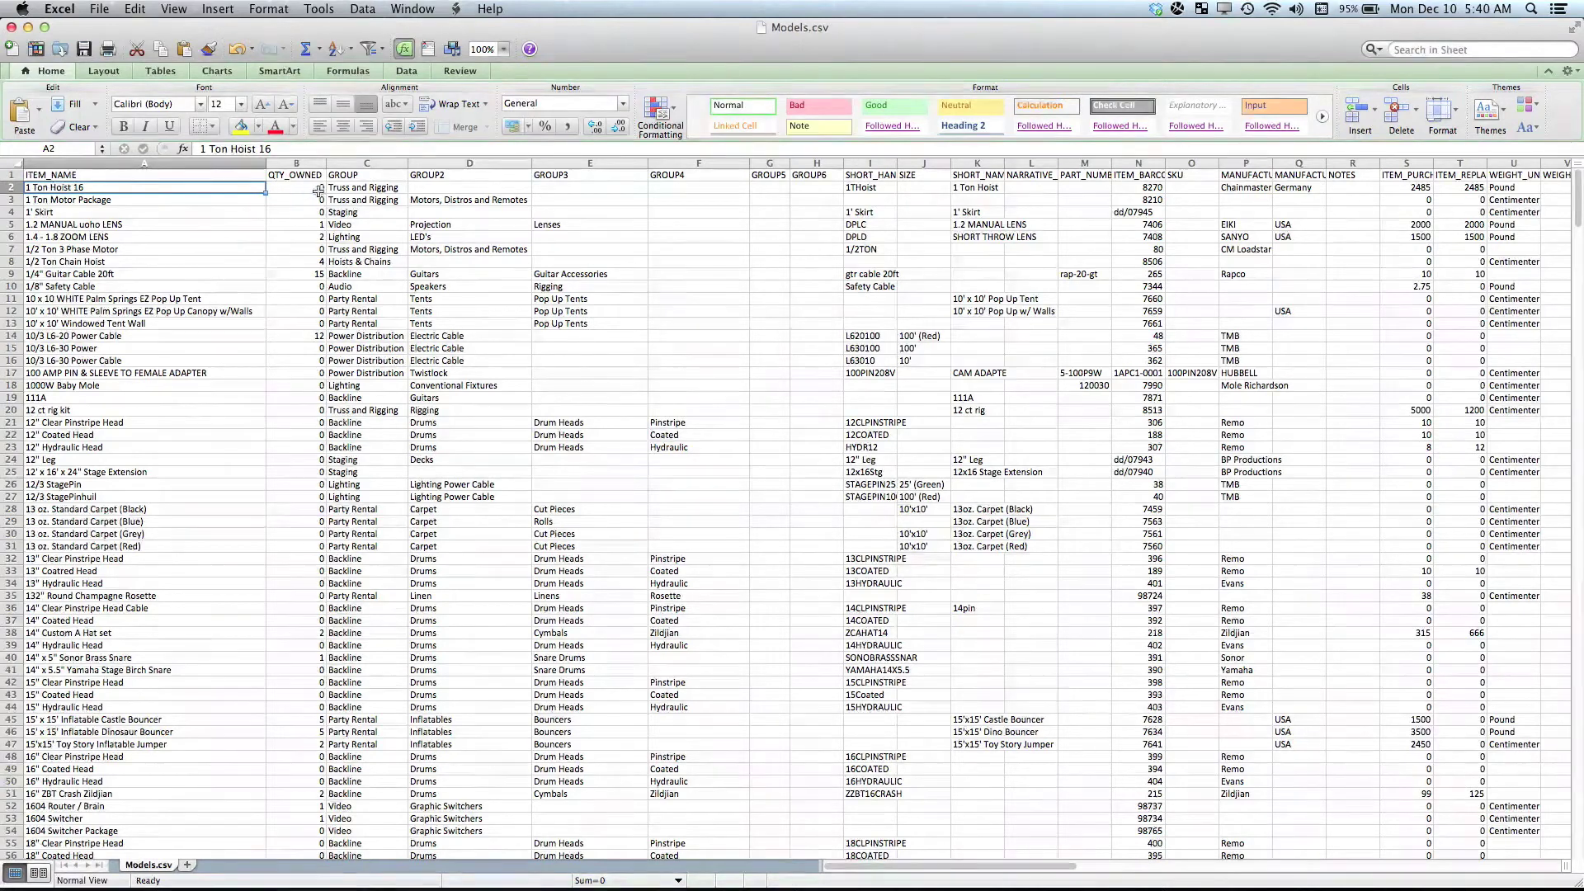
pyautogui.click(376, 189)
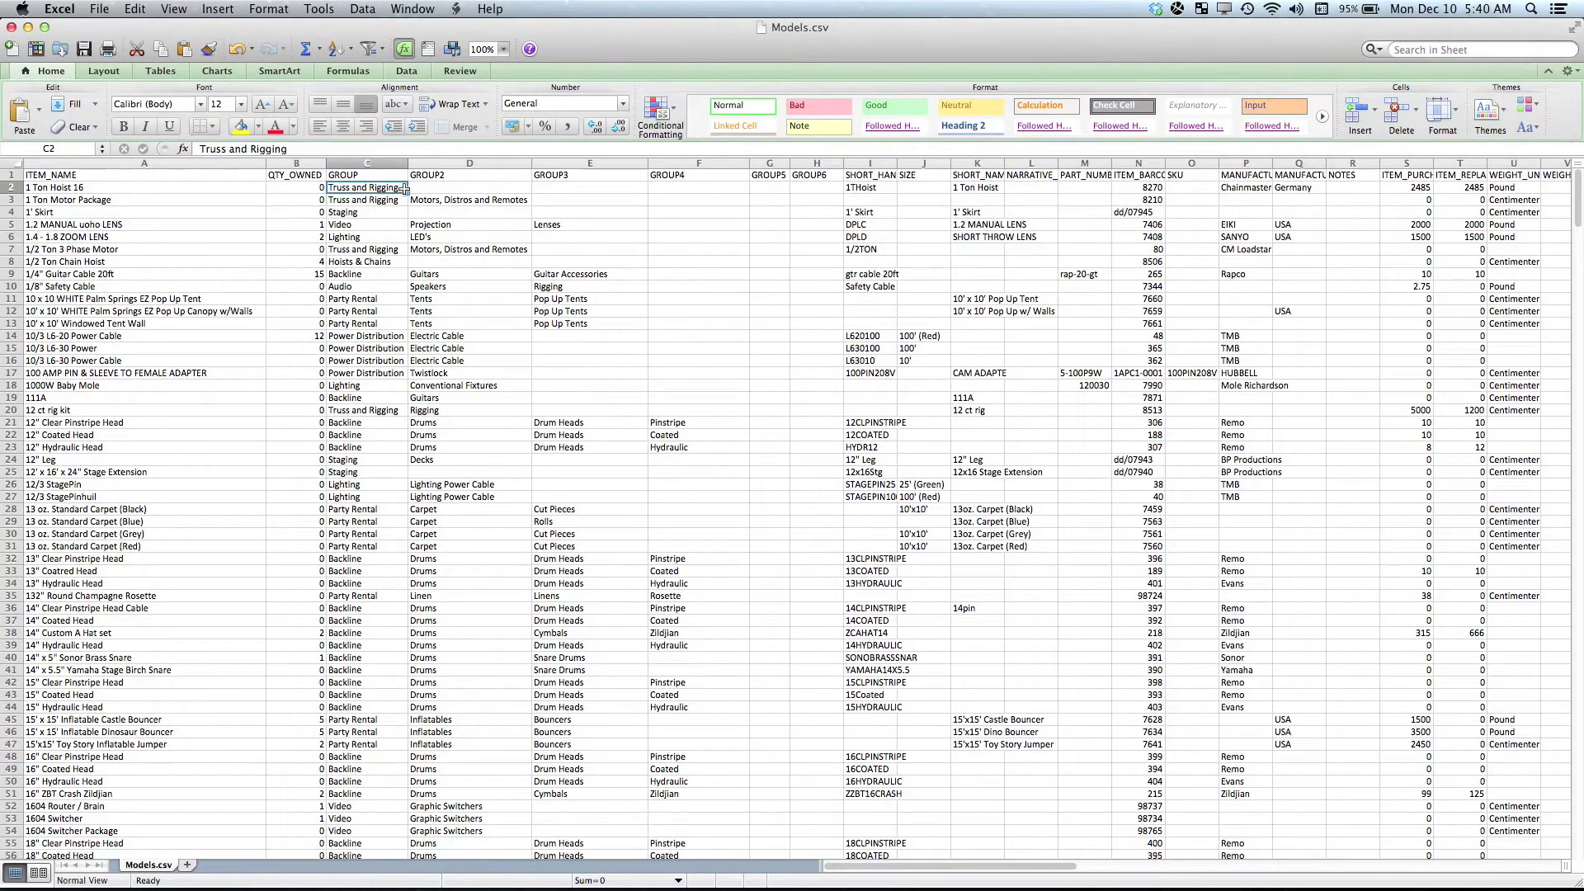
pyautogui.press('super+Tab')
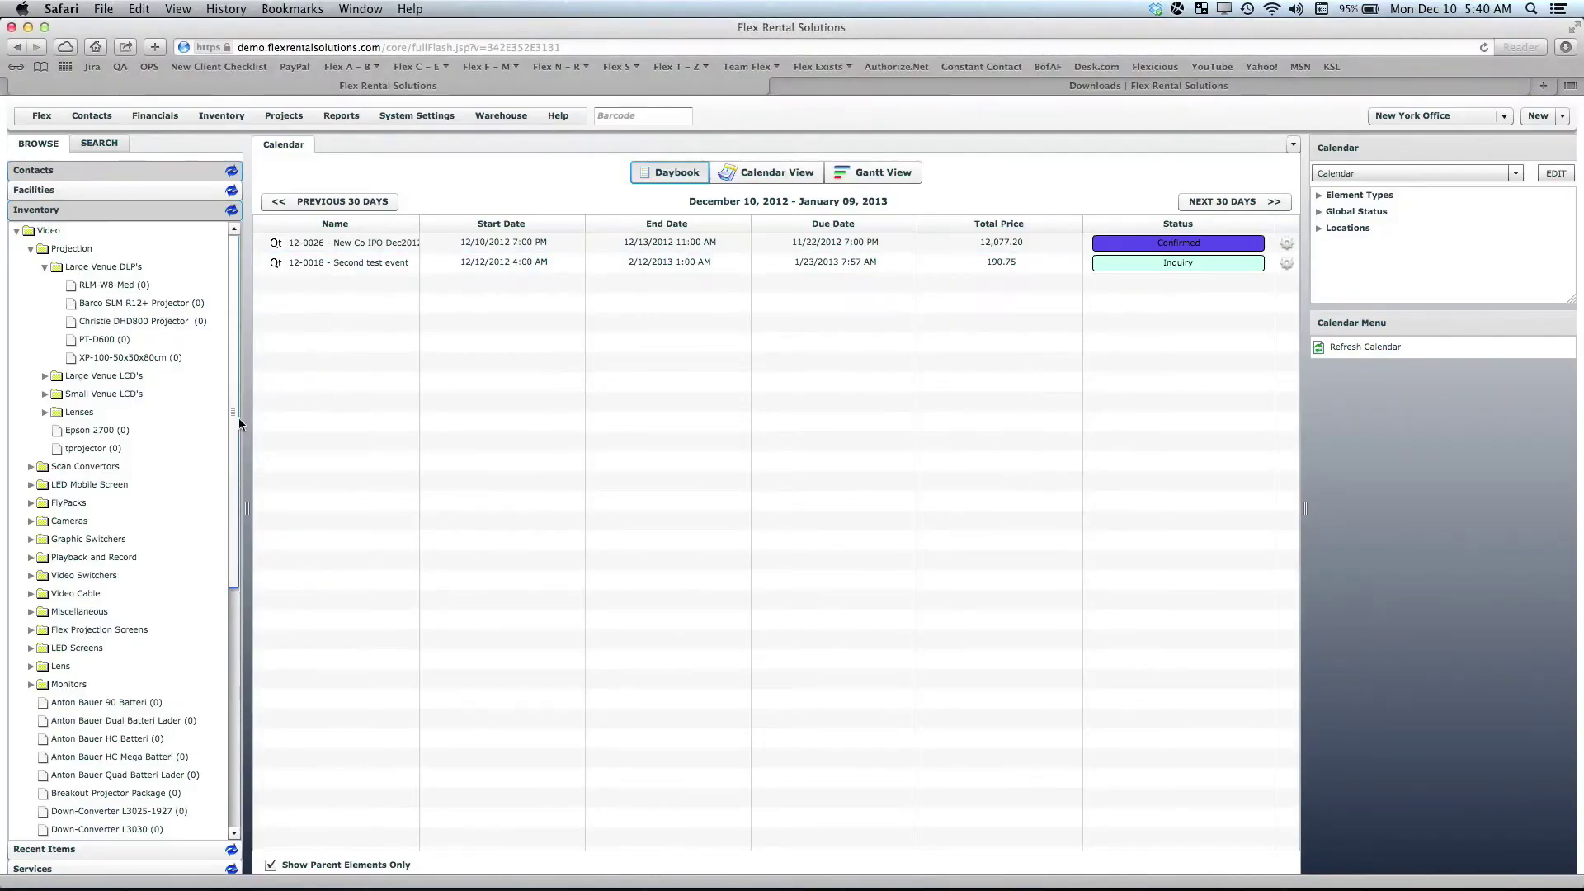
# Step: Collapse Video and open the 1 Ton Hoist item under Truss and Rigging in Flex
pyautogui.click(17, 234)
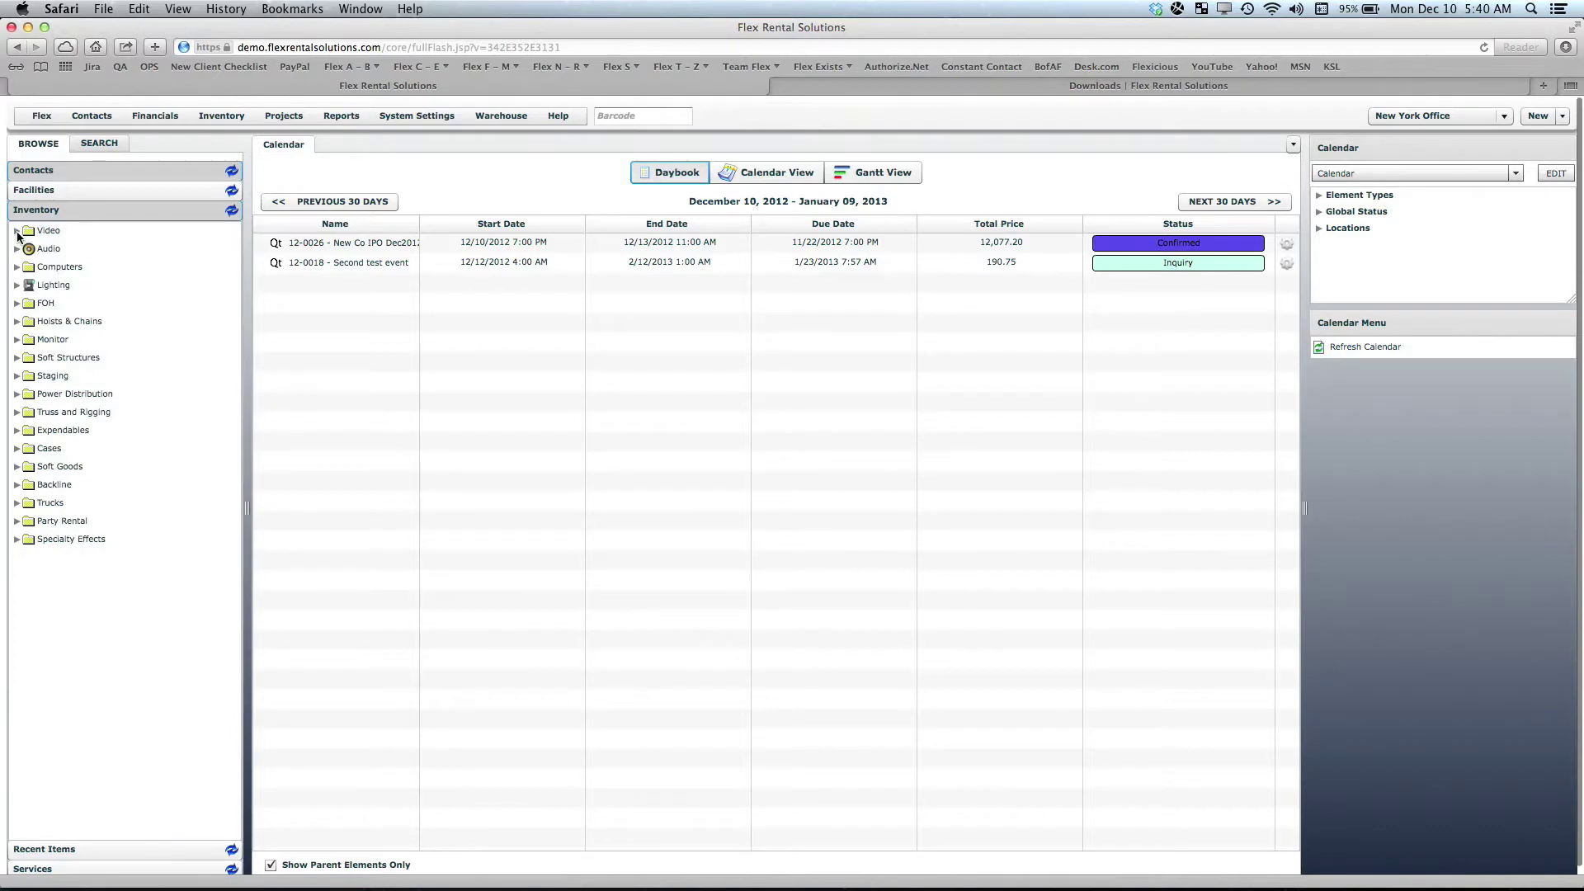
pyautogui.click(15, 411)
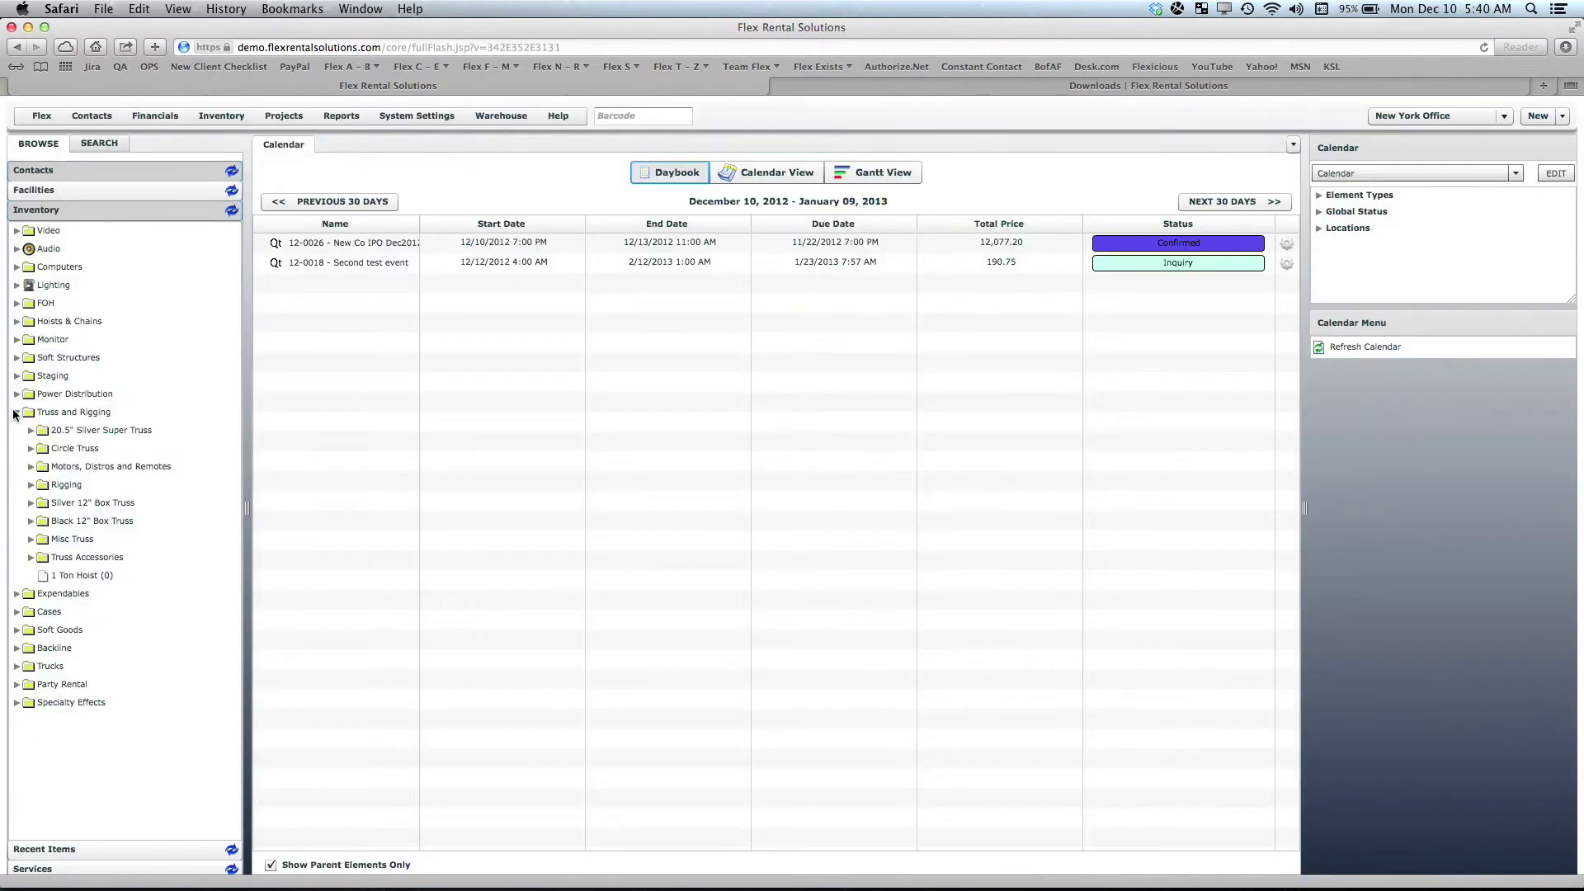
pyautogui.click(85, 576)
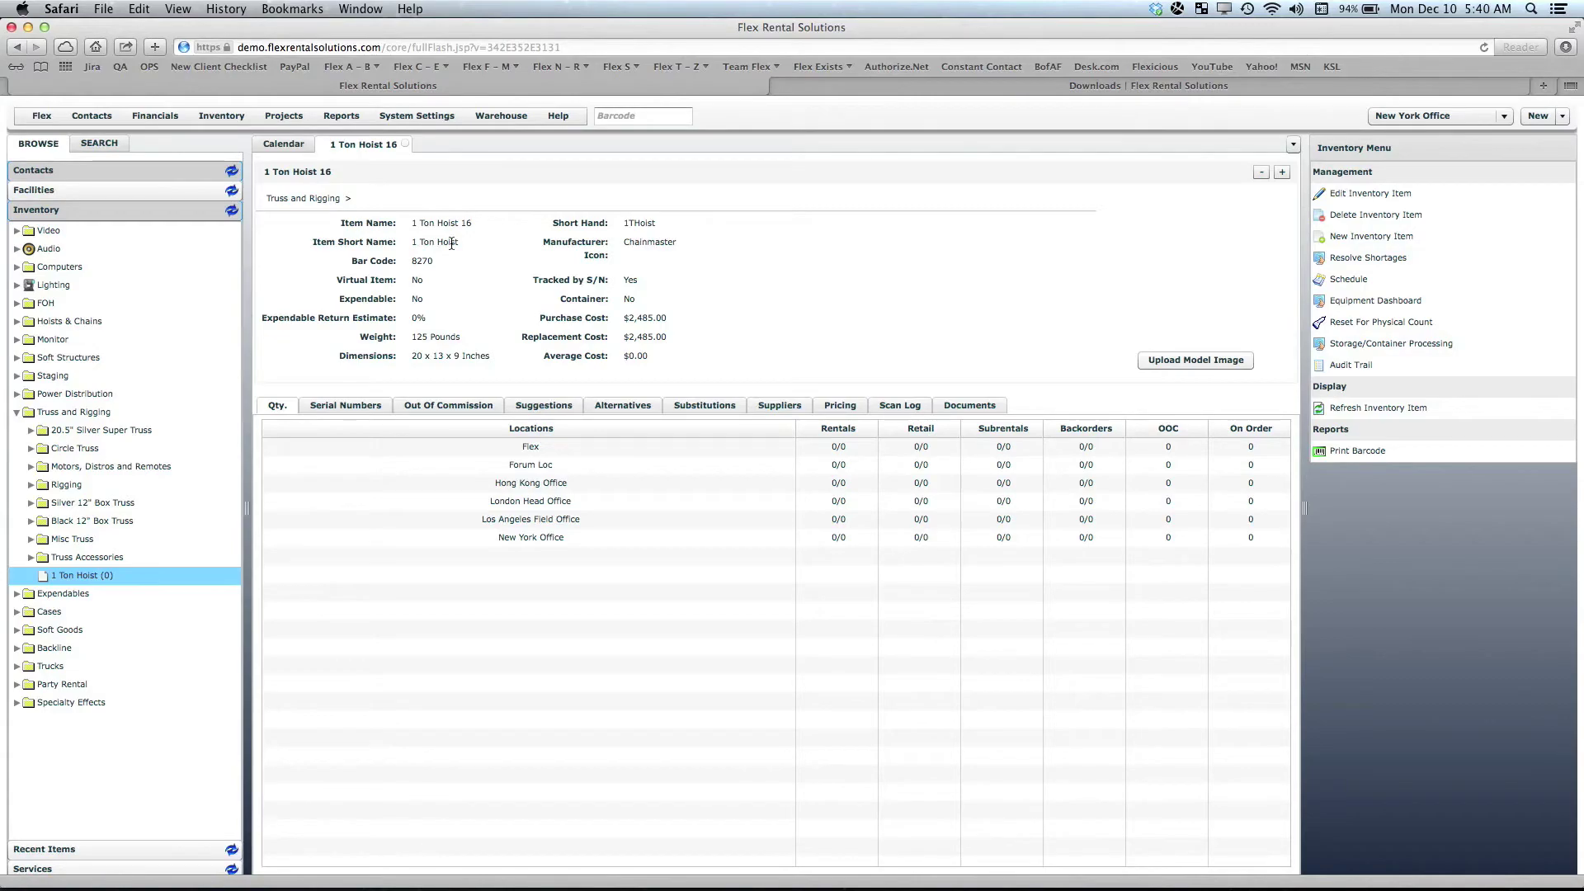
pyautogui.hotkey('ctrl', 'Up')
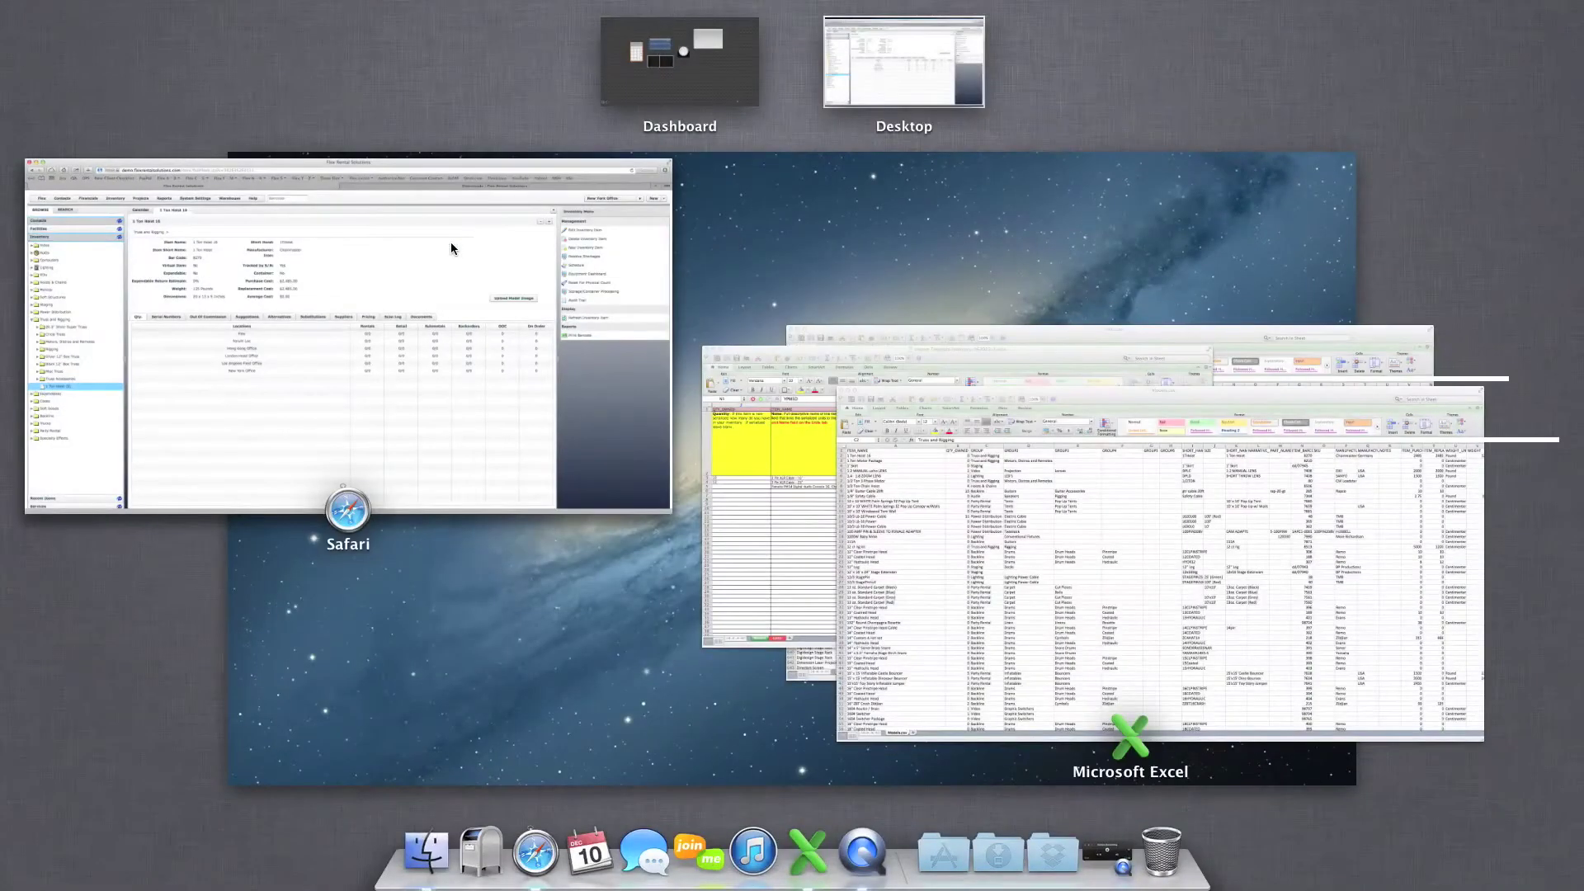
pyautogui.click(945, 506)
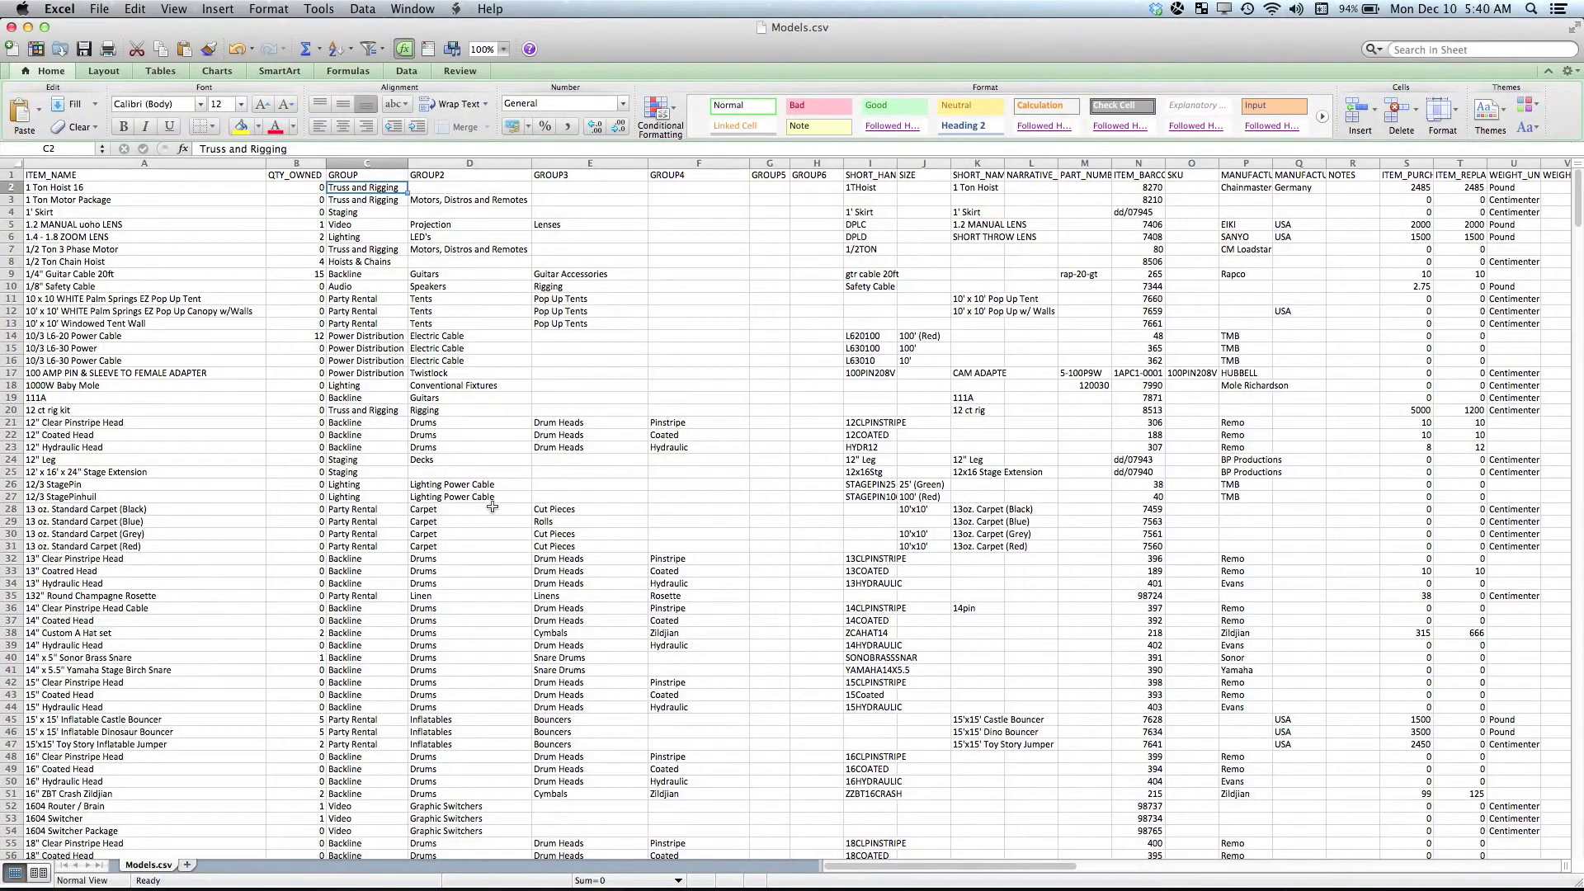
# Step: Check the Audio/Snakes and Soft Goods/Drape/Pipe and Drape/Components values in rows 60–61 of Models.csv
pyautogui.scroll(-6, 493, 507)
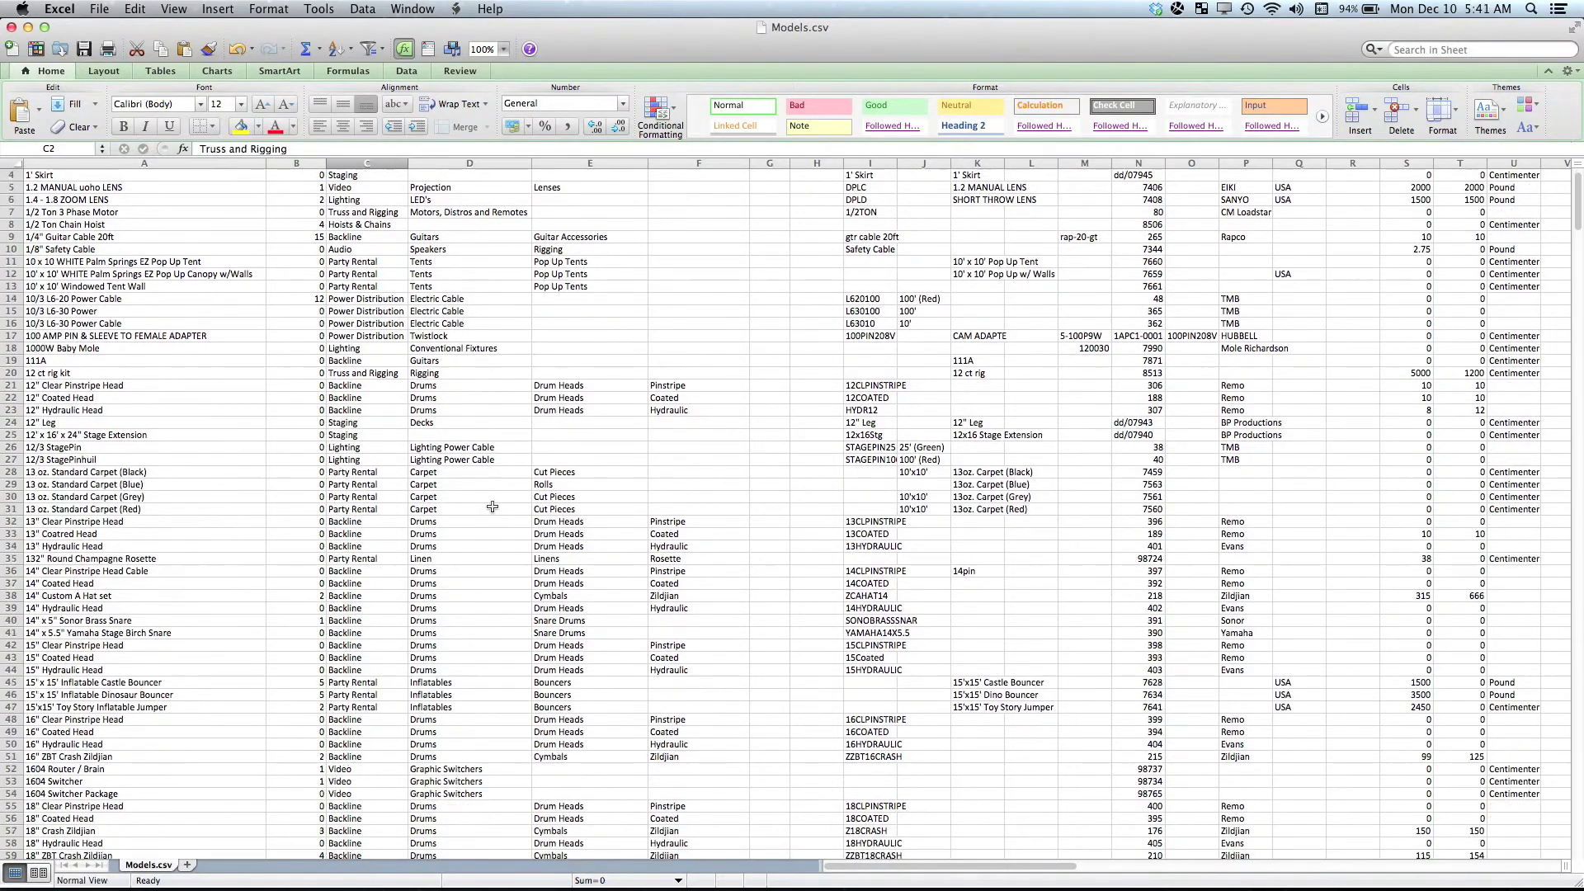
pyautogui.scroll(-1, 493, 506)
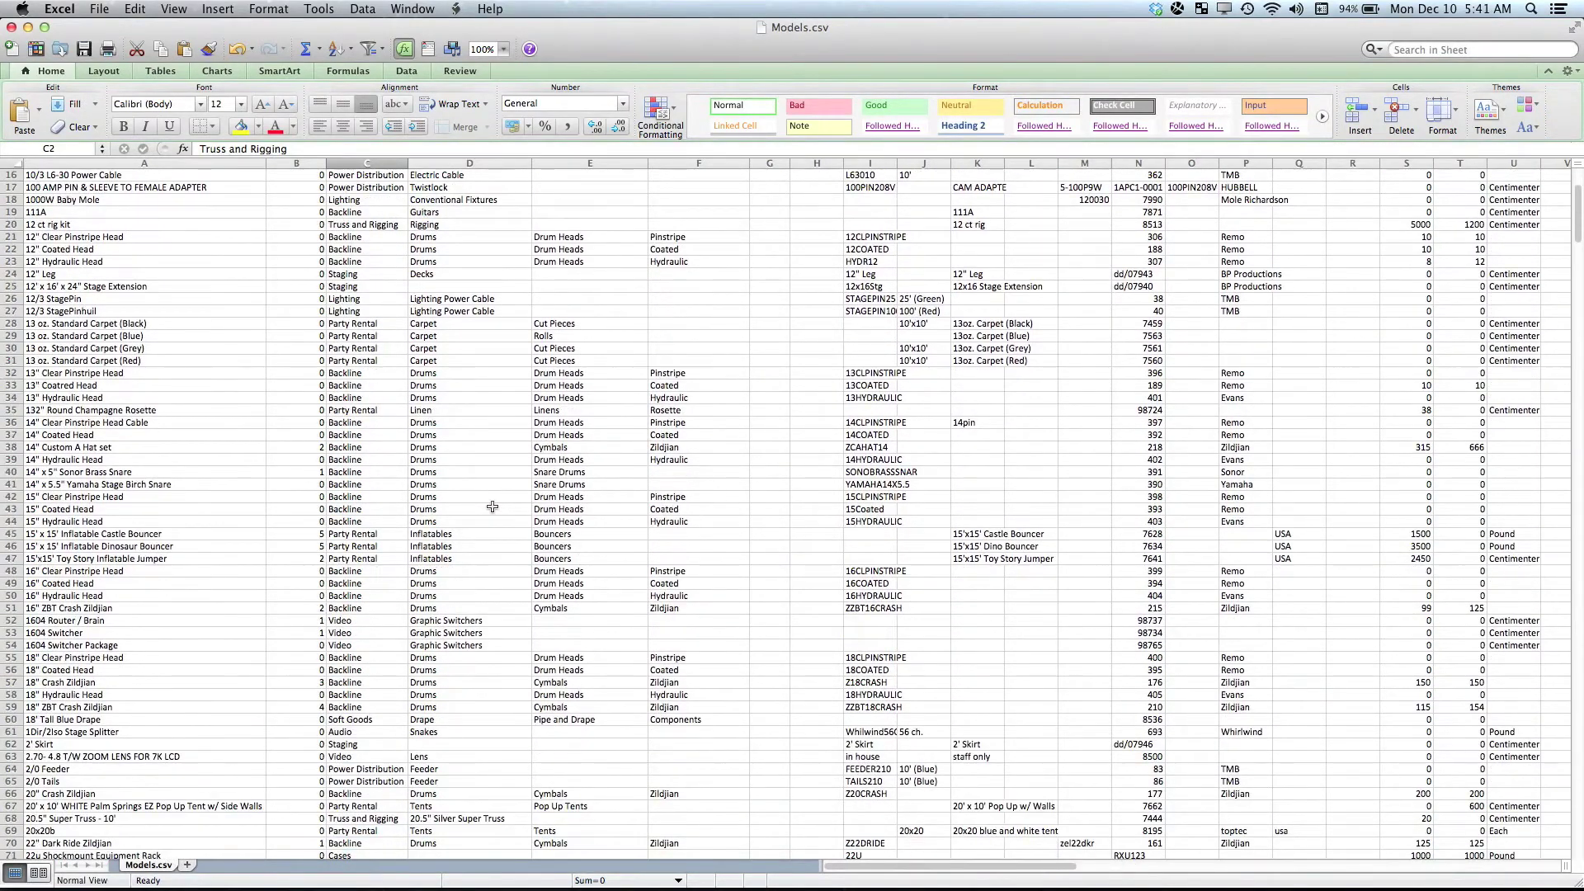
pyautogui.scroll(-1, 493, 506)
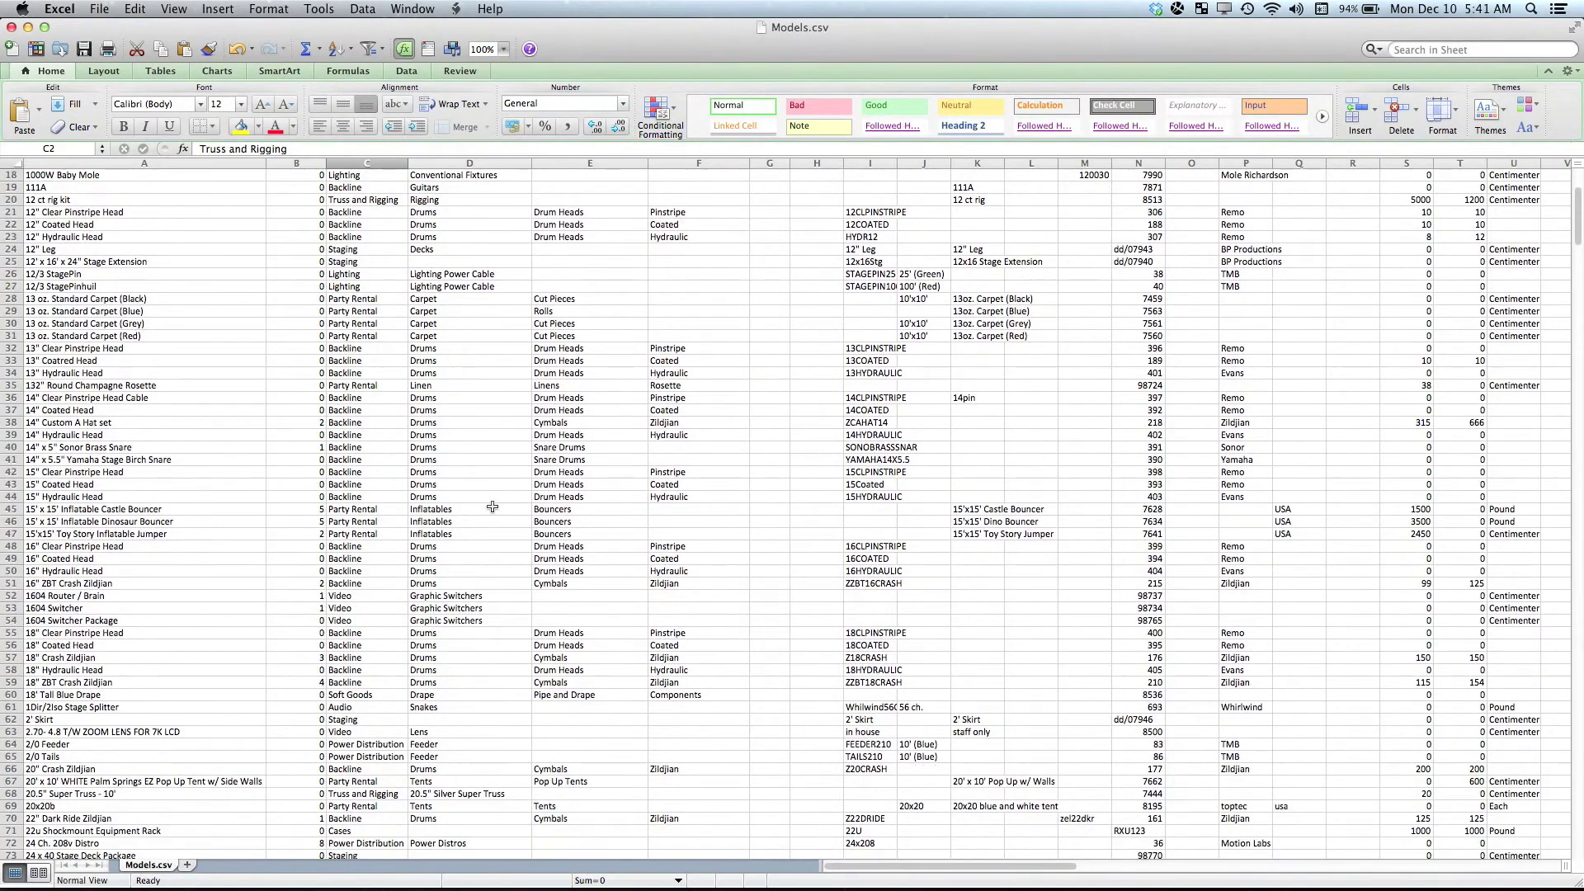
pyautogui.click(360, 705)
pyautogui.click(428, 706)
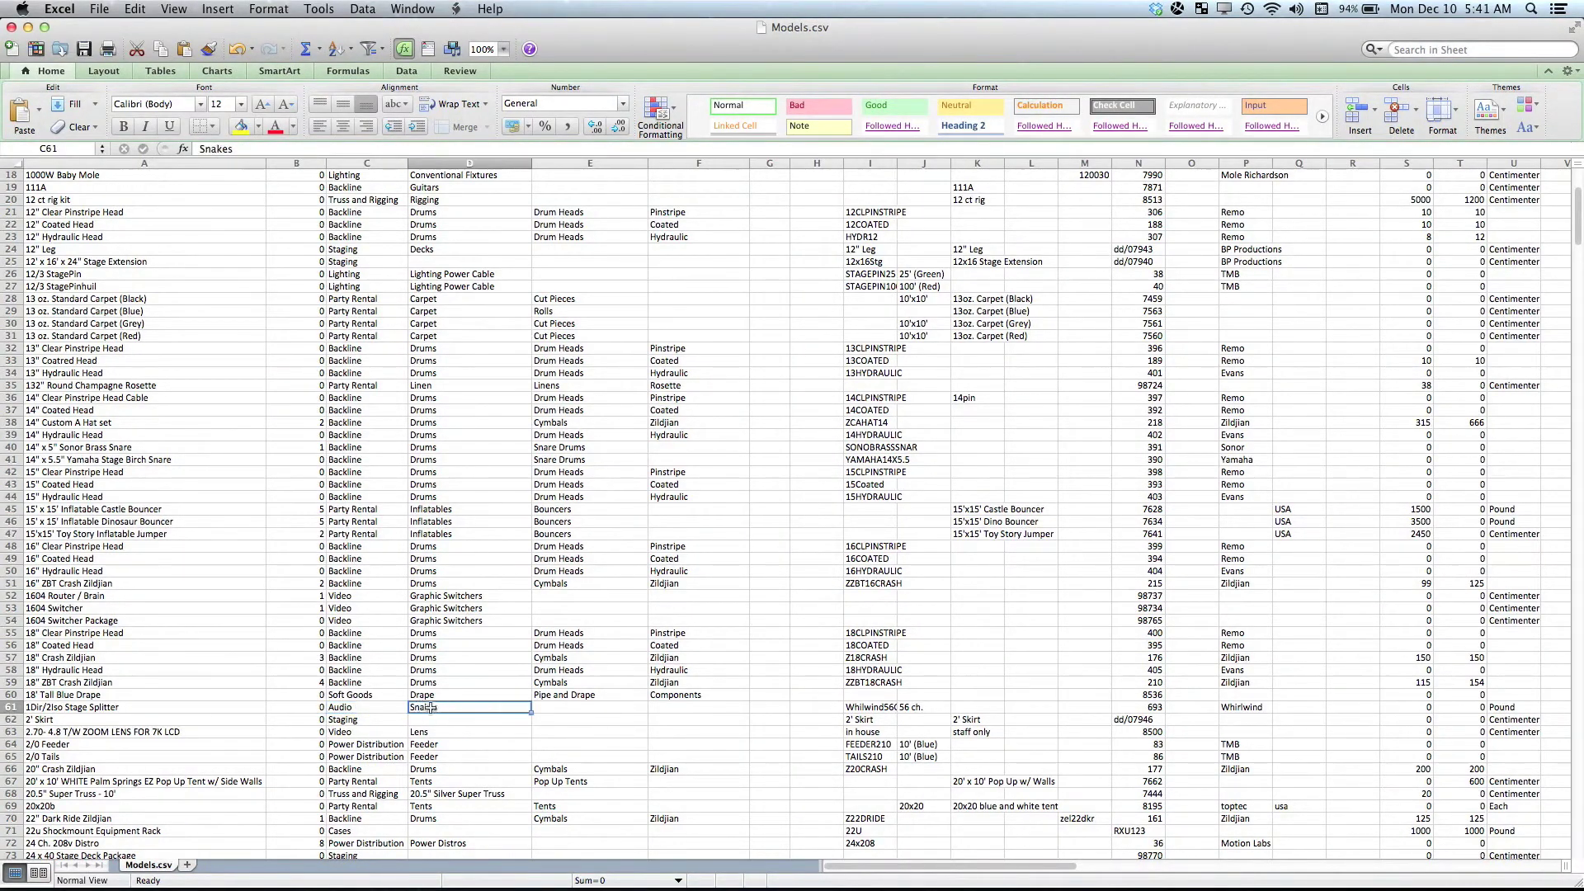
pyautogui.click(373, 694)
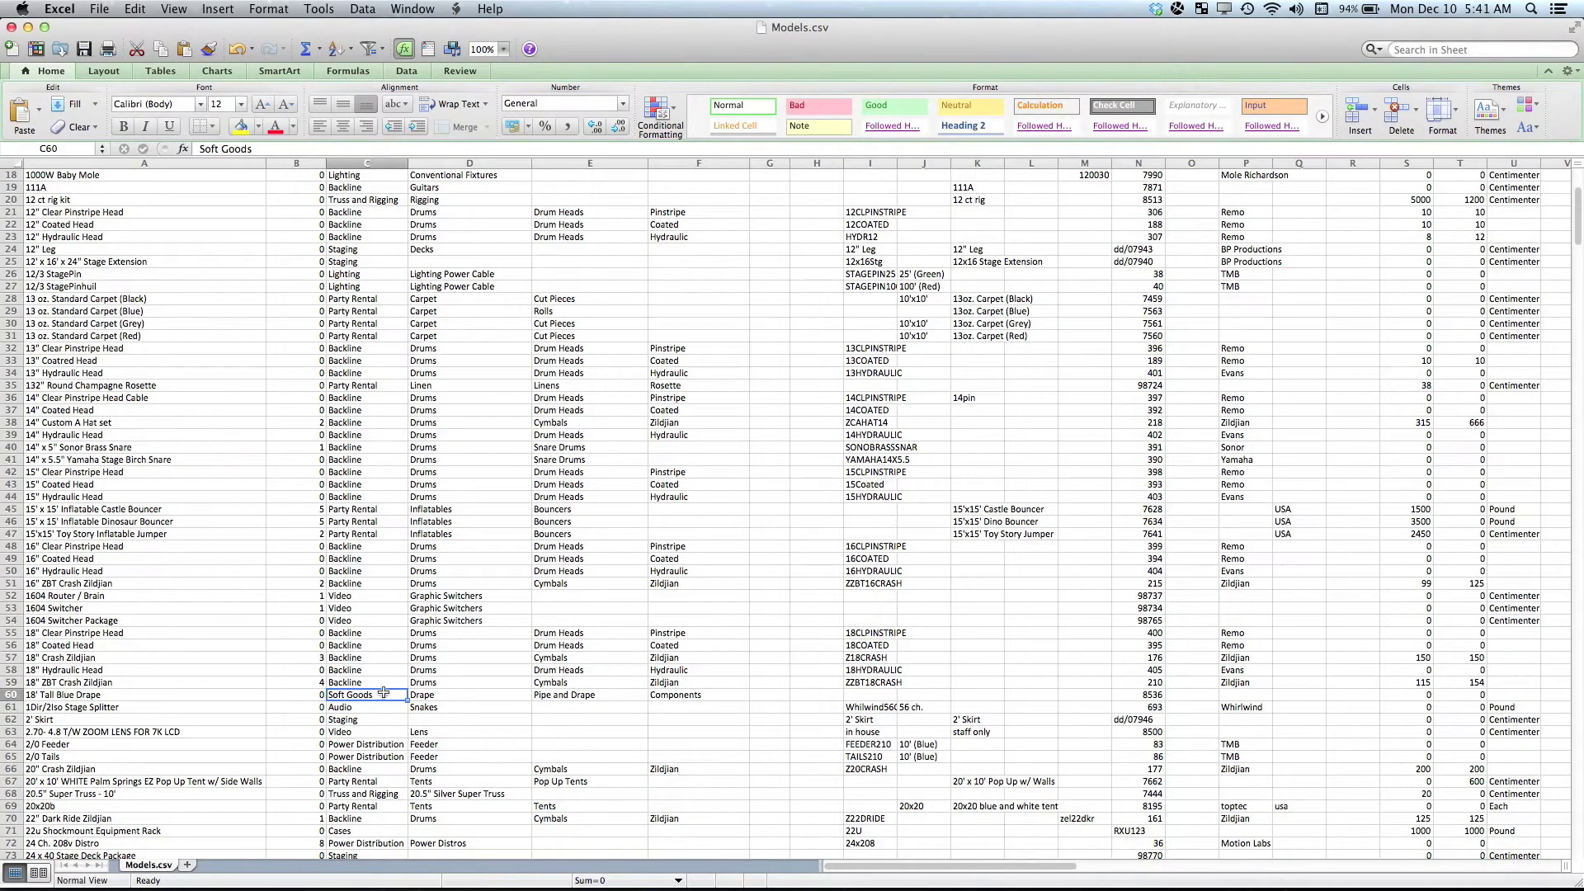
pyautogui.click(461, 695)
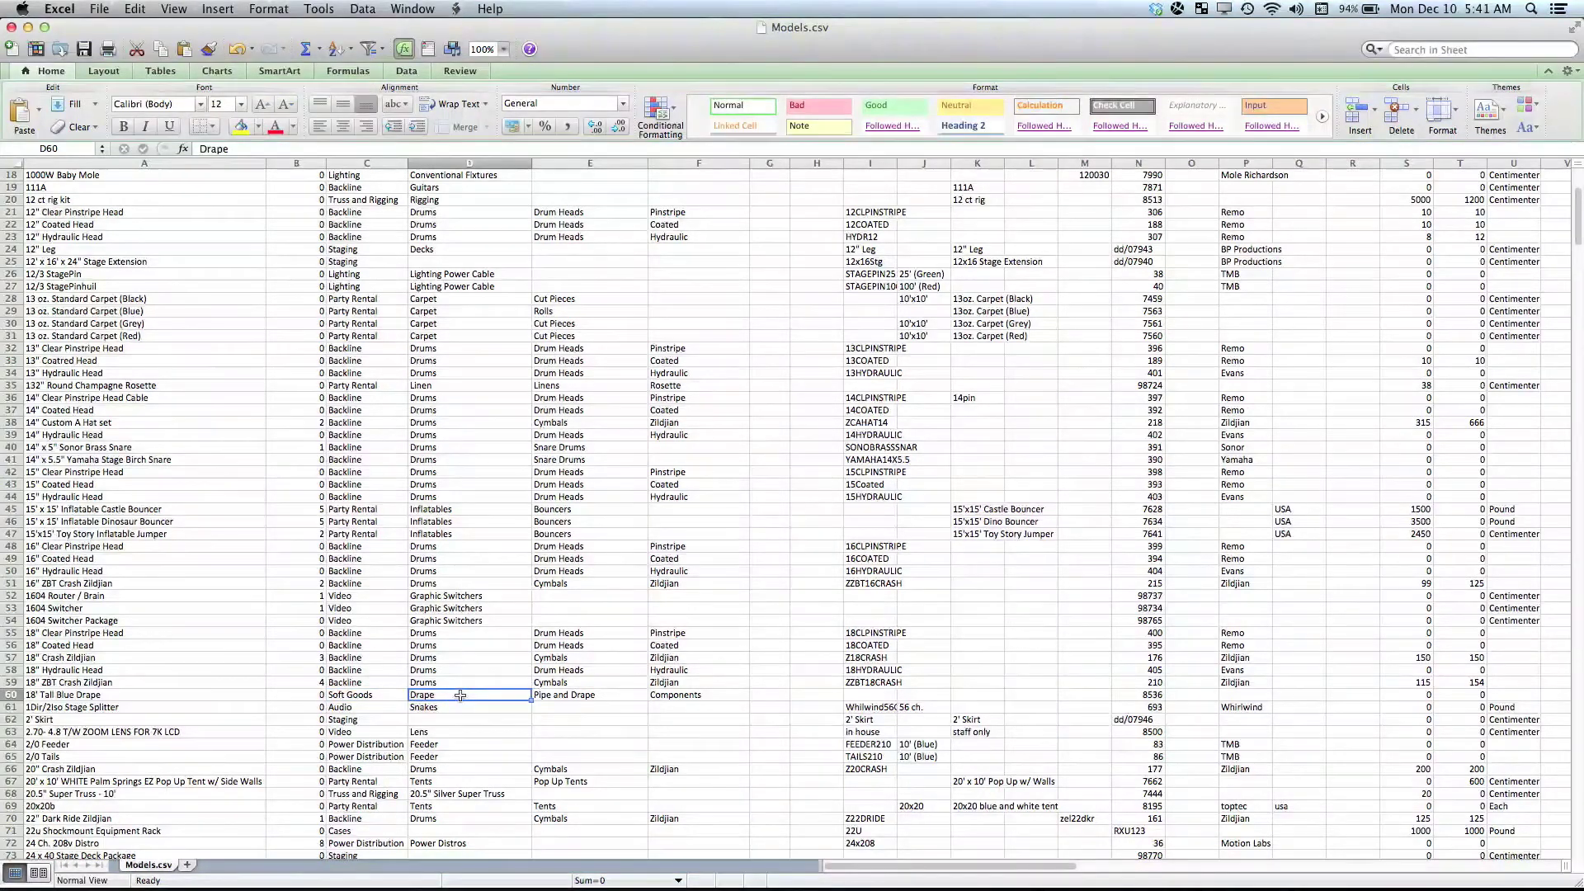
pyautogui.click(572, 695)
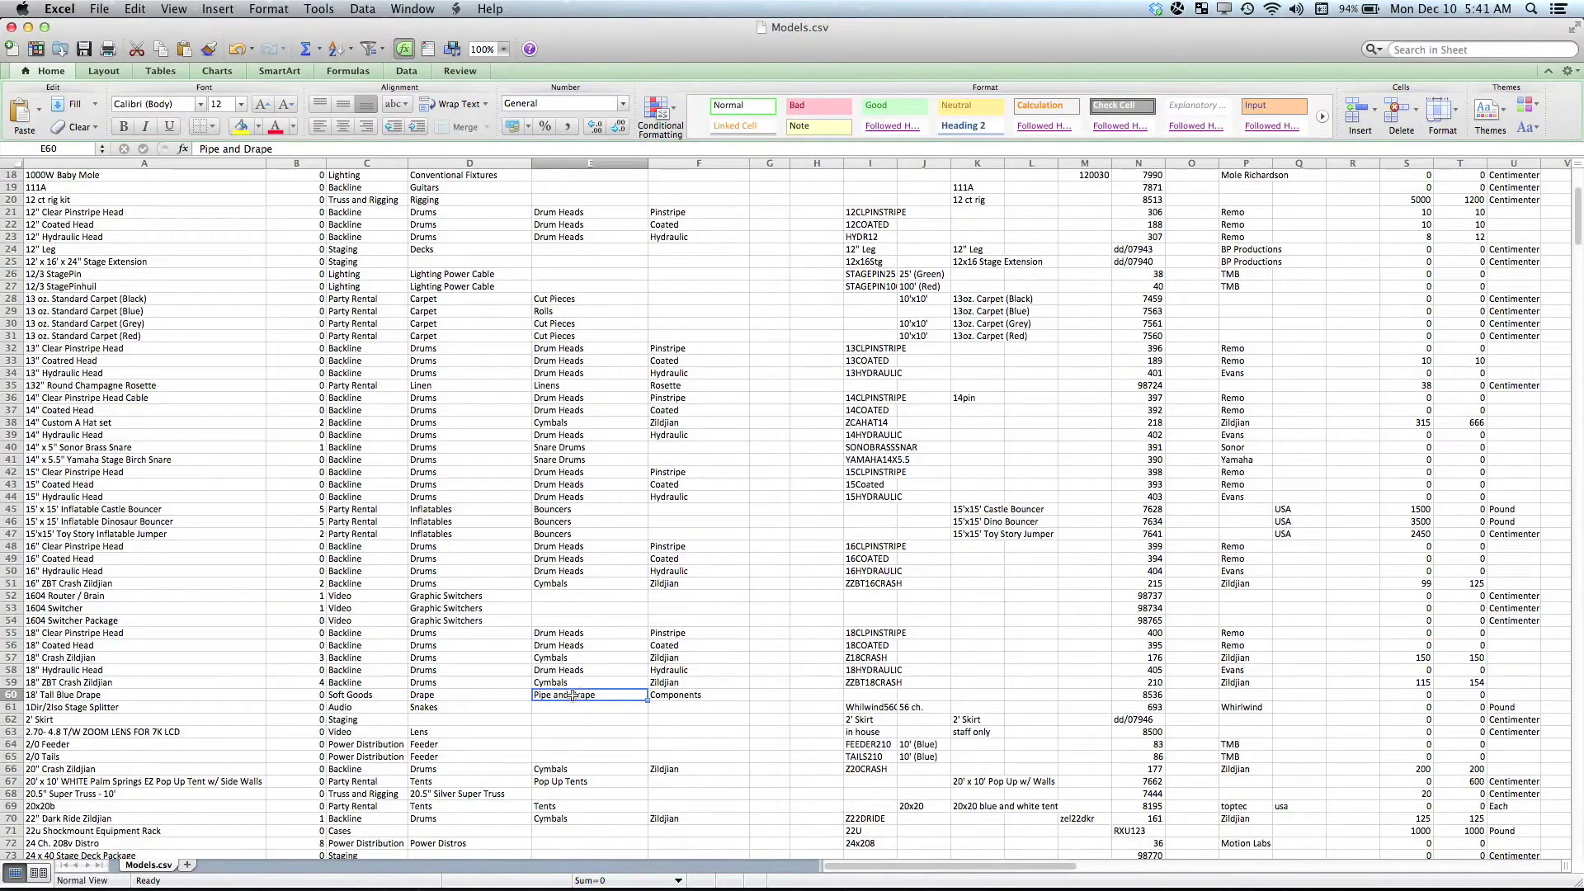
pyautogui.click(666, 697)
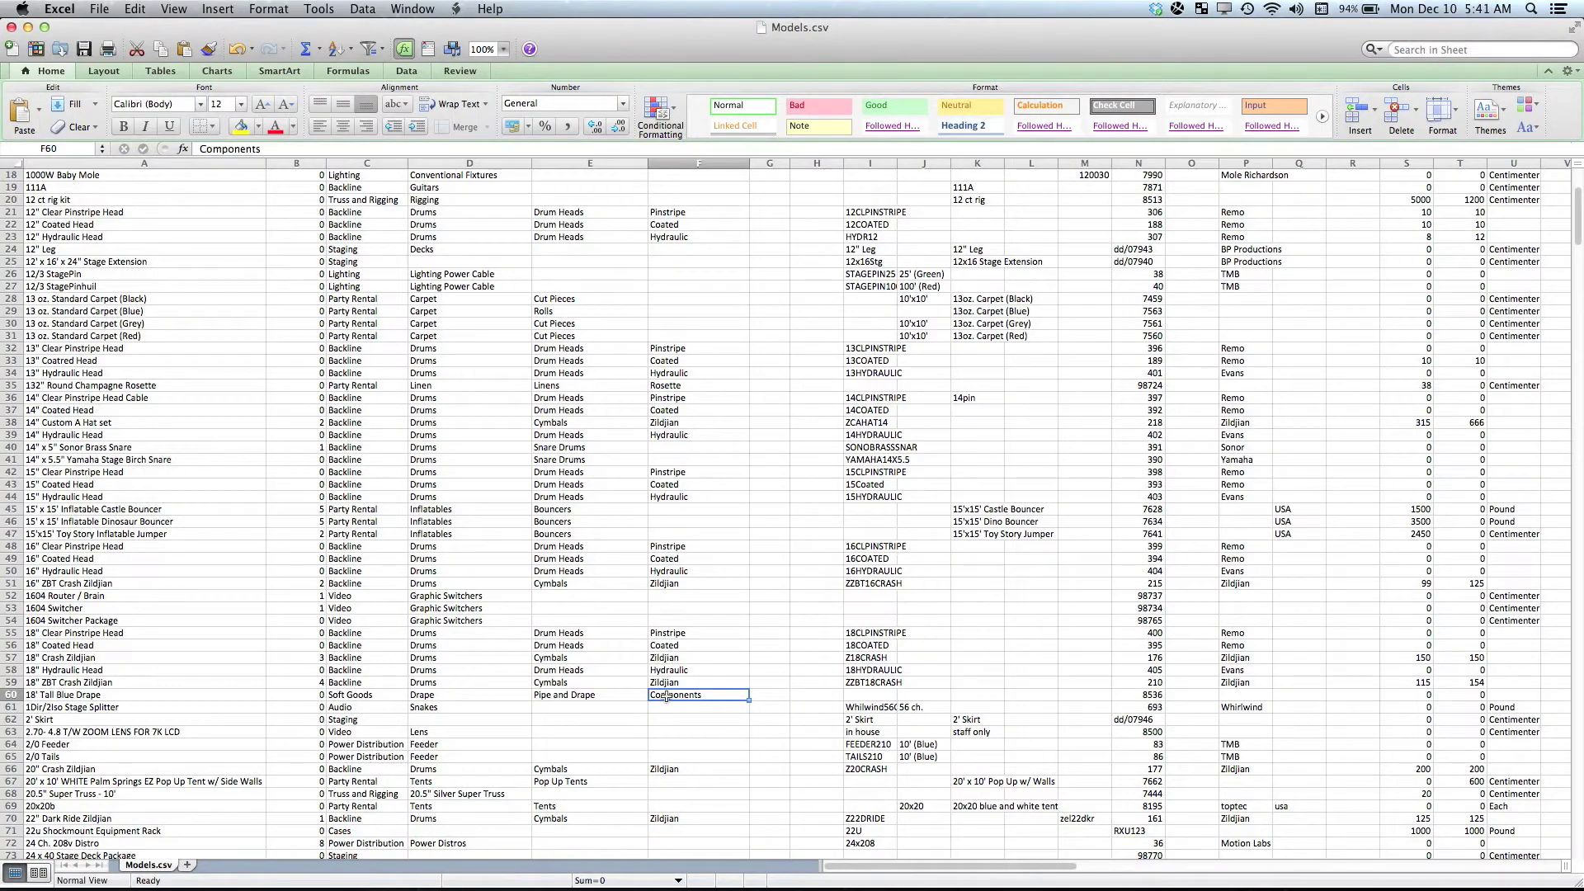
# Step: Glance at the Flex inventory page, then return to the Import Template Inventory workbook
pyautogui.press('super+Tab')
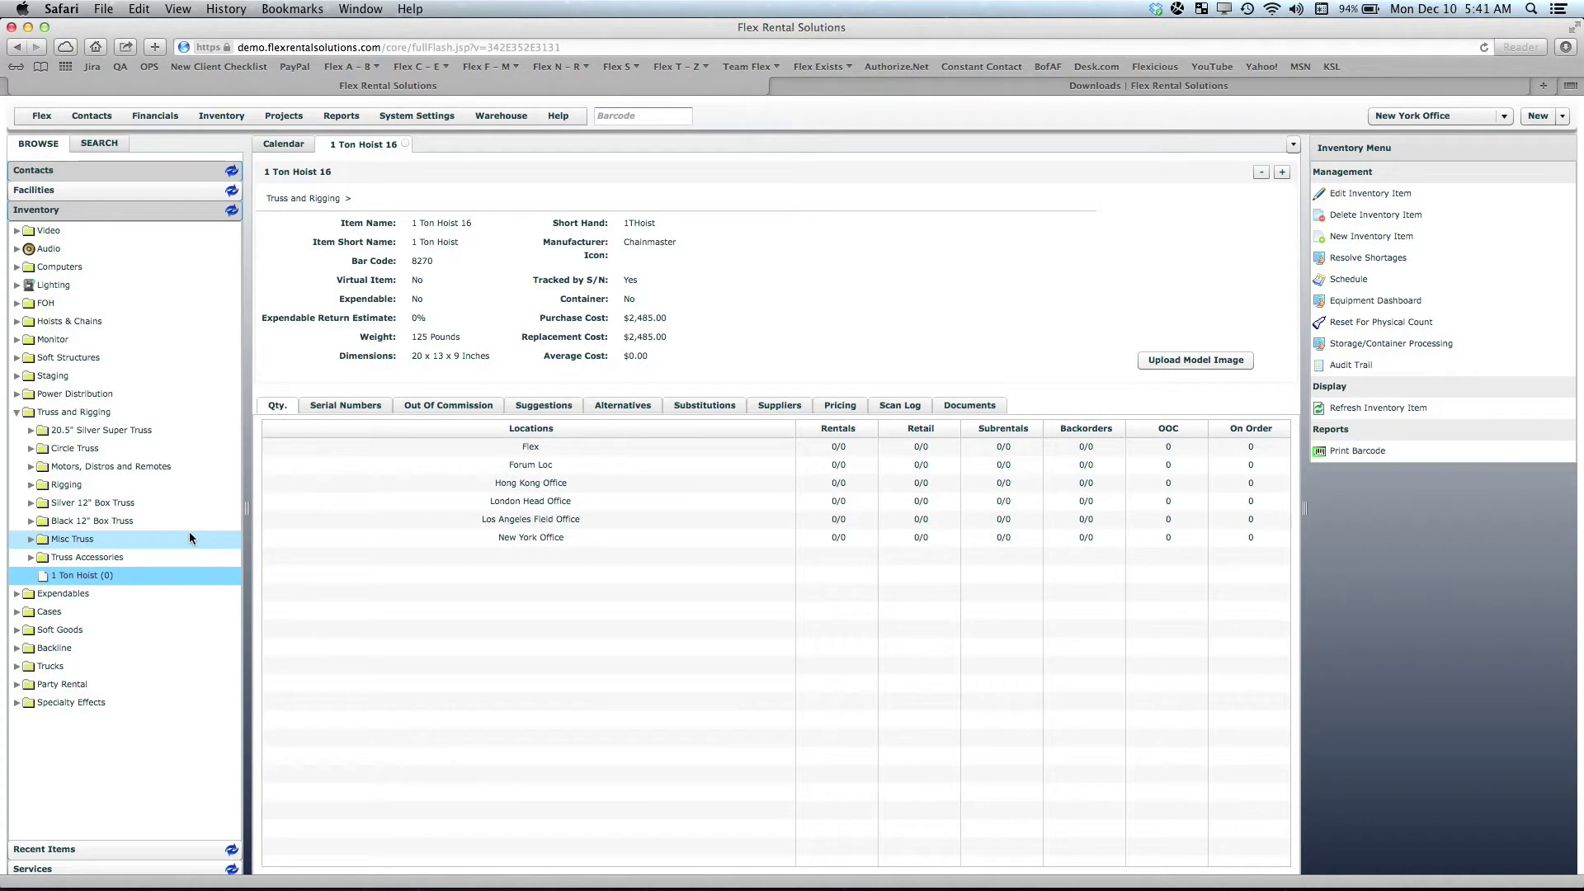
pyautogui.press('super+Tab')
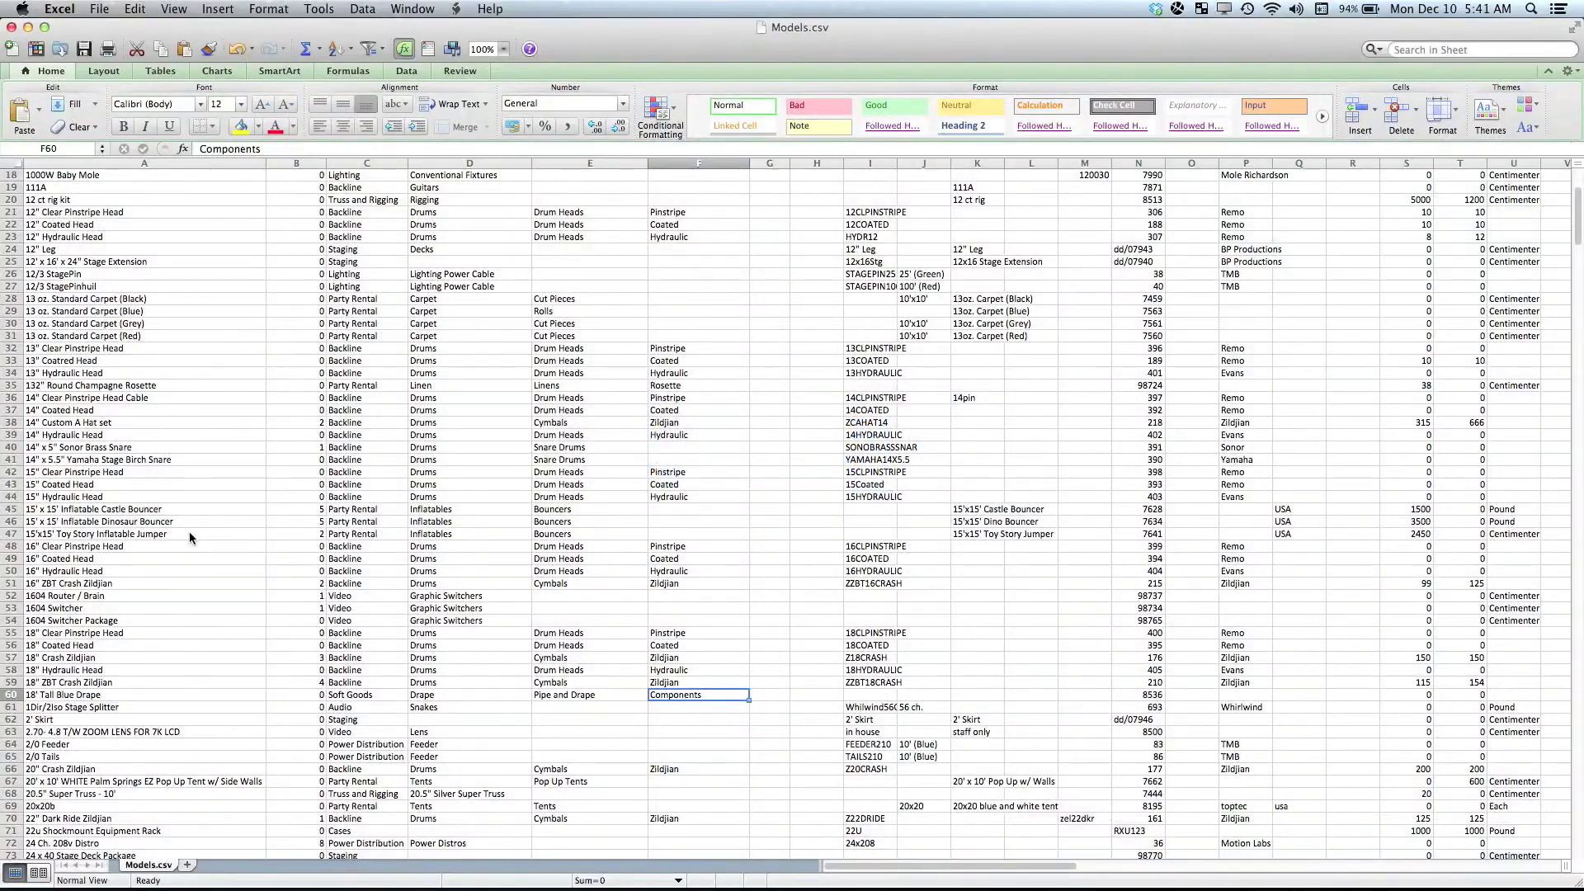
pyautogui.hotkey('ctrl', 'Up')
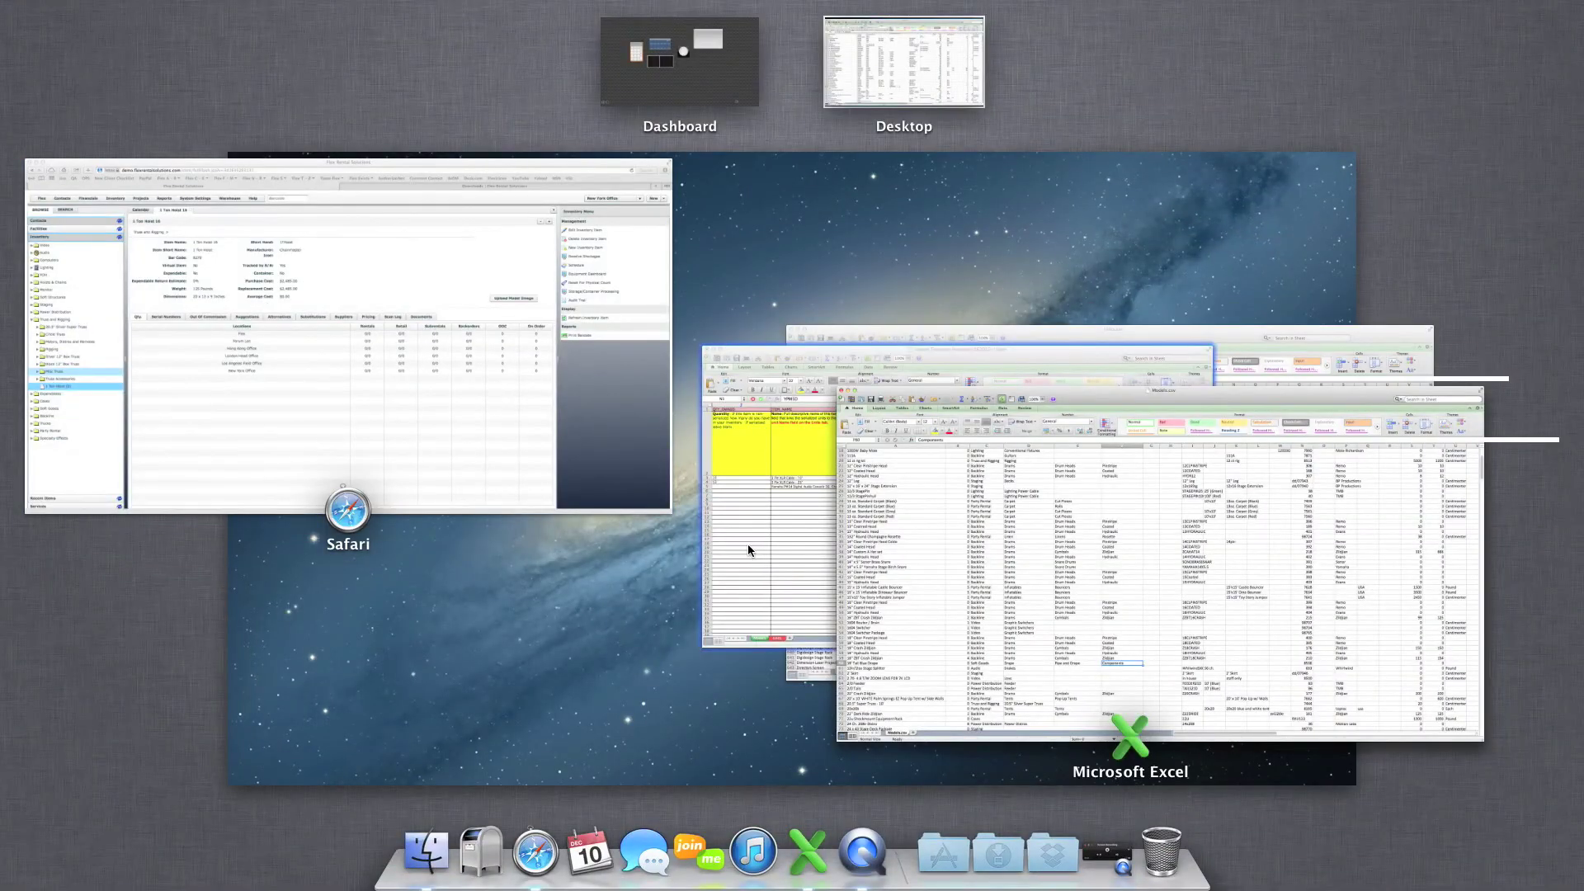
pyautogui.click(750, 550)
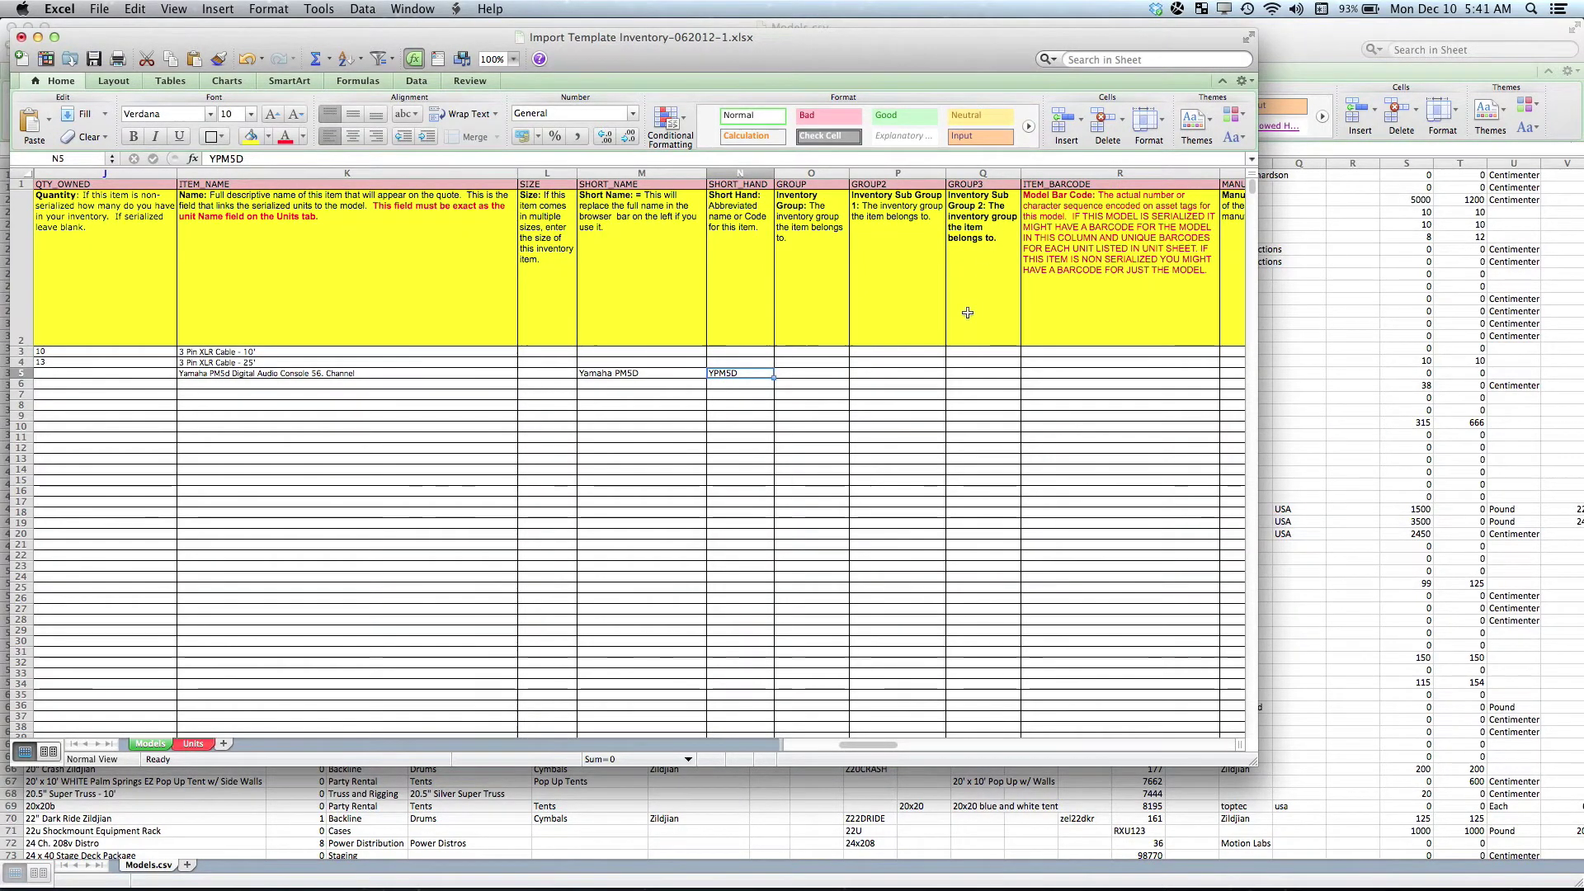
# Step: Glance across the template's Models columns, then go back to the Flex 1 Ton Hoist 16 page
pyautogui.hscroll(2, 967, 312)
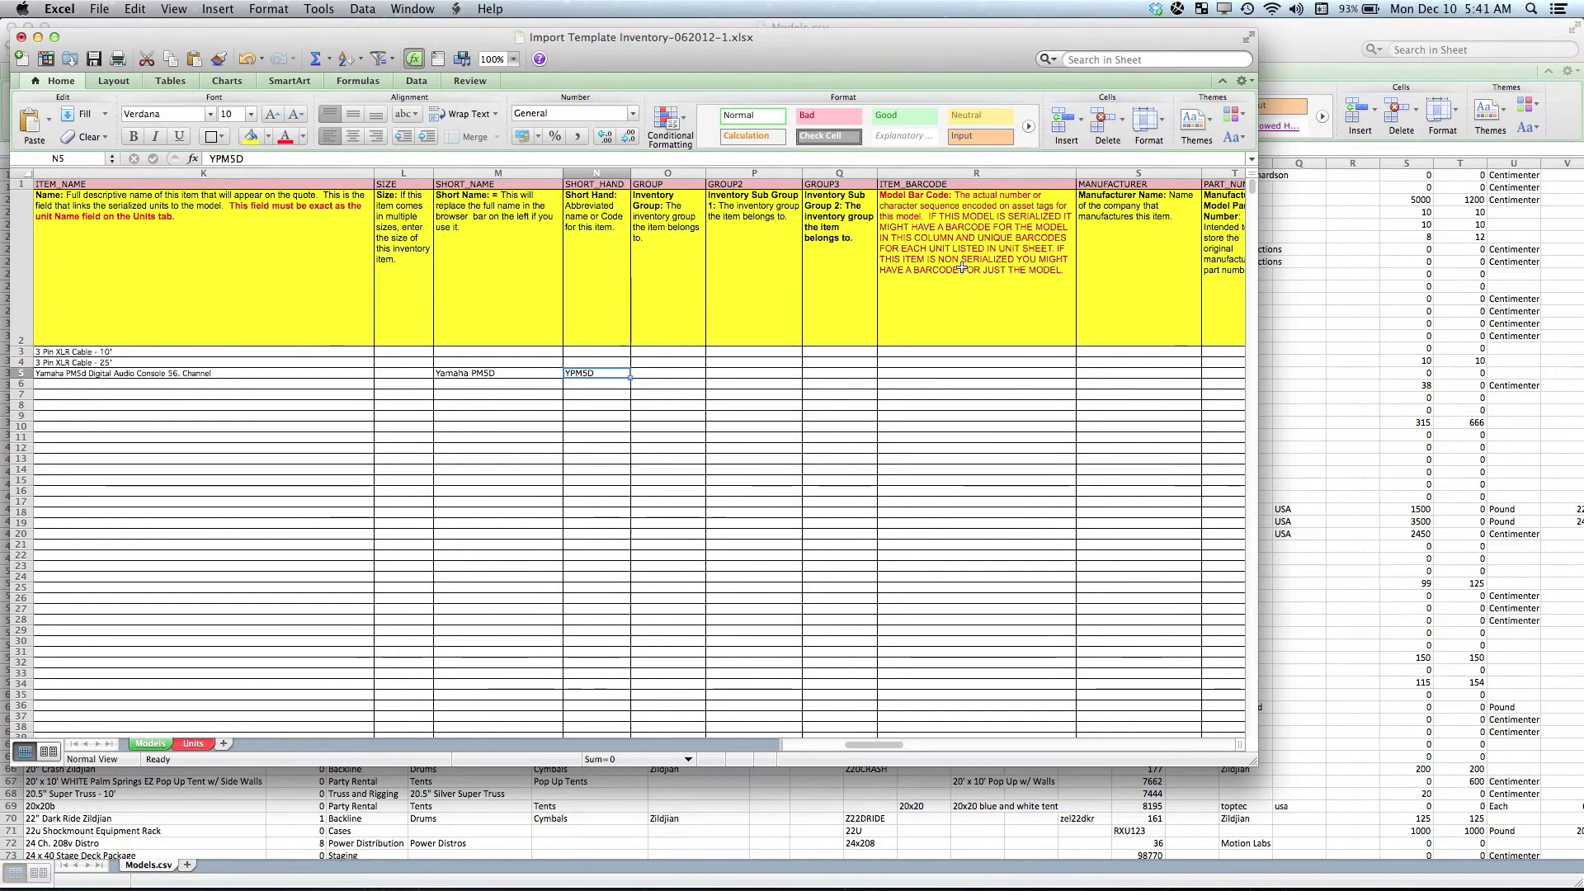
pyautogui.press('super+Tab')
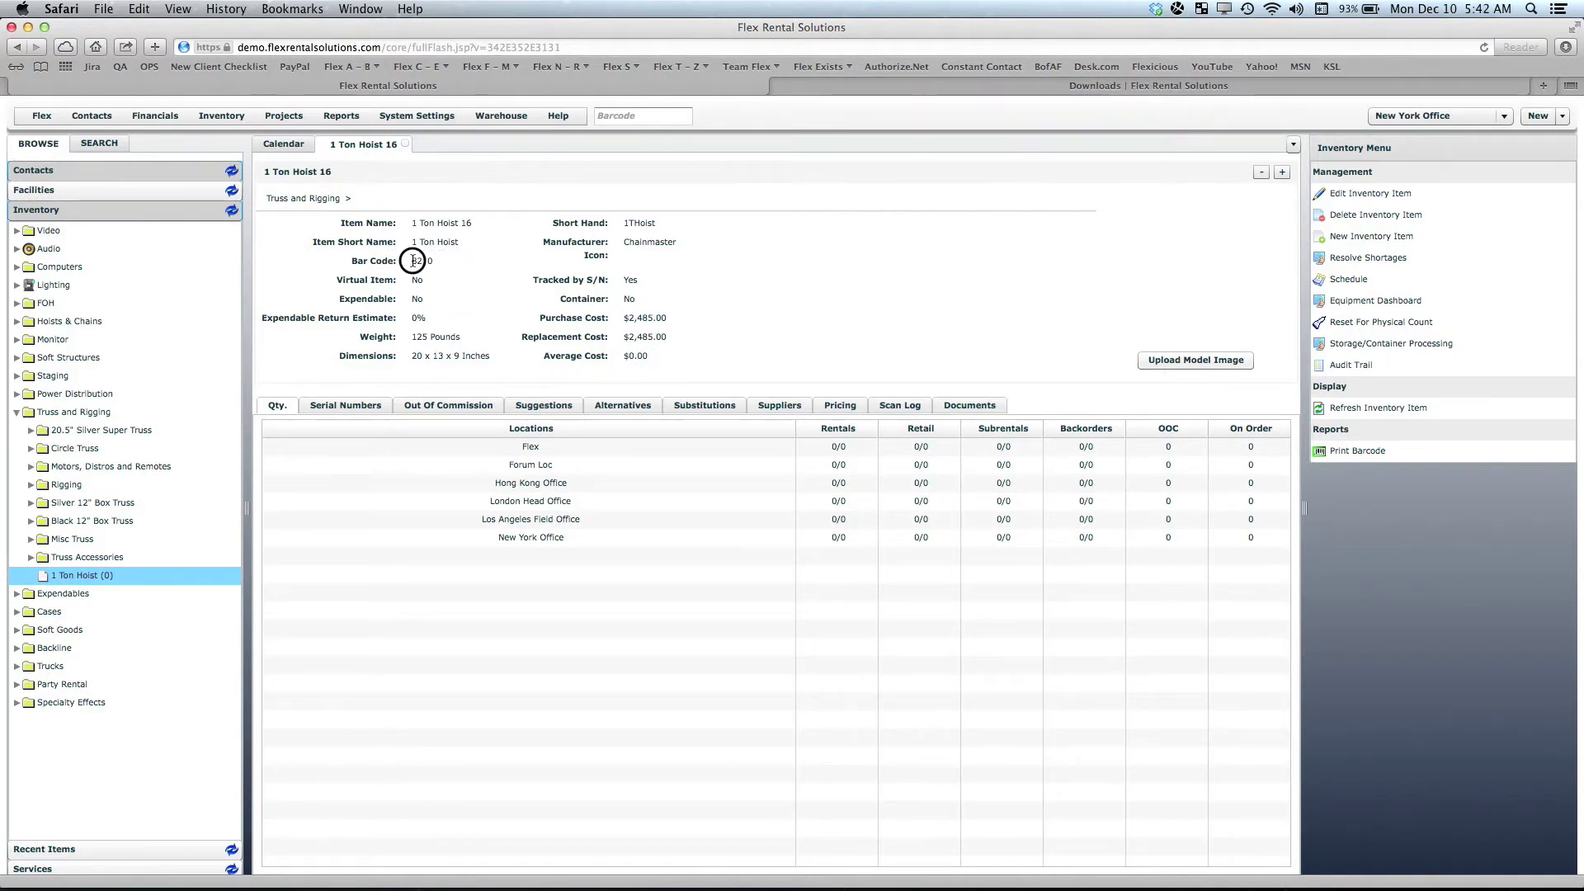
# Step: Note bar code 8270 and add a new serial unit to the 1 Ton Hoist 16 item
pyautogui.moveTo(412, 261); pyautogui.dragTo(442, 260)
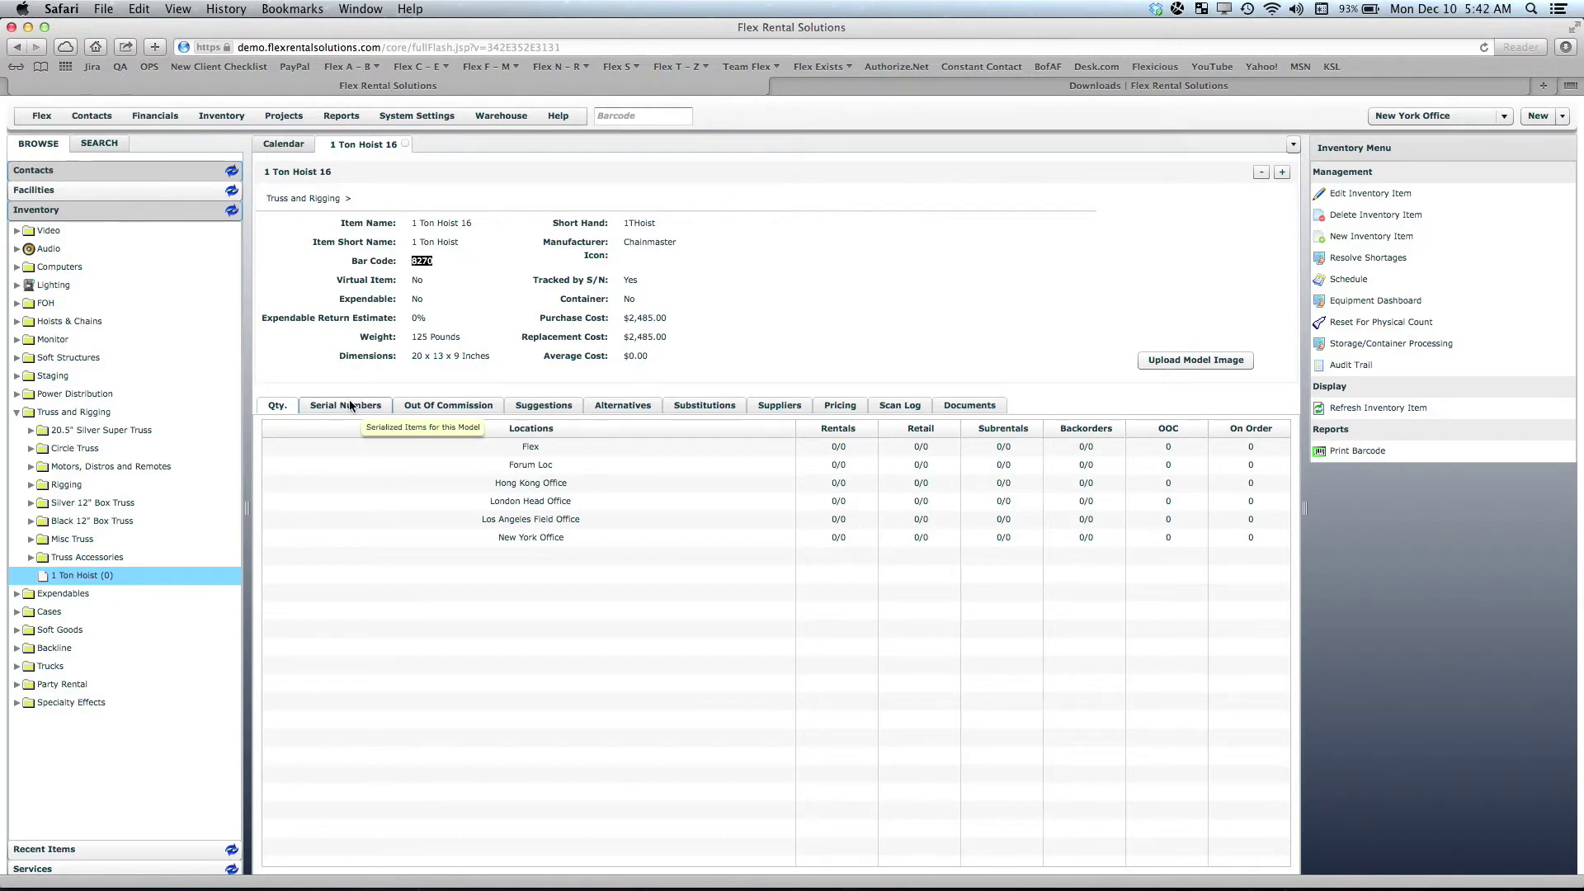
pyautogui.click(443, 262)
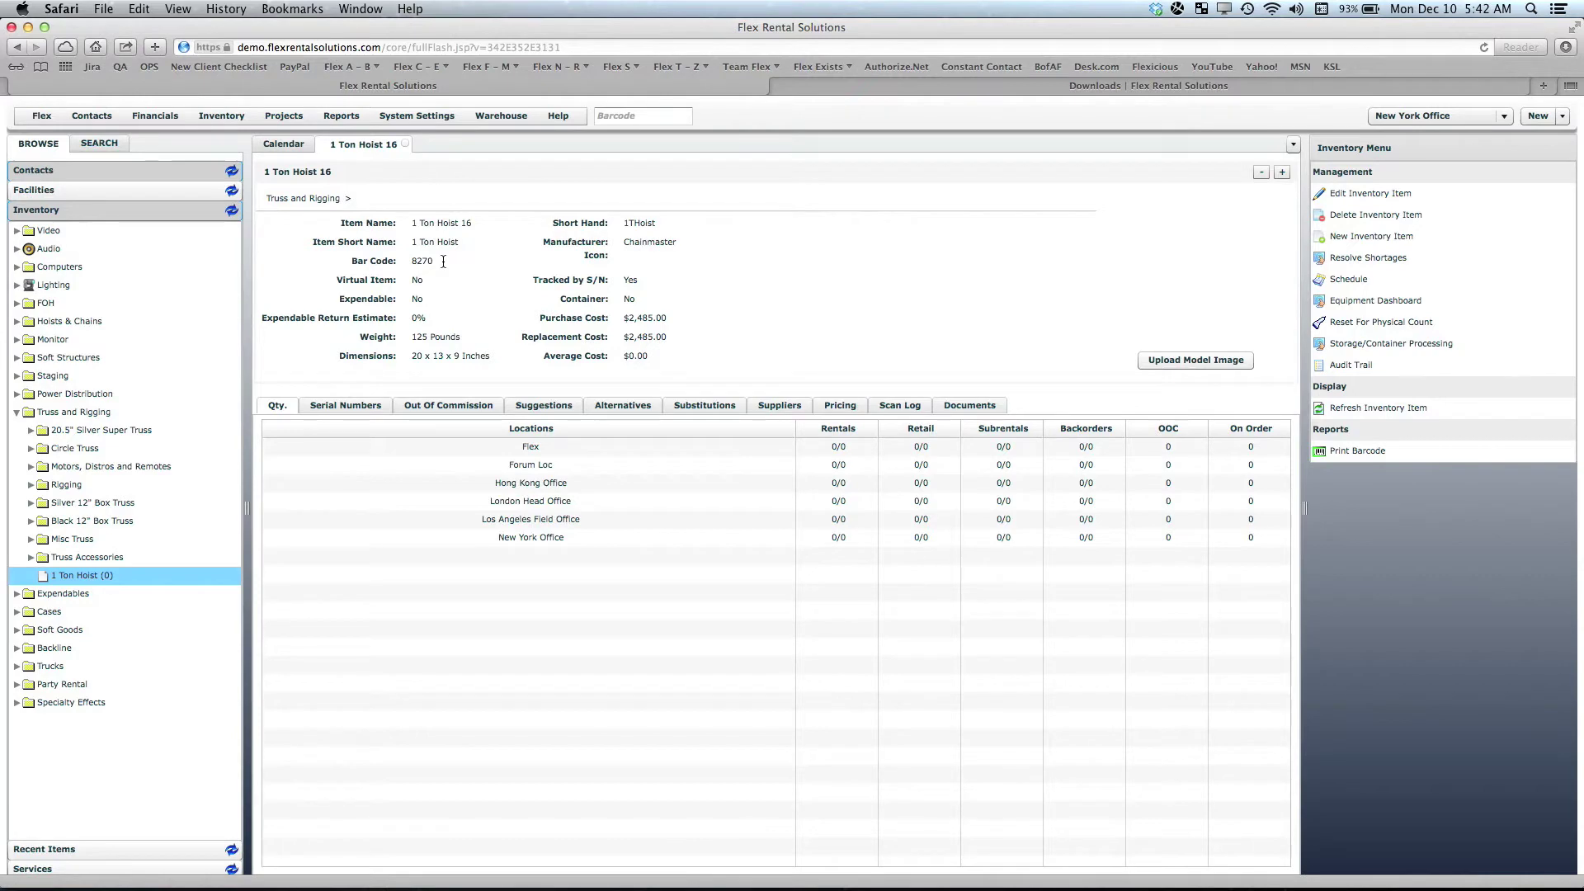
pyautogui.click(345, 404)
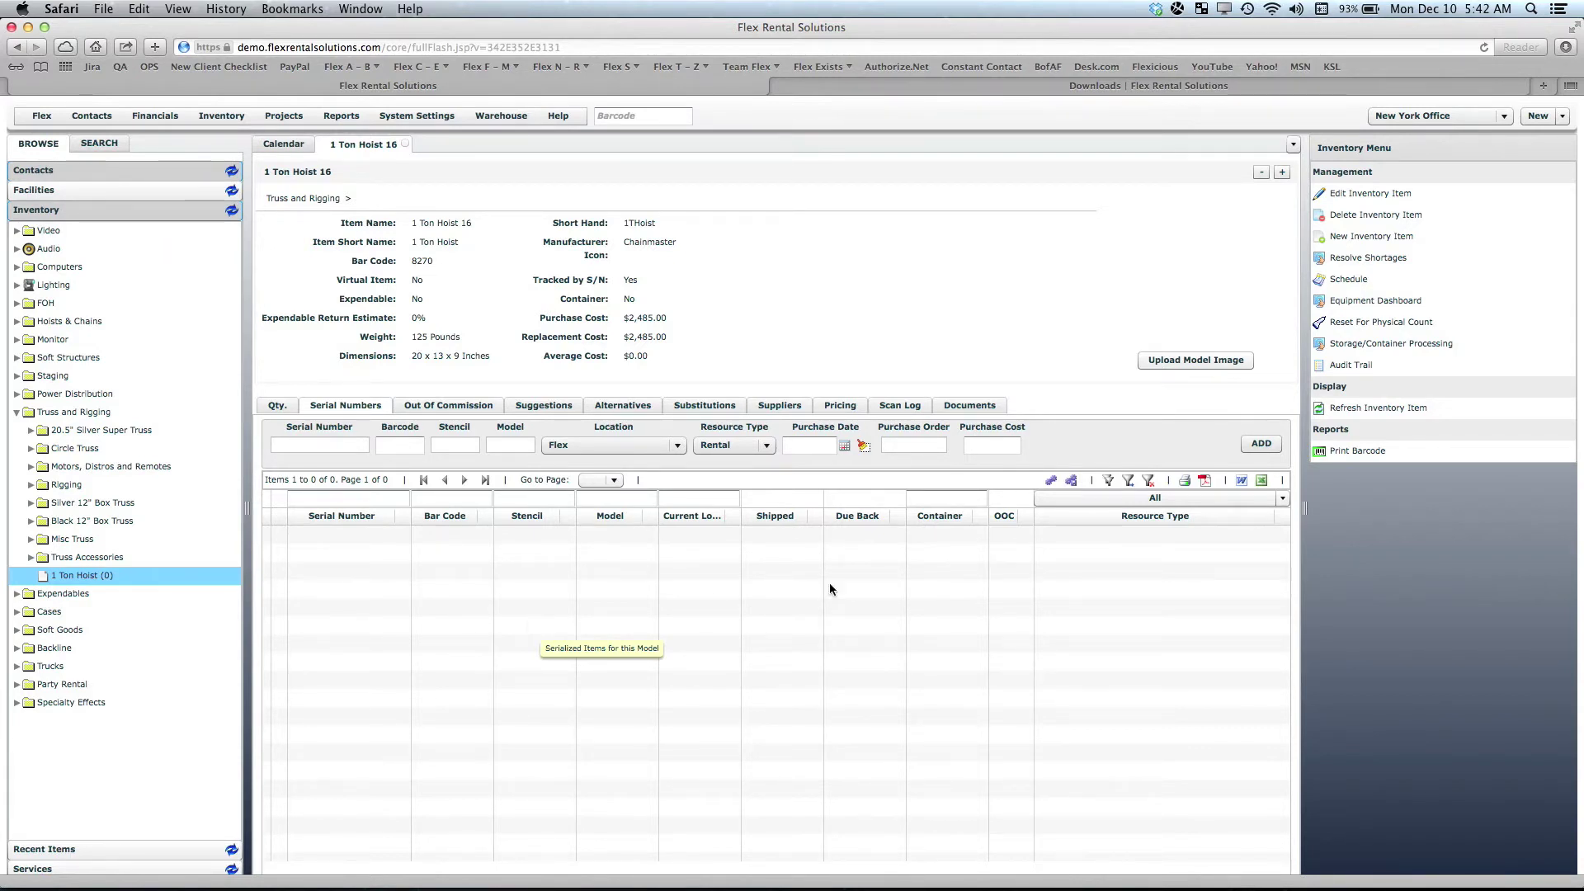
pyautogui.click(1262, 444)
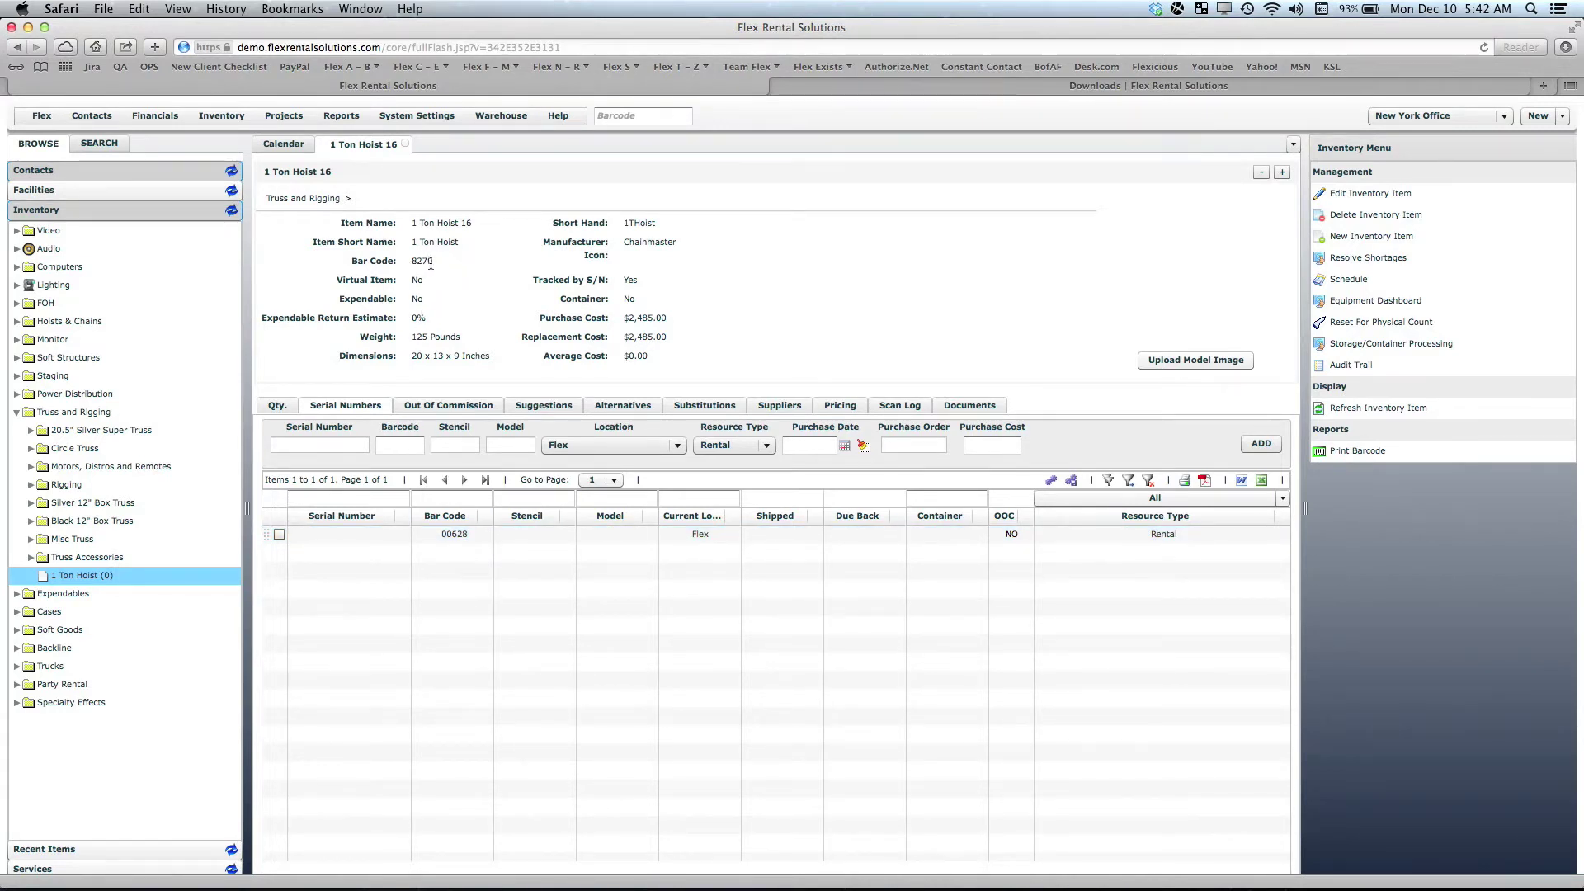
pyautogui.moveTo(435, 261); pyautogui.dragTo(418, 263)
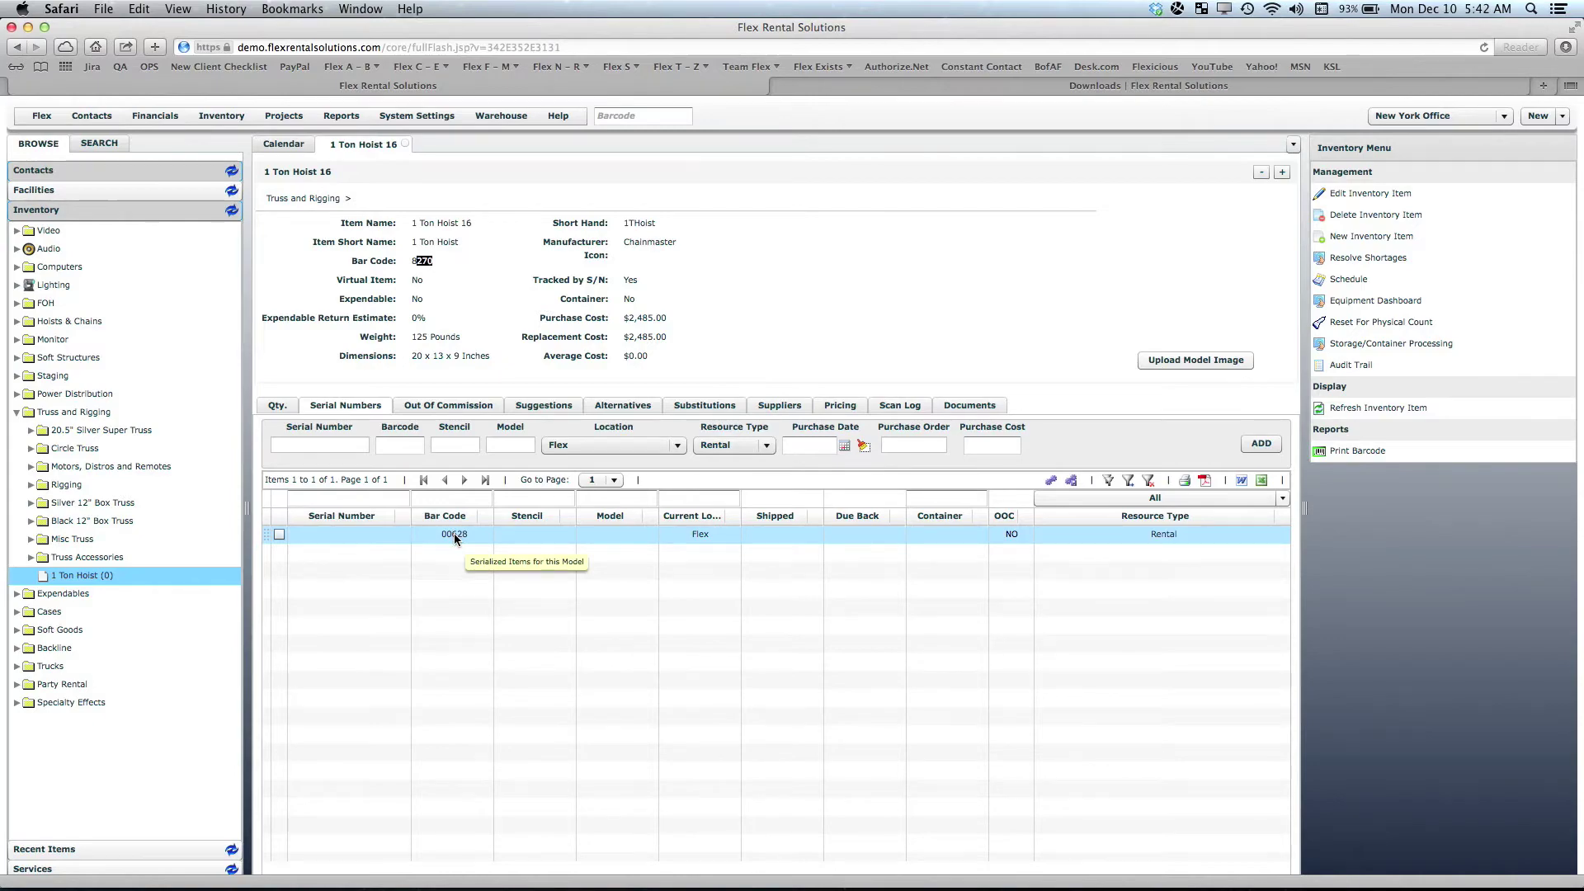
pyautogui.press('super+Tab')
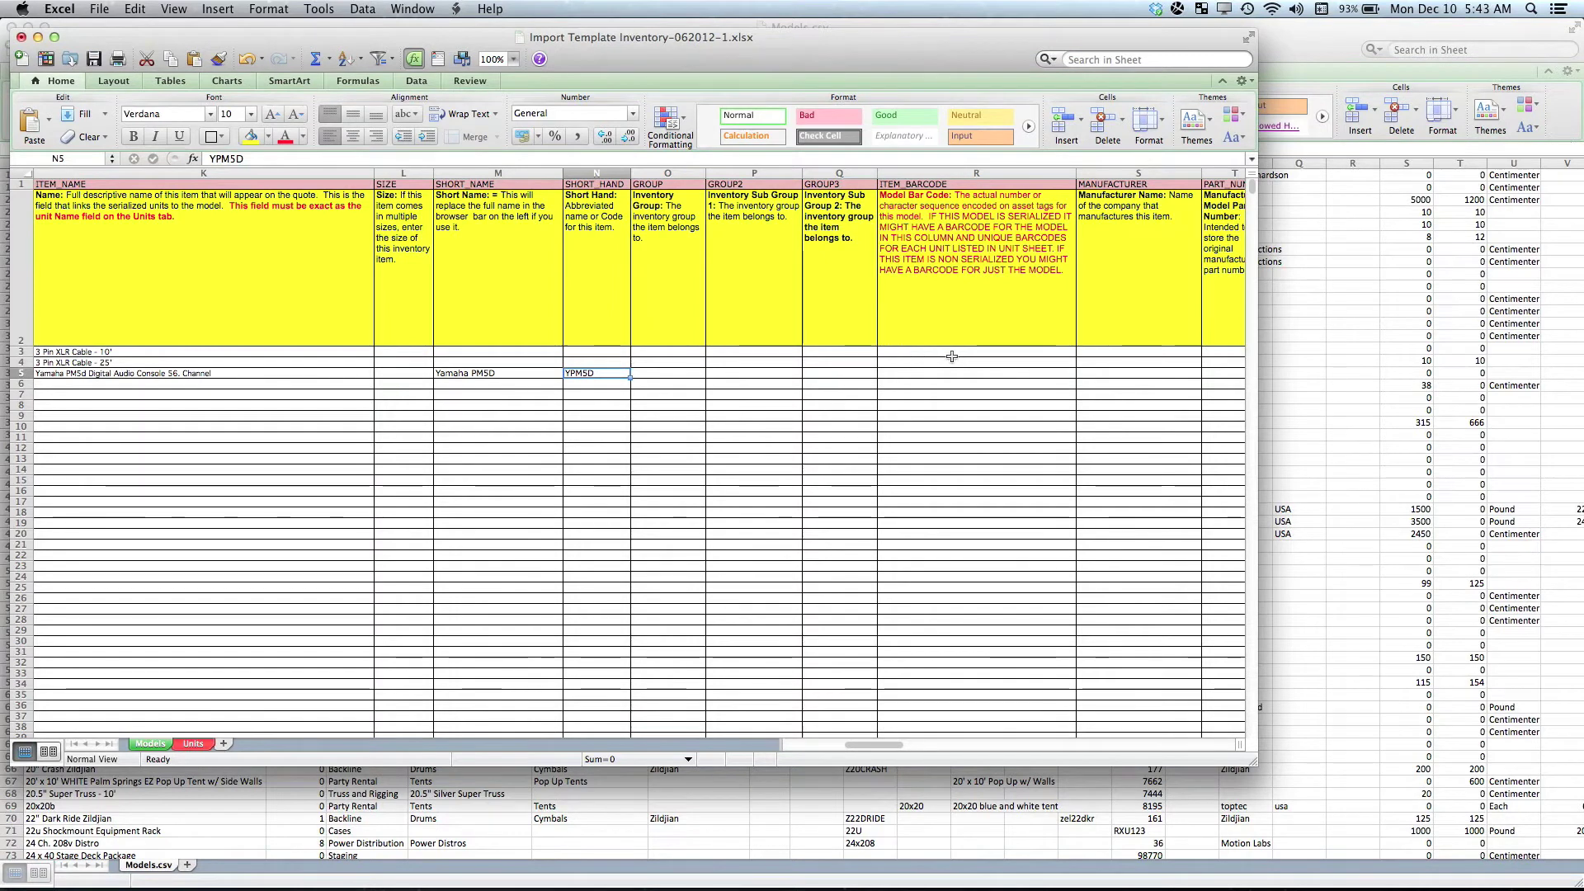
# Step: Review the Models columns through IS_VIRTUAL_ITEM, then bring the Units.csv example to the front
pyautogui.hscroll(2, 1017, 355)
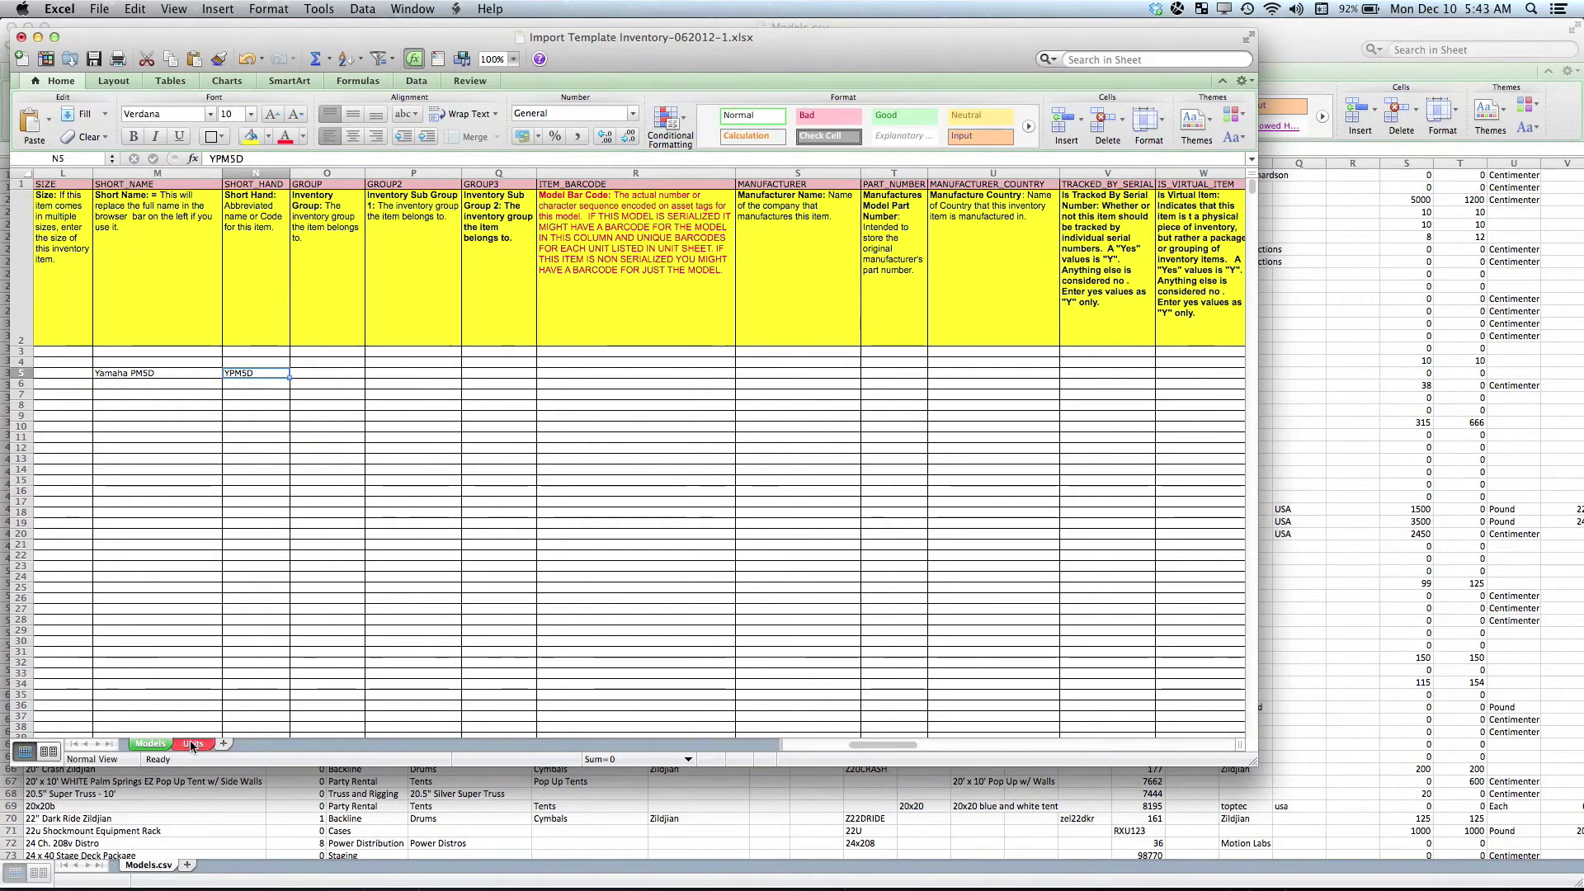
pyautogui.hotkey('ctrl', 'Up')
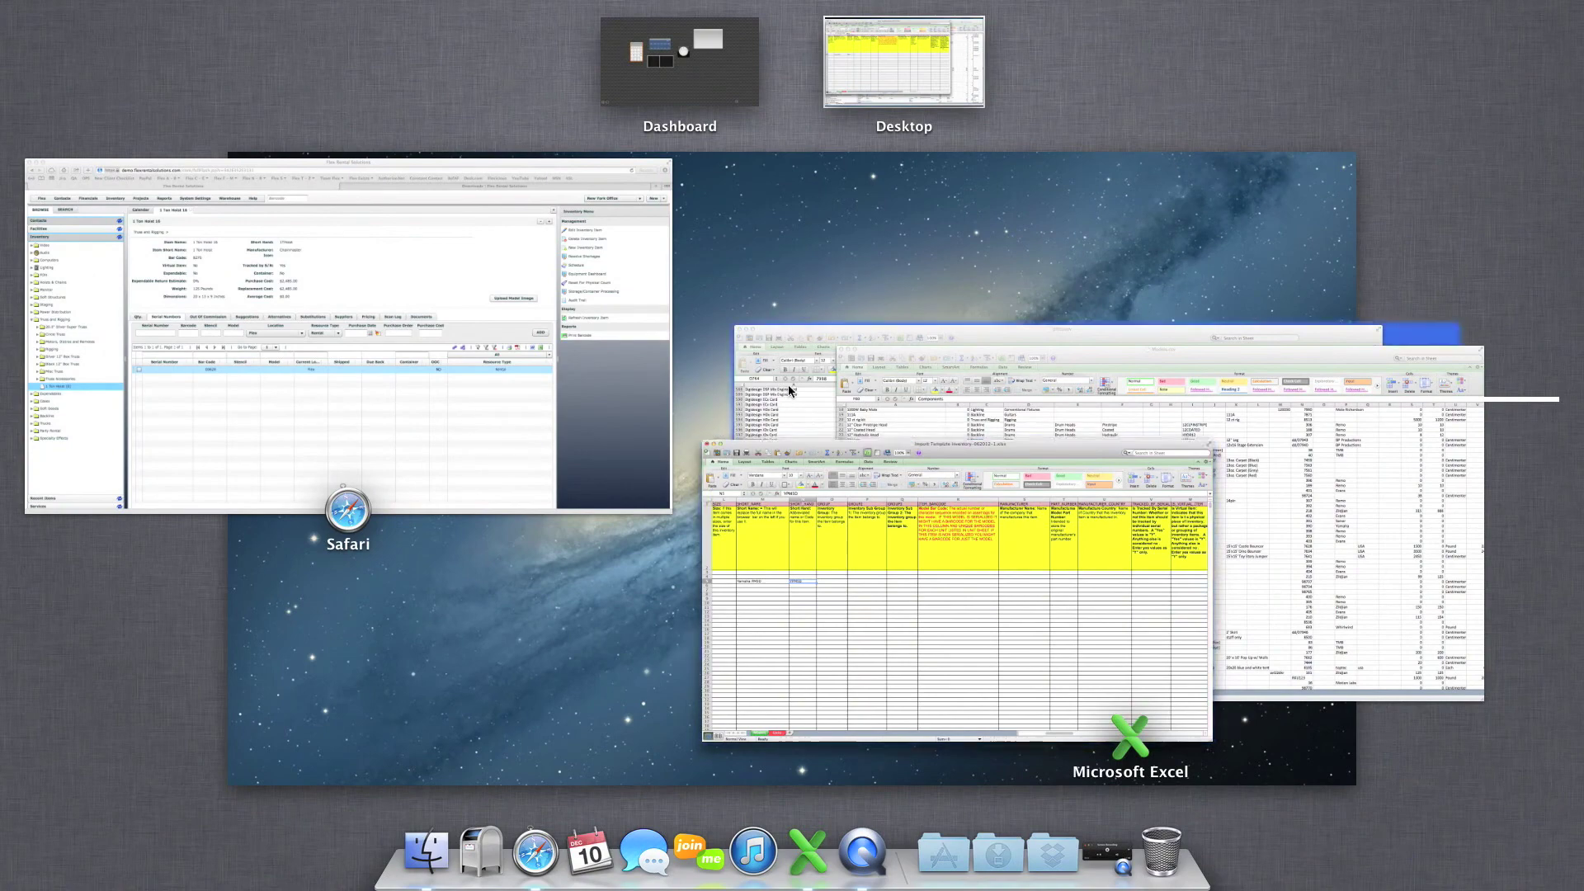
pyautogui.click(781, 370)
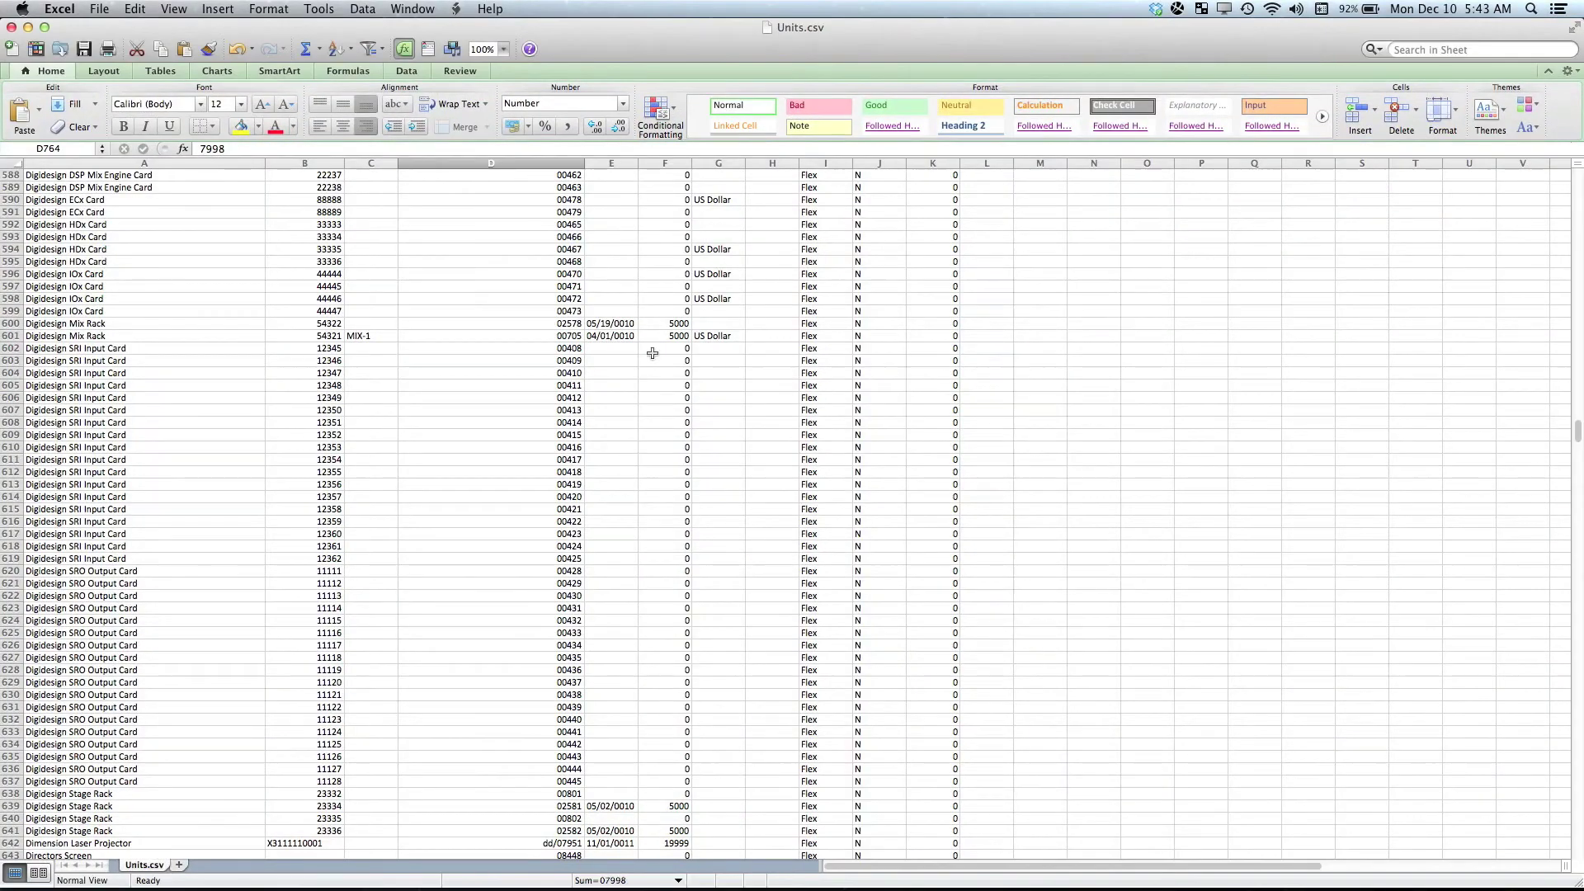
# Step: Browse the Units.csv unit rows, then lay out all open windows together
pyautogui.scroll(20, 309, 354)
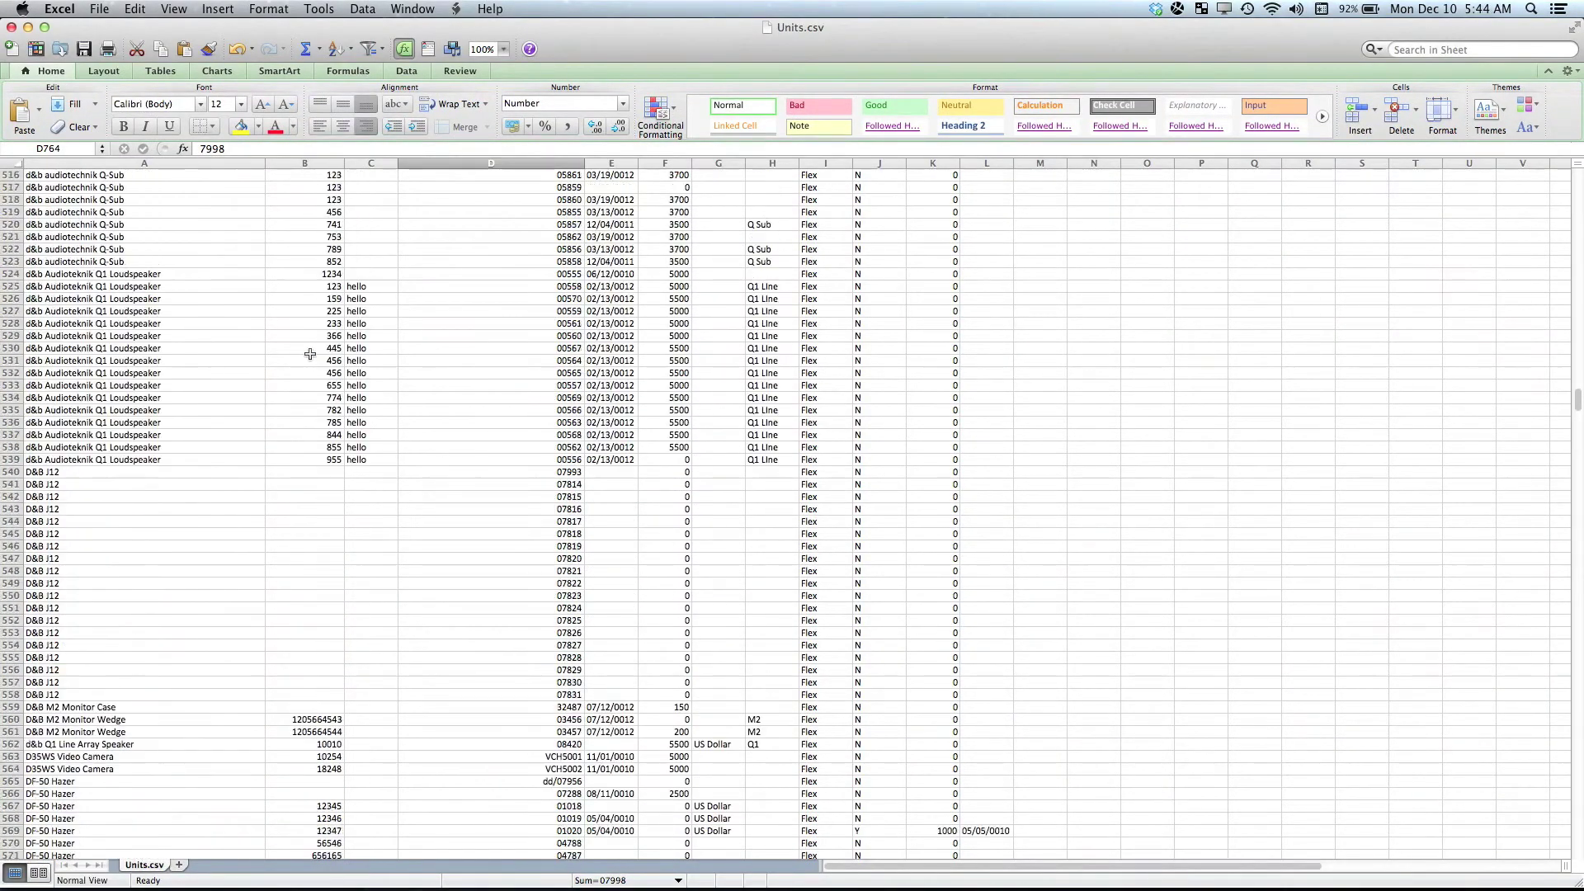
pyautogui.scroll(20, 309, 354)
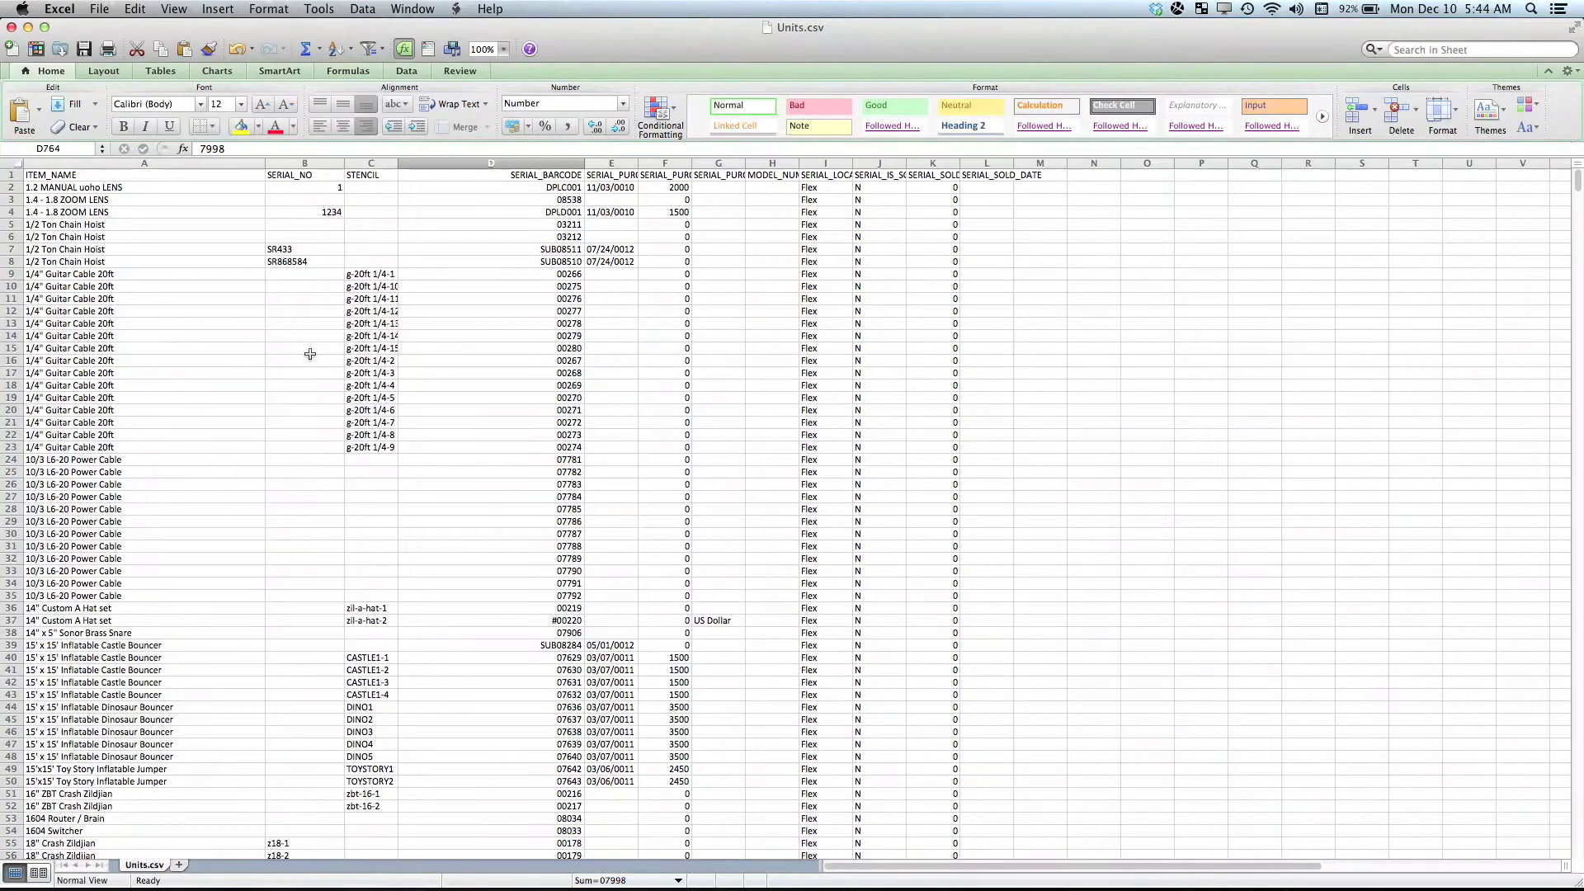
pyautogui.scroll(-7, 303, 614)
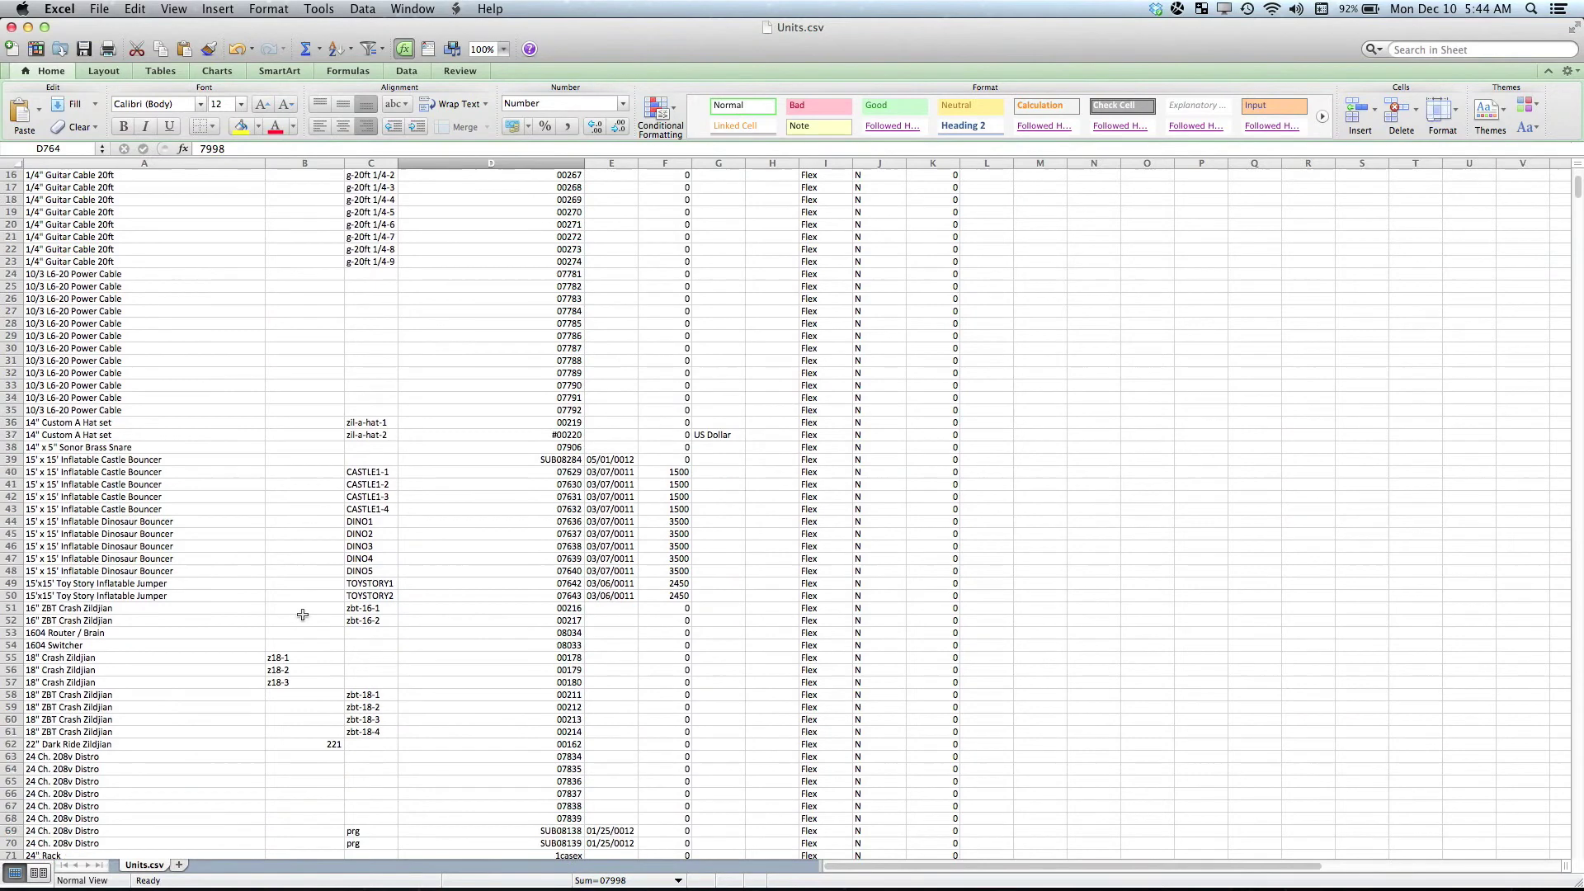
pyautogui.scroll(-2, 302, 615)
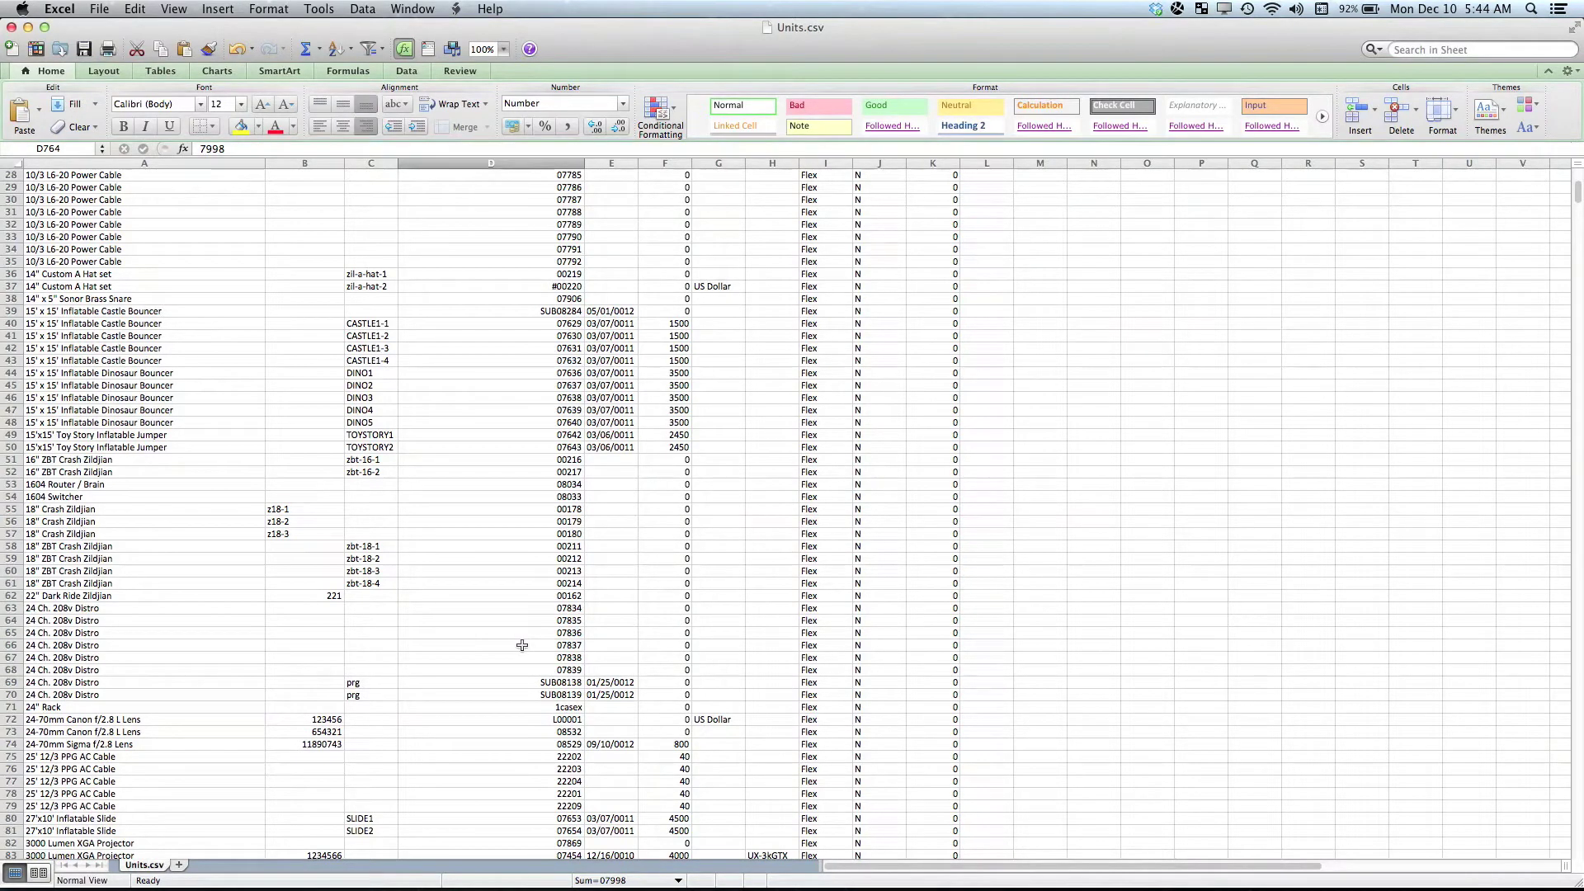
pyautogui.hotkey('ctrl', 'Up')
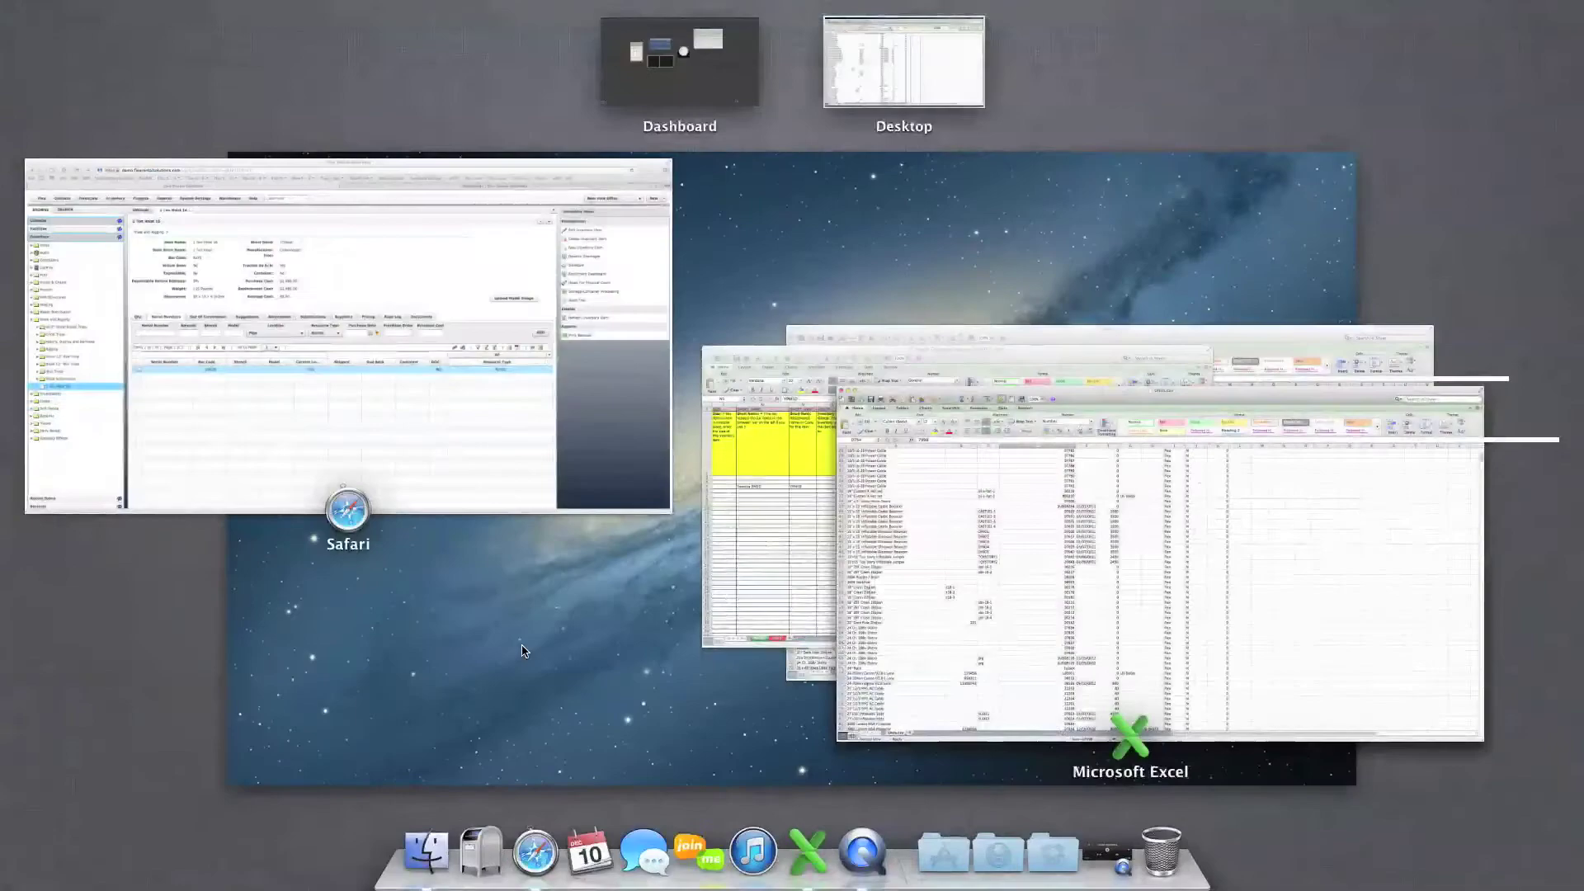
# Step: Bring the import template forward and scroll Models to the WEIGHT_UNIT, HEIGHT and WIDTH columns
pyautogui.click(980, 356)
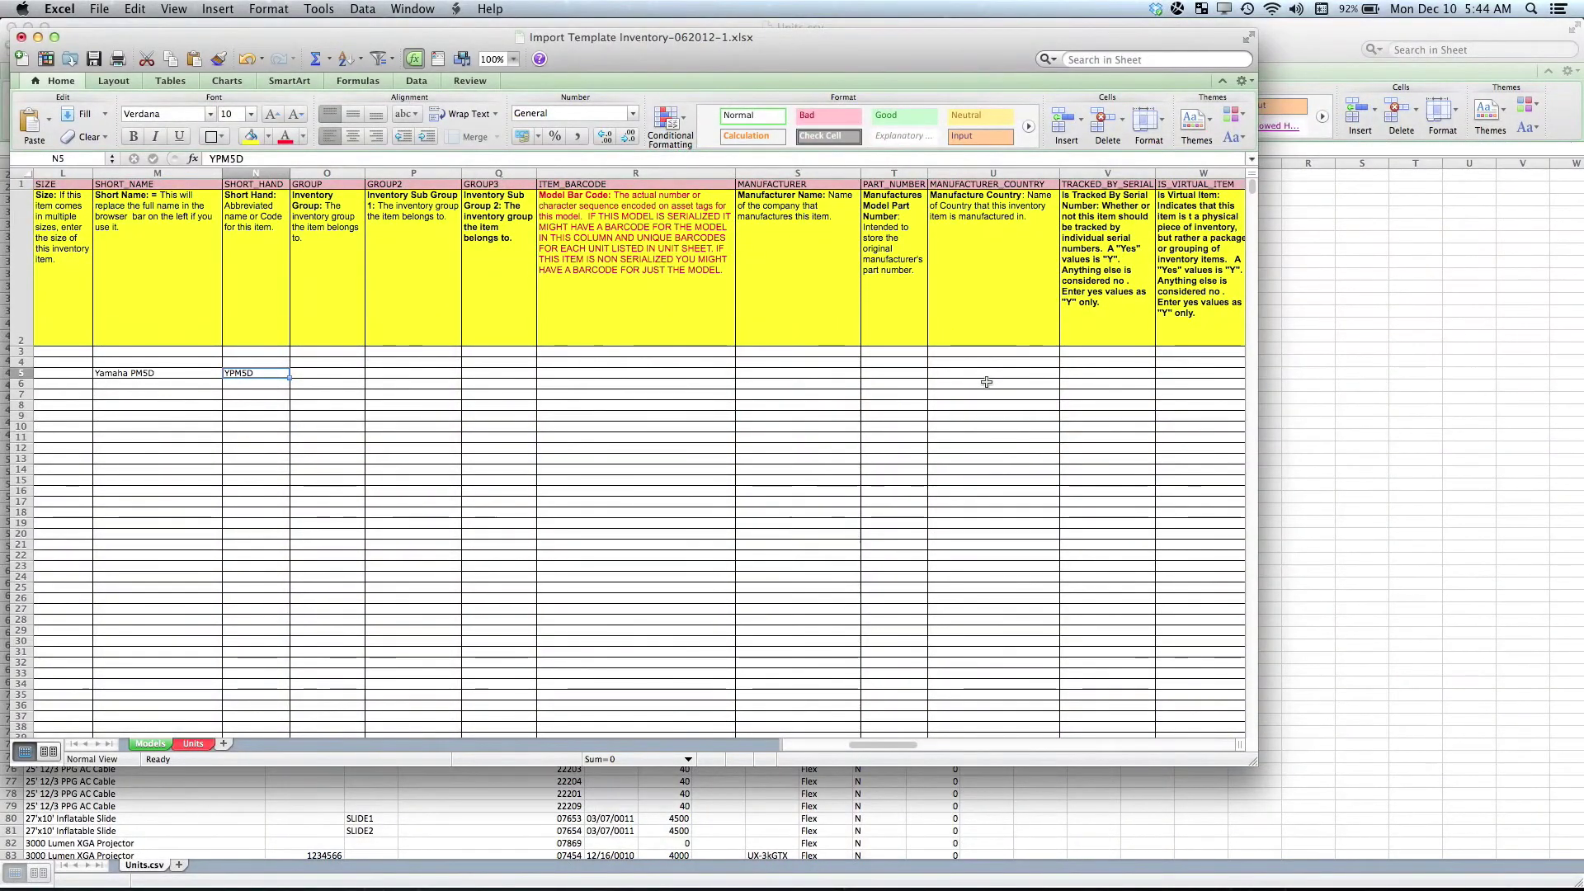
pyautogui.hscroll(3, 987, 382)
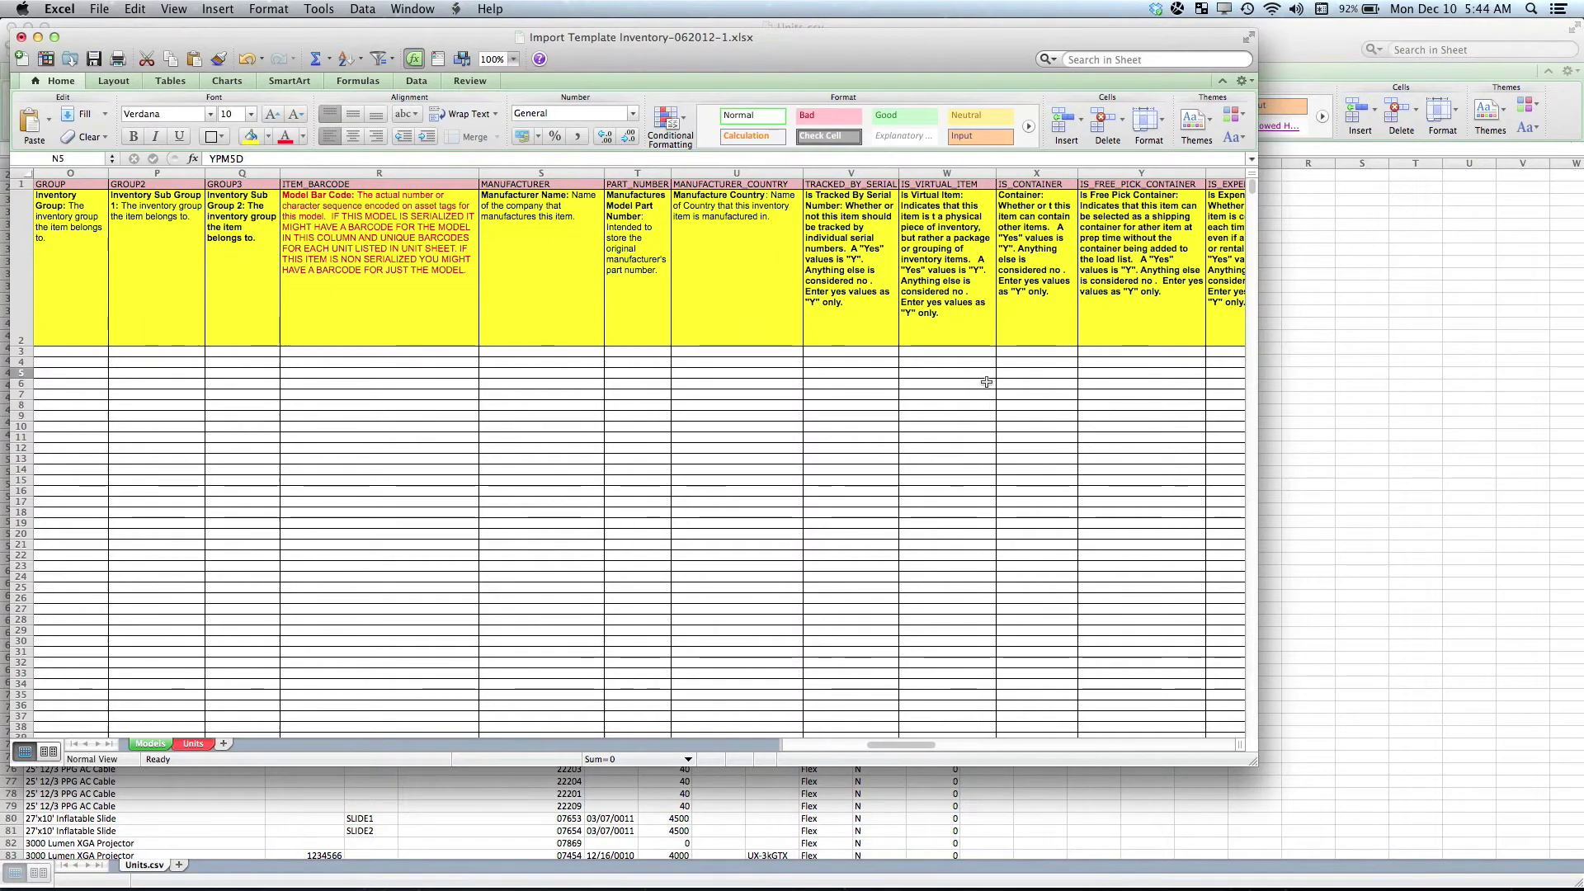
pyautogui.hscroll(1, 987, 381)
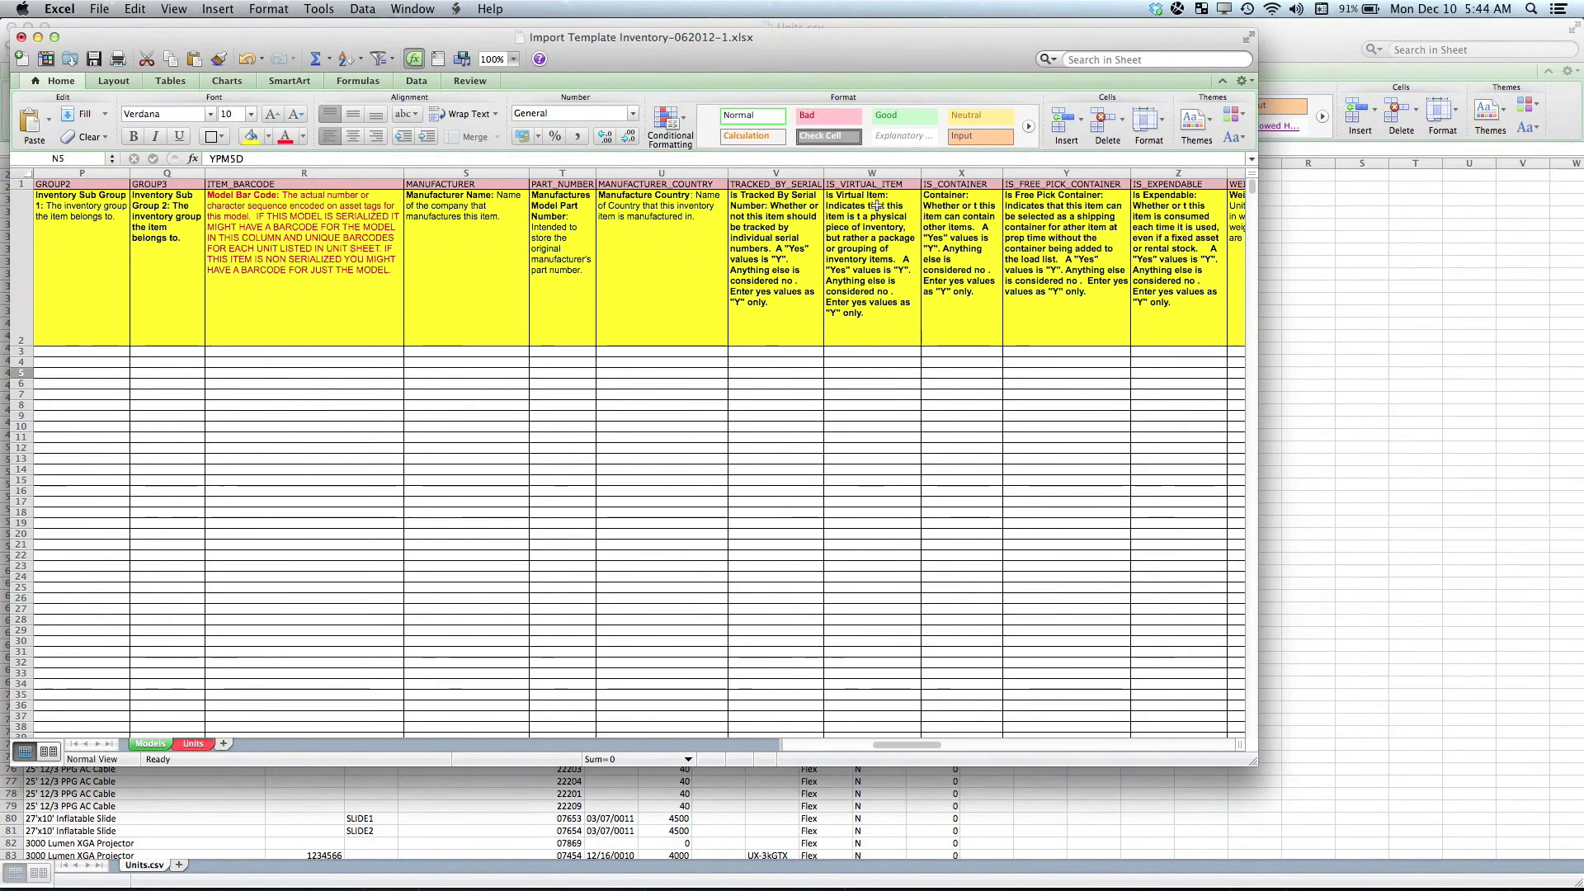
pyautogui.hscroll(1, 940, 233)
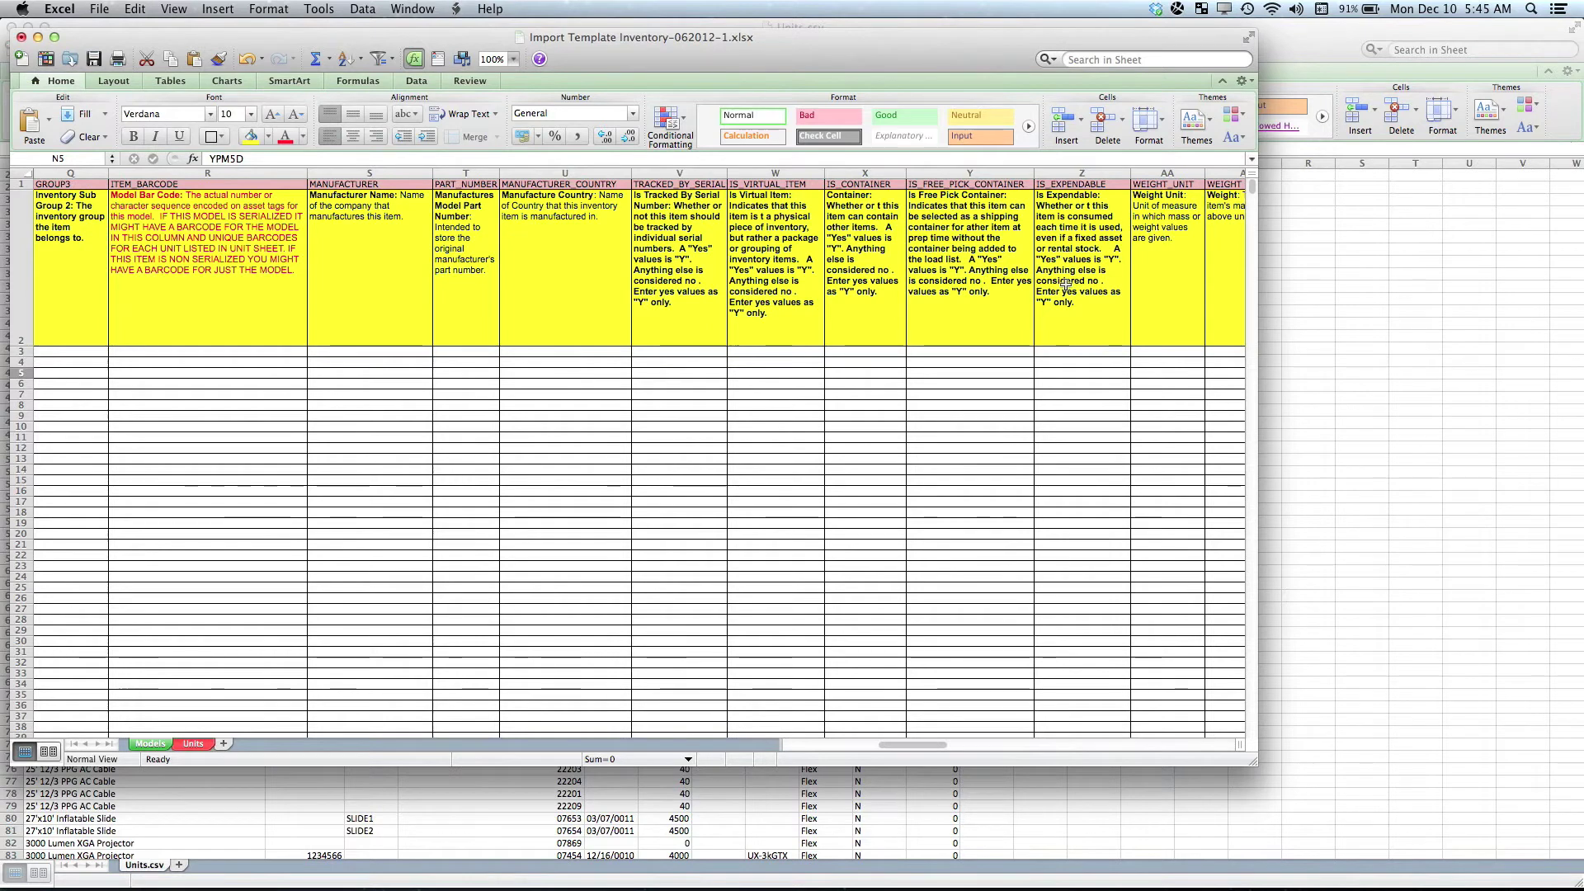
pyautogui.hscroll(1, 1121, 288)
pyautogui.hscroll(2, 1121, 289)
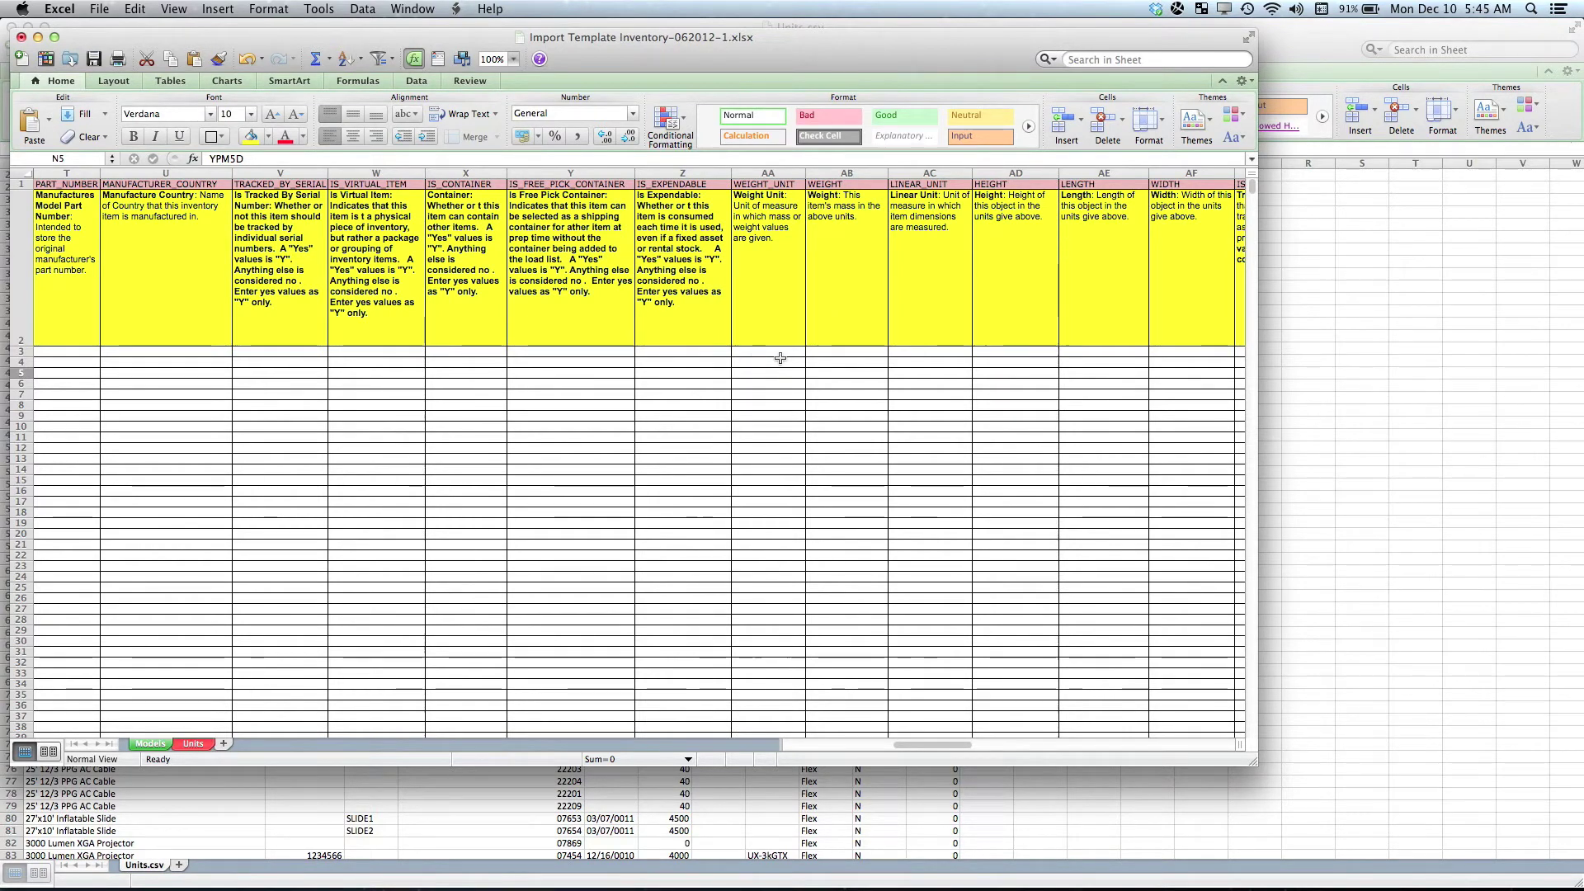
pyautogui.click(820, 350)
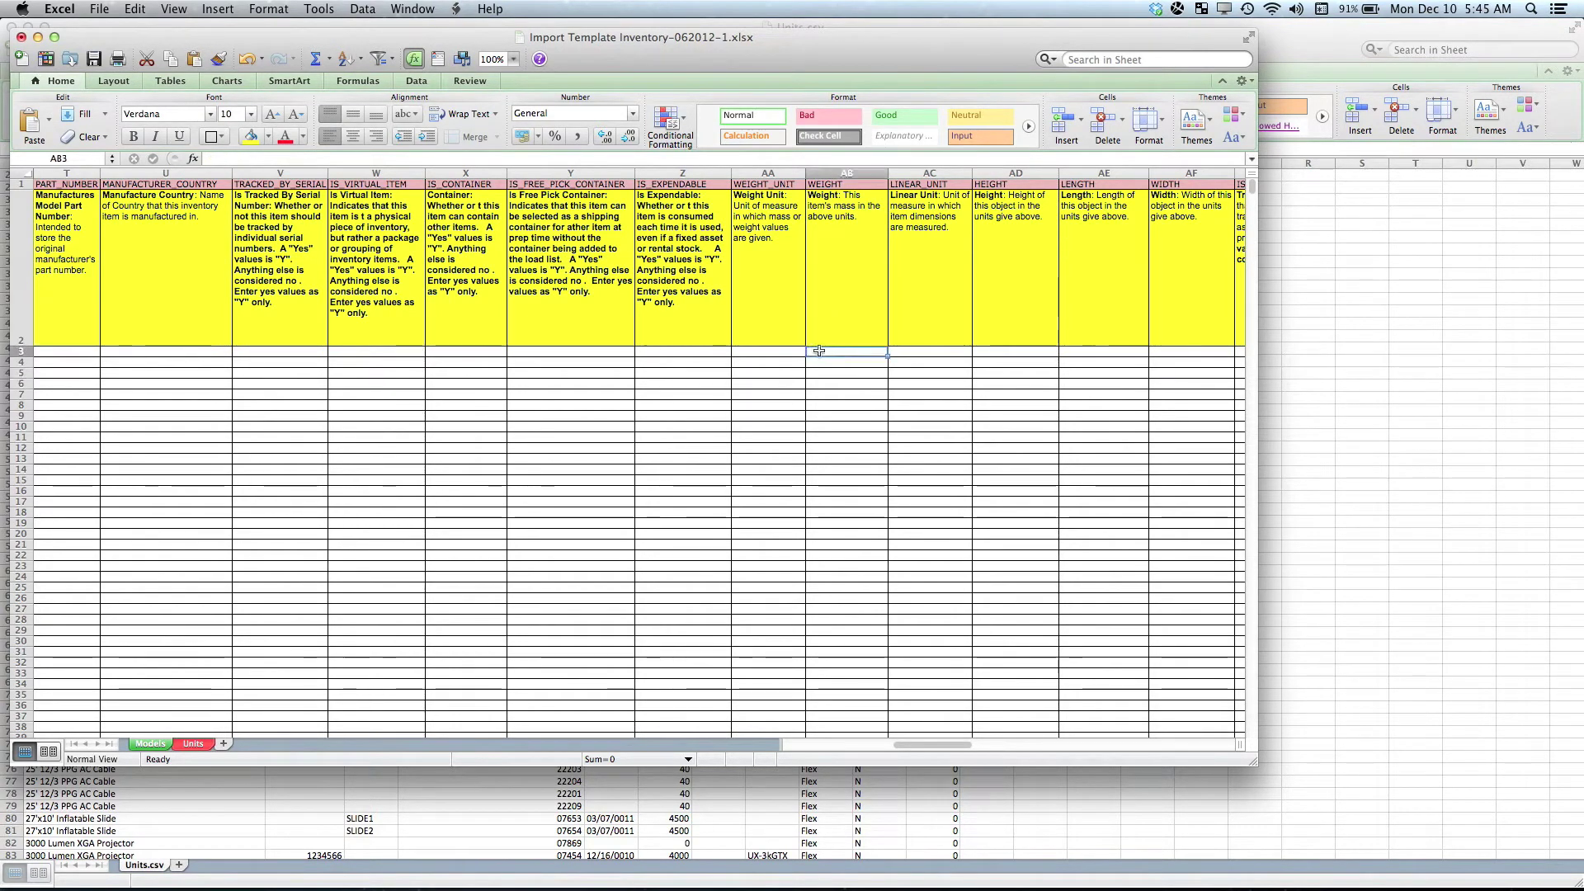
pyautogui.click(907, 351)
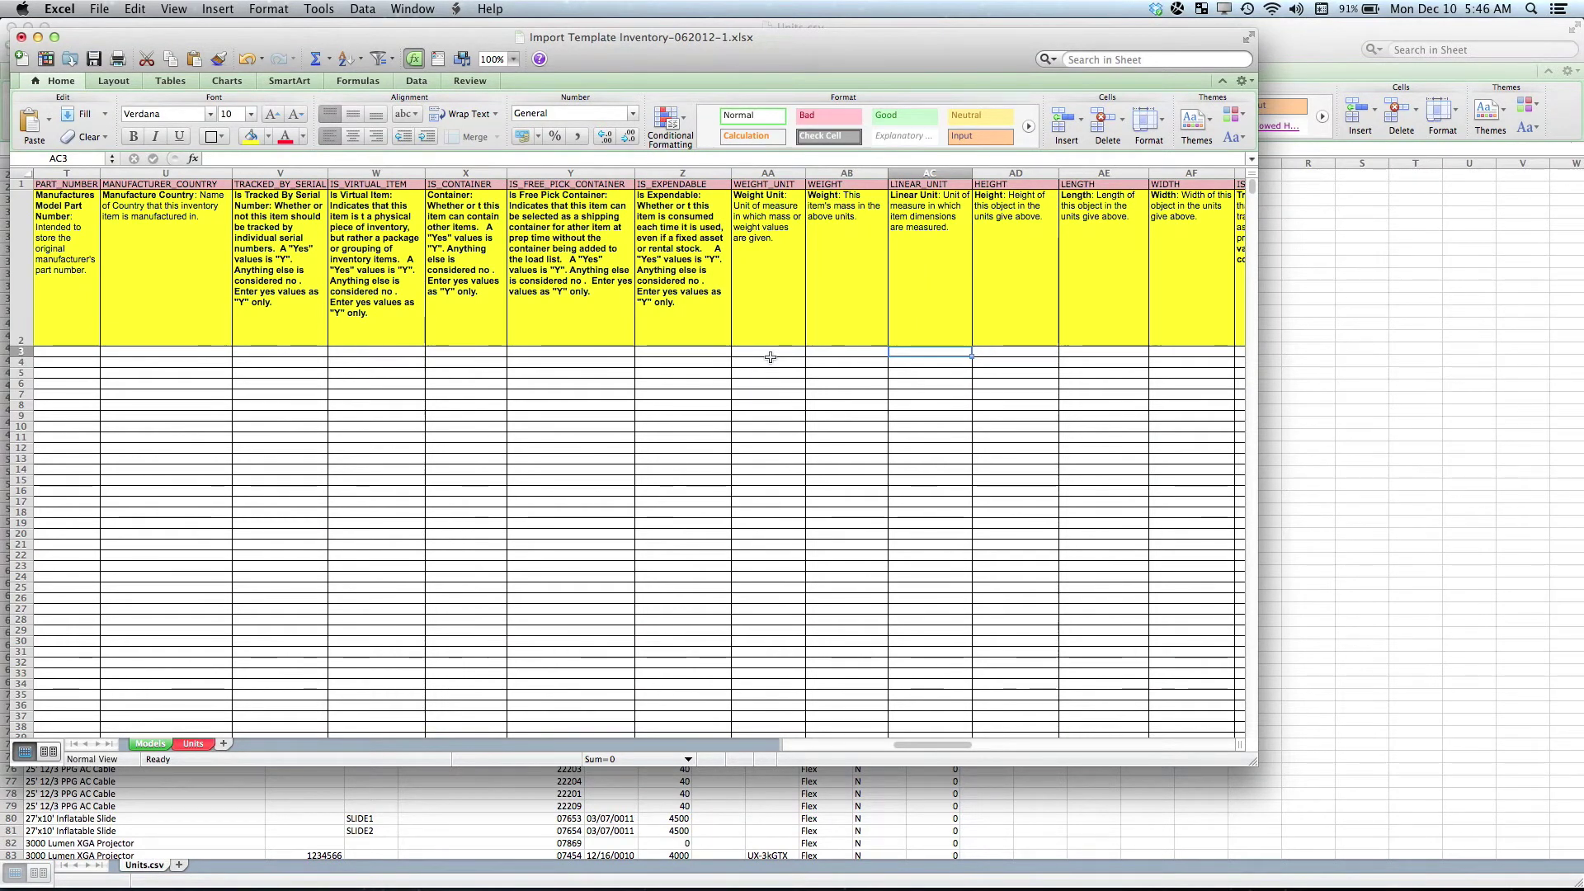
pyautogui.hscroll(2, 769, 356)
pyautogui.hscroll(2, 770, 356)
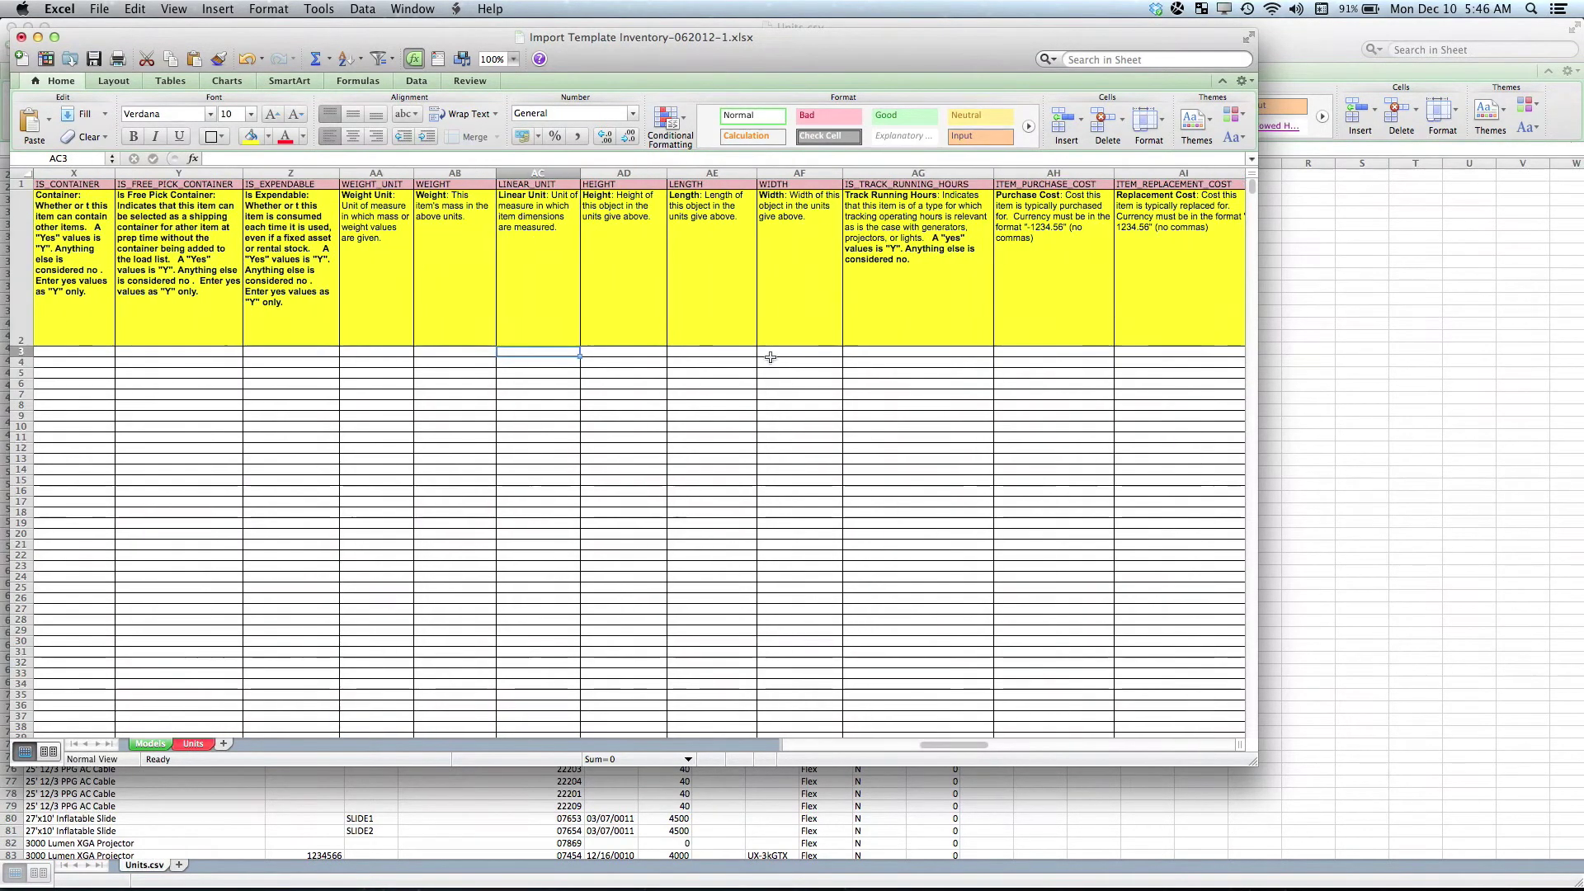
pyautogui.hscroll(1, 770, 356)
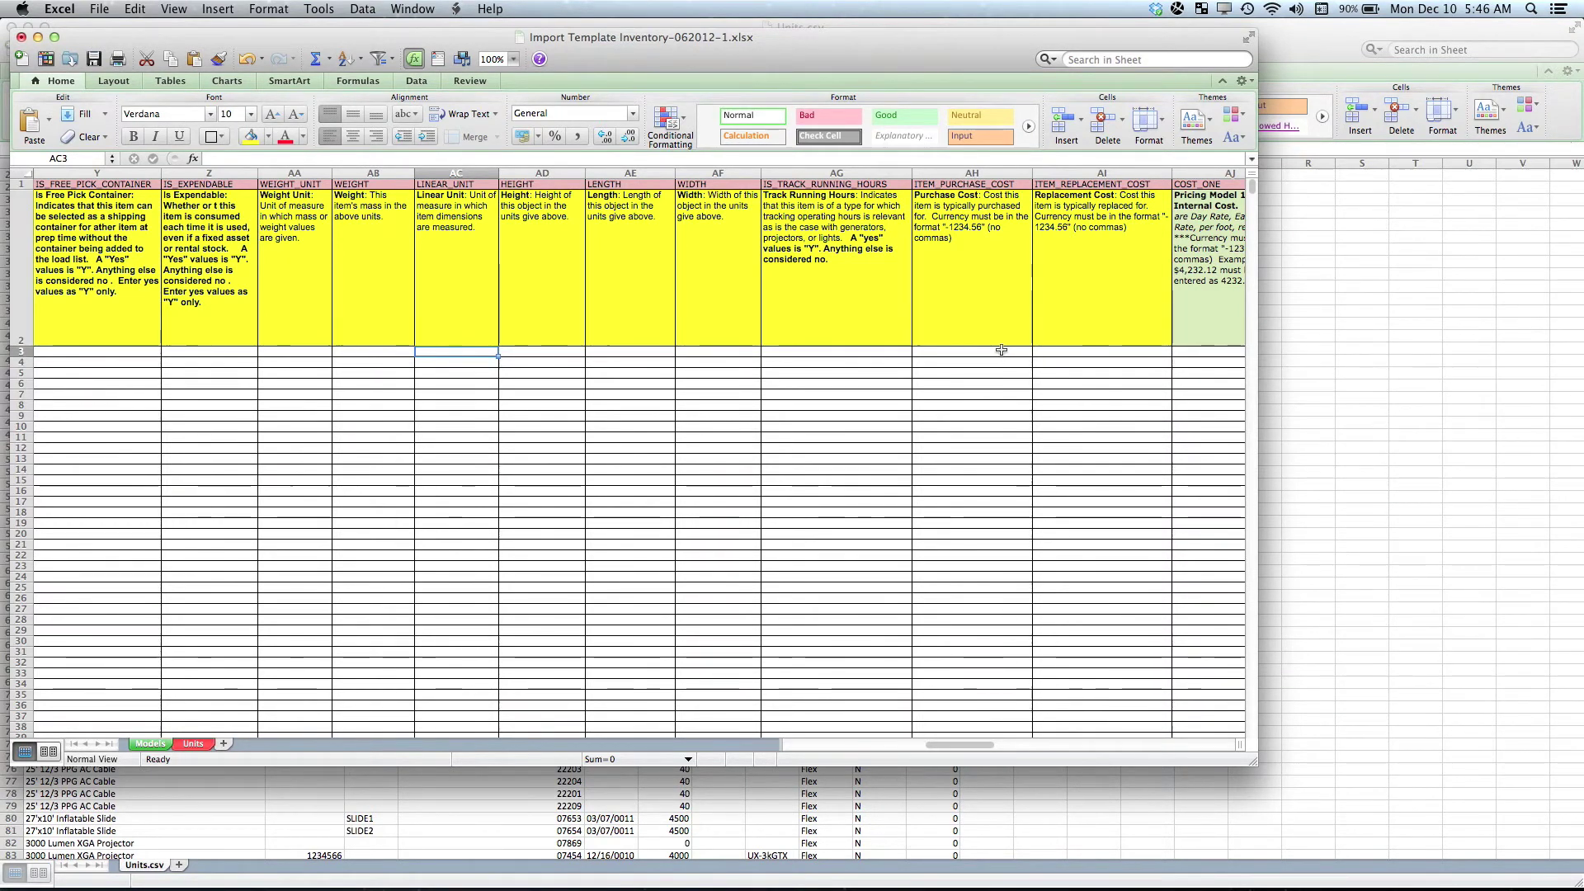
pyautogui.hscroll(5, 1001, 350)
# Step: Enter COST_ONE 100 and PRICE_ONE 450 in row 5 for the Yamaha PM5D model
pyautogui.hscroll(5, 1000, 350)
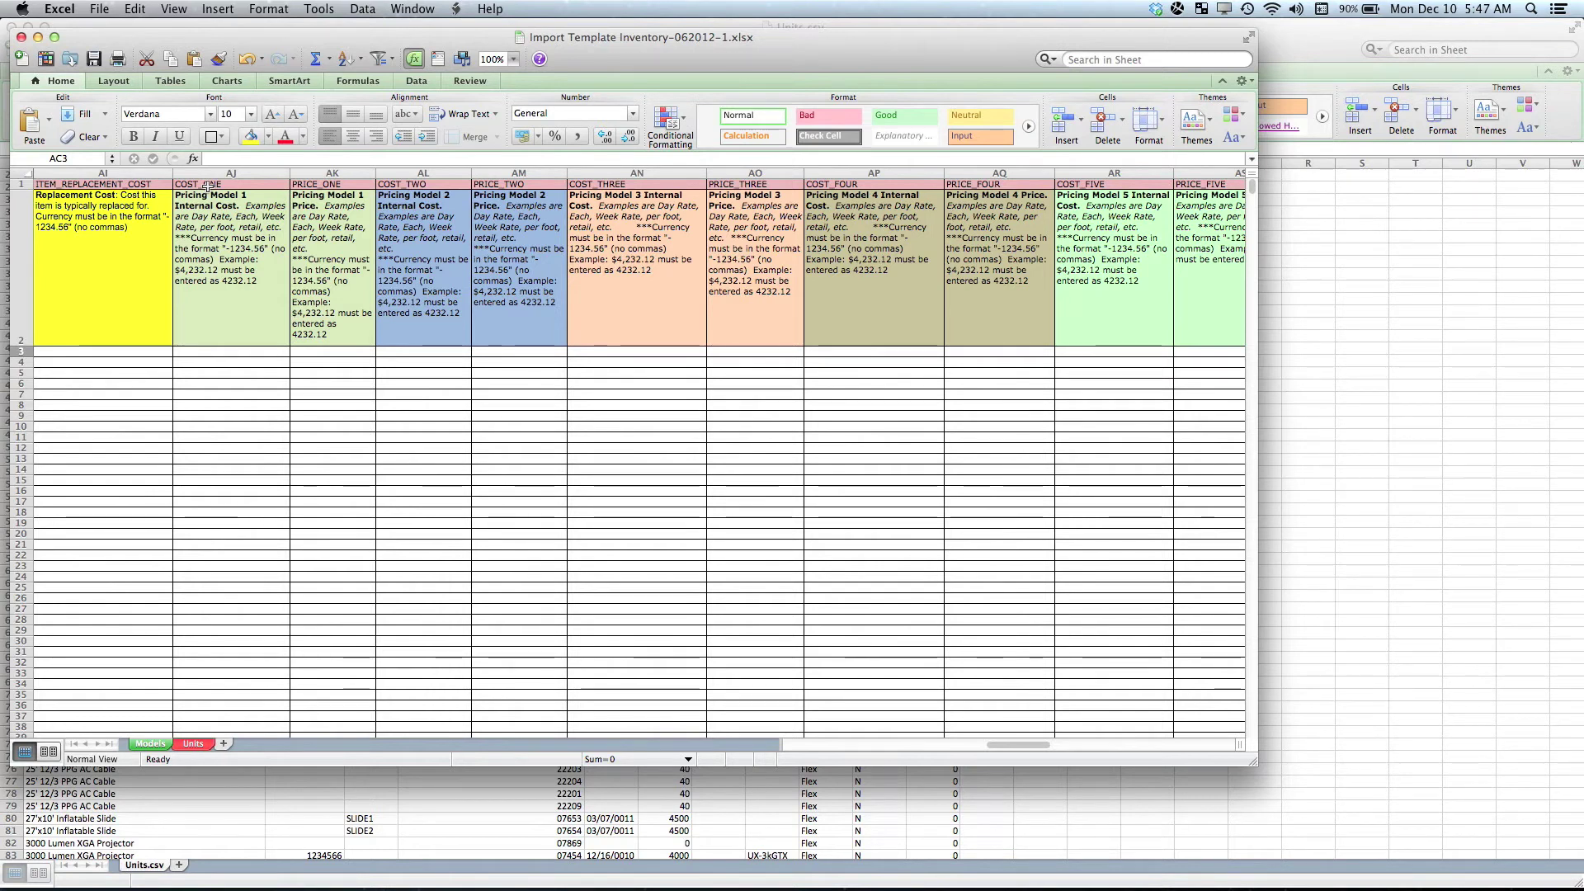
pyautogui.click(185, 377)
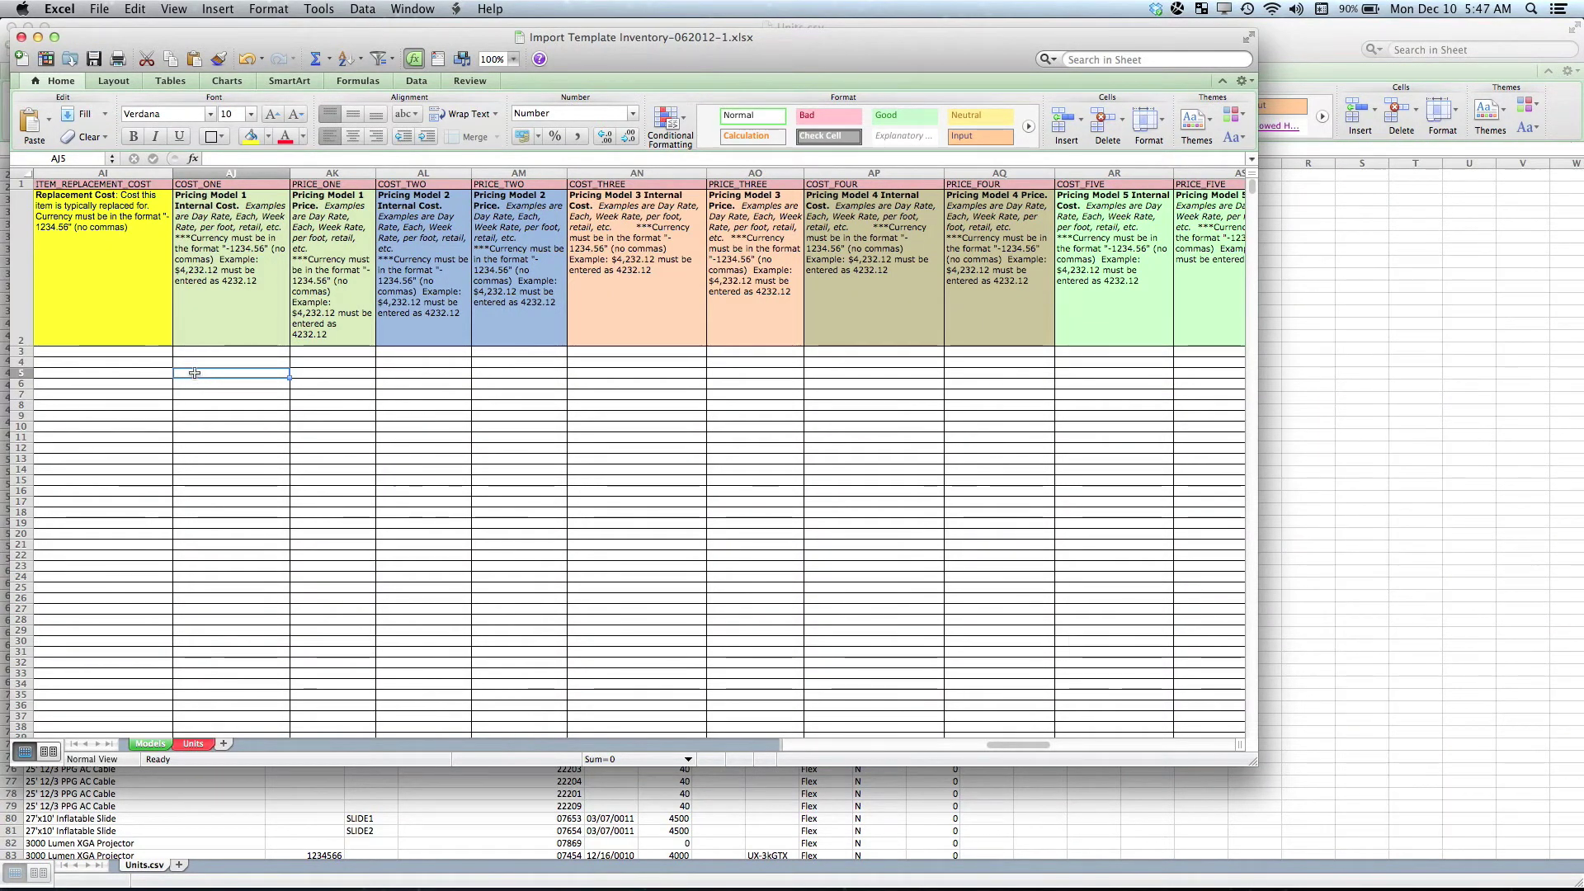
pyautogui.write('100')
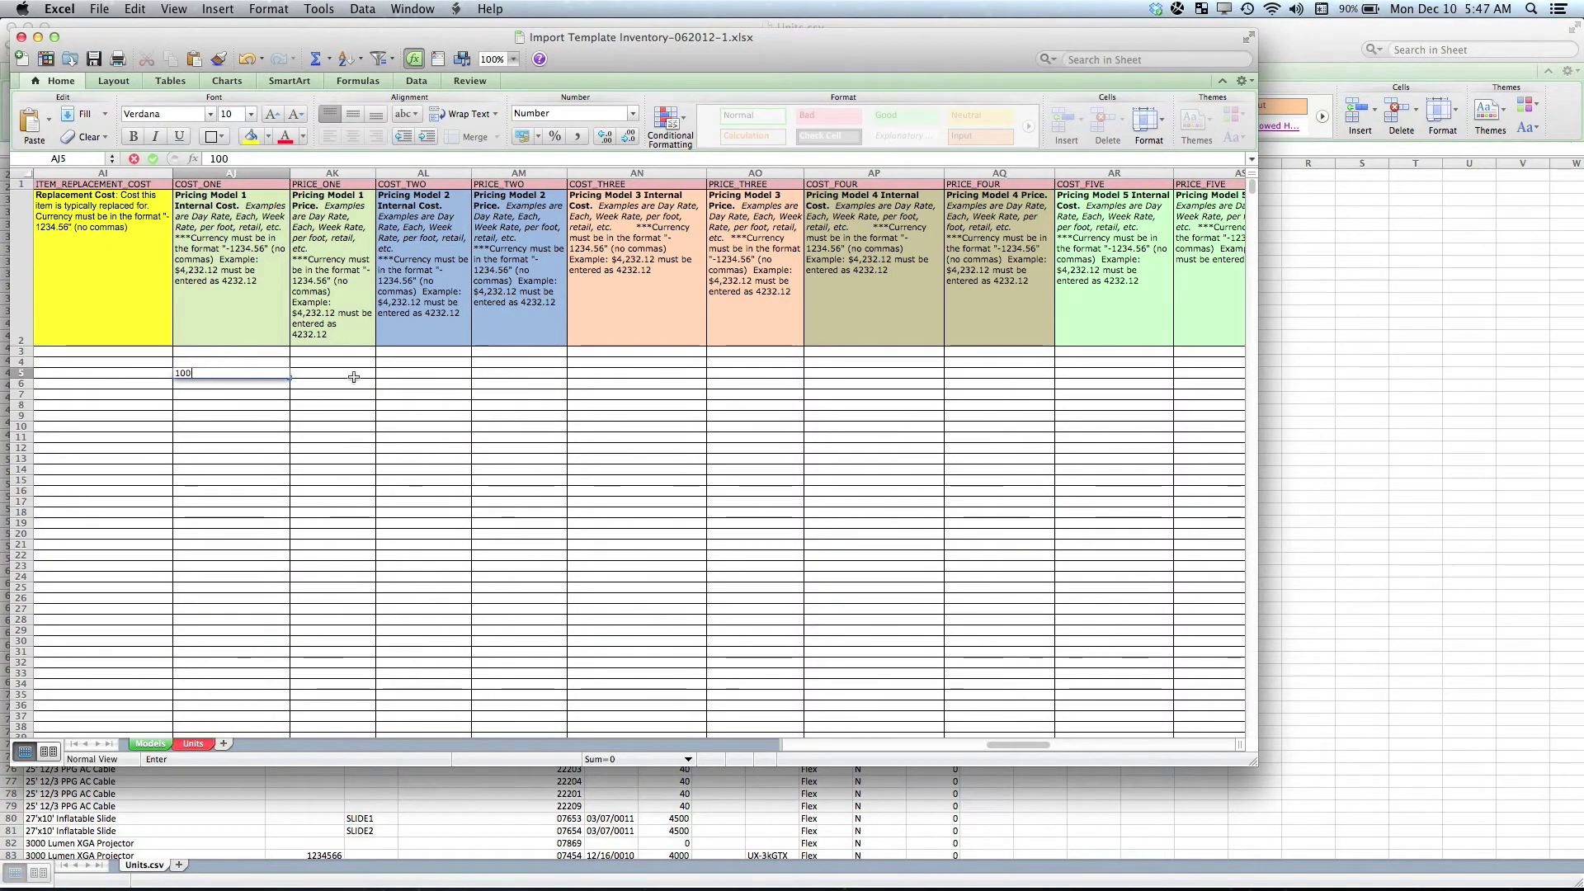
pyautogui.click(353, 379)
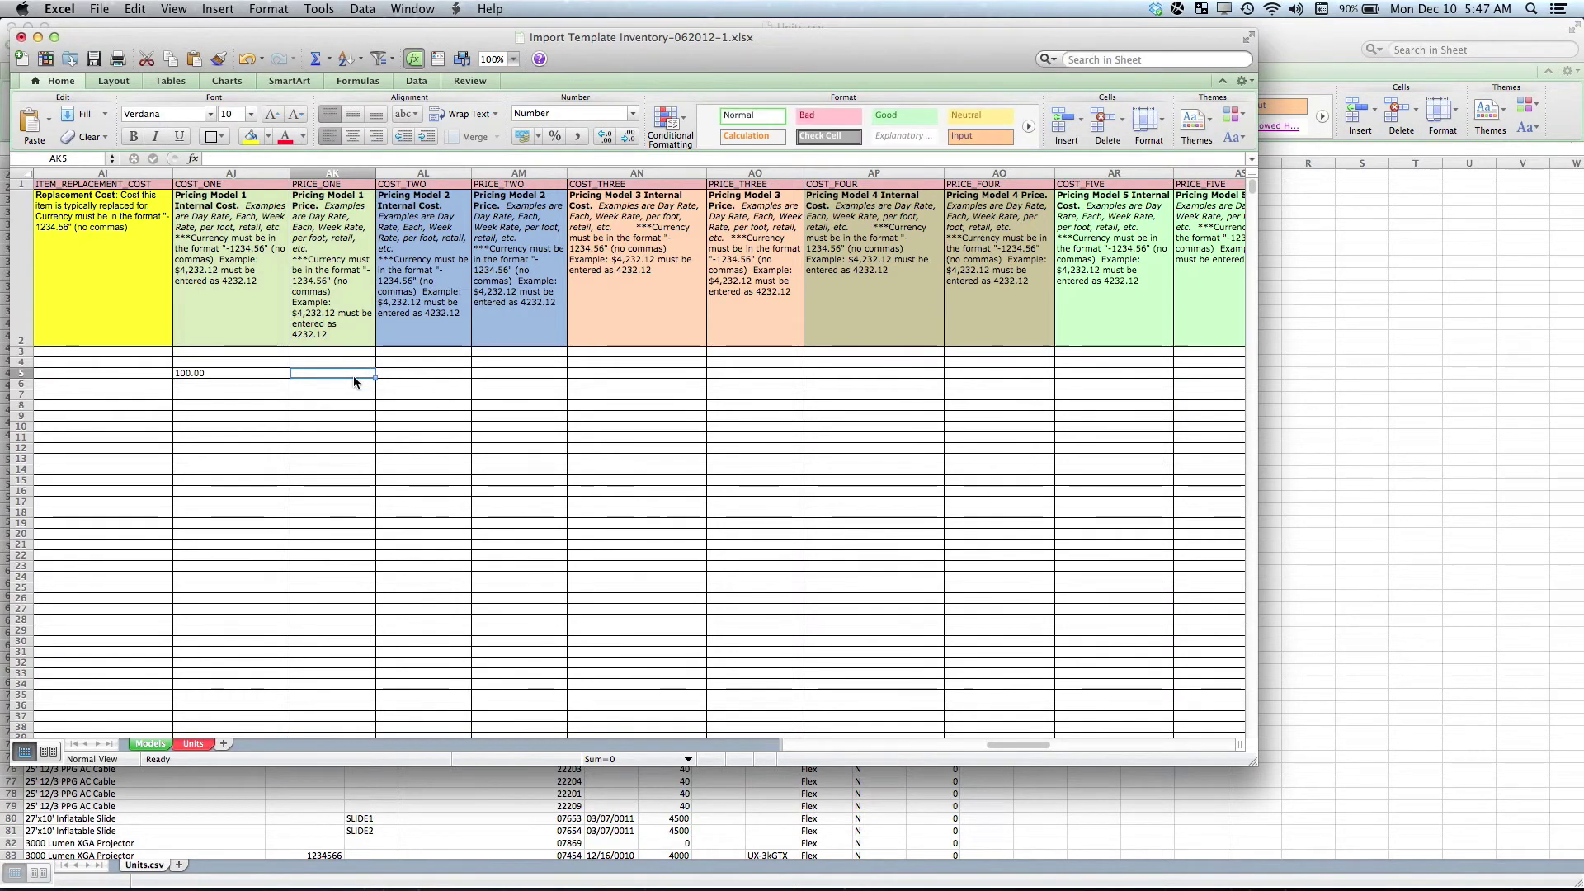
pyautogui.write('450')
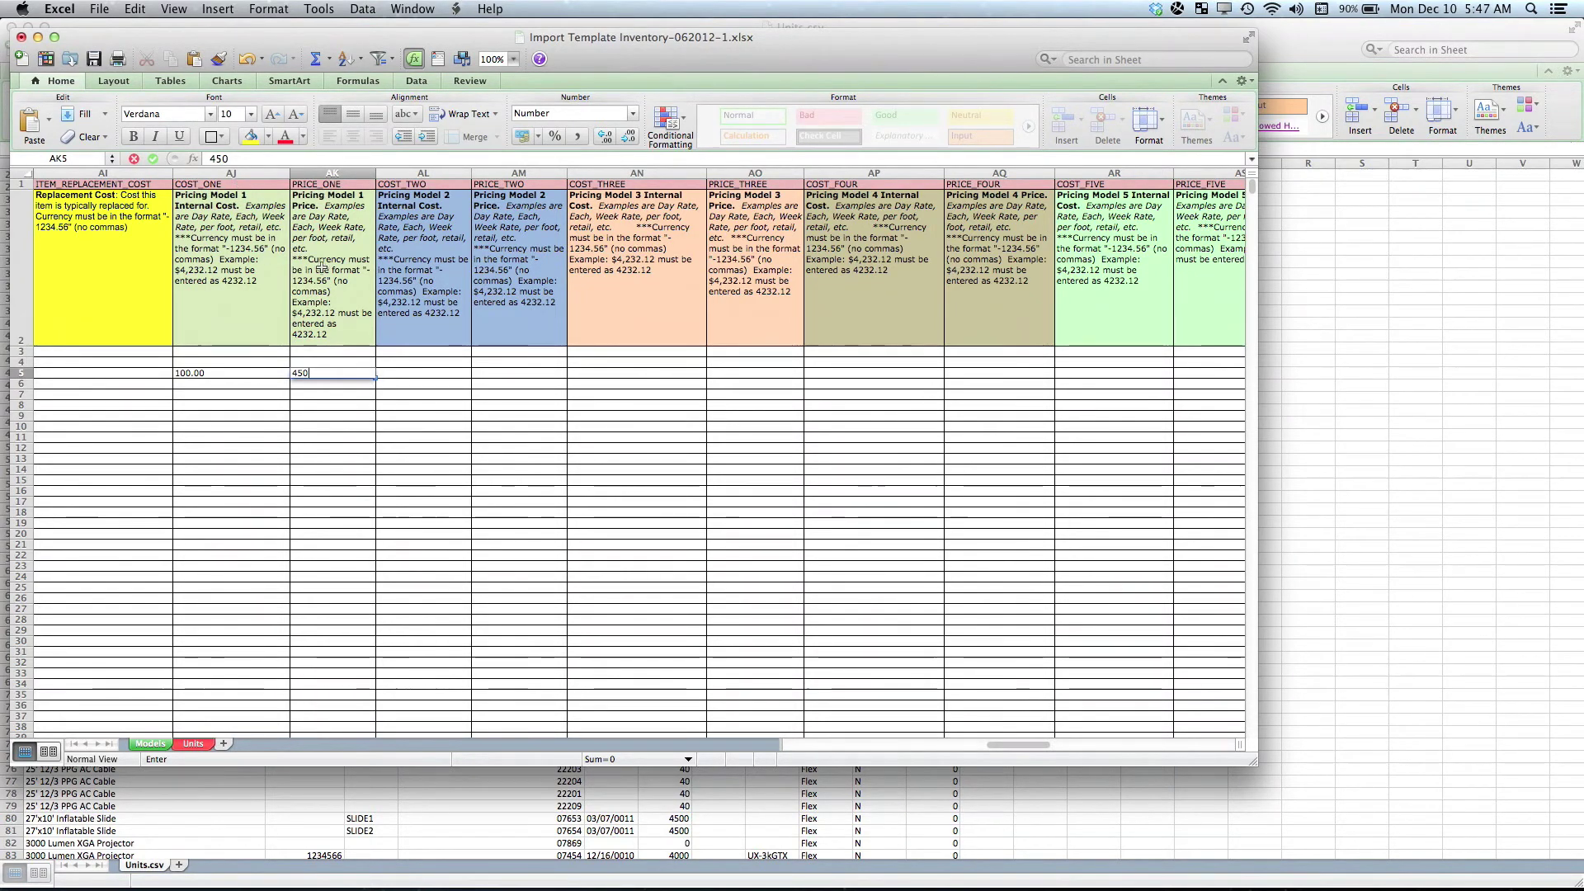
pyautogui.hscroll(-15, 303, 346)
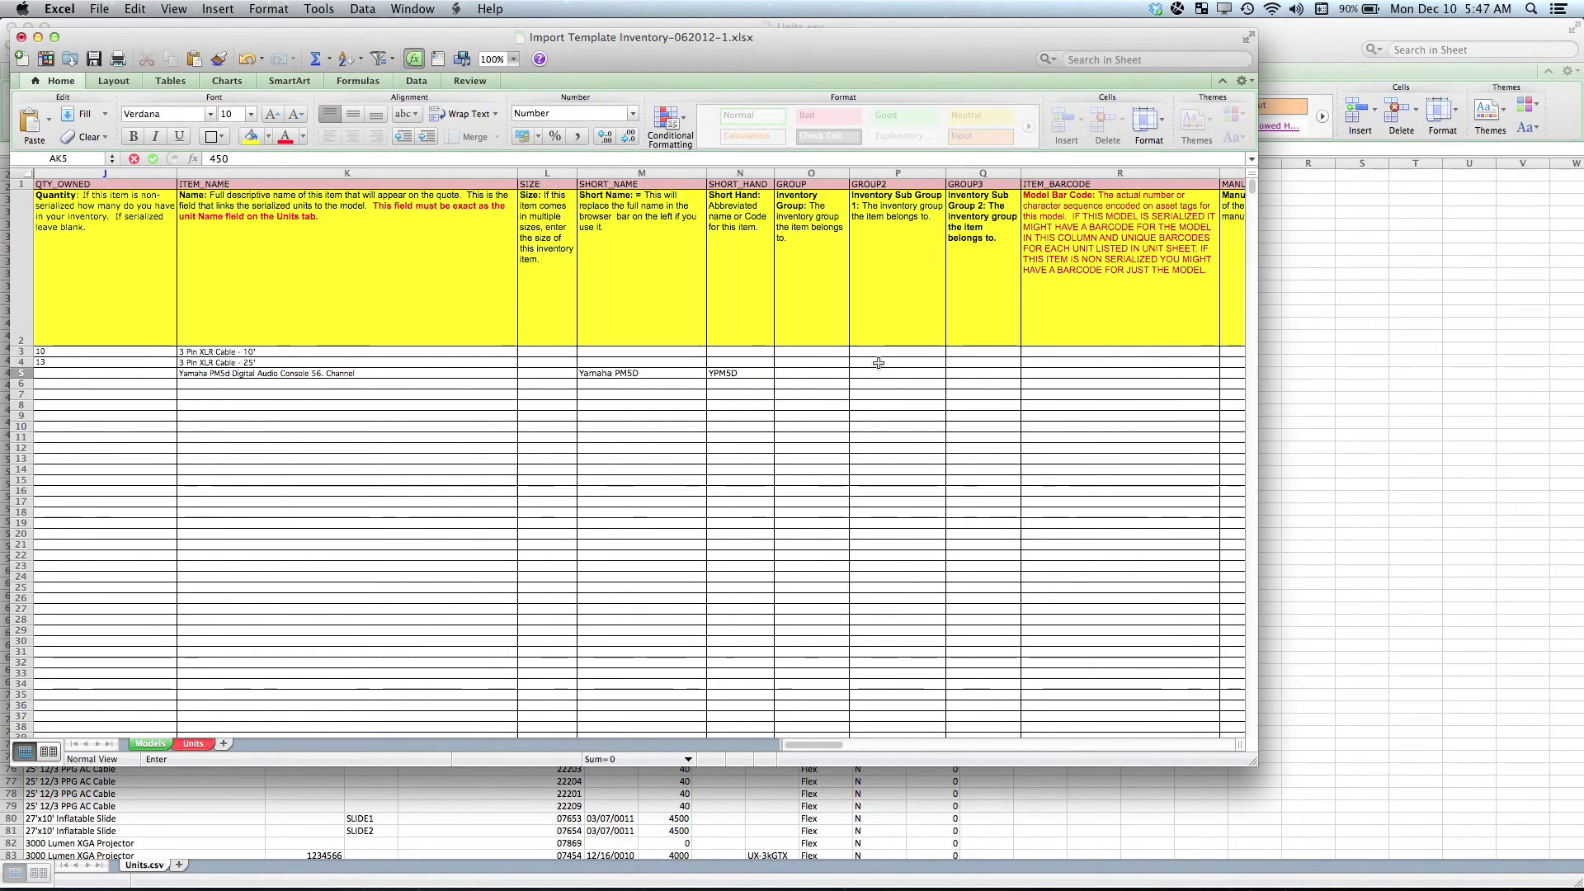
pyautogui.hscroll(15, 905, 371)
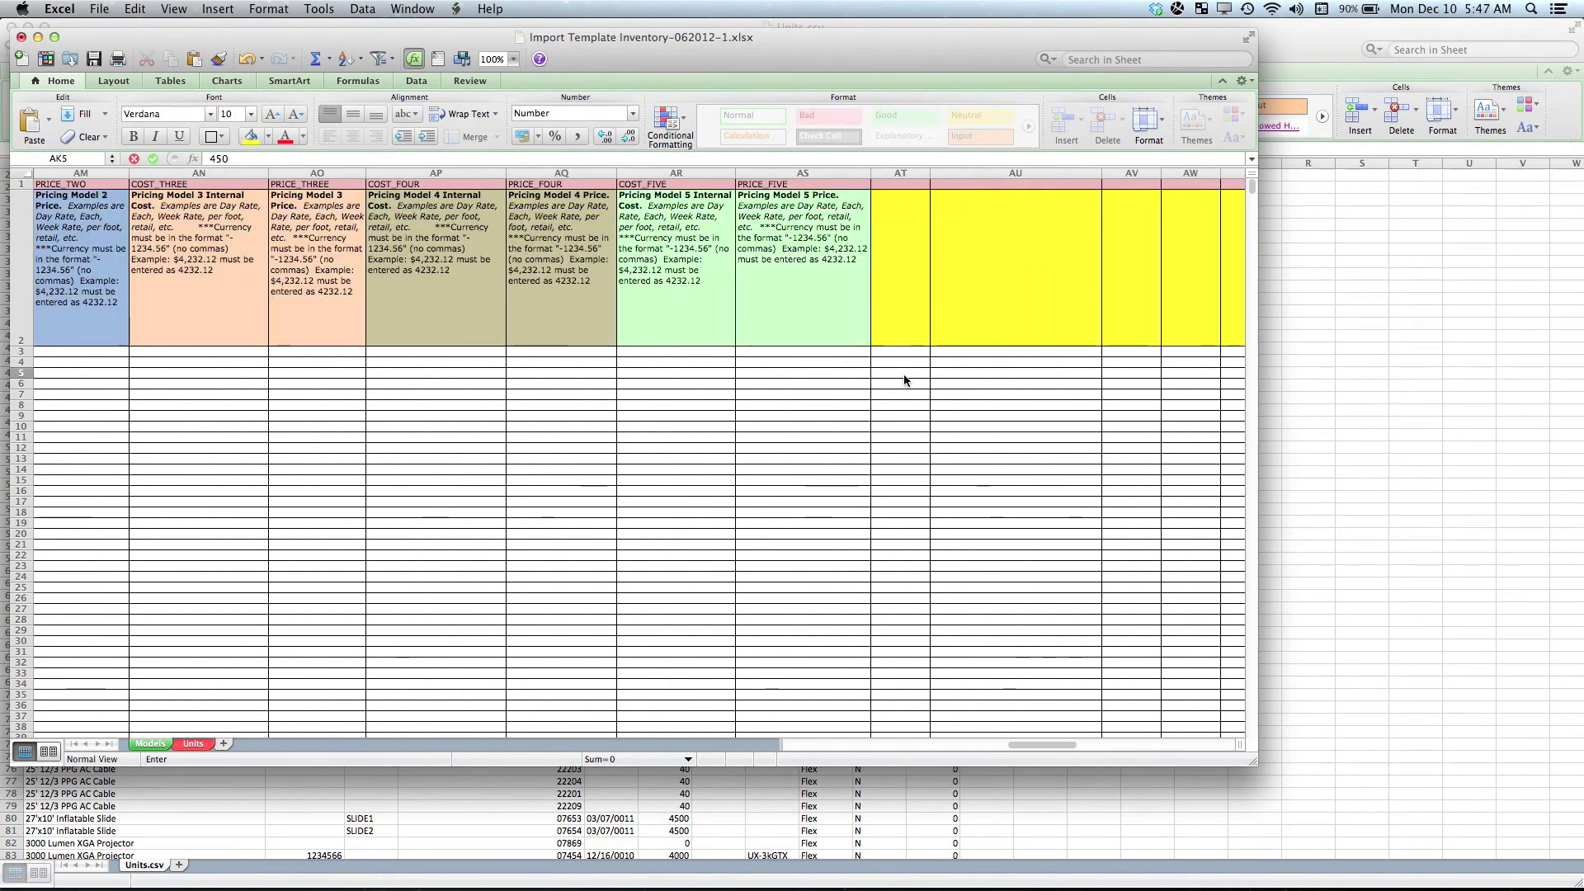
pyautogui.hscroll(-5, 905, 380)
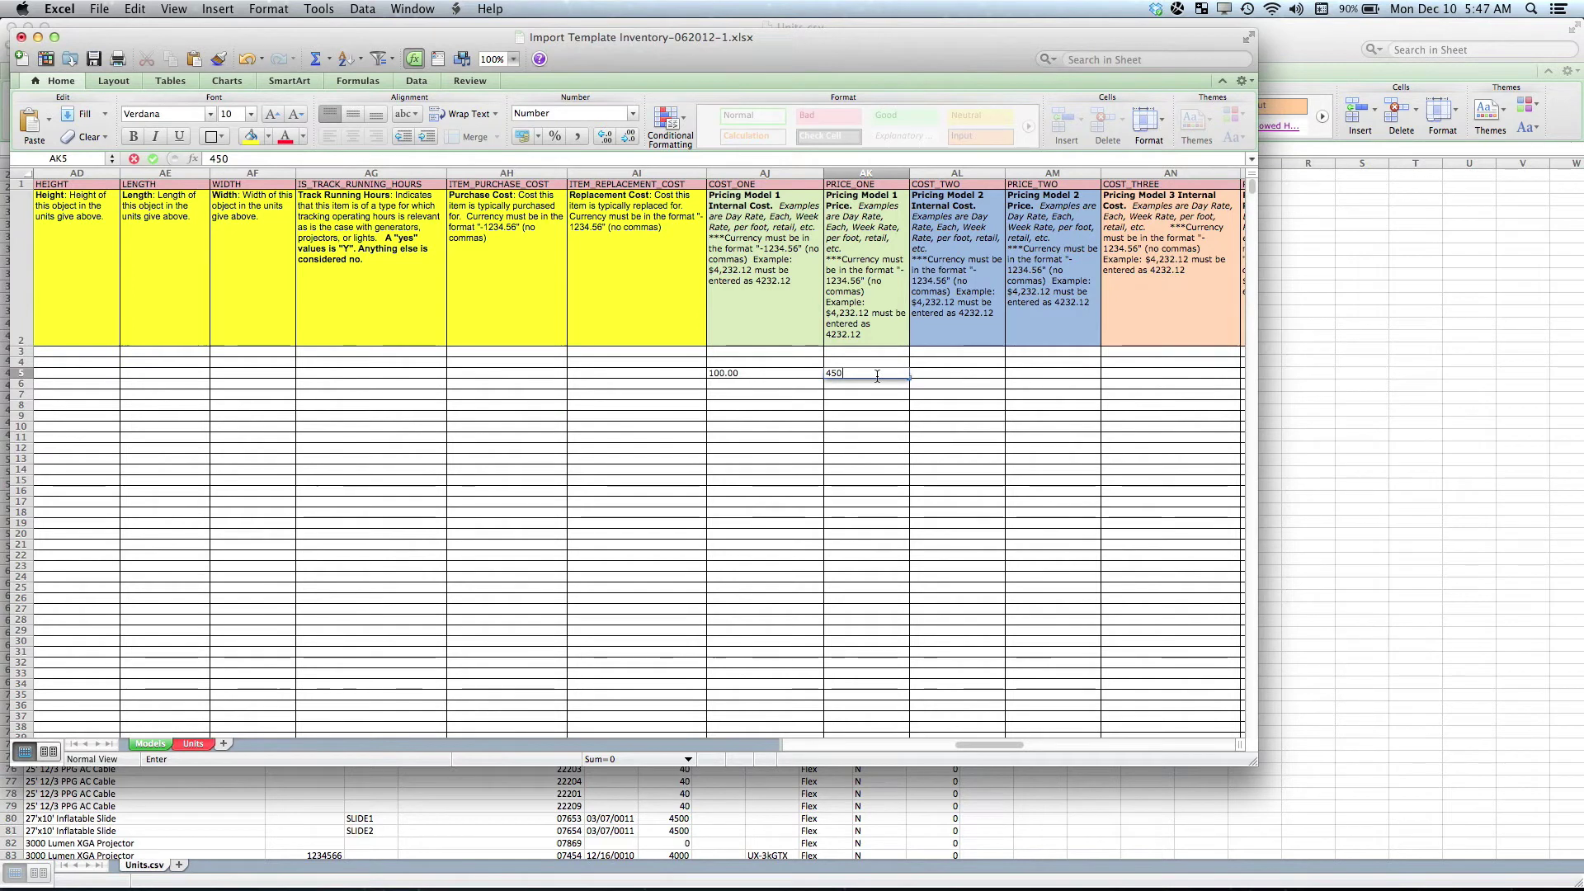
pyautogui.click(789, 185)
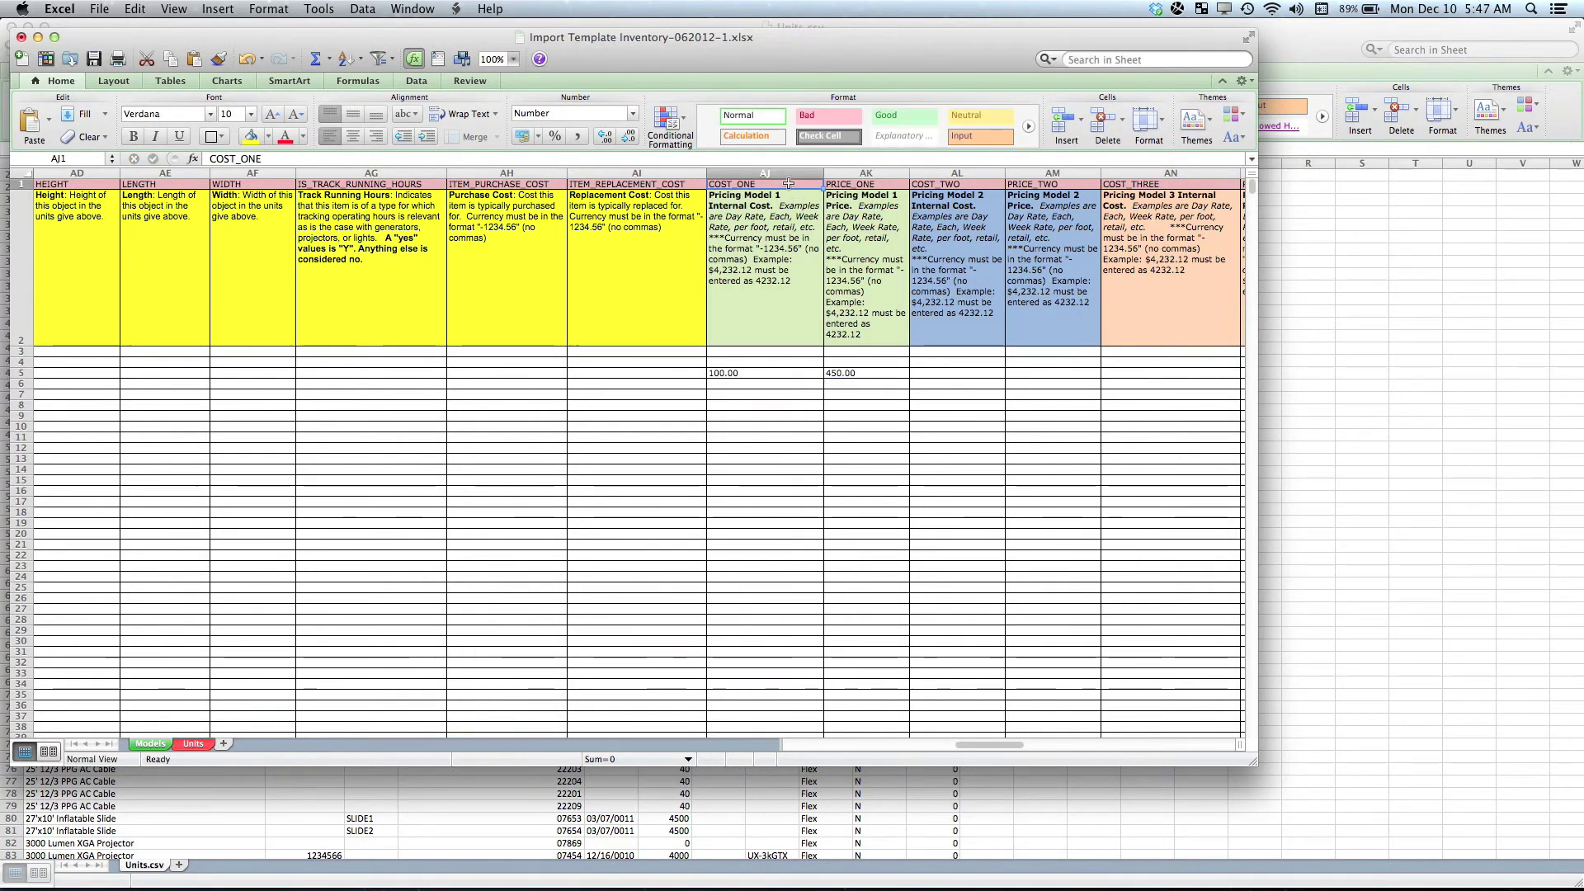
# Step: Type 'Day Cost' over the COST_ONE heading in cell AJ1
pyautogui.write('Day C')
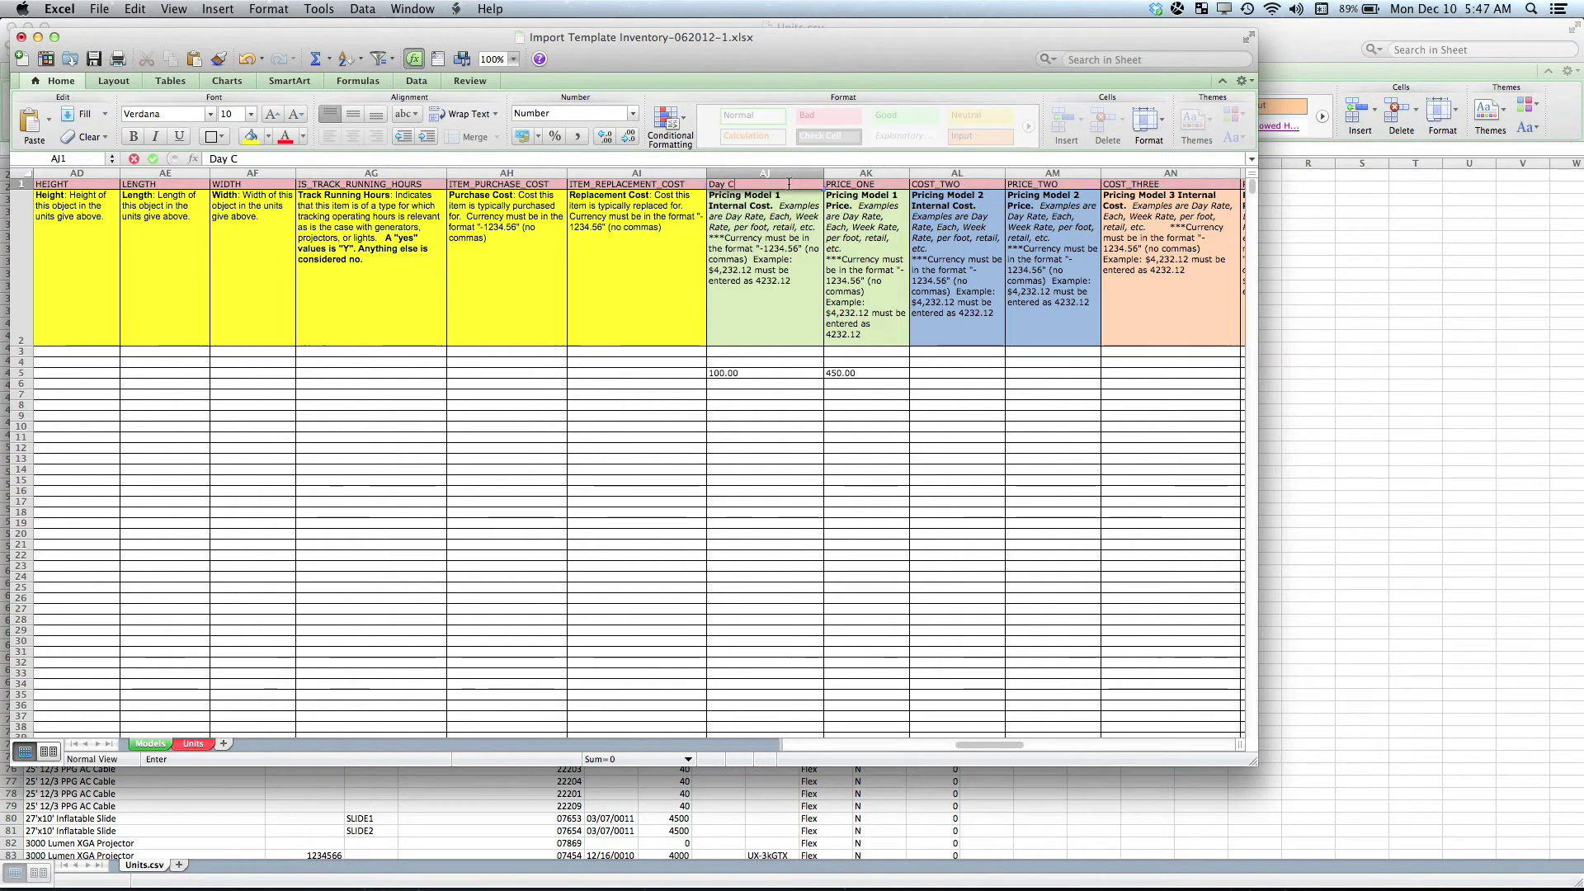
pyautogui.write('ost')
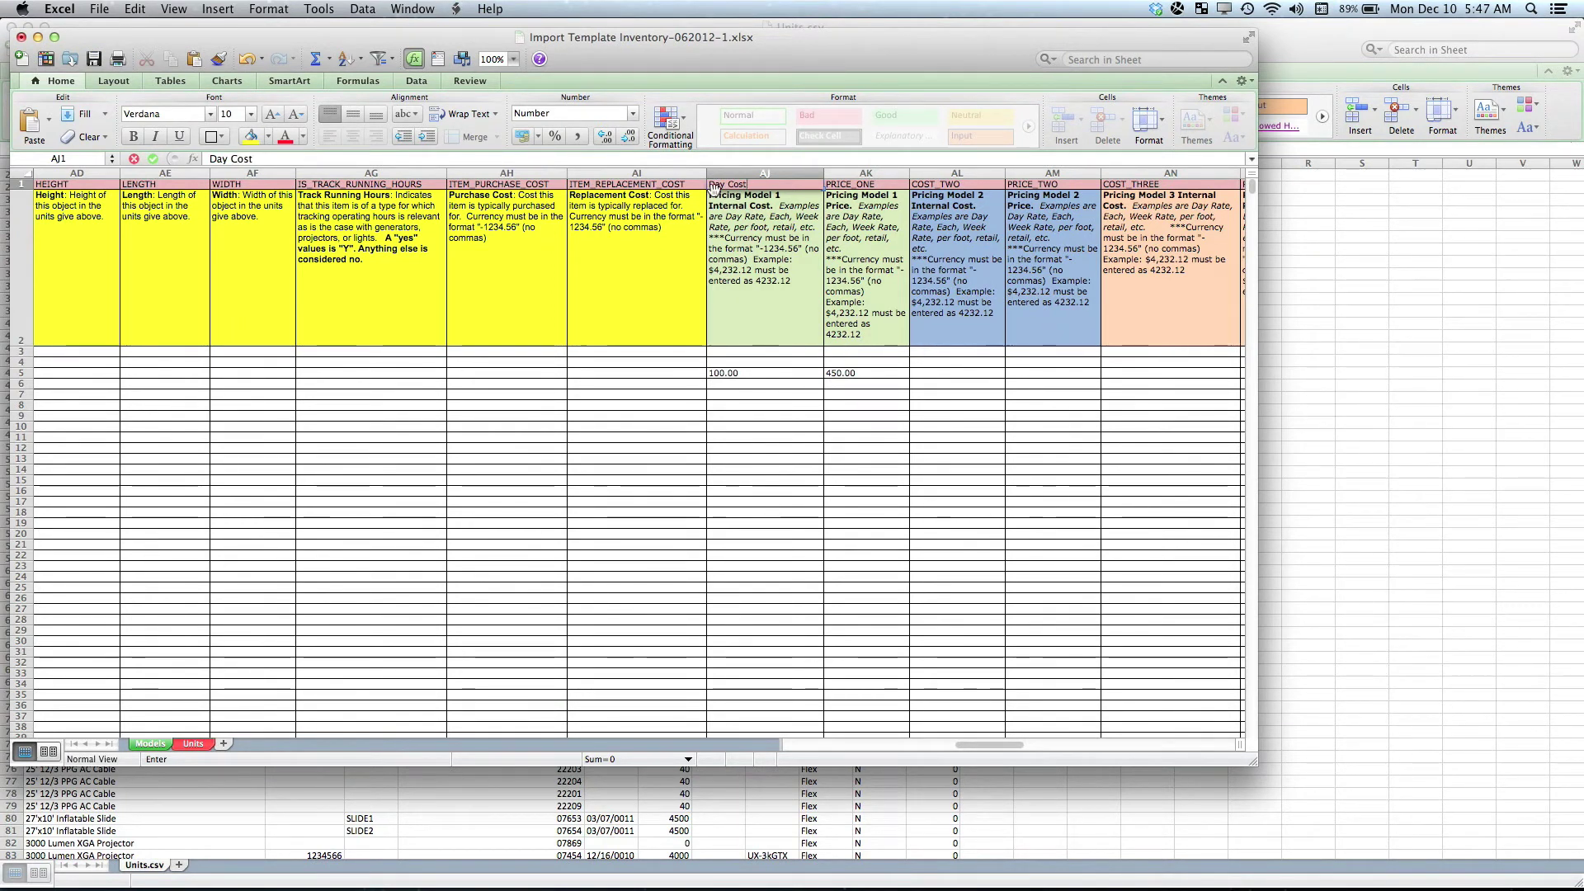
# Step: Switch to the Units sheet, read its column notes, and shift the window to reveal Units.csv
pyautogui.click(195, 741)
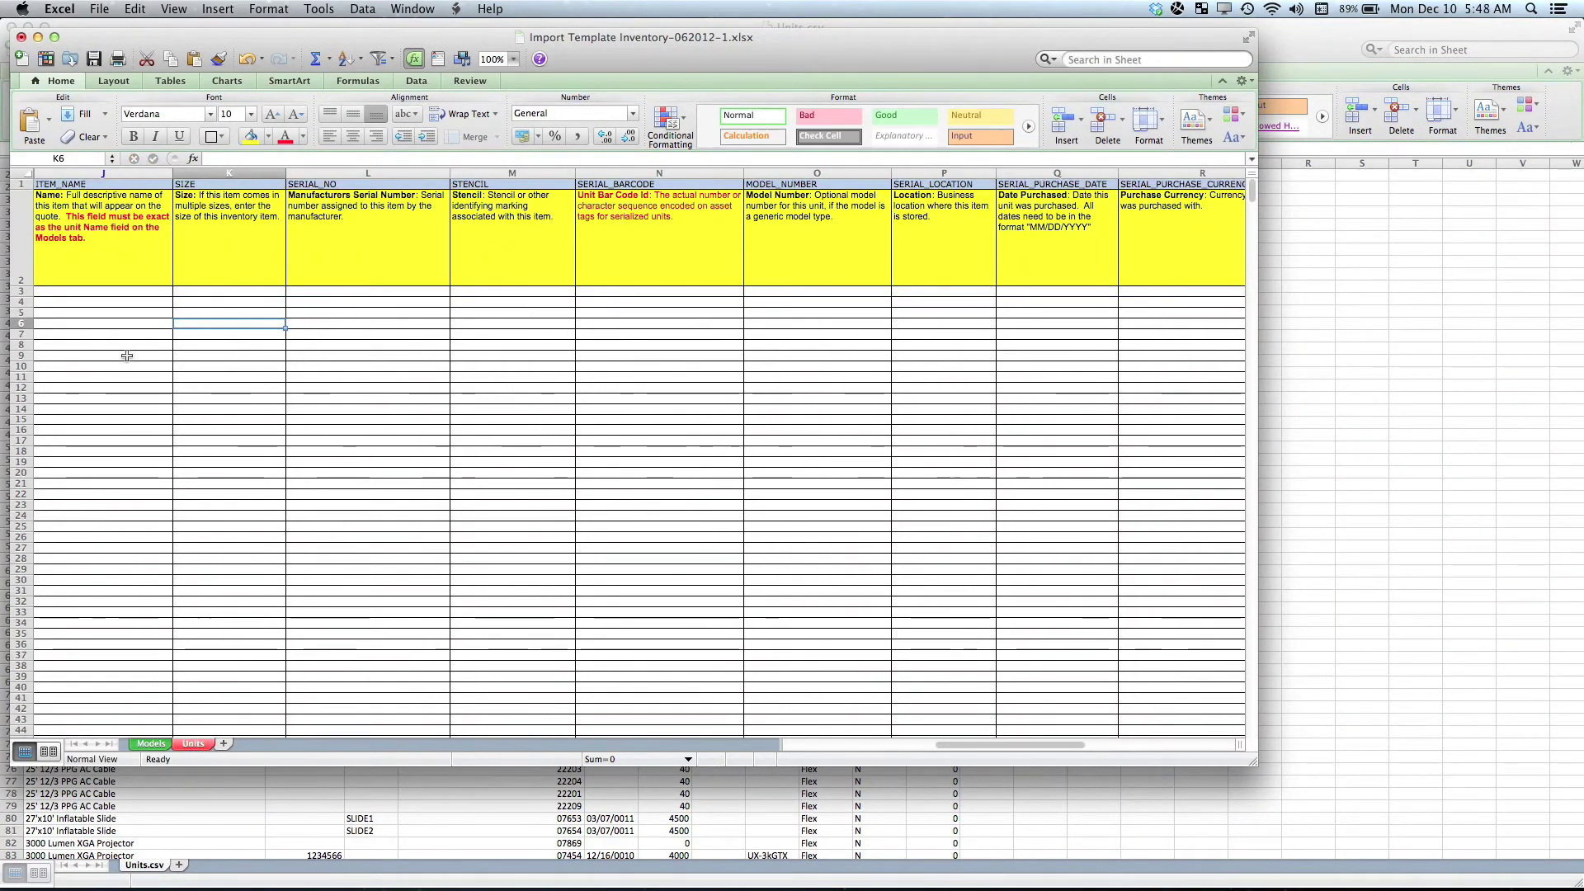
pyautogui.click(122, 274)
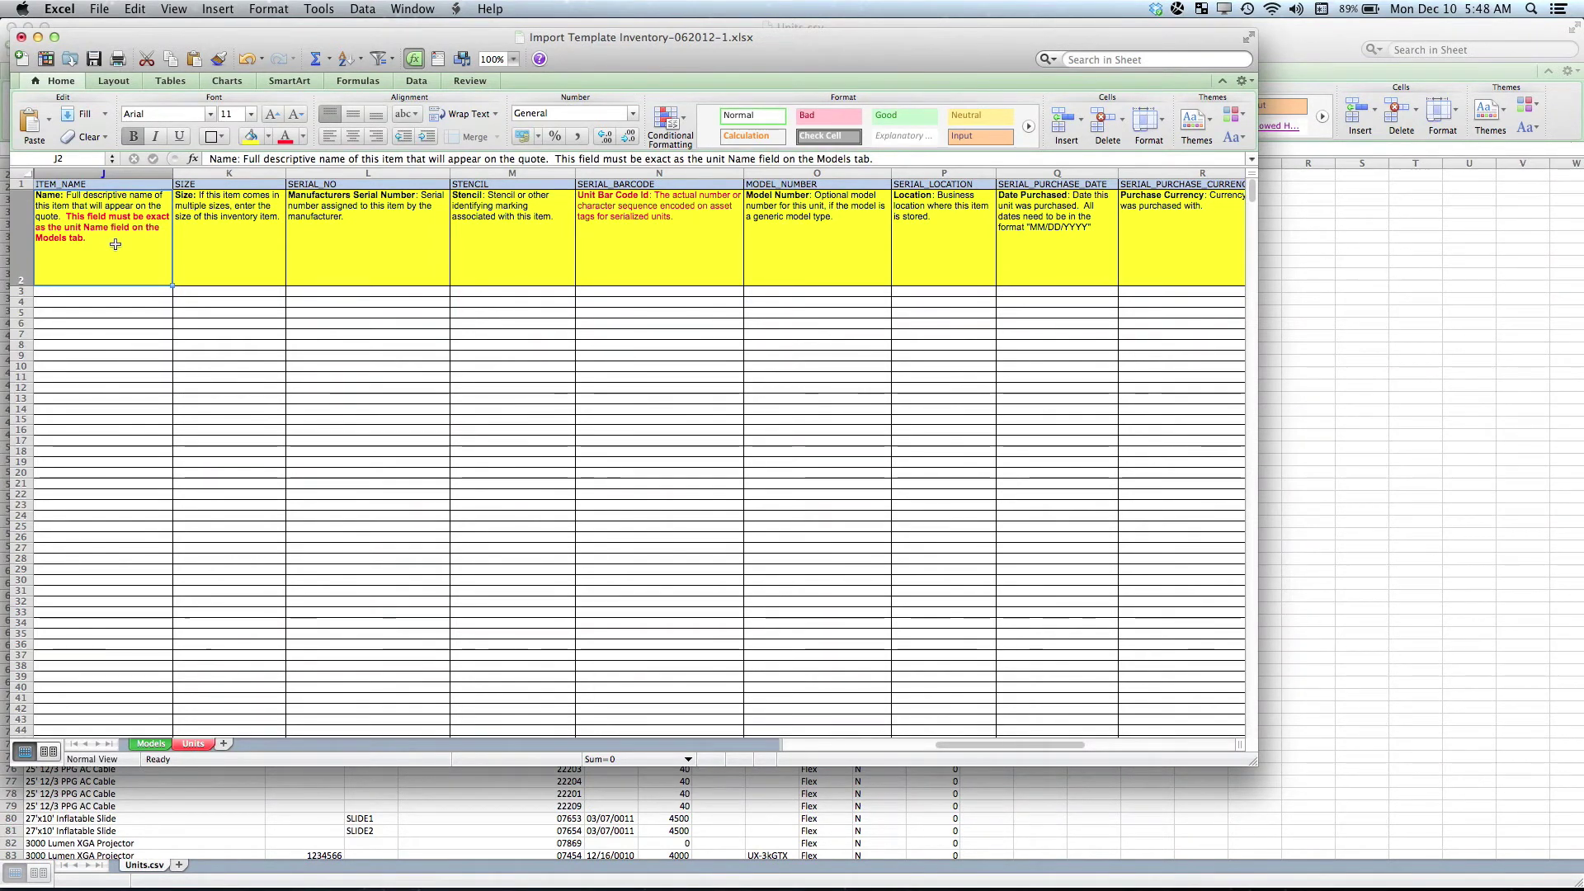
pyautogui.click(217, 229)
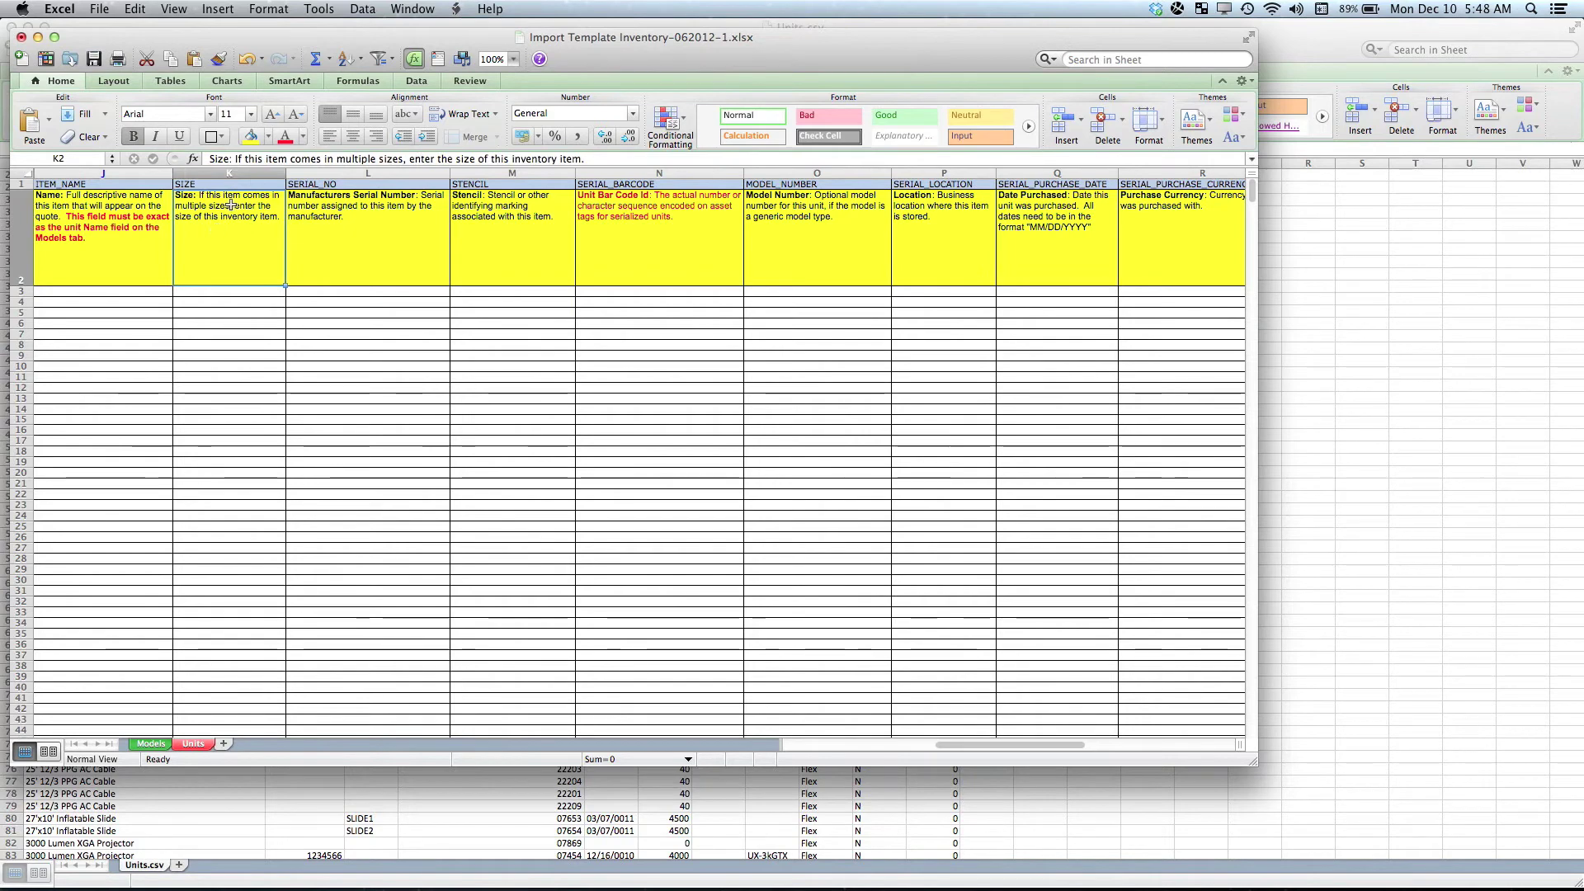
pyautogui.moveTo(654, 57); pyautogui.dragTo(813, 91)
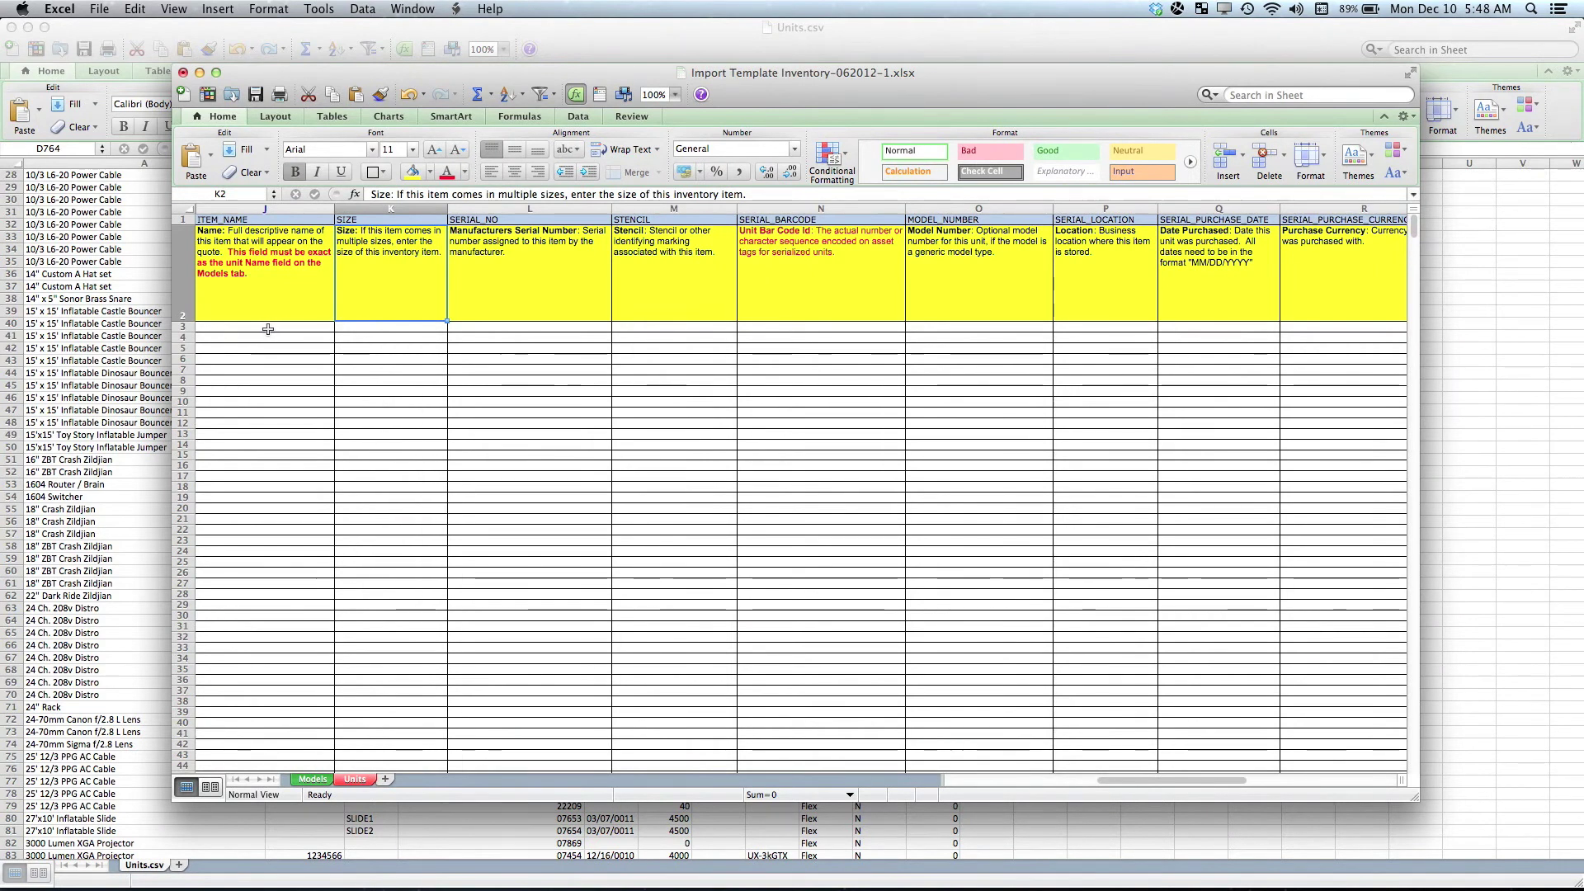
pyautogui.click(515, 280)
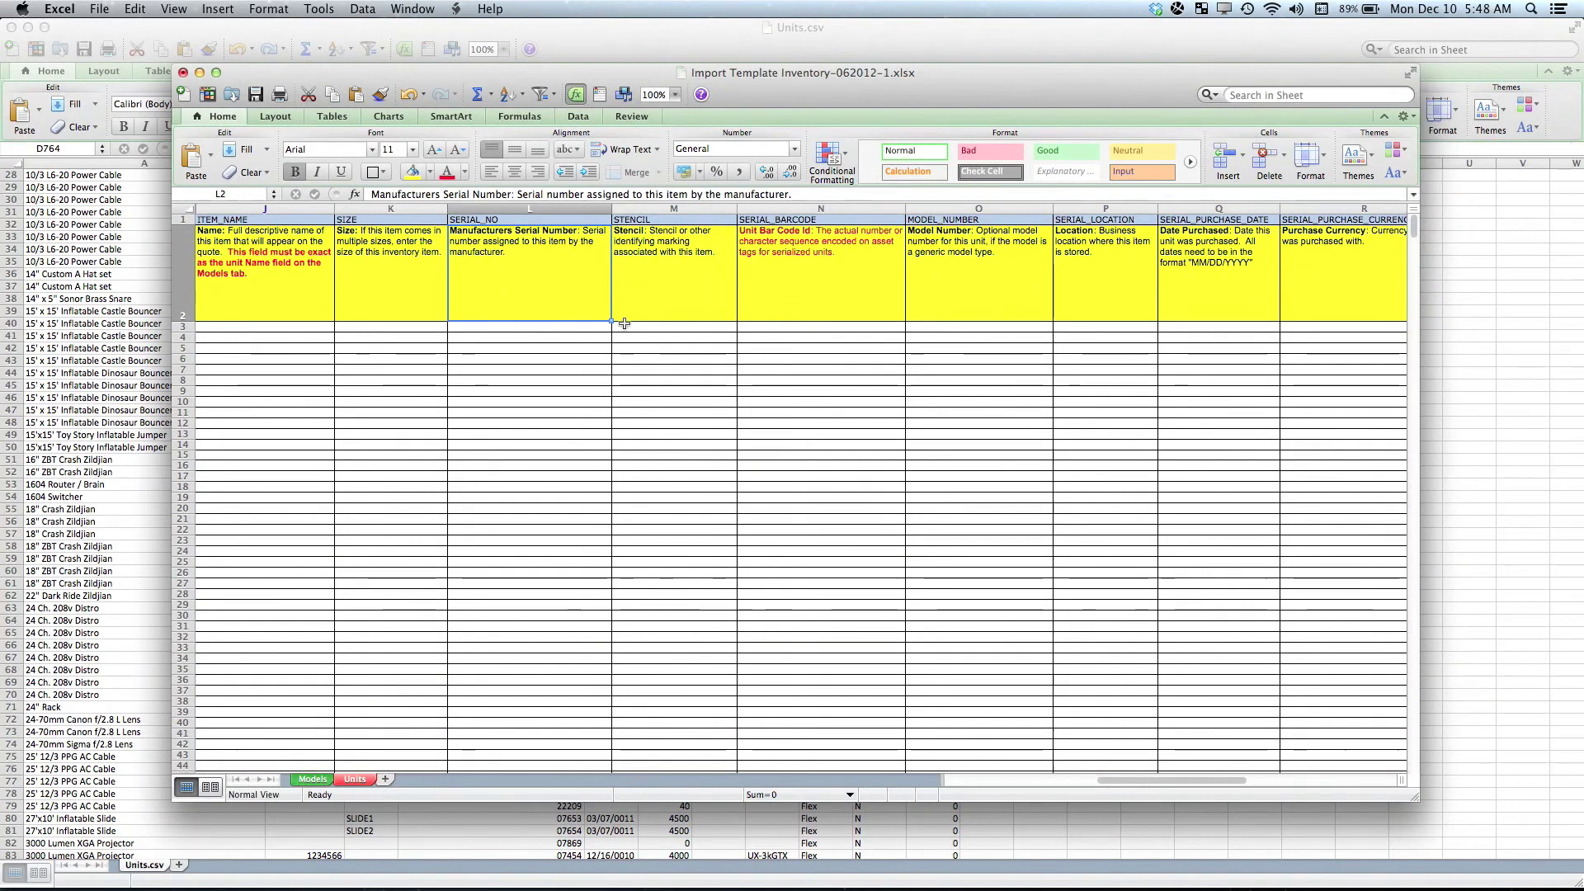
# Step: Step through row 3's STENCIL, SERIAL_BARCODE, MODEL_NUMBER and SERIAL_LOCATION cells
pyautogui.click(683, 326)
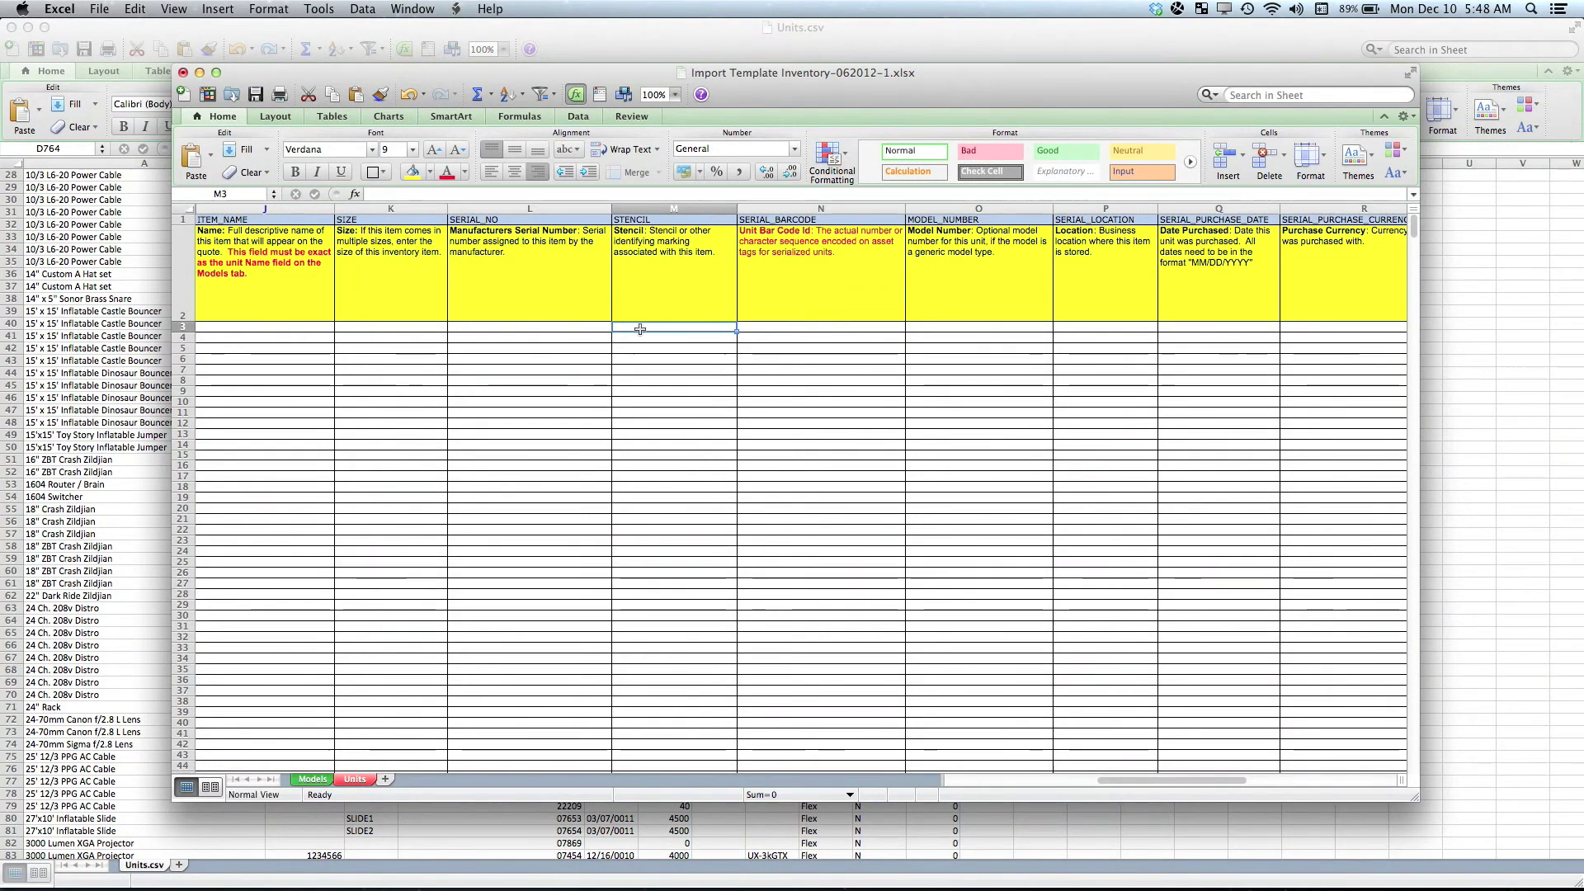
pyautogui.click(784, 325)
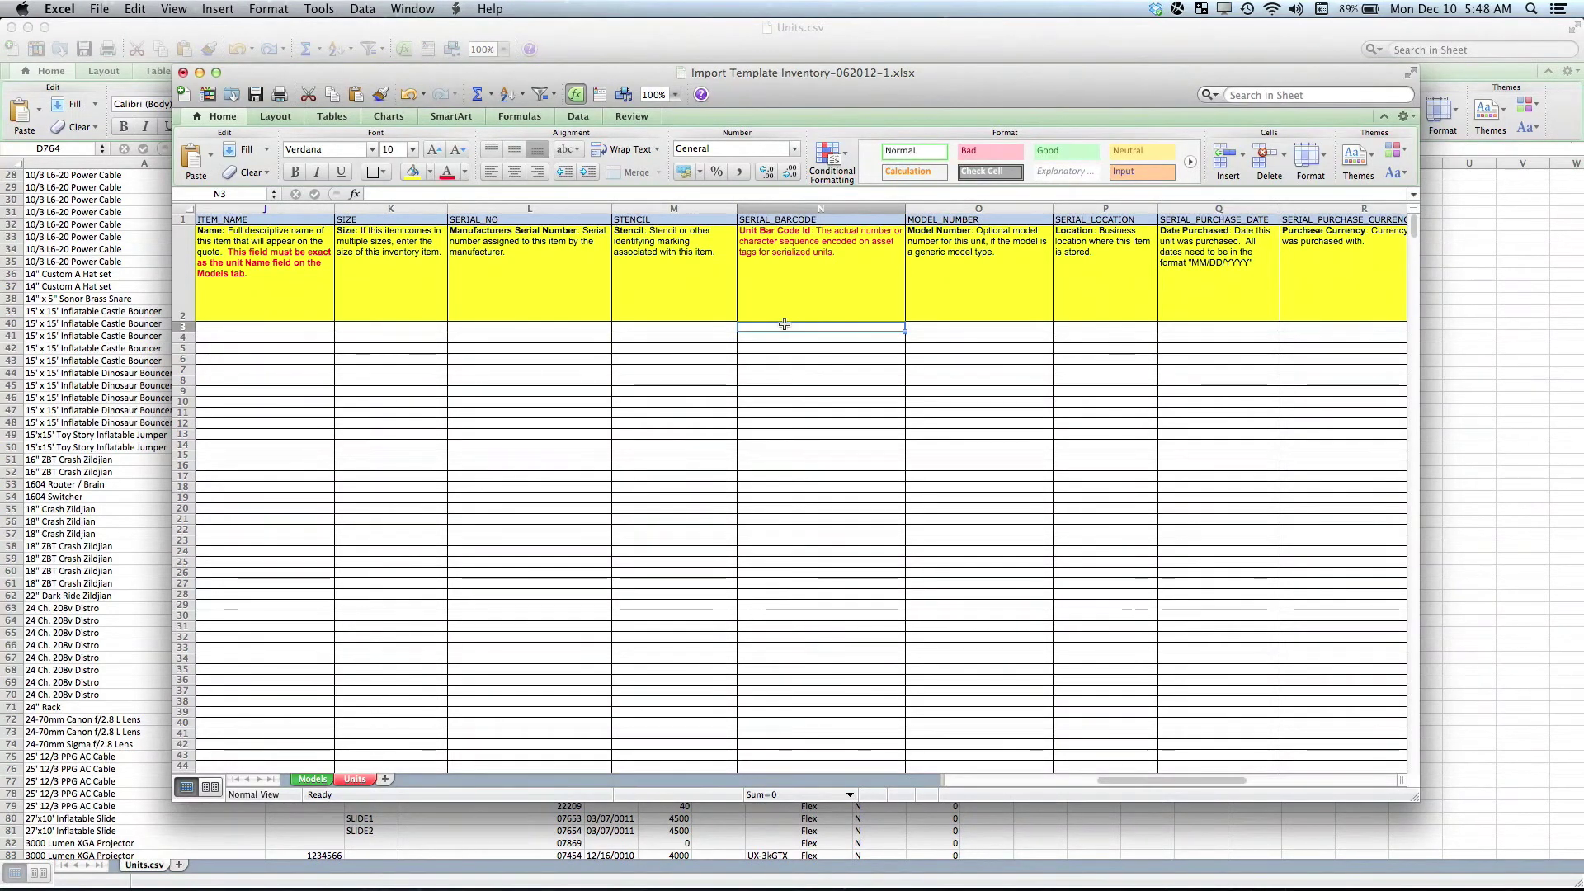
pyautogui.click(969, 330)
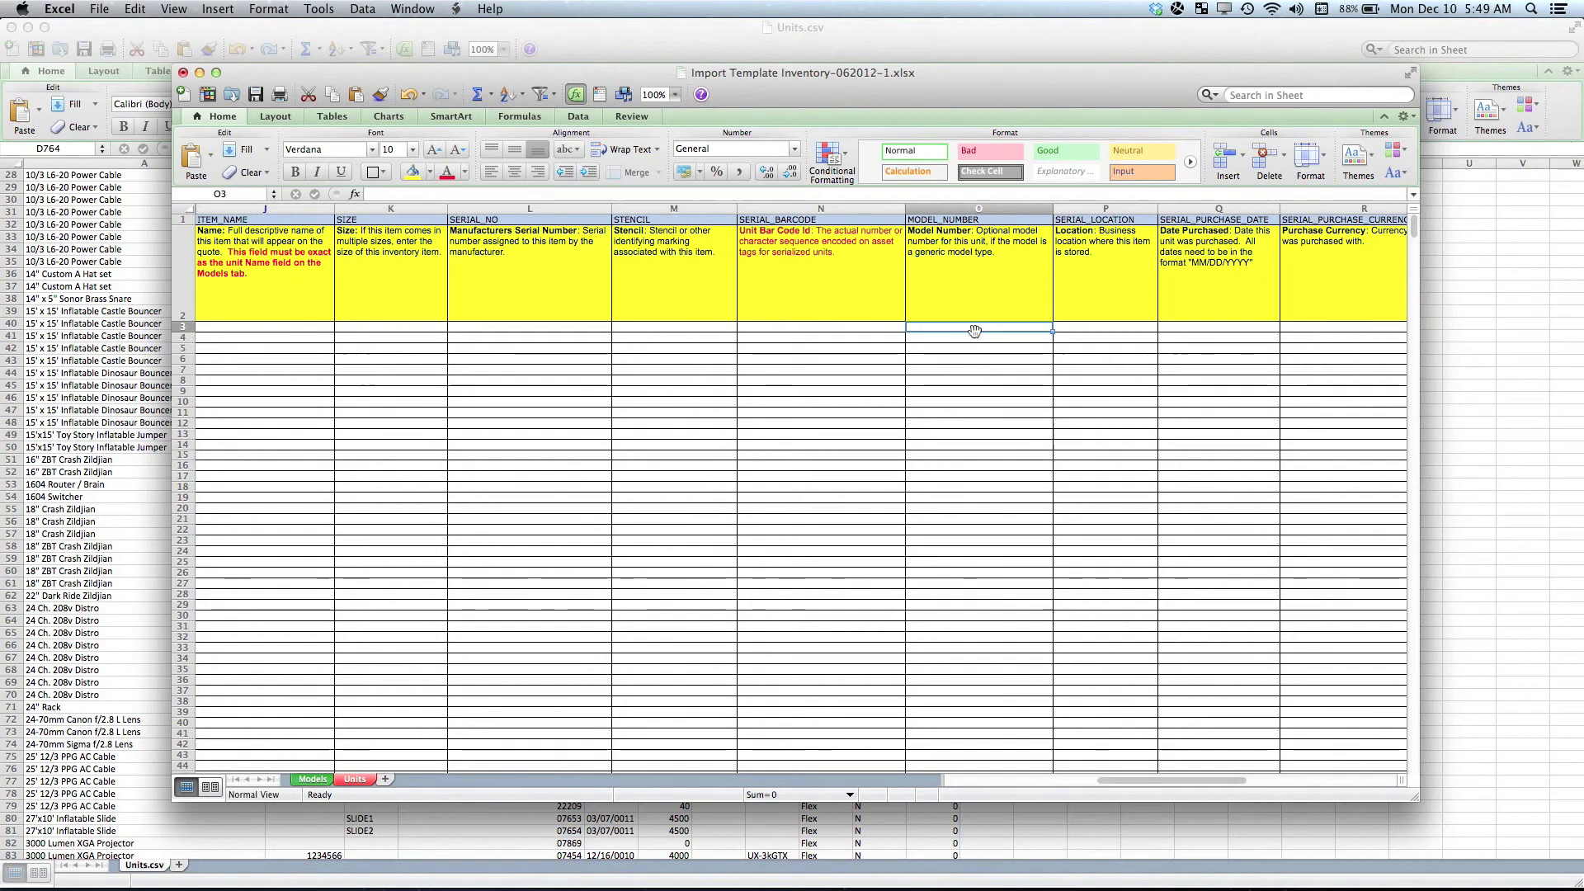
pyautogui.click(1095, 329)
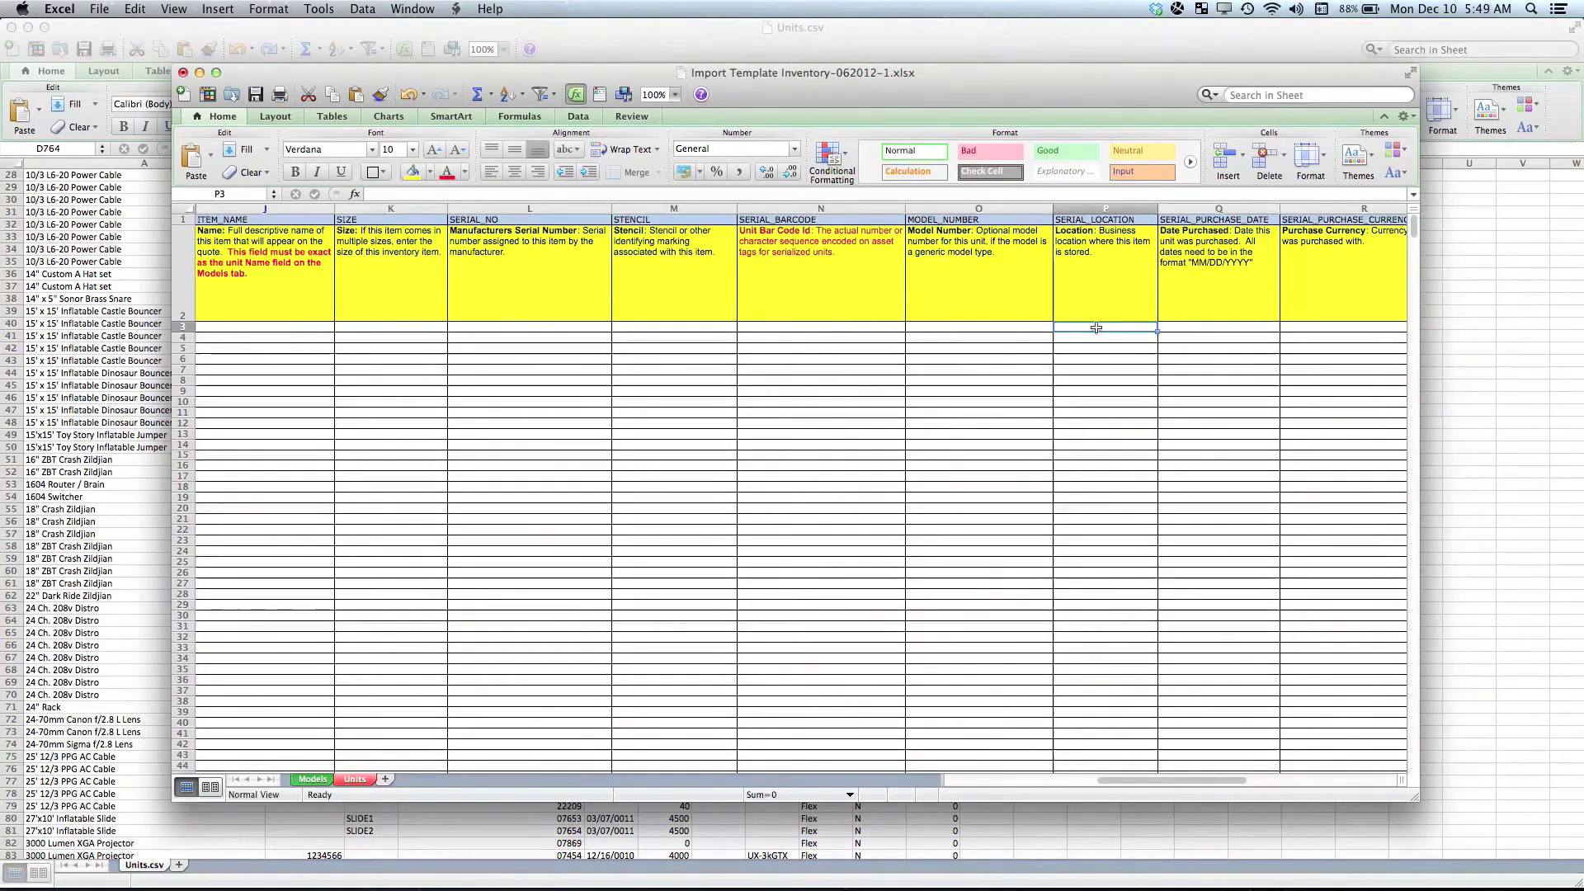
# Step: Enter Utah as row 3's SERIAL_LOCATION and review the surrounding Units columns
pyautogui.write('Utah')
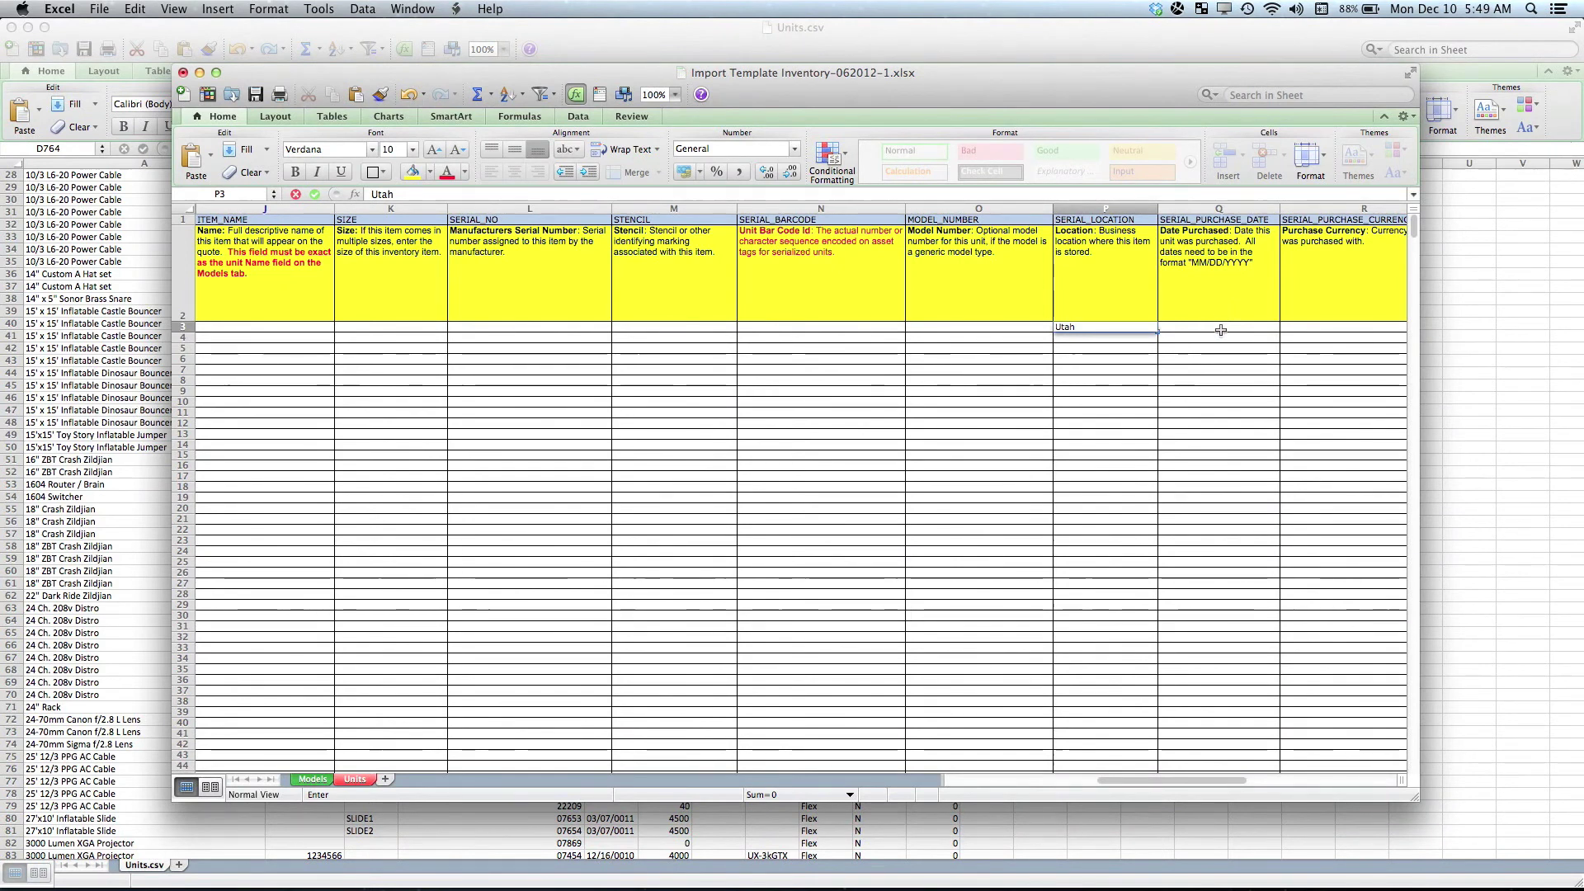
pyautogui.hscroll(1, 1220, 330)
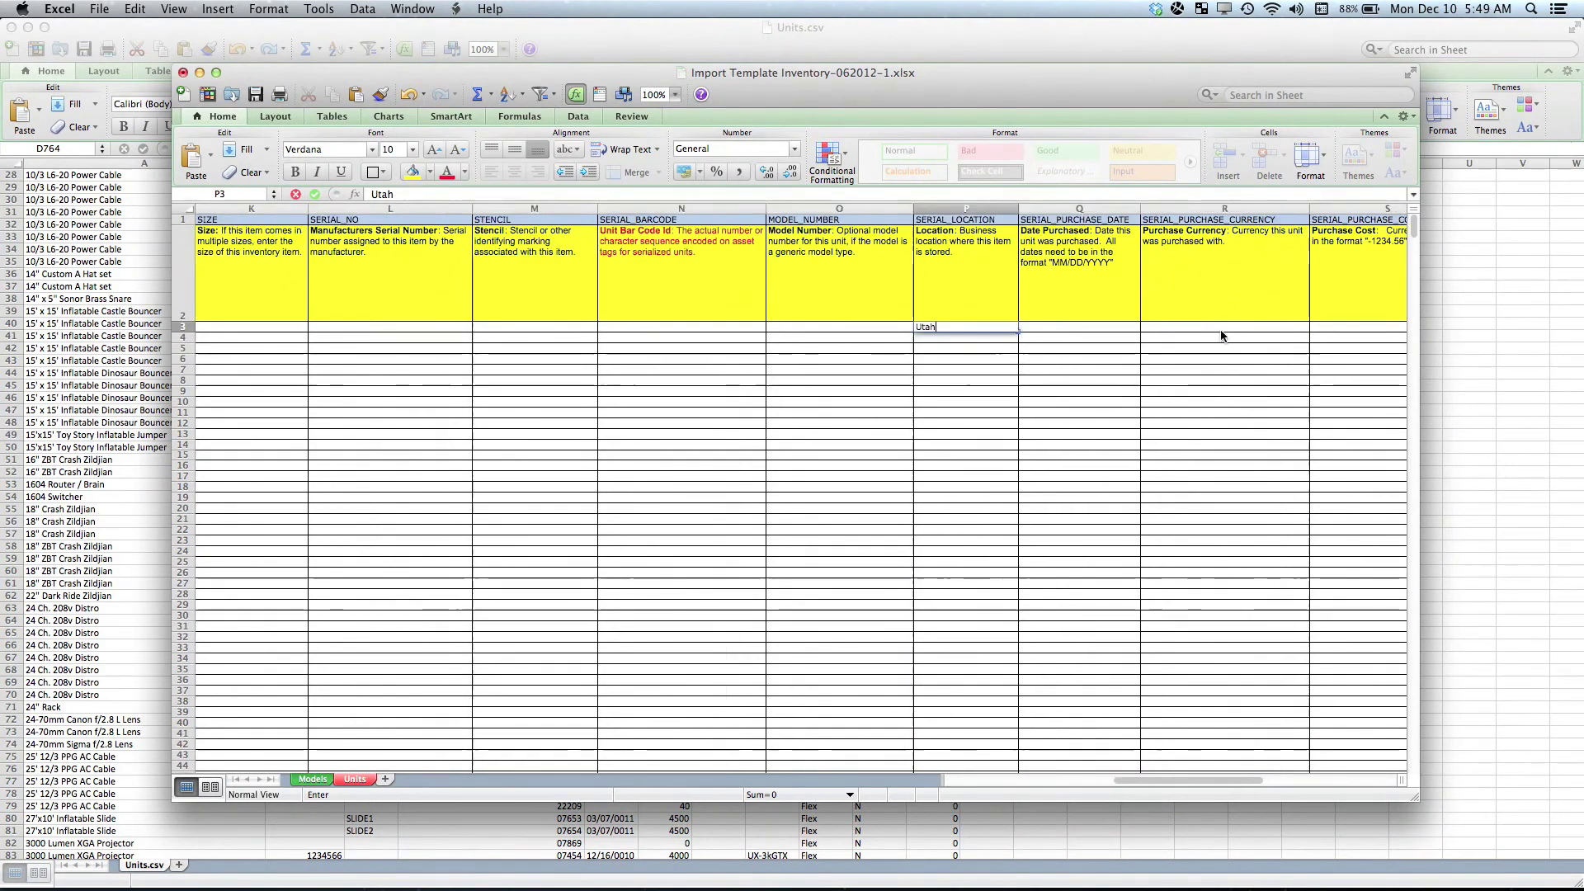
pyautogui.hscroll(1, 1221, 334)
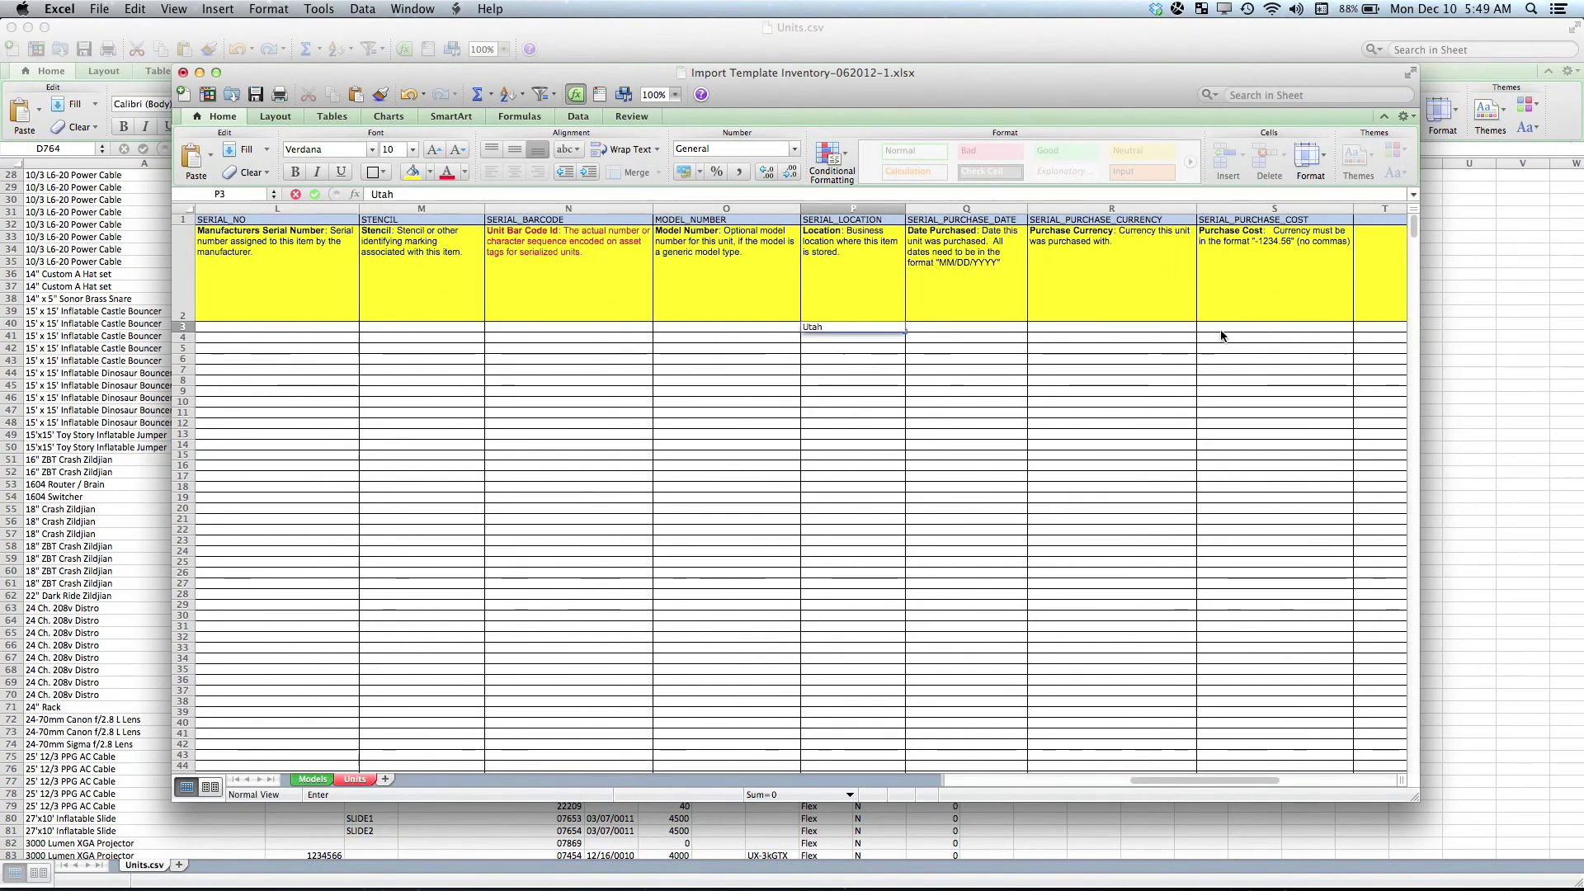
pyautogui.click(1105, 331)
pyautogui.hscroll(2, 1056, 332)
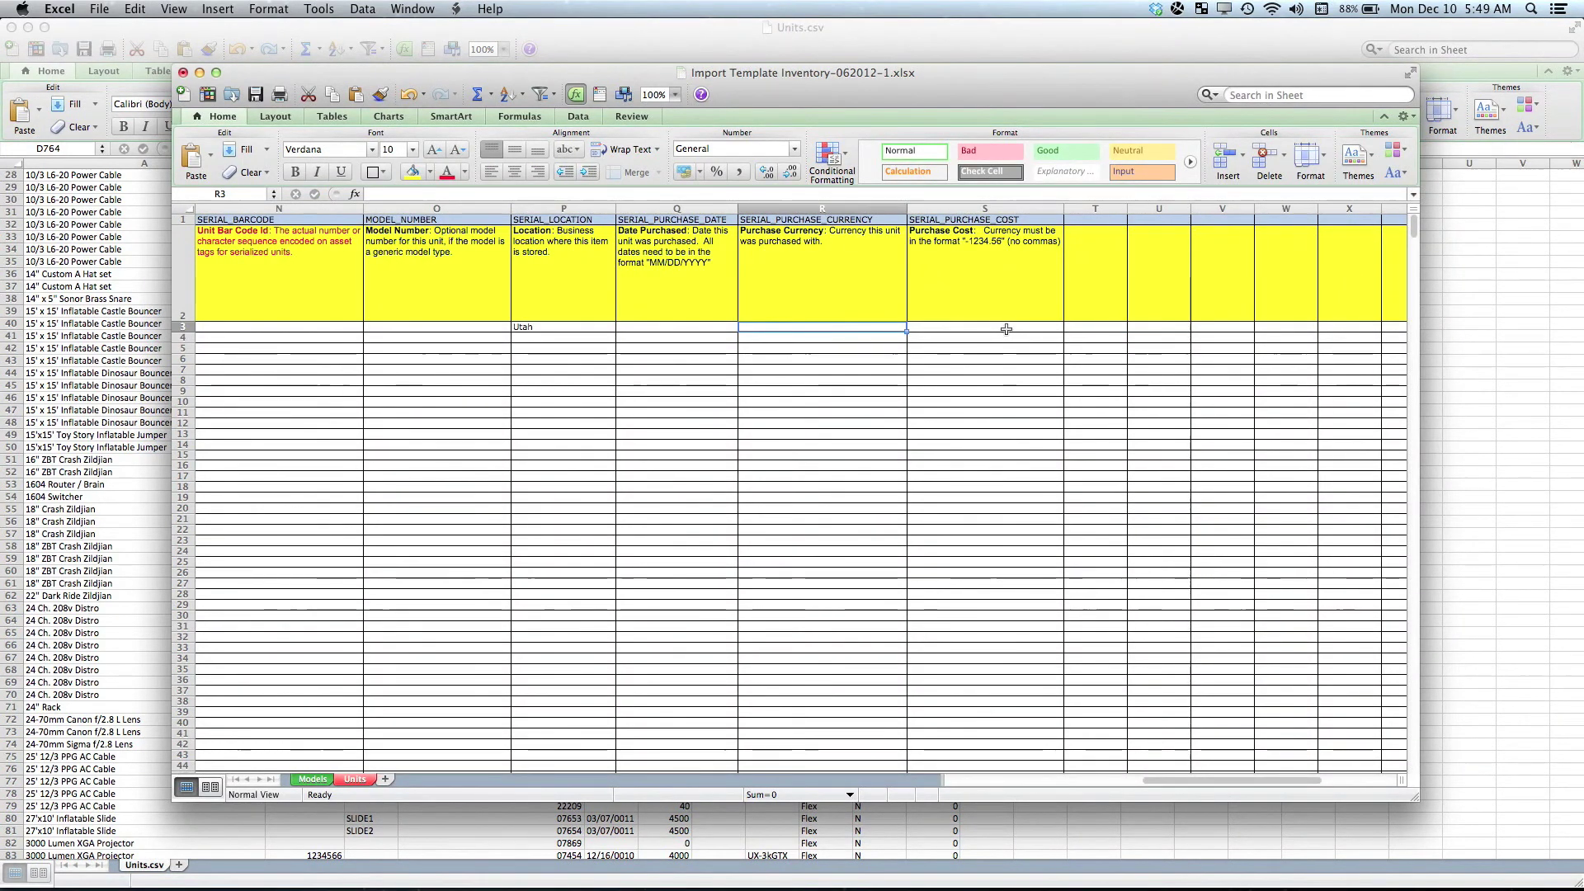
pyautogui.hscroll(-4, 1007, 330)
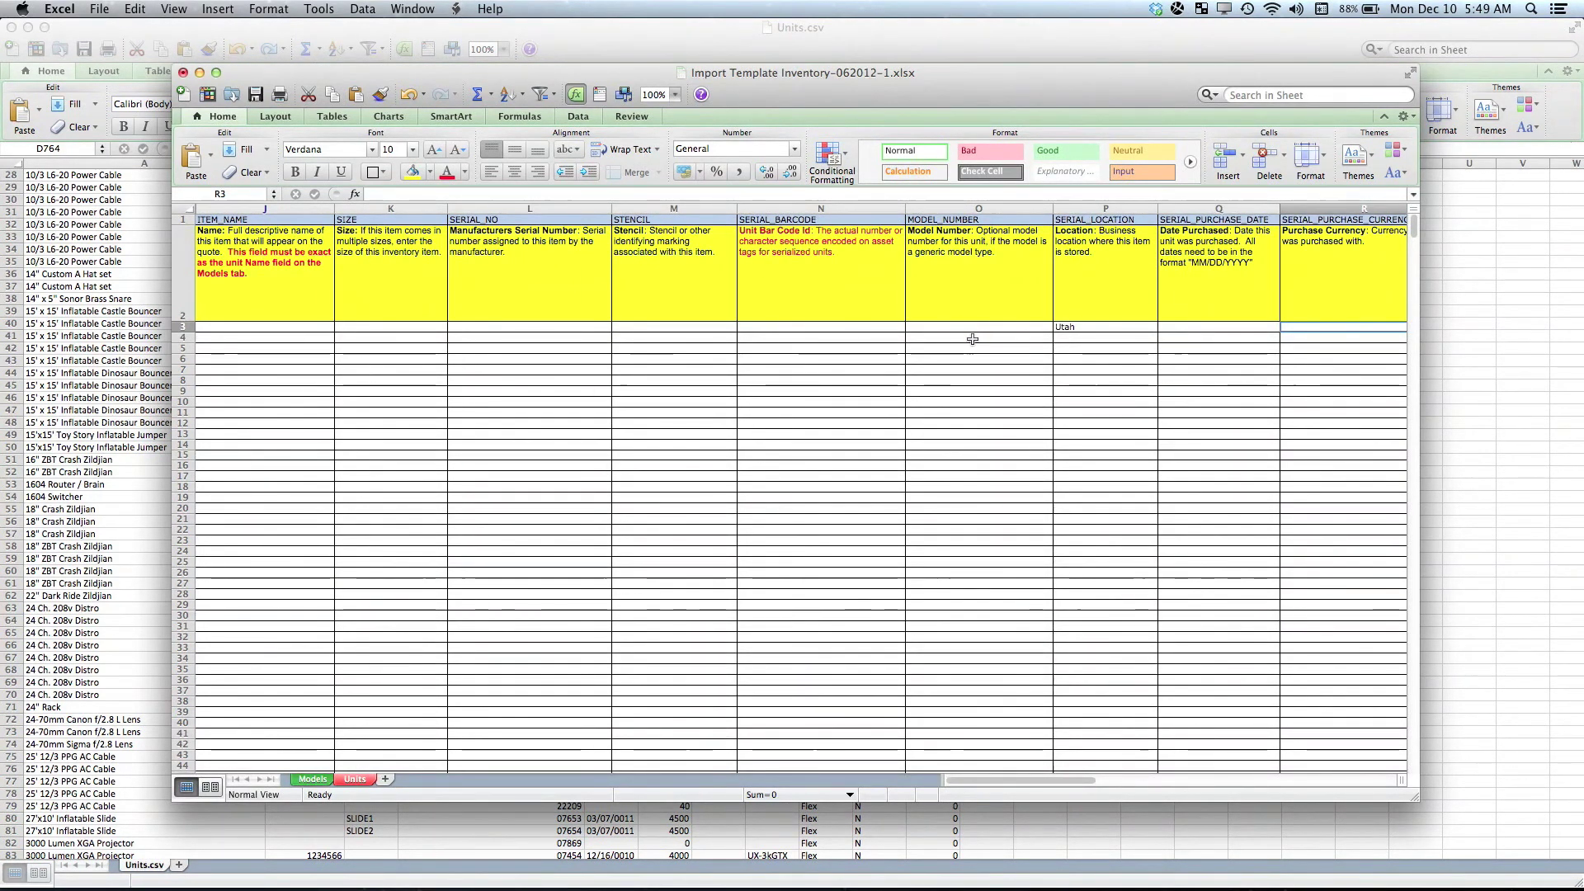
# Step: Bring Units.csv forward and browse its rows, including the 24 Ch. 208v Distro entry
pyautogui.click(112, 643)
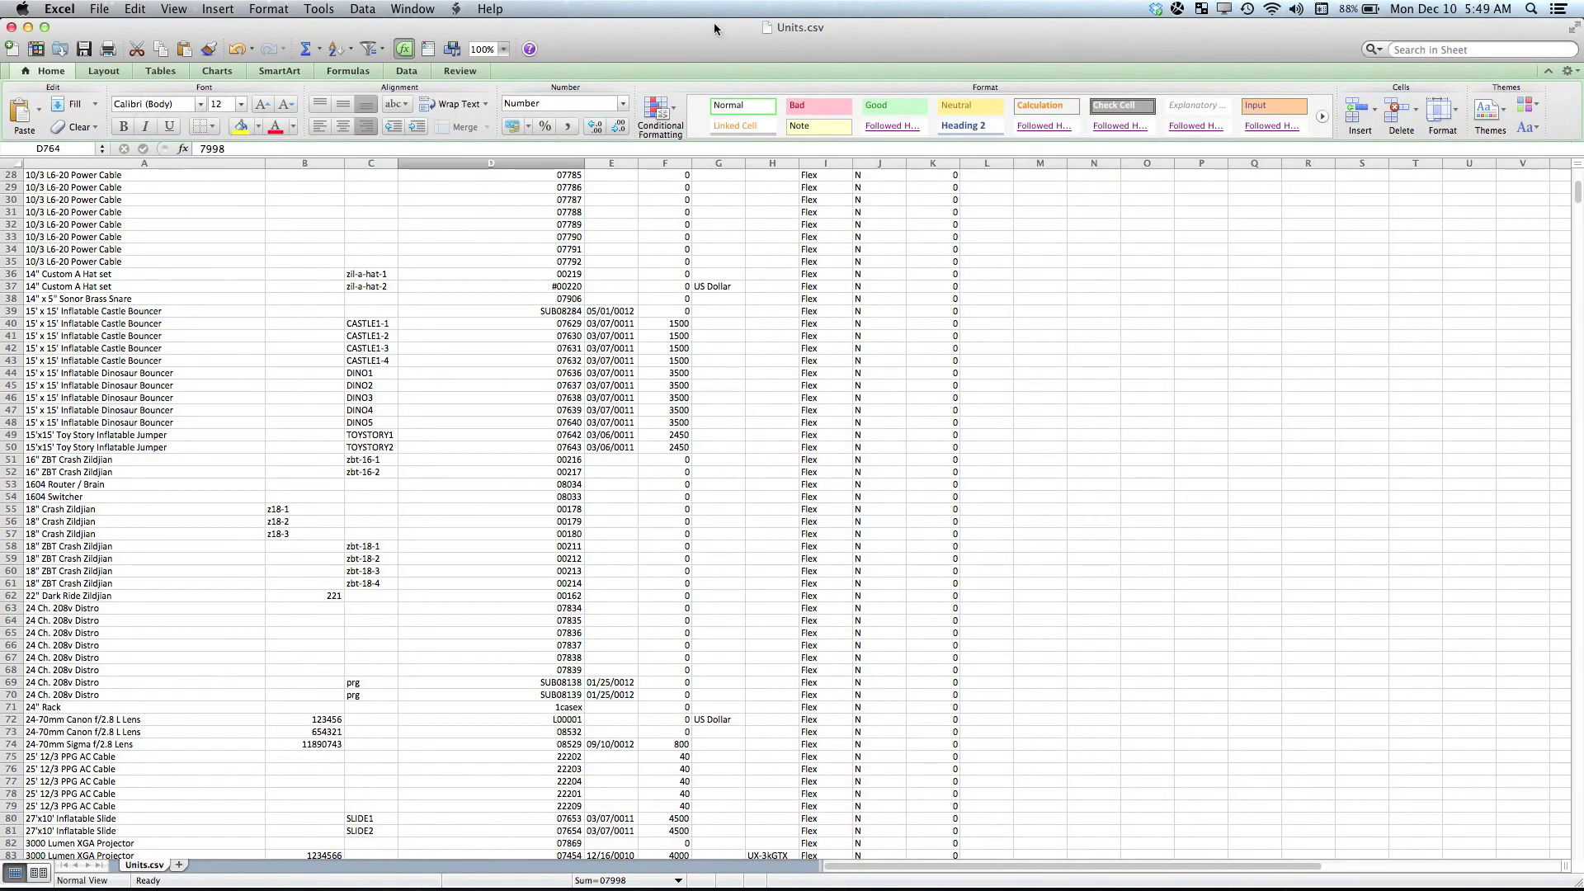
pyautogui.scroll(-3, 458, 341)
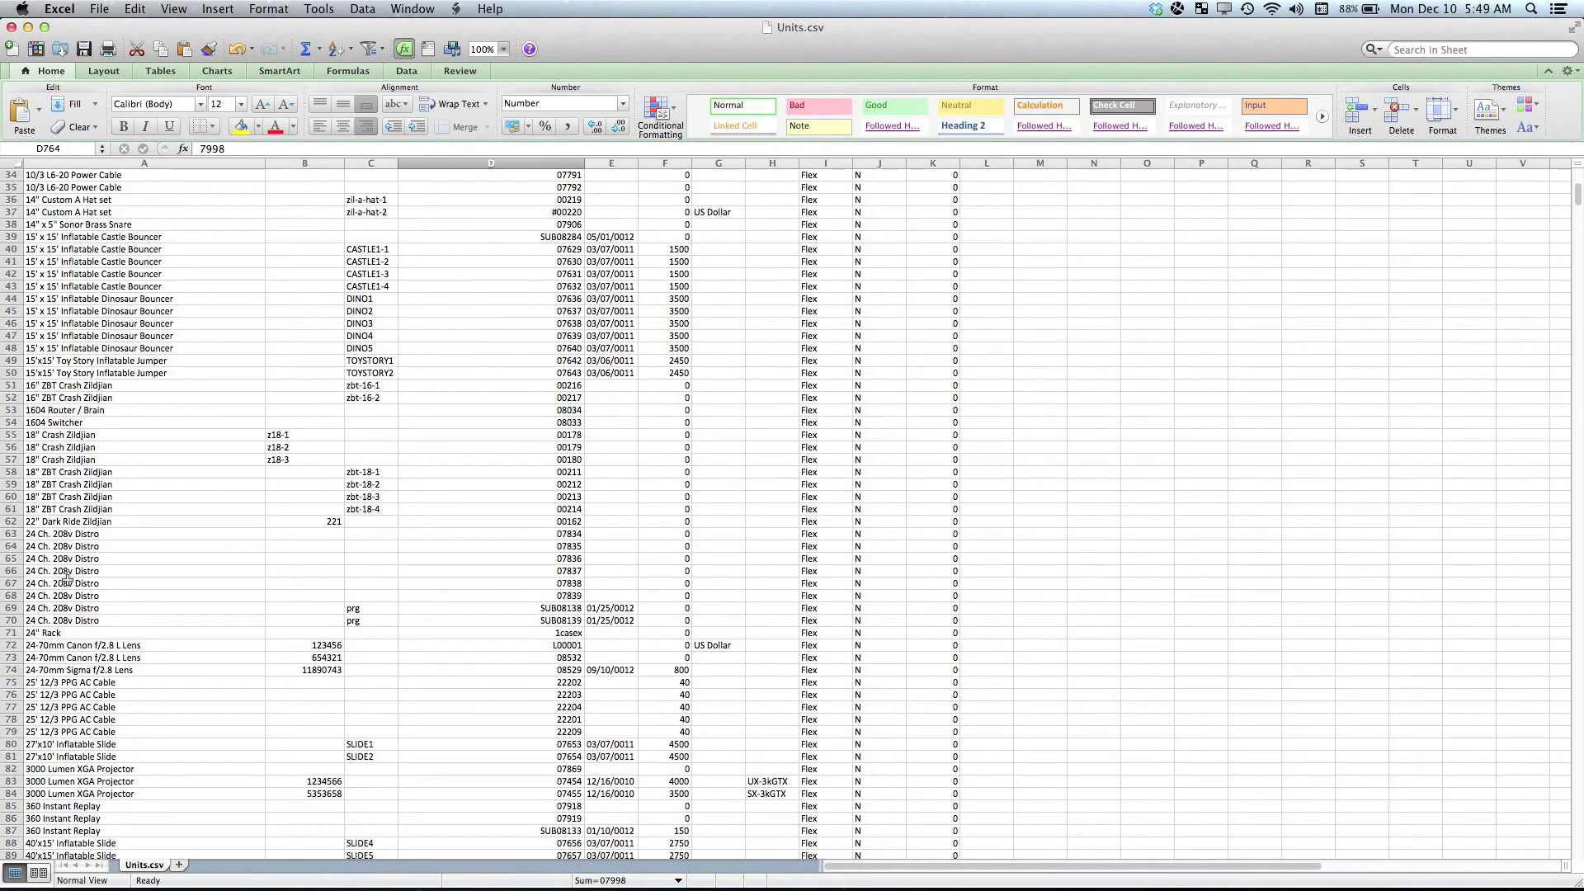
pyautogui.click(76, 534)
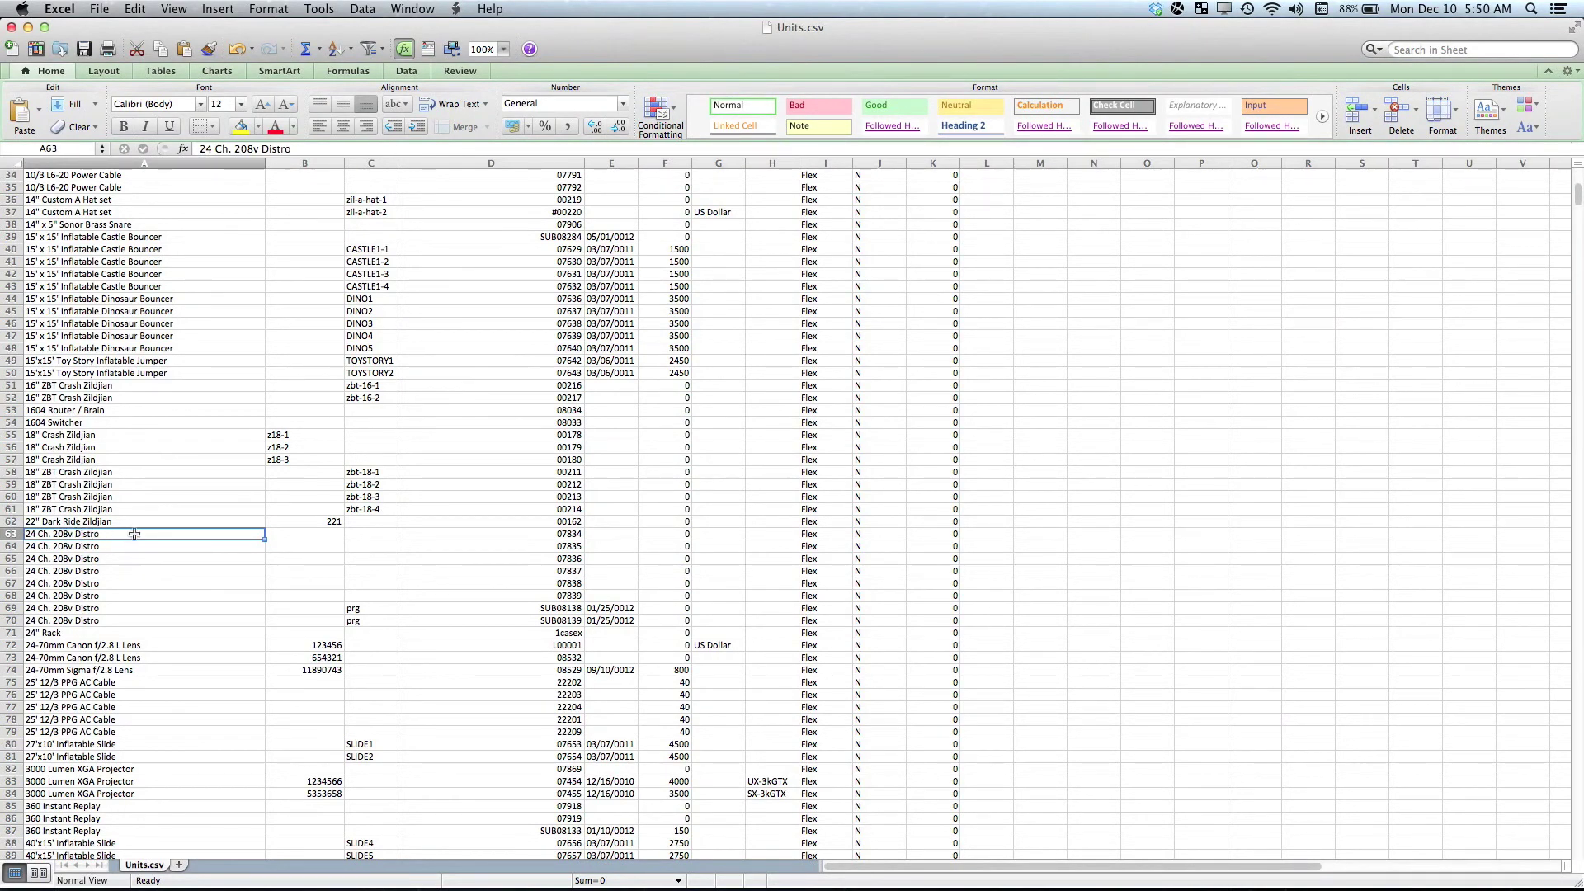
pyautogui.scroll(11, 299, 536)
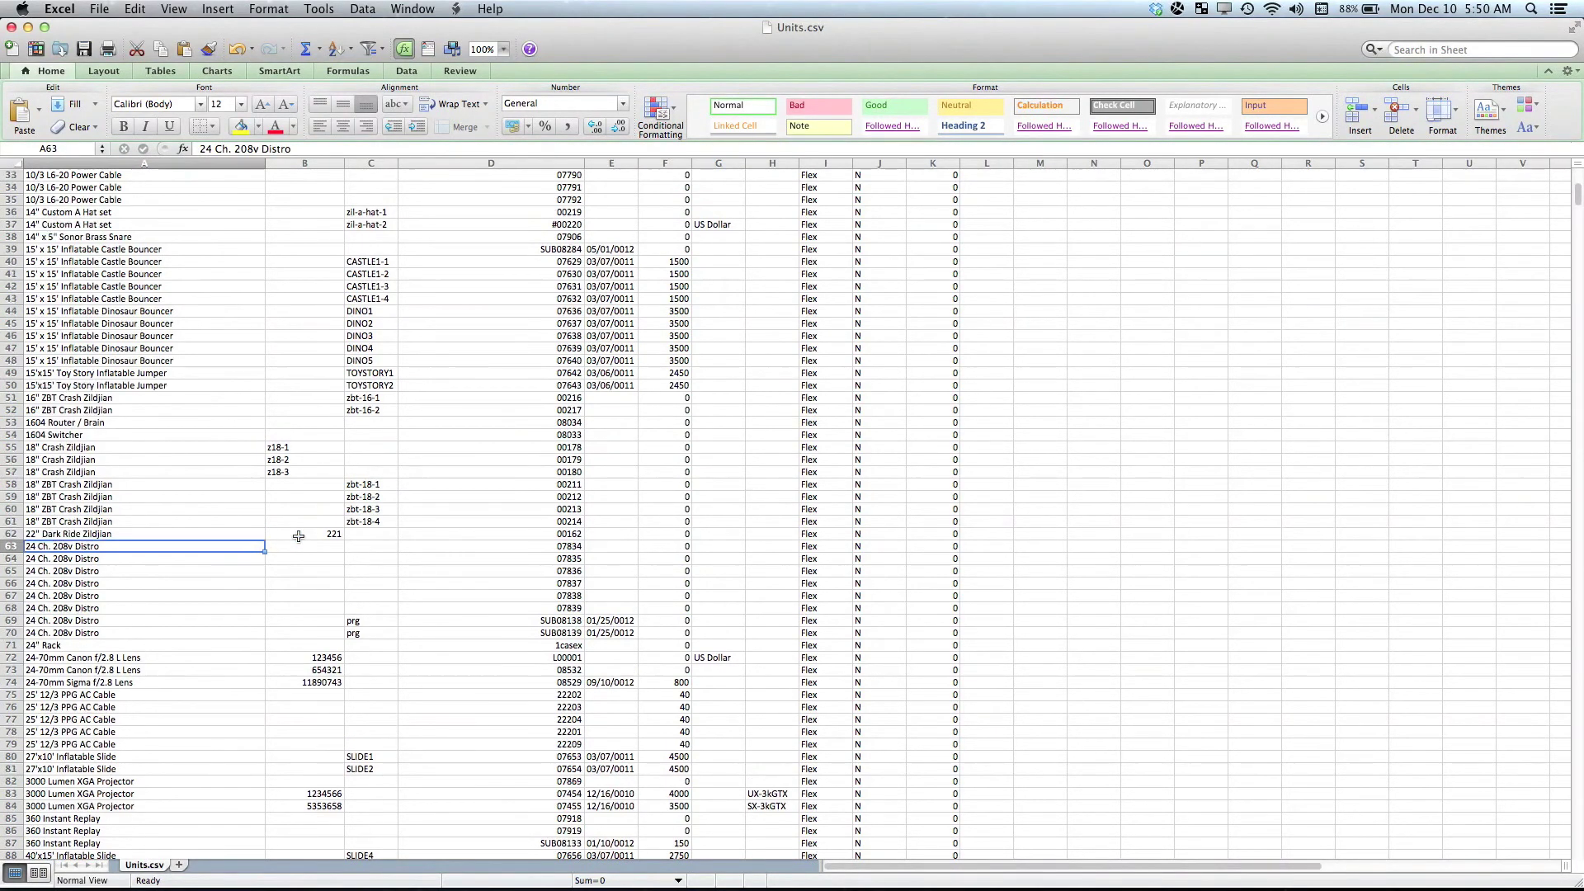
pyautogui.scroll(-4, 69, 776)
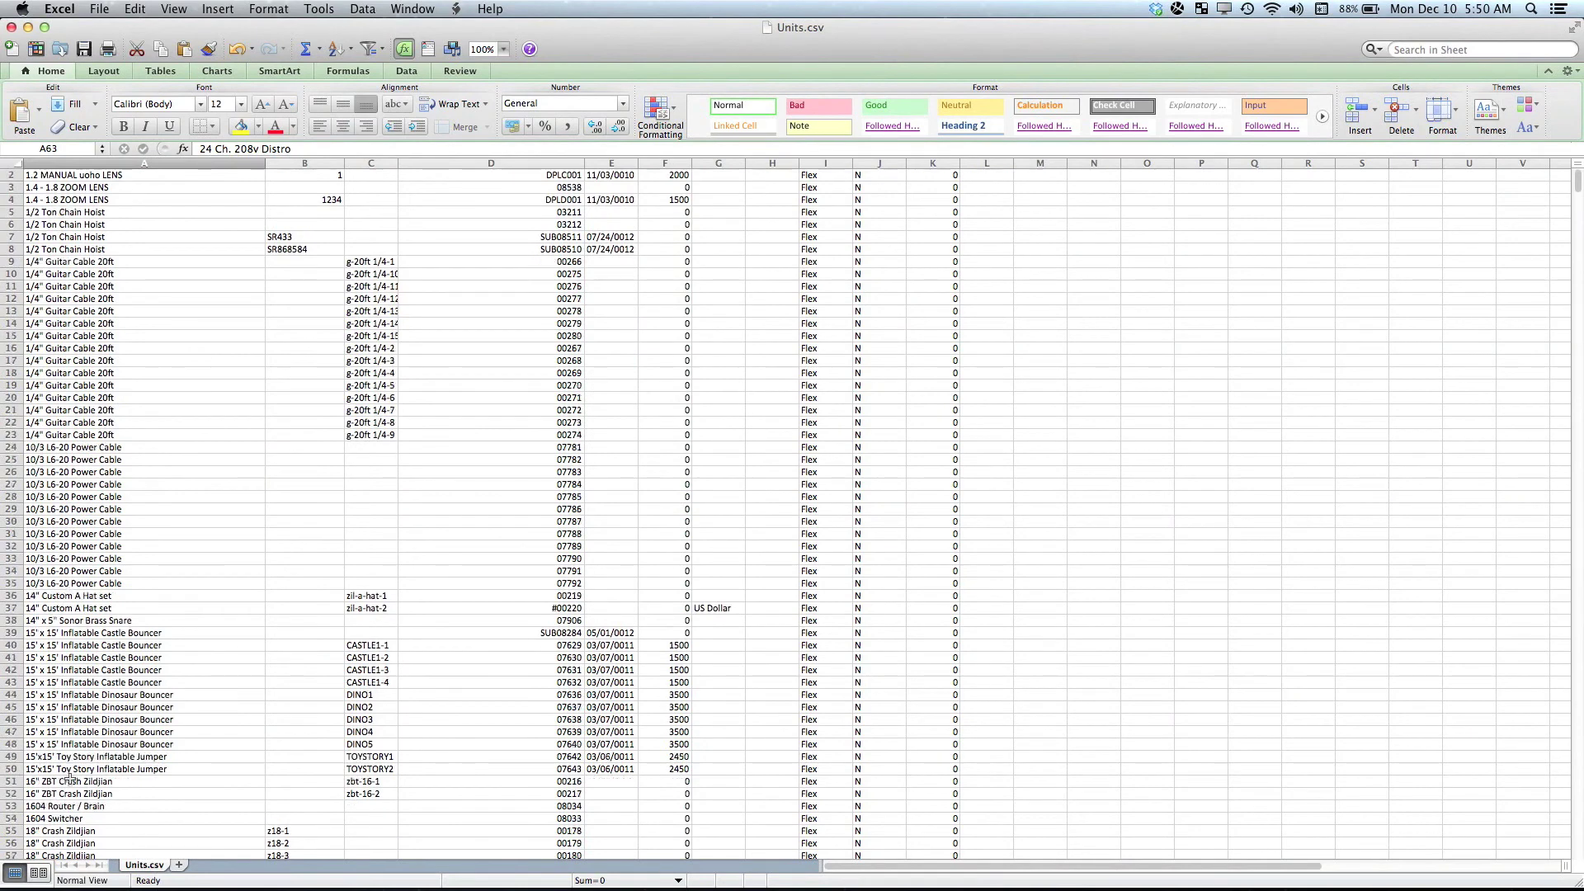
pyautogui.scroll(4, 69, 775)
pyautogui.hscroll(2, 69, 776)
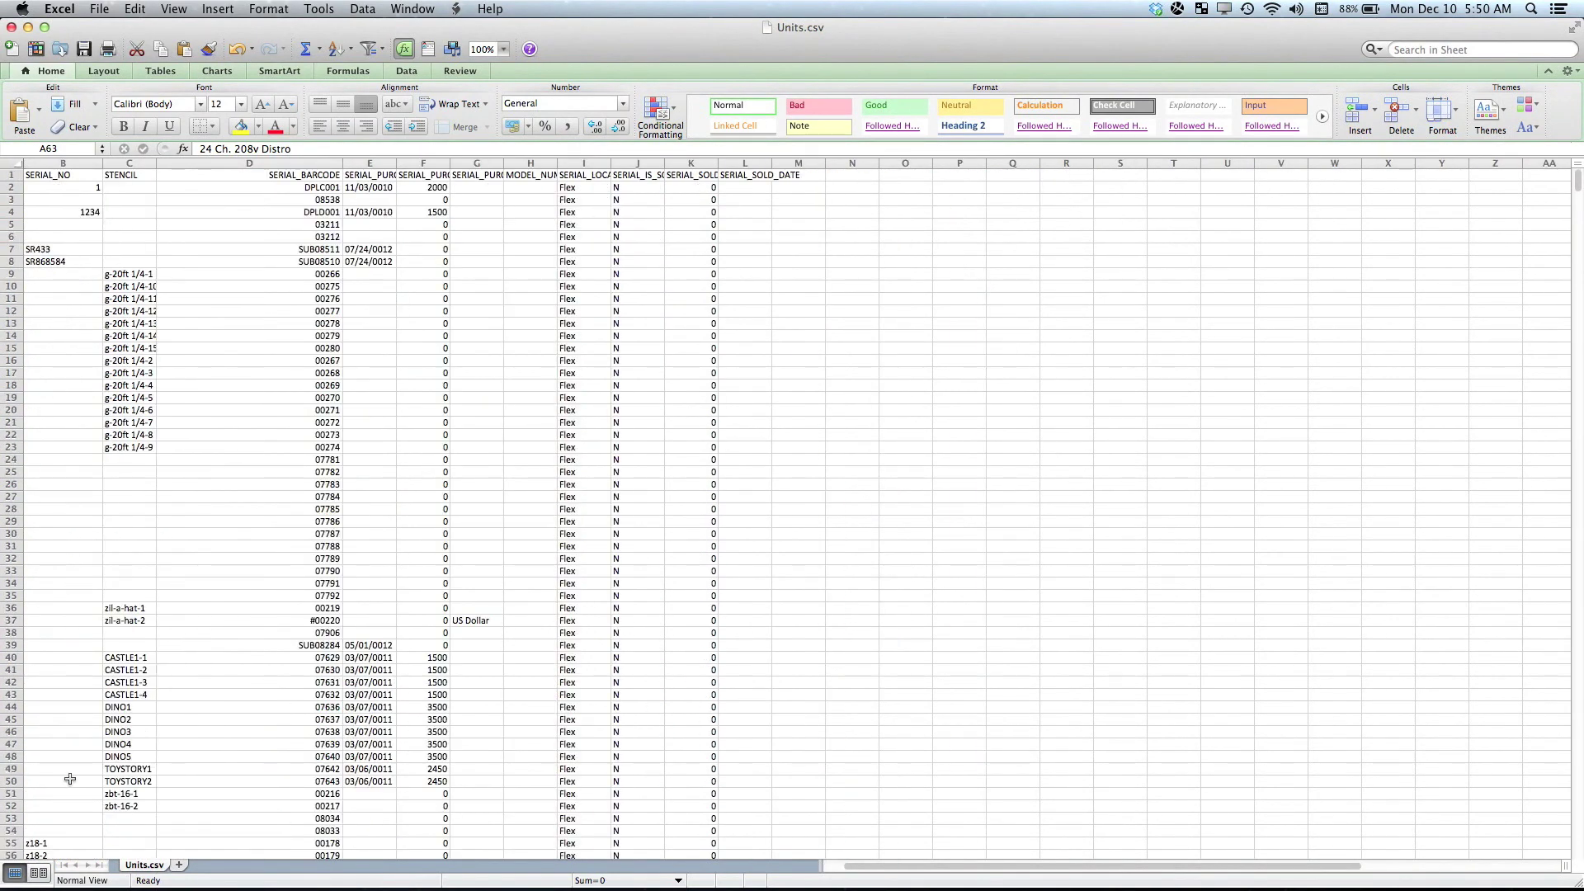
pyautogui.scroll(-8, 54, 786)
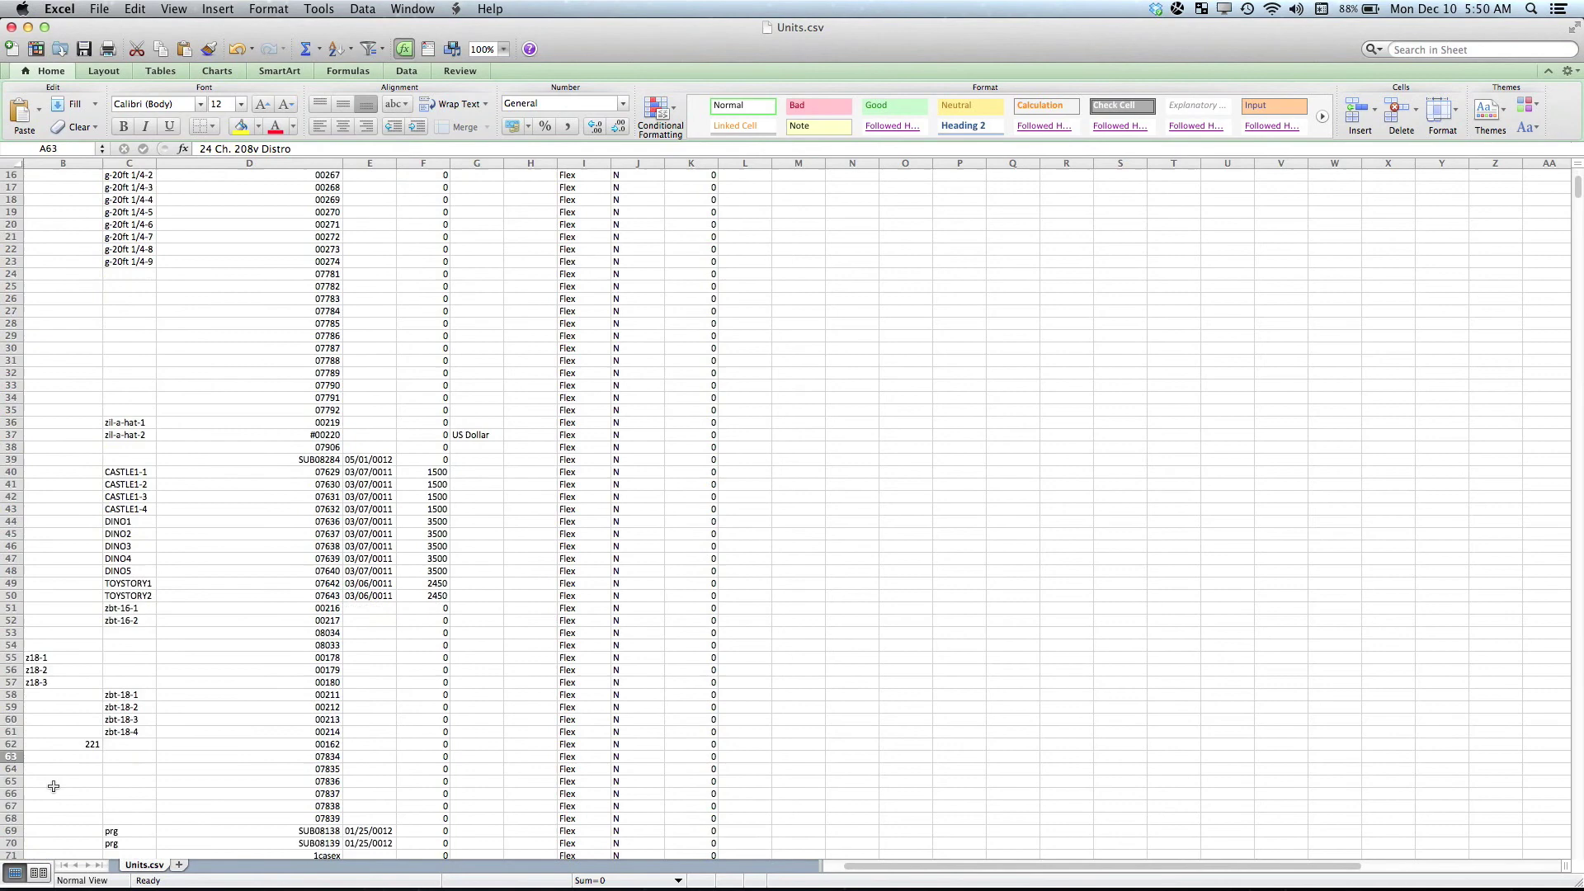
pyautogui.hscroll(-2, 53, 787)
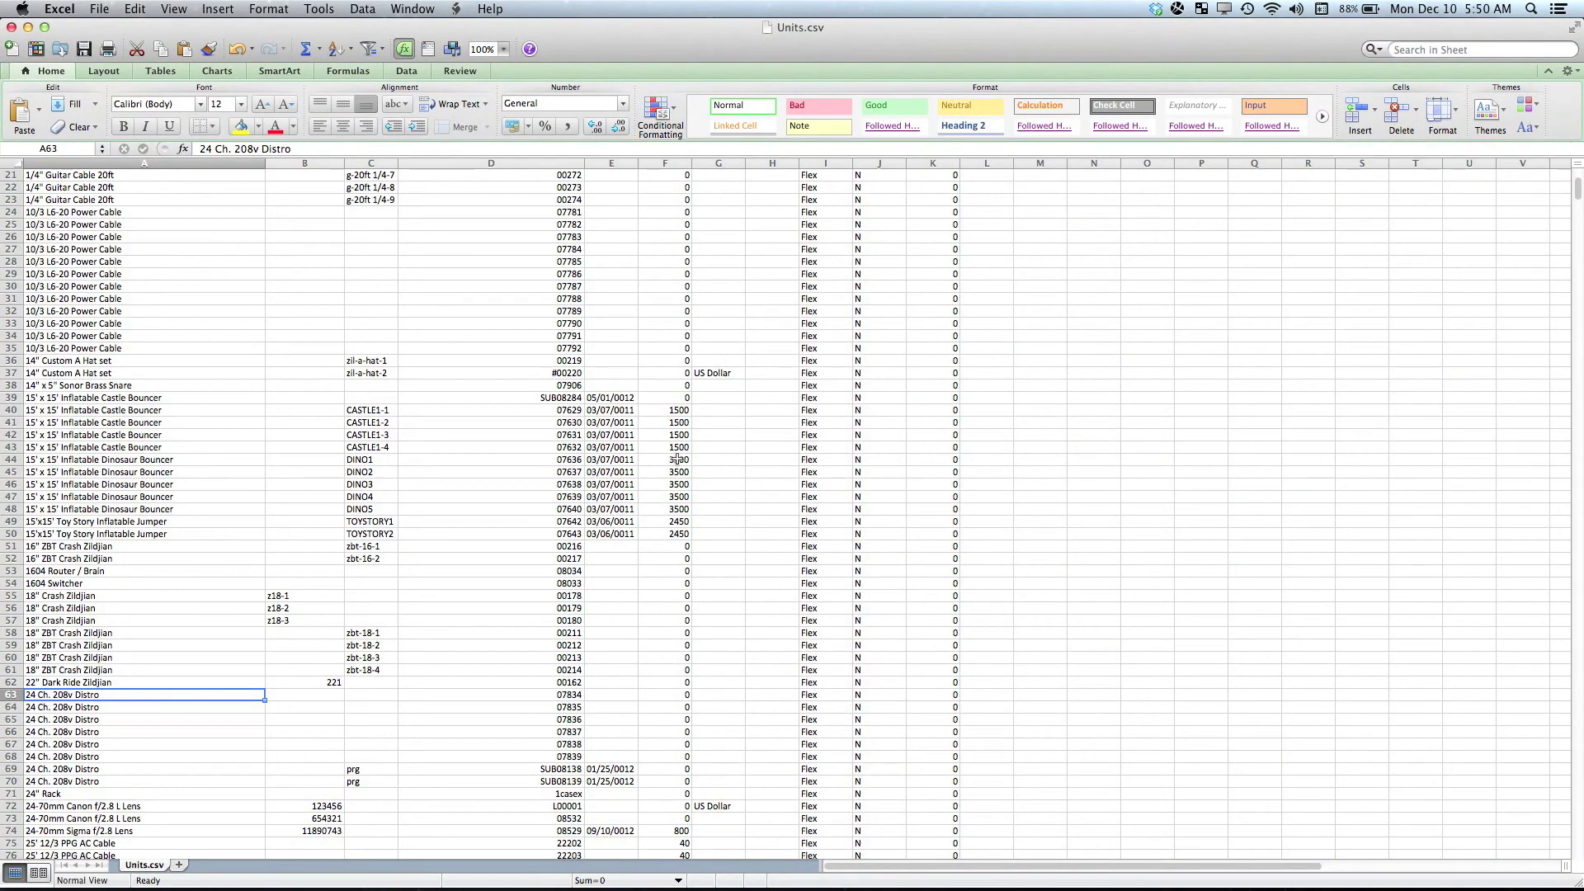
# Step: Copy the item name 50 Node 2" on Center Flex Strand and show all open windows
pyautogui.scroll(-4, 676, 460)
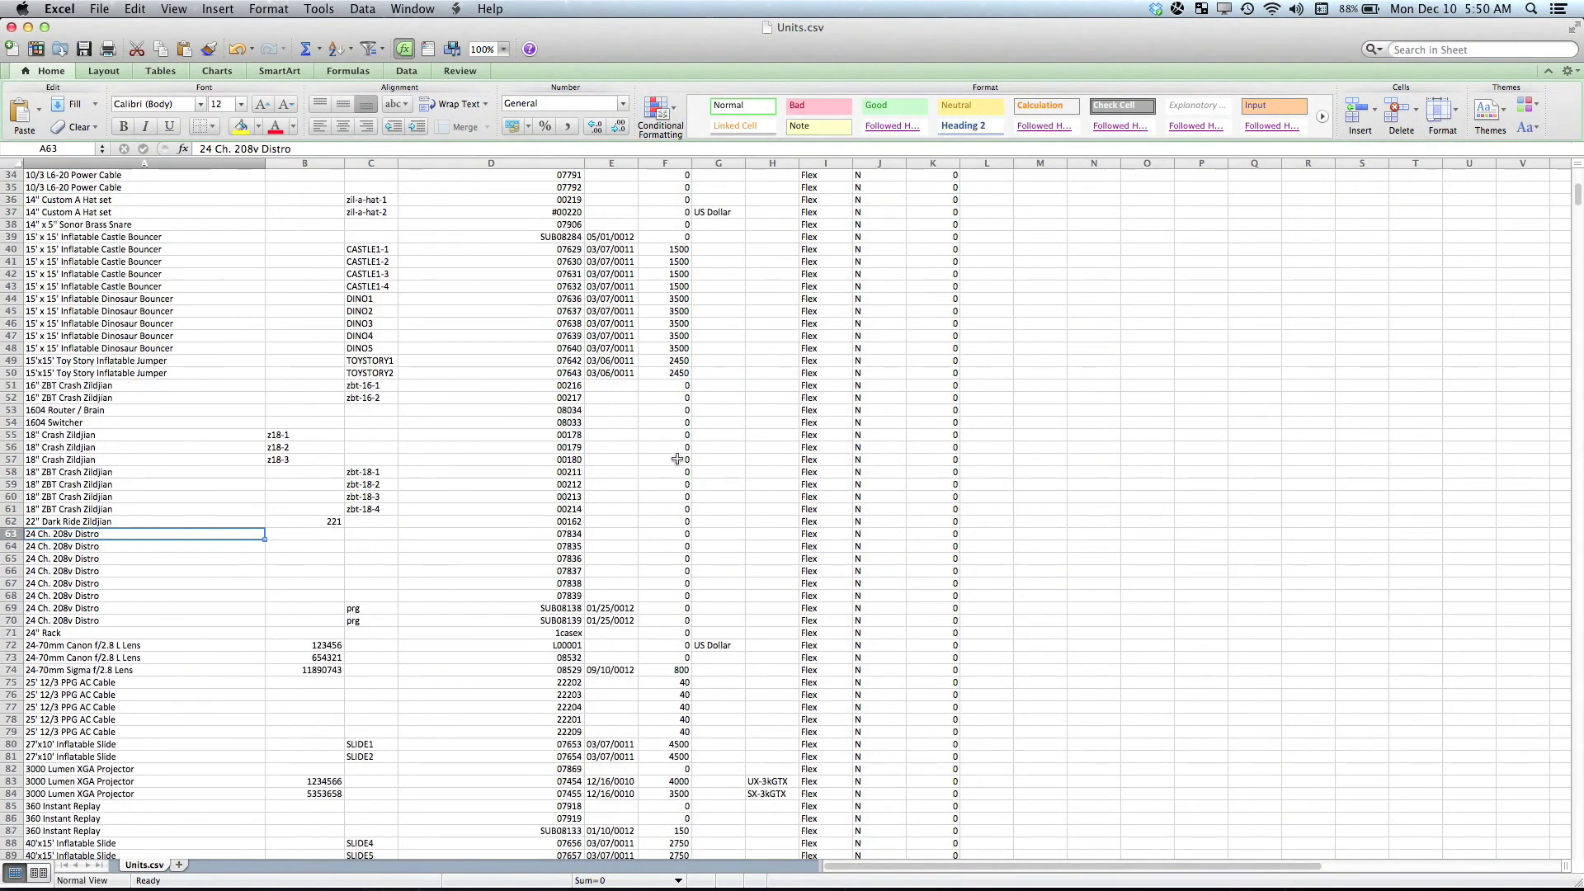
pyautogui.scroll(-1, 677, 460)
pyautogui.scroll(-10, 676, 460)
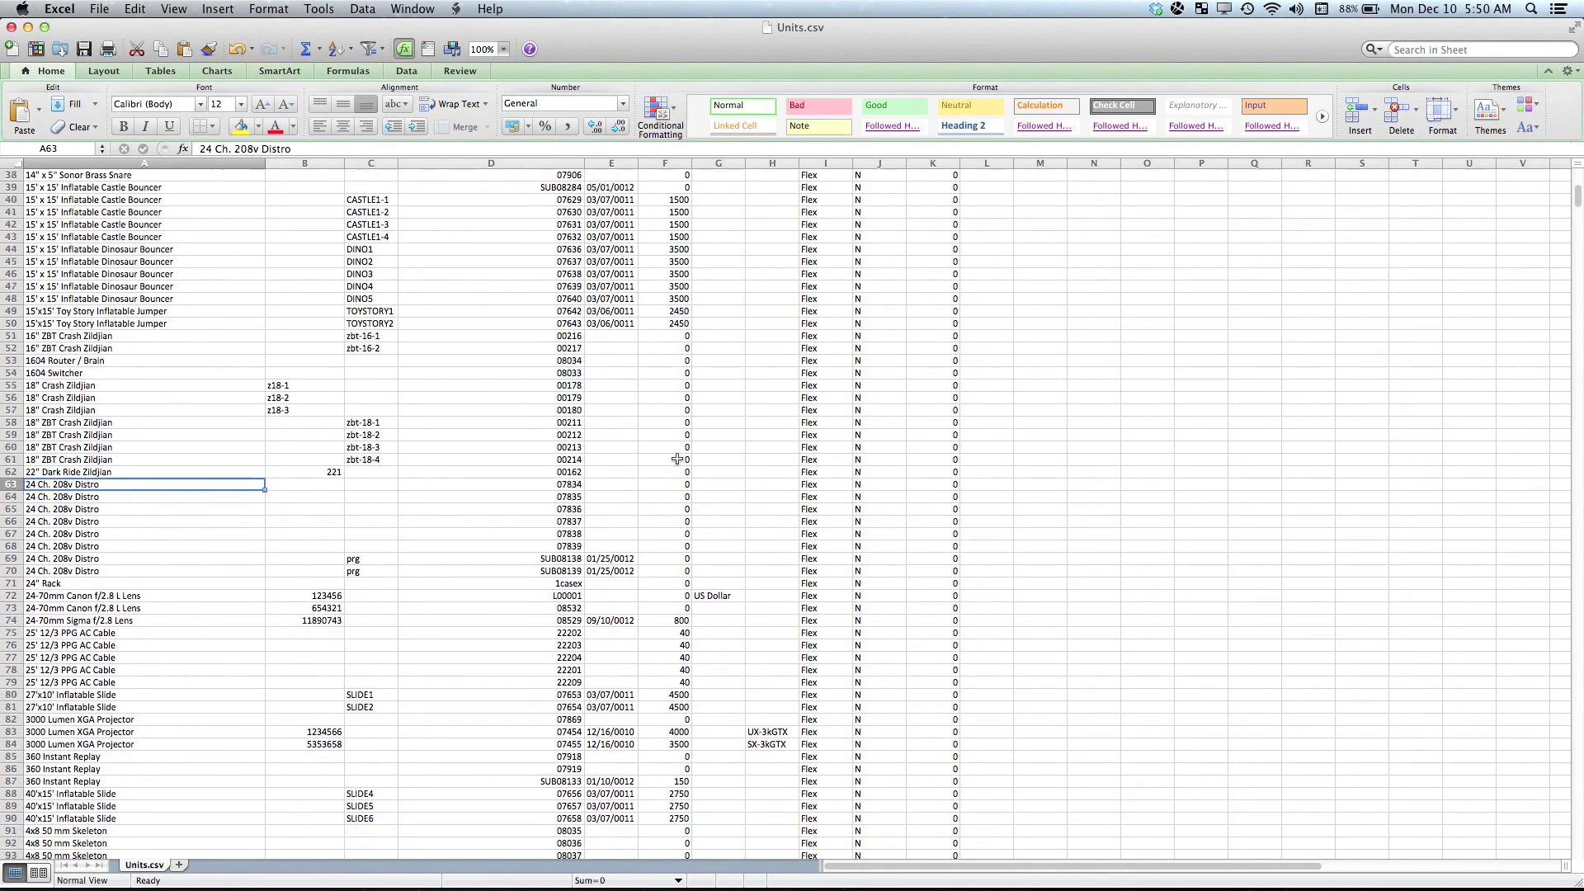
pyautogui.scroll(-8, 677, 459)
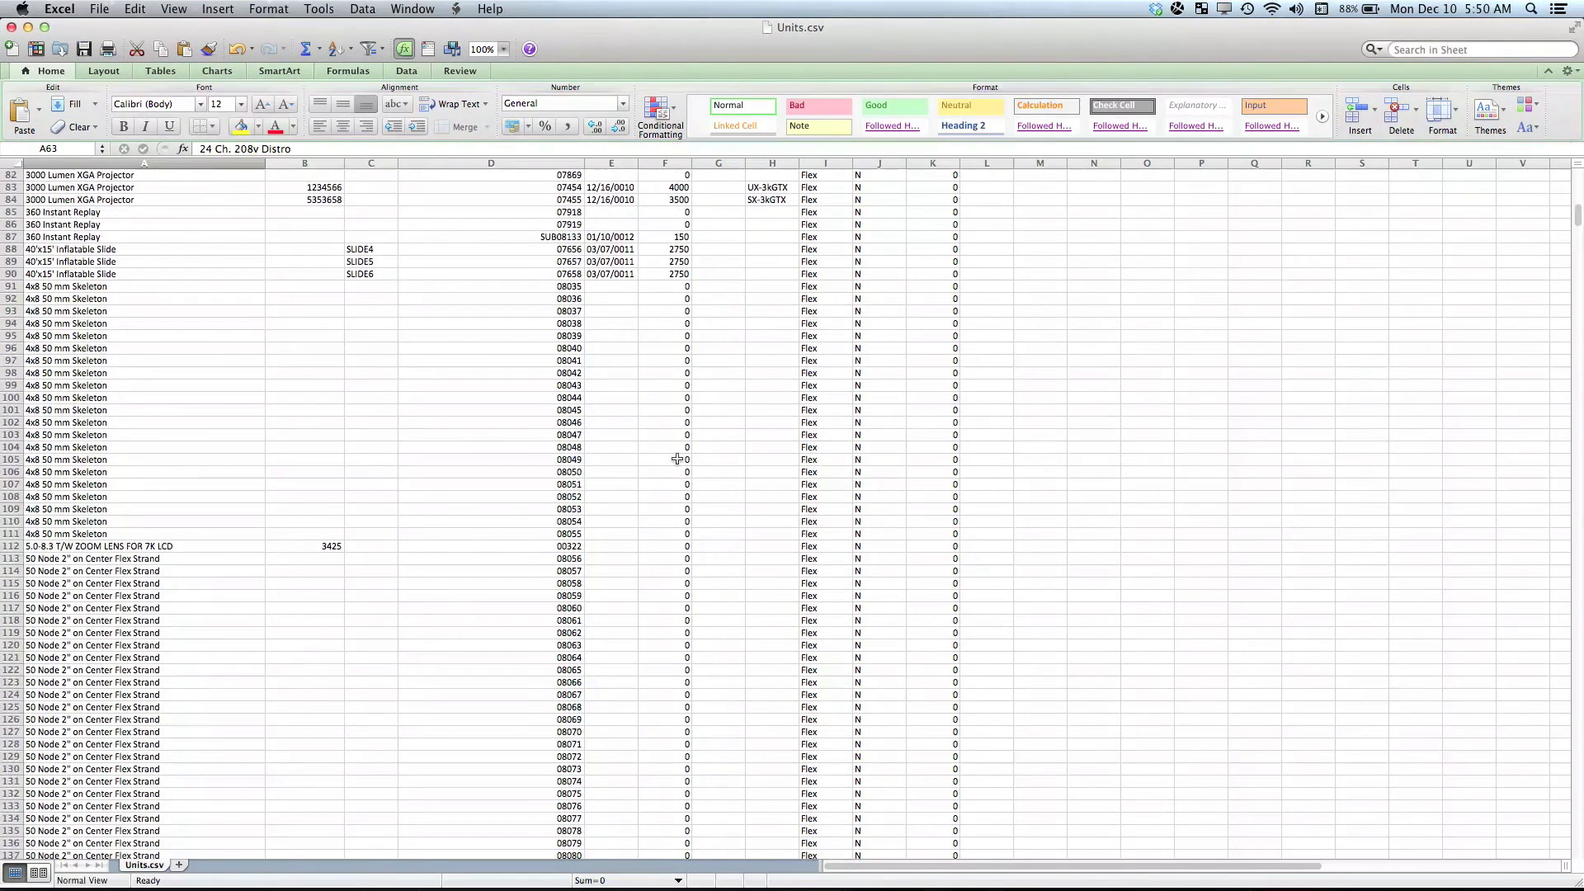
pyautogui.scroll(-19, 676, 459)
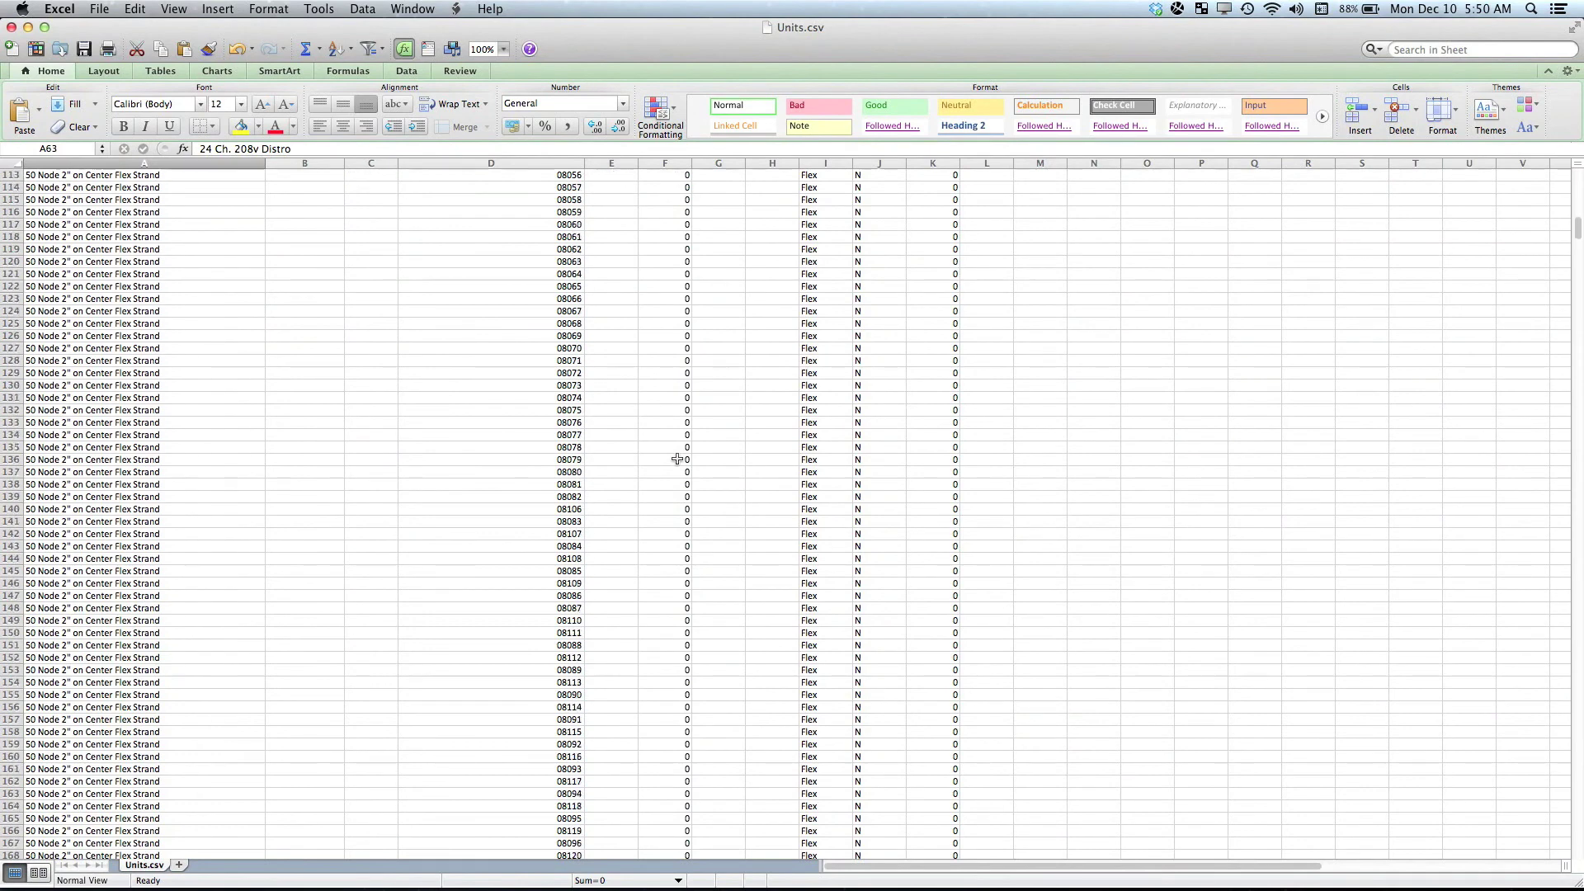
pyautogui.scroll(-3, 676, 460)
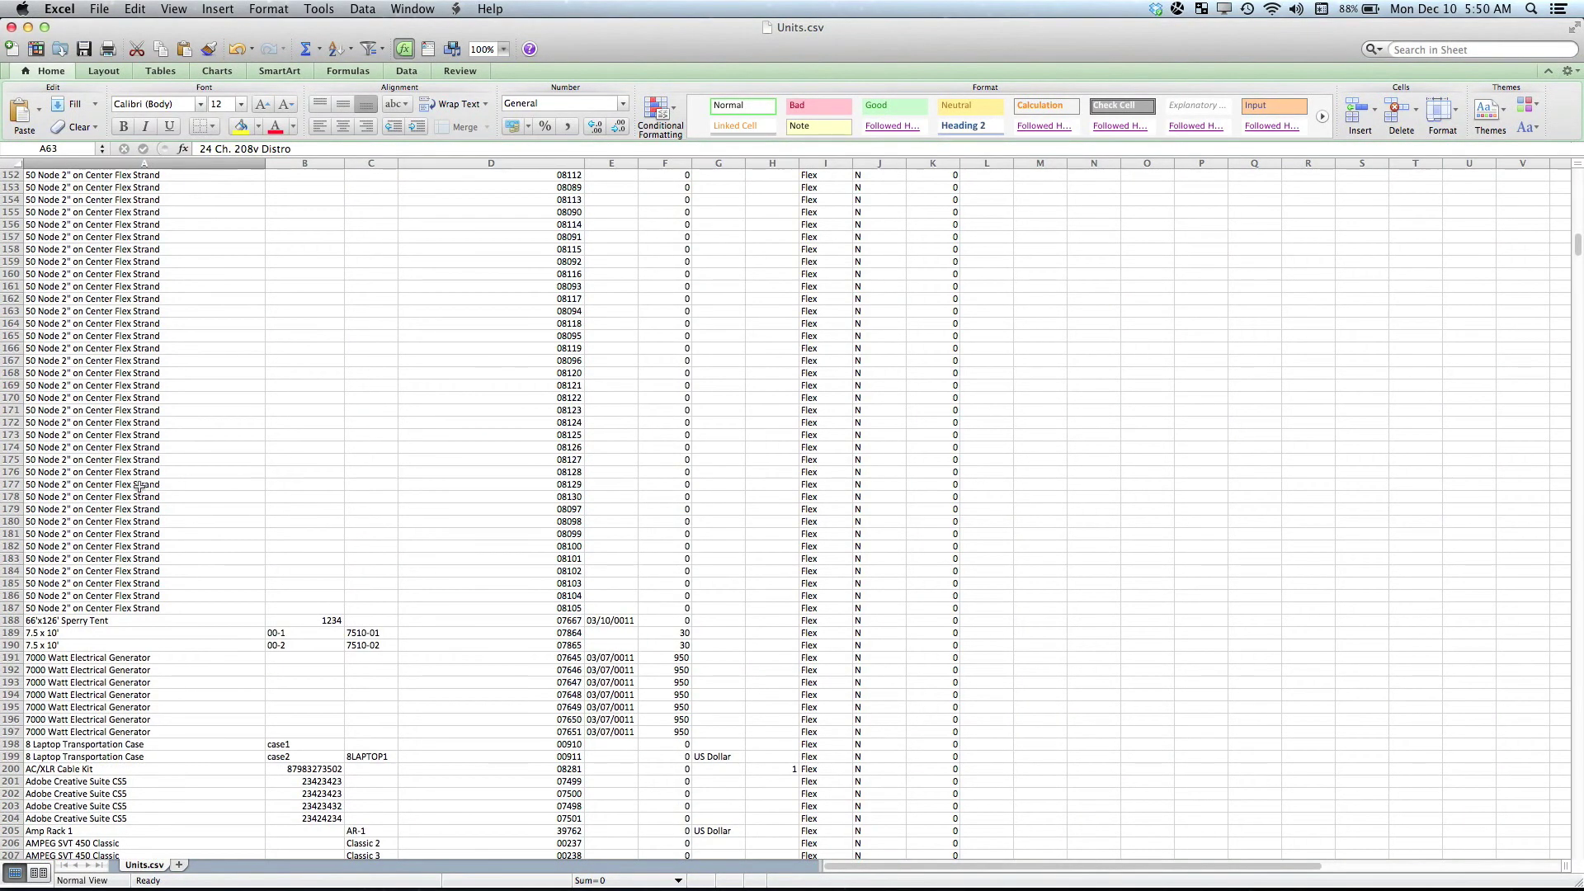
pyautogui.click(119, 471)
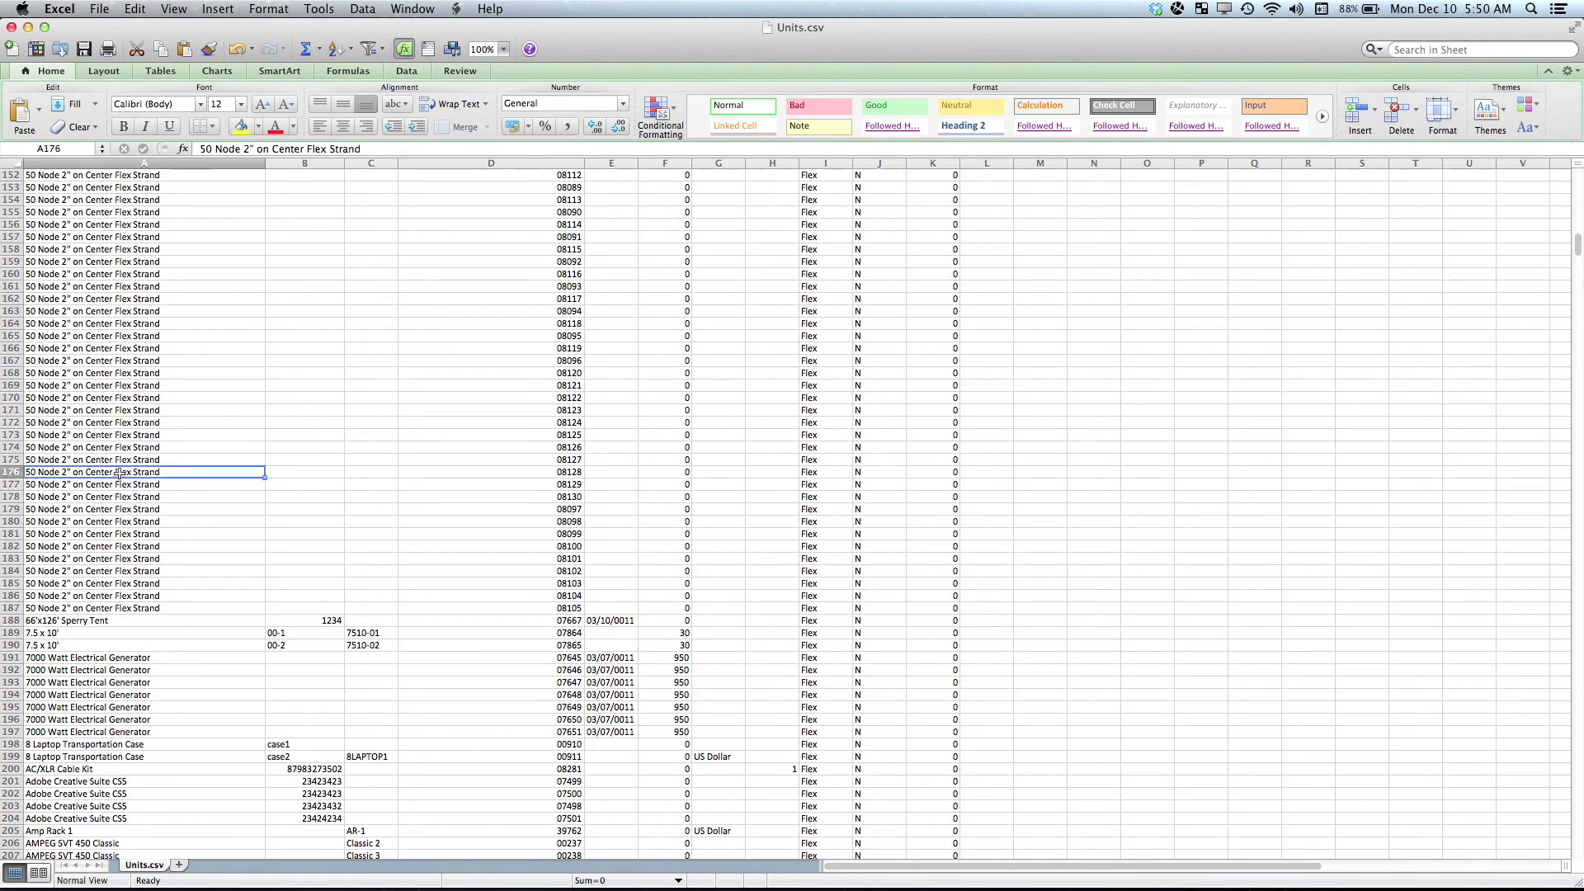
pyautogui.press('super+c')
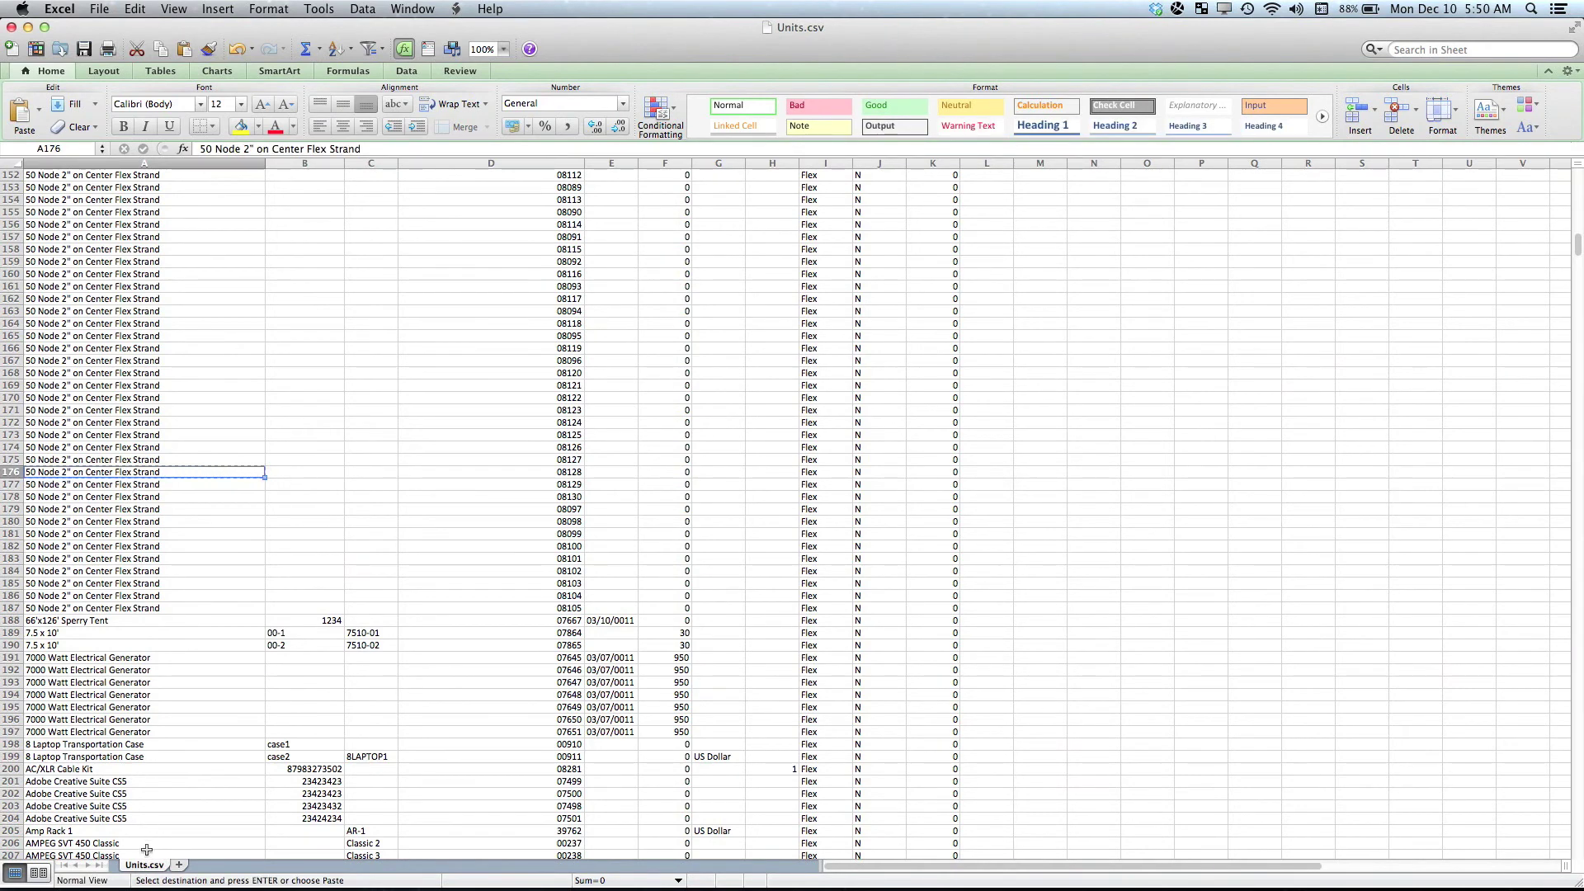
pyautogui.hotkey('ctrl', 'Up')
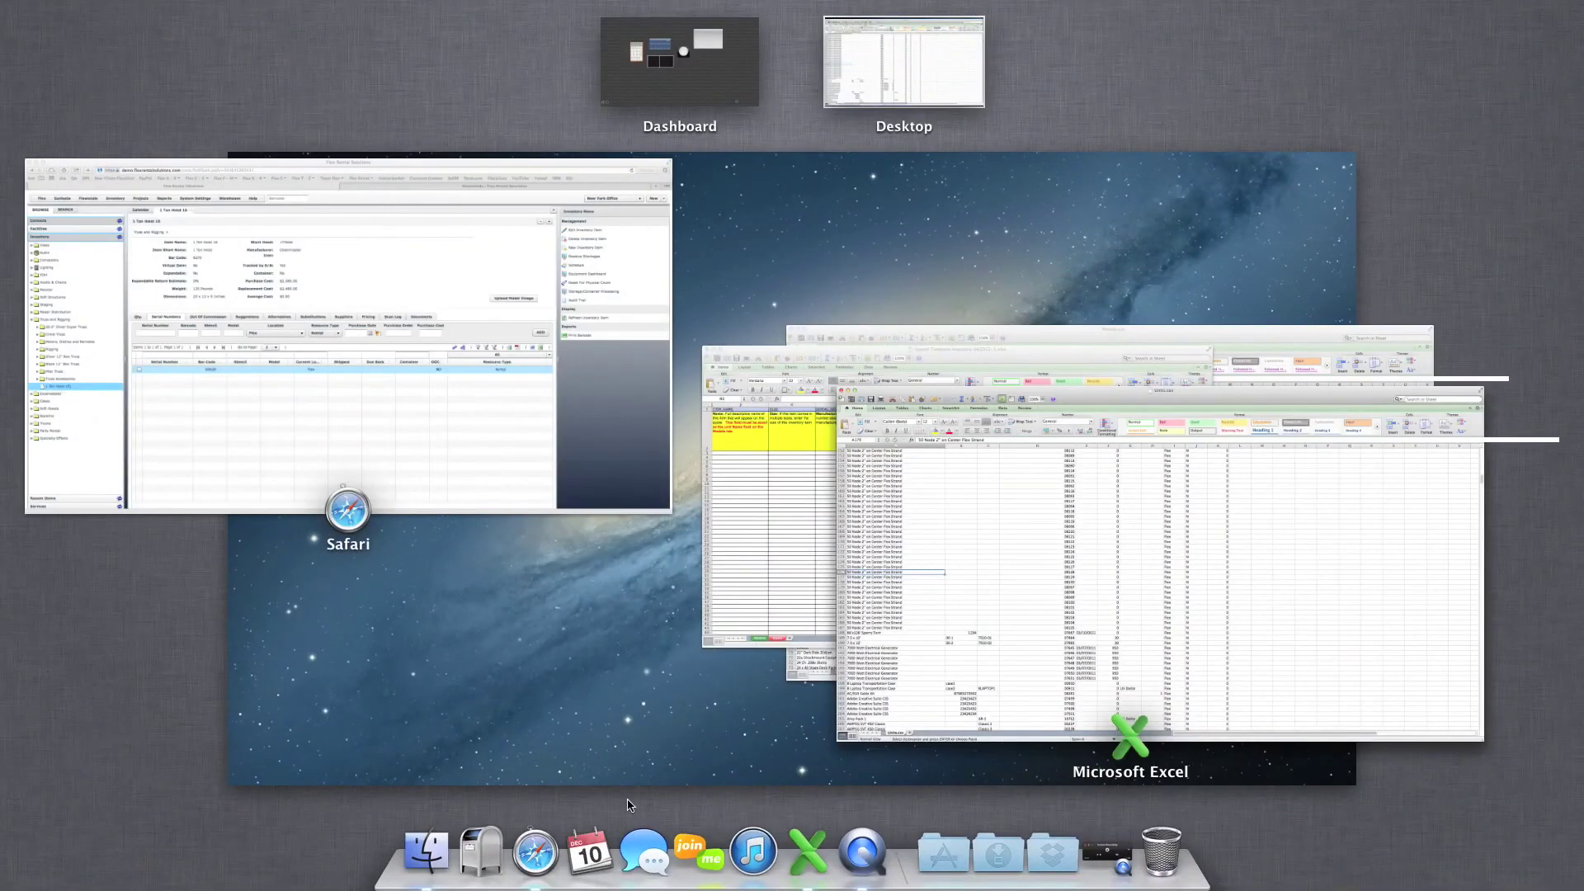
# Step: In the Models.csv example, find the row for the 50 Node 2" on Center Flex Strand model
pyautogui.click(1280, 338)
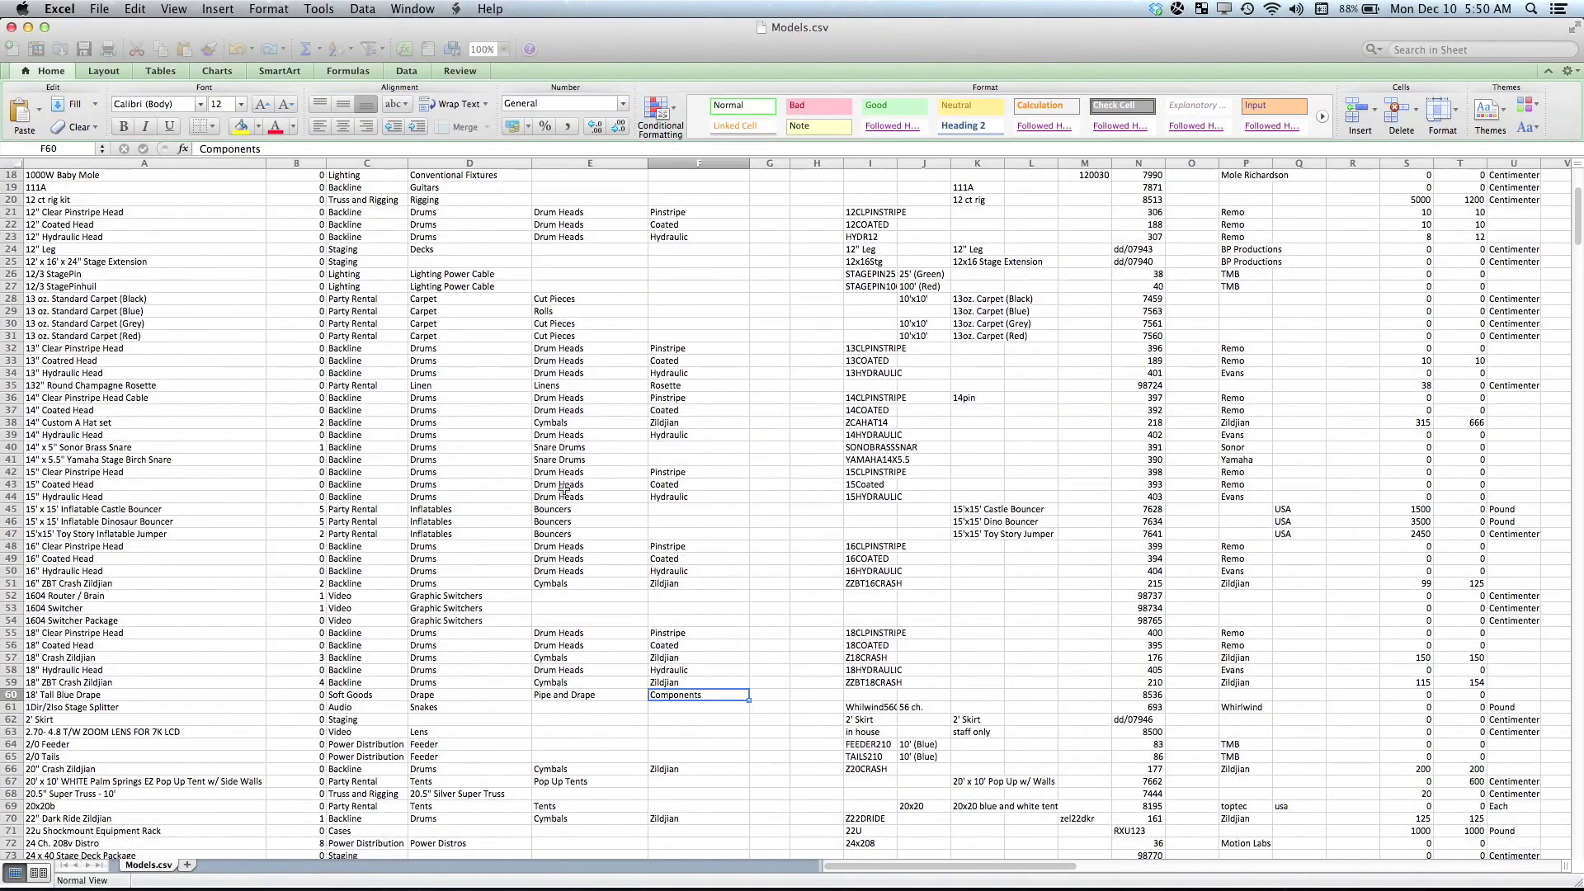
pyautogui.press('super+f')
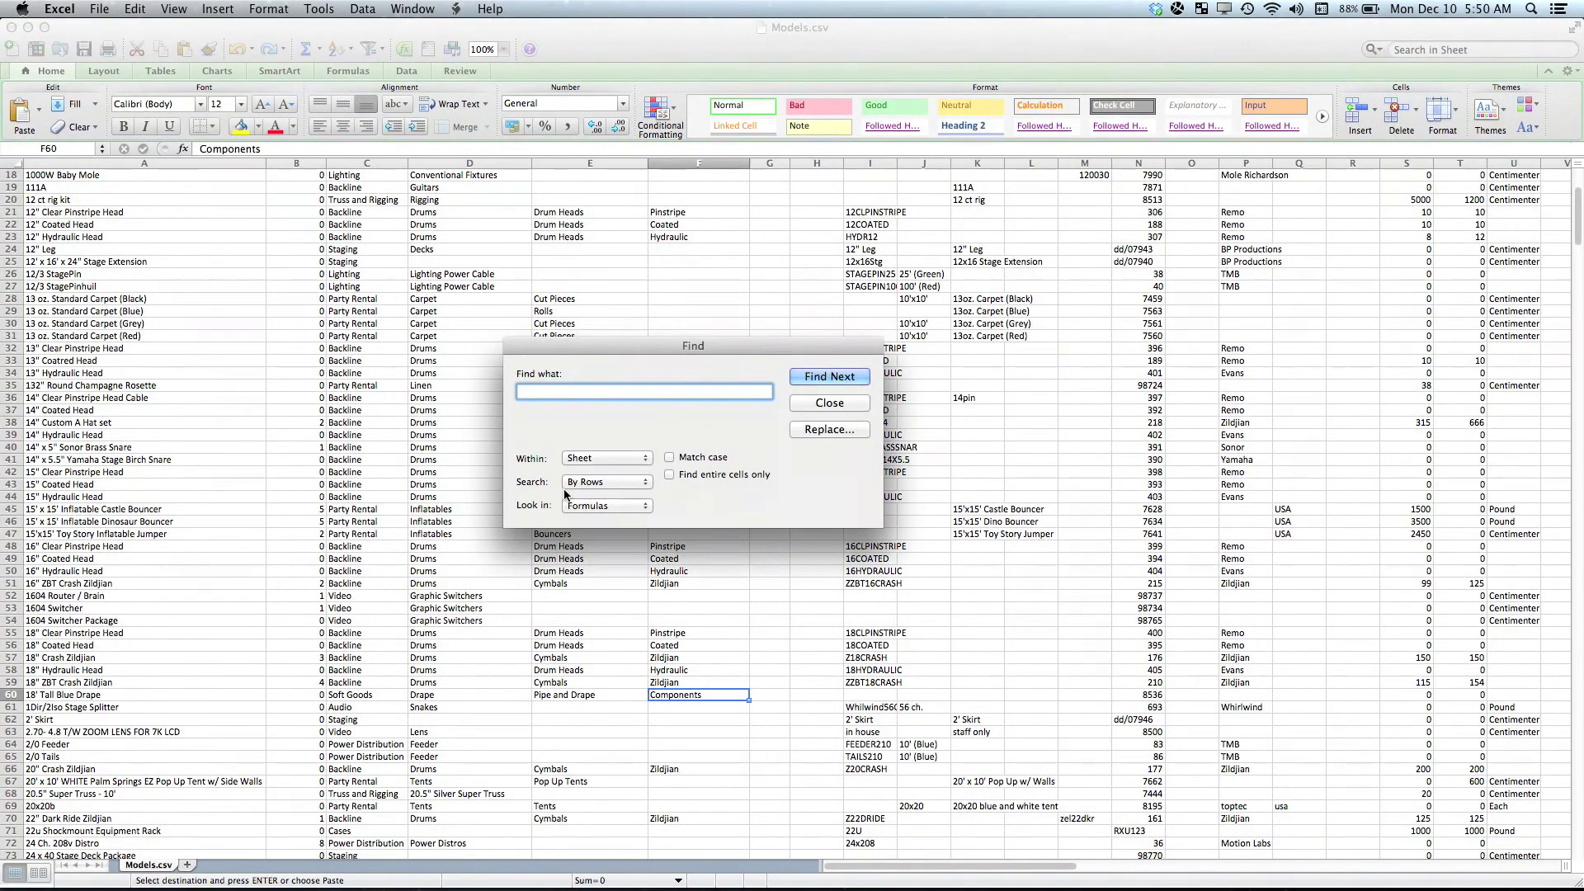
pyautogui.press('super+v')
pyautogui.press('Return')
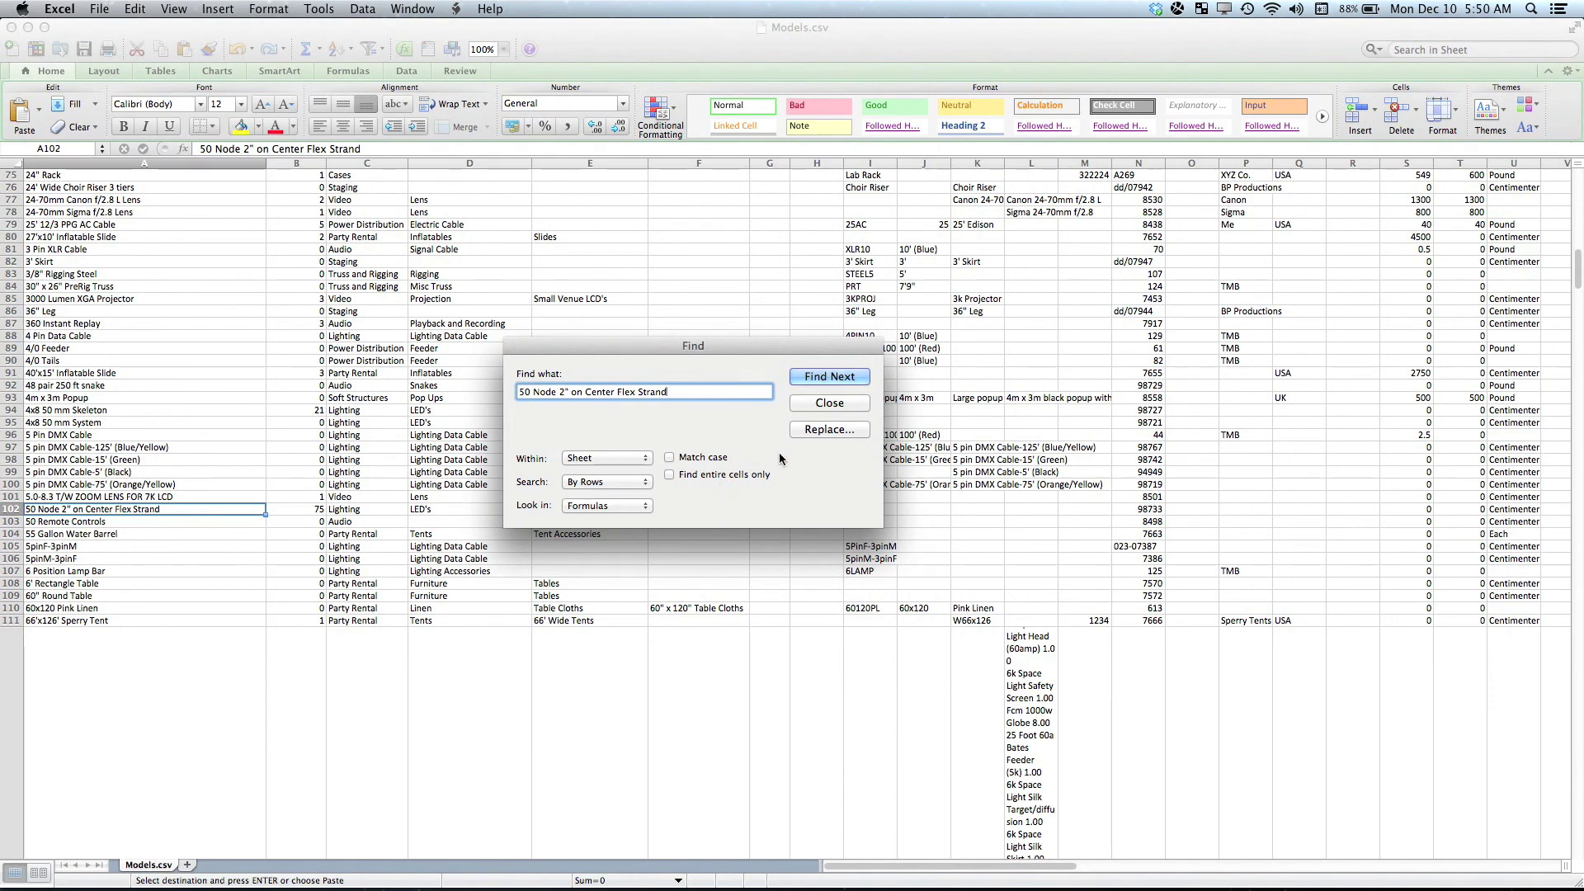
pyautogui.click(830, 402)
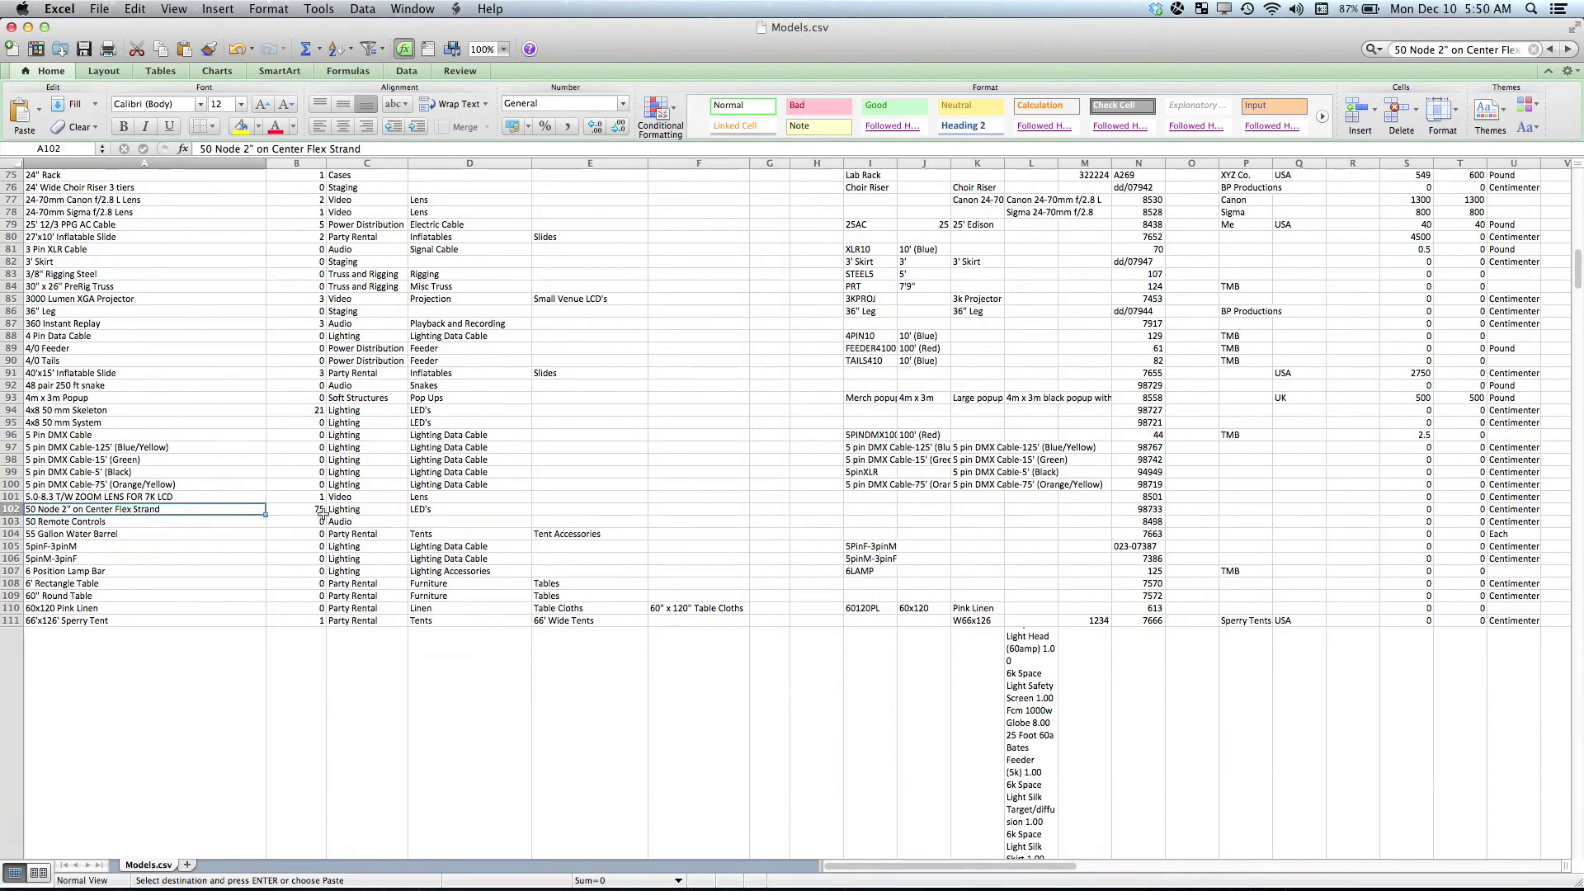
# Step: Check that model's group cells C102 and D102 (Lighting and LED's)
pyautogui.click(391, 509)
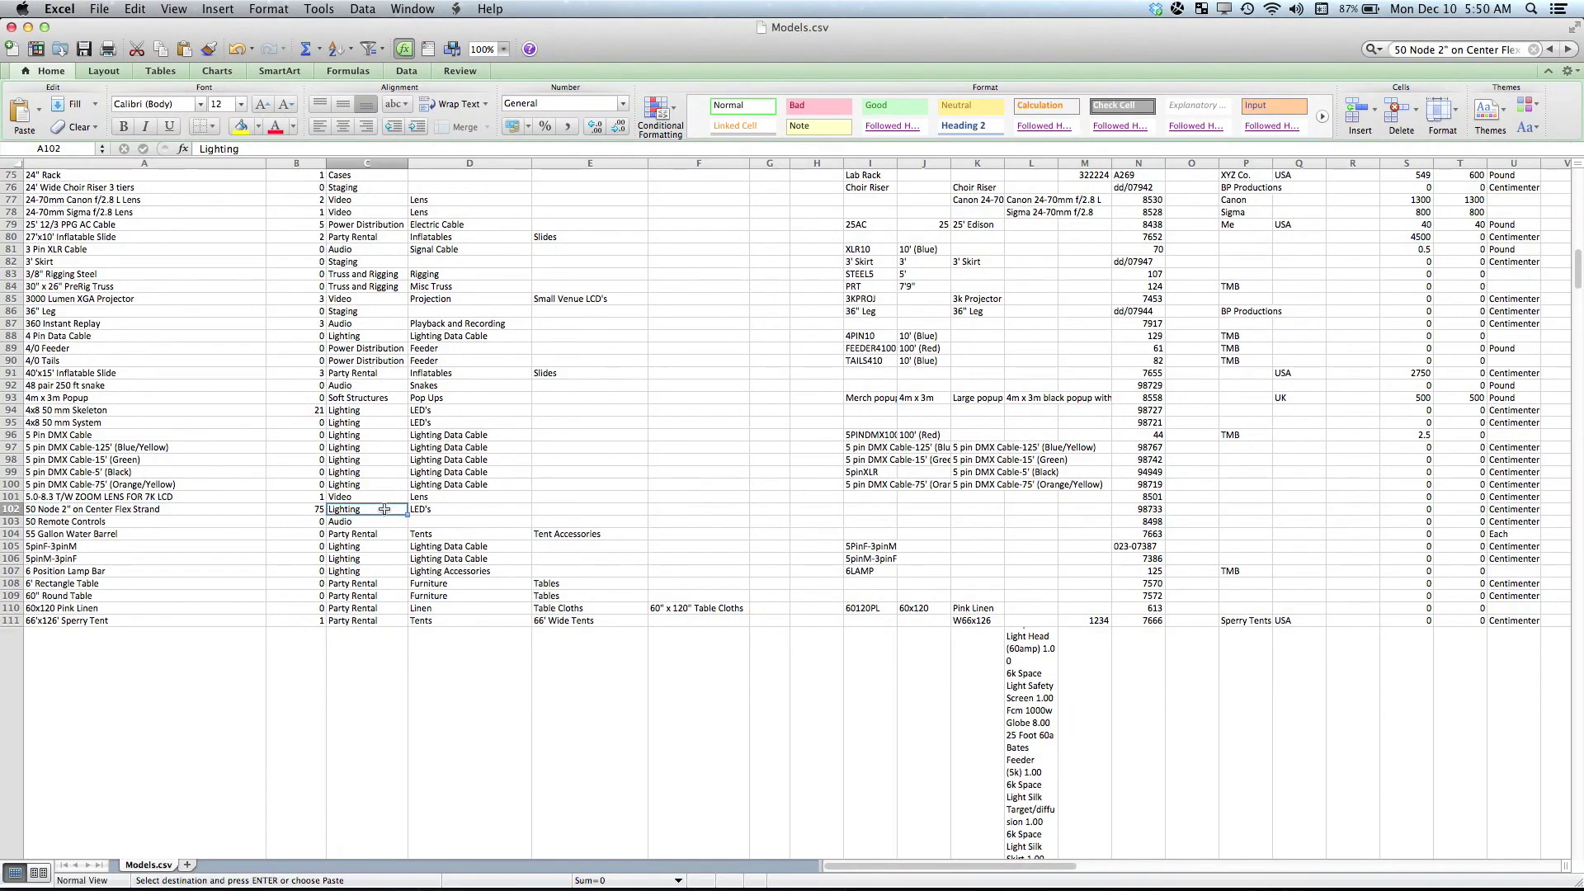
pyautogui.click(463, 506)
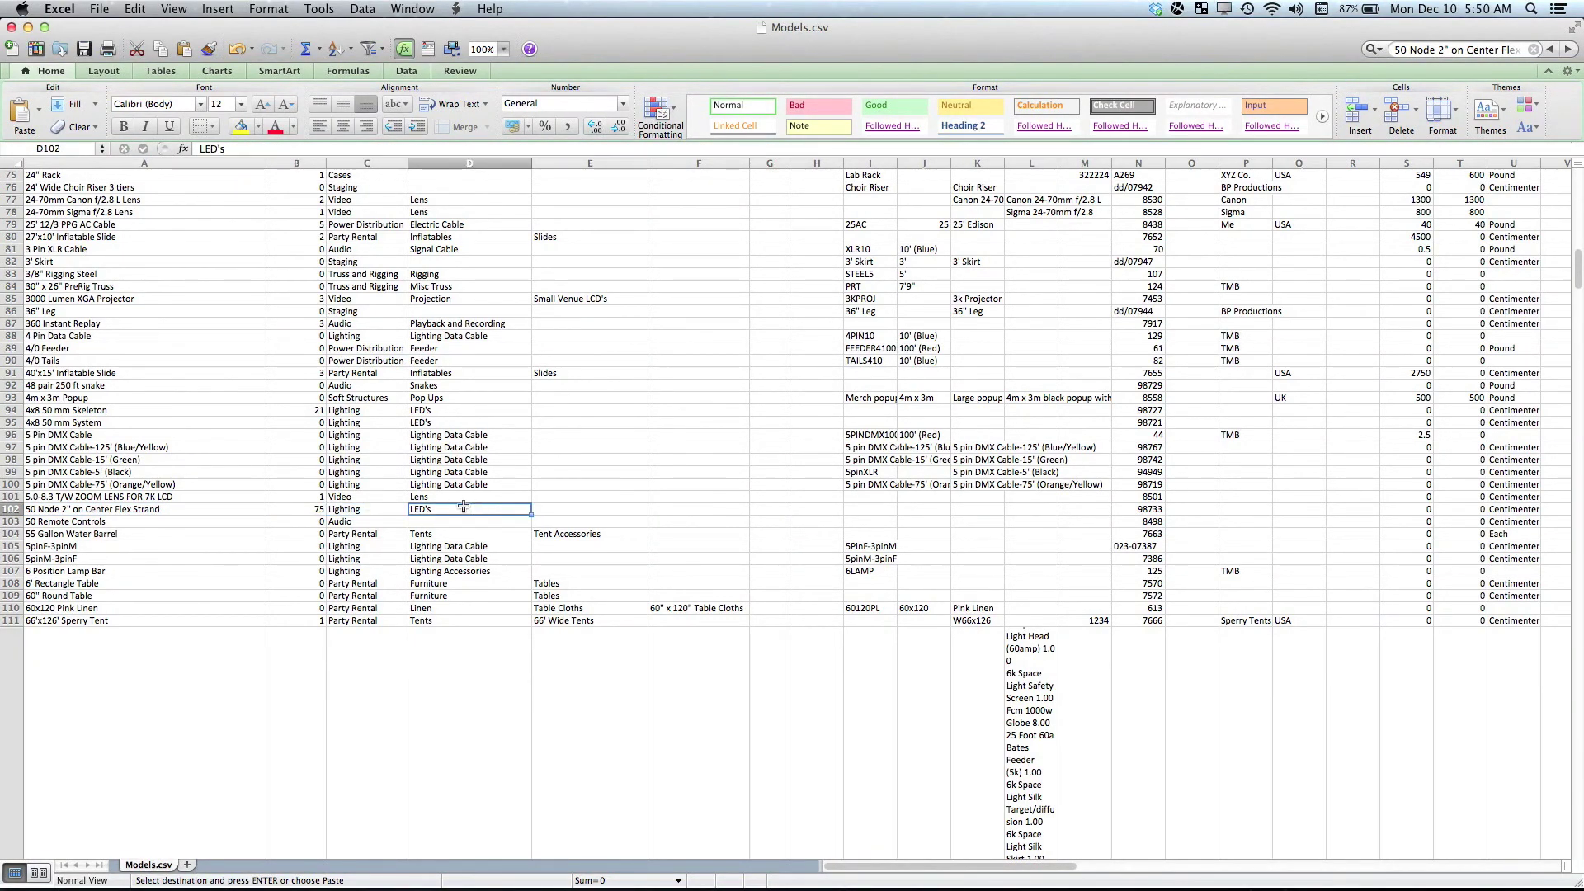
pyautogui.scroll(15, 464, 506)
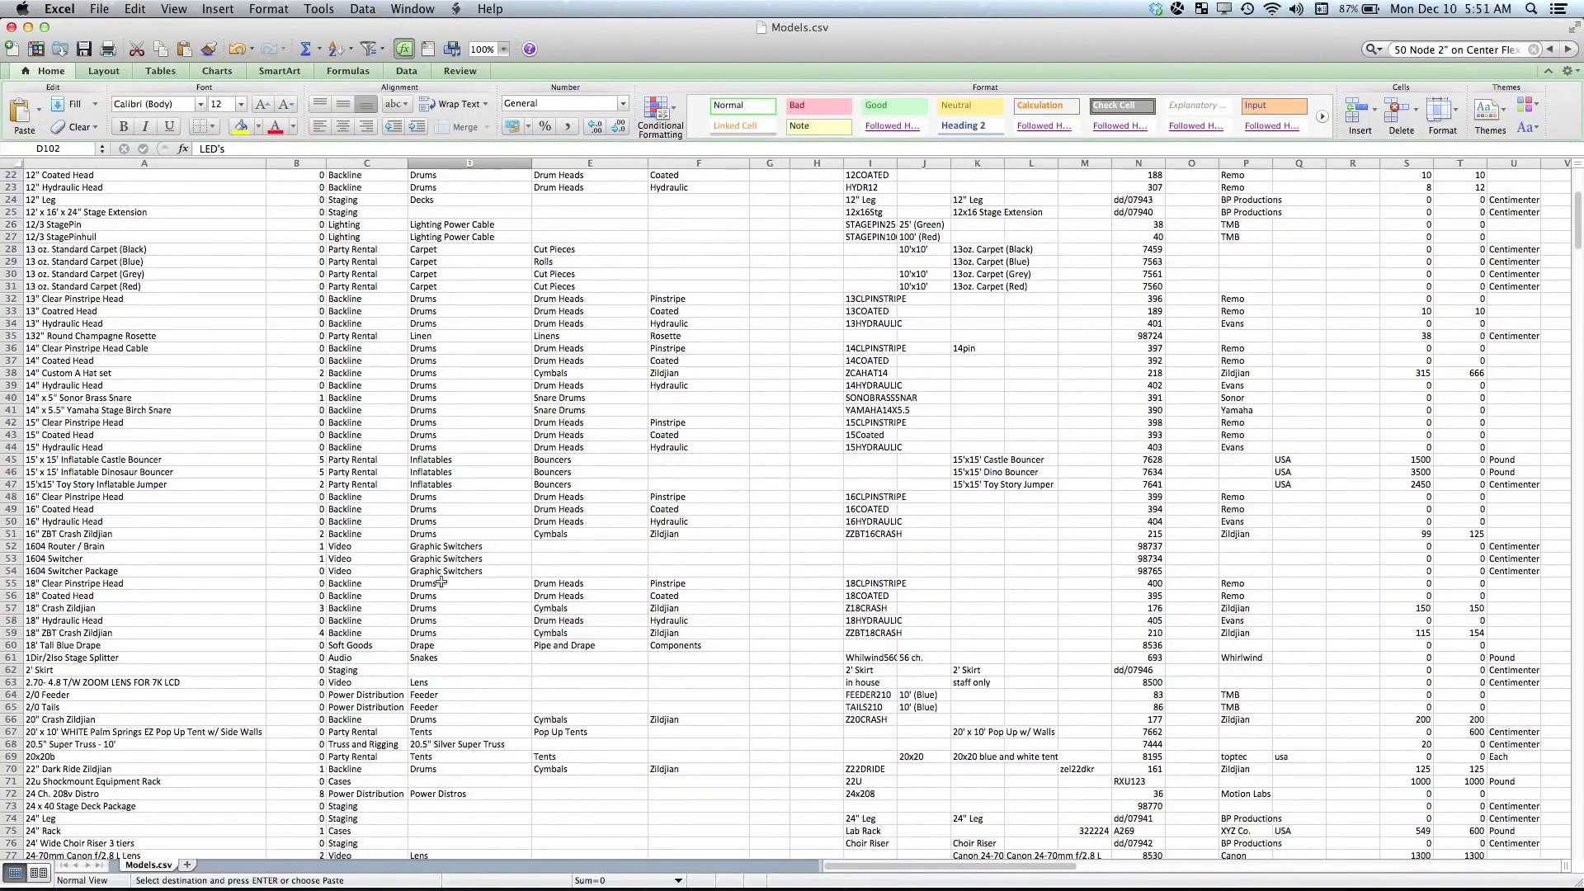
pyautogui.scroll(7, 442, 582)
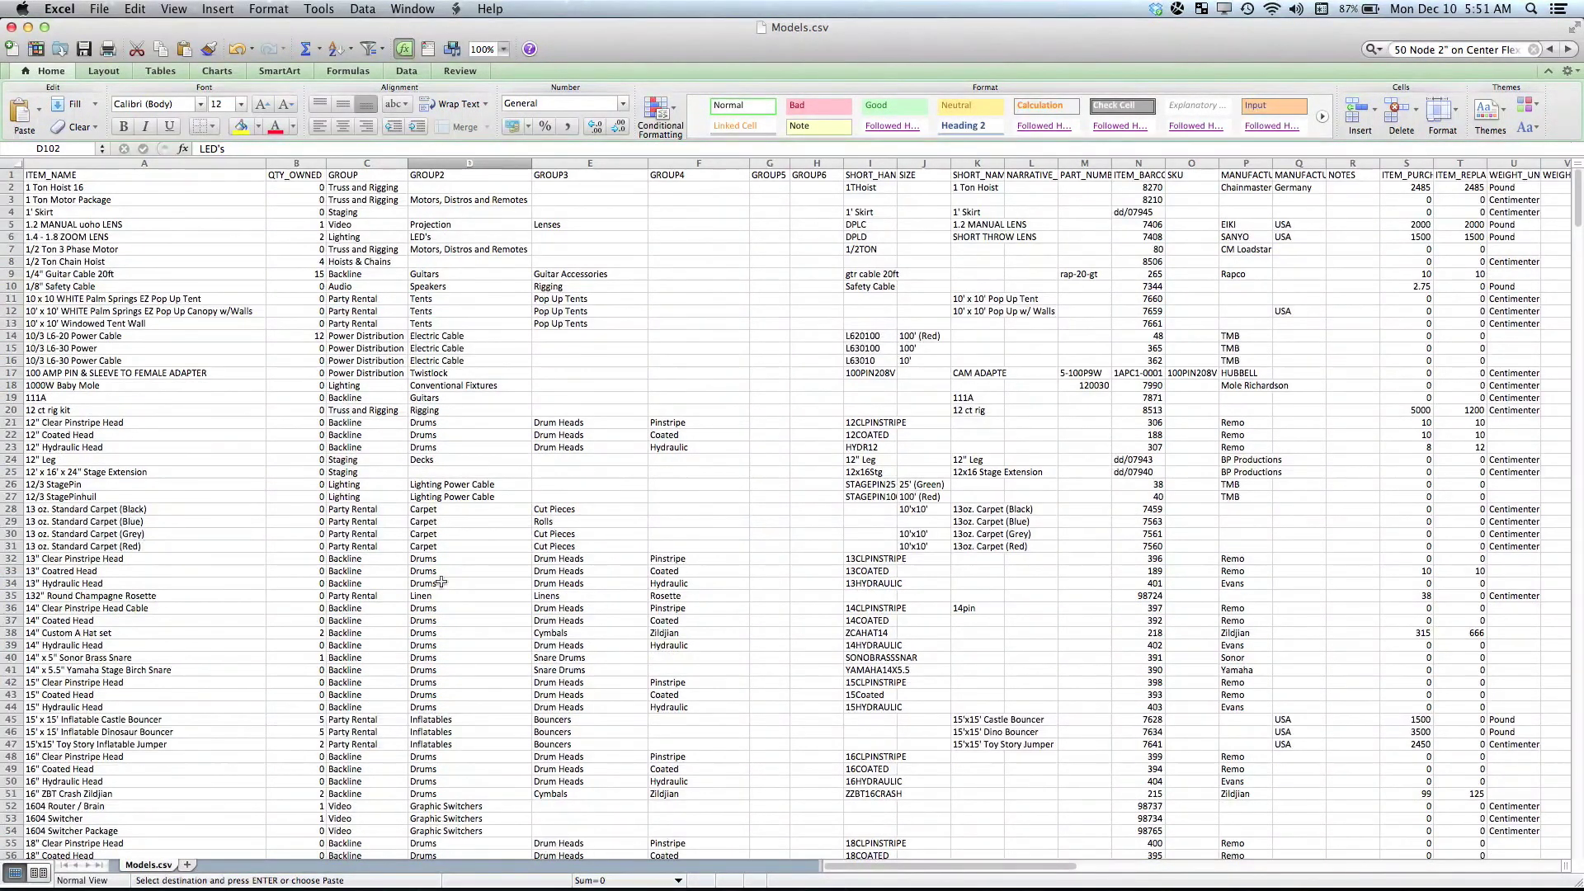